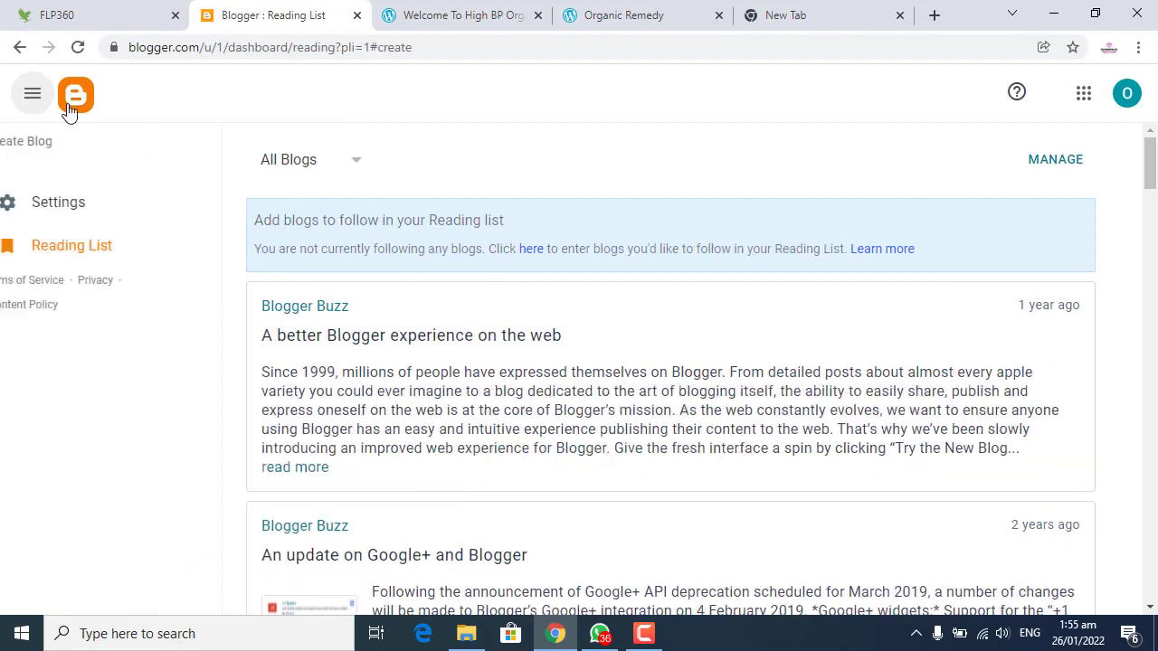
# - Start creating a new blog and title it "High BP Organic Remedy"
pyautogui.click(88, 207)
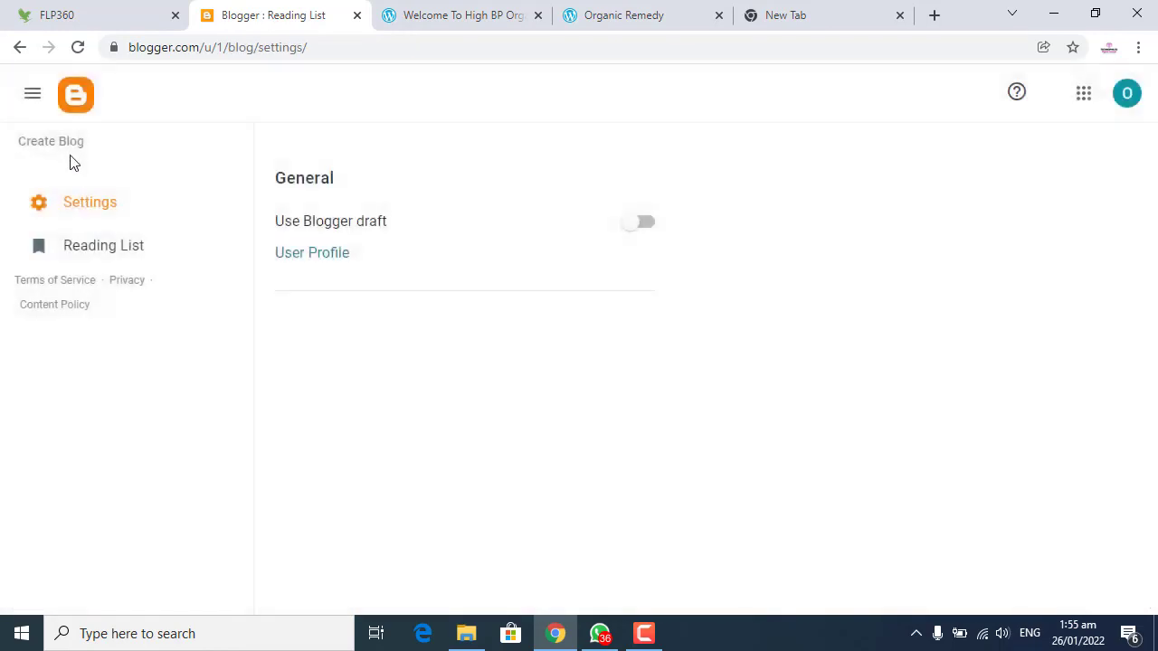
pyautogui.click(65, 152)
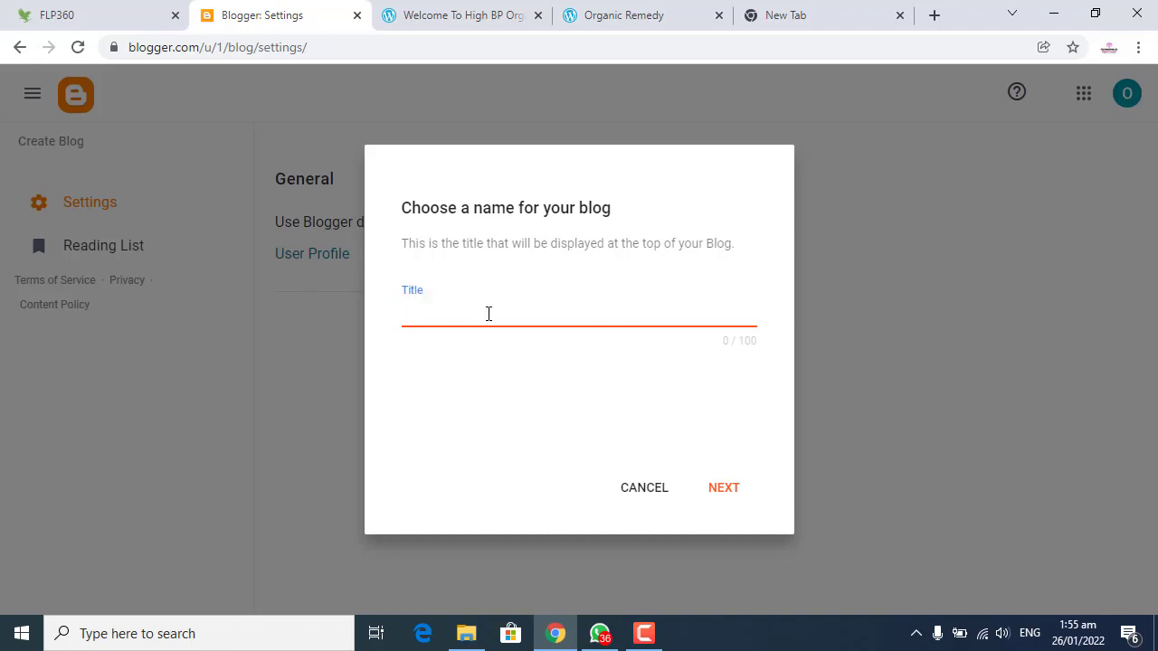
pyautogui.click(497, 13)
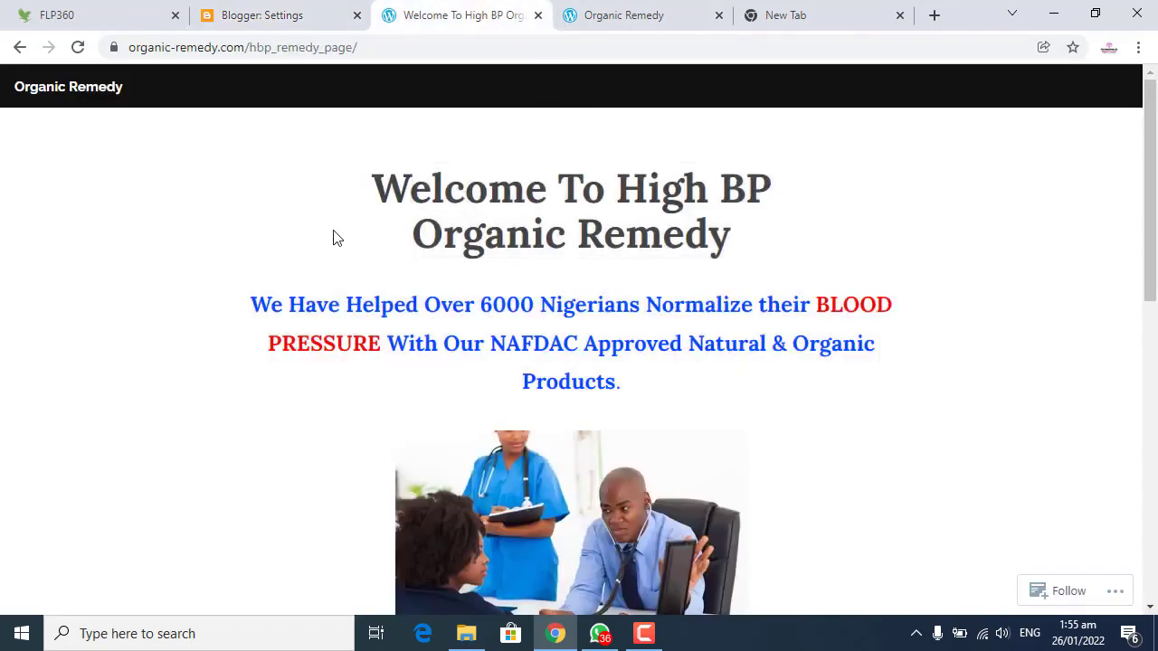
pyautogui.click(276, 12)
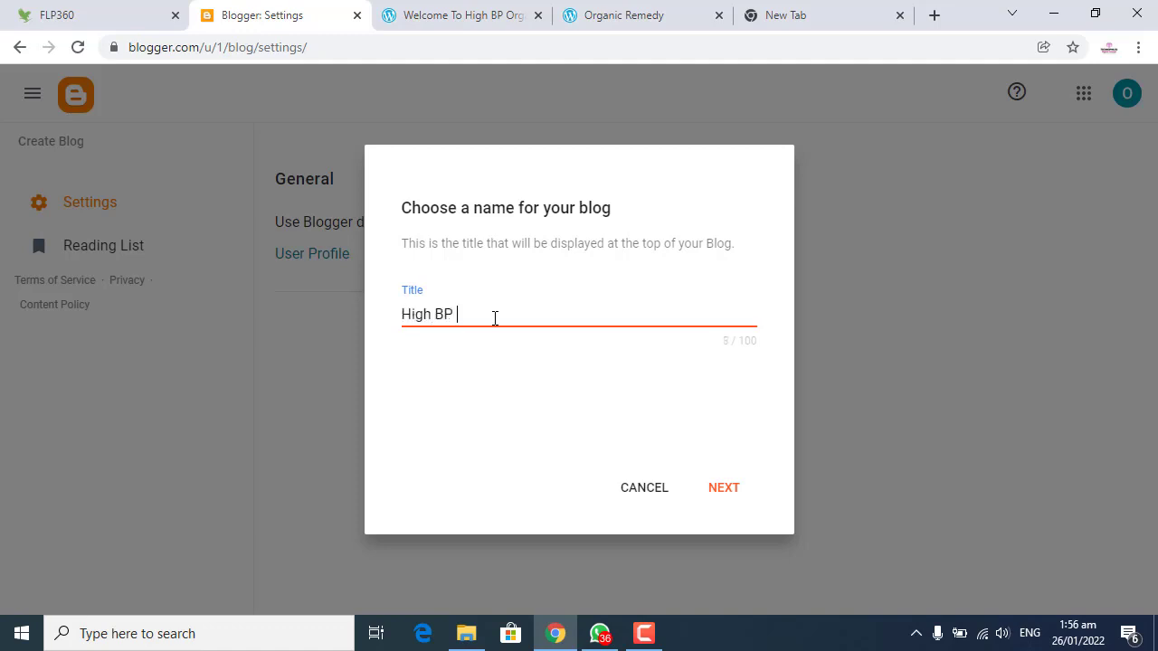
pyautogui.write('ganic Remedy')
pyautogui.click(725, 488)
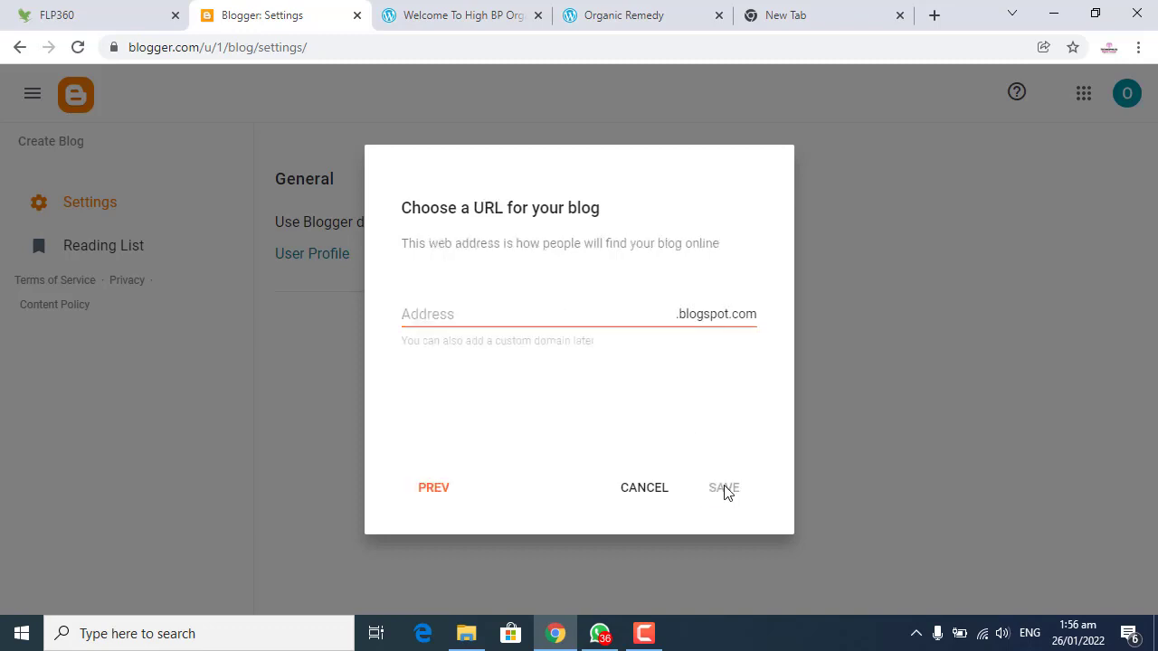
# - Check the web address of the existing High BP Organic Remedy page as a reference for the blog's URL
pyautogui.click(478, 309)
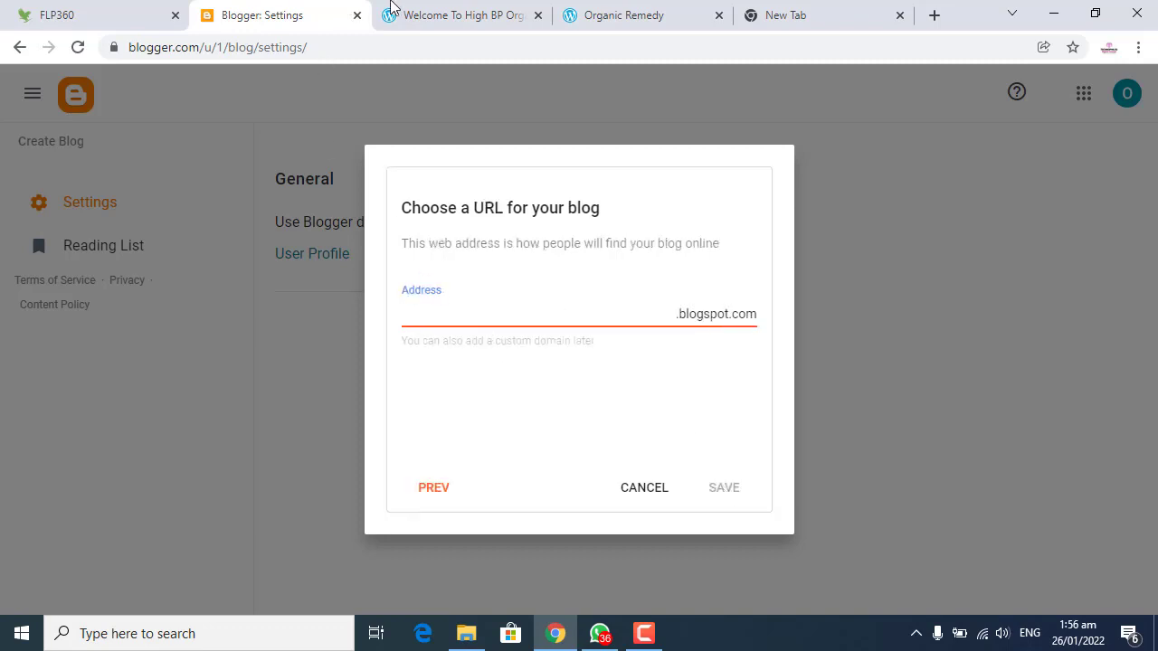
pyautogui.click(405, 14)
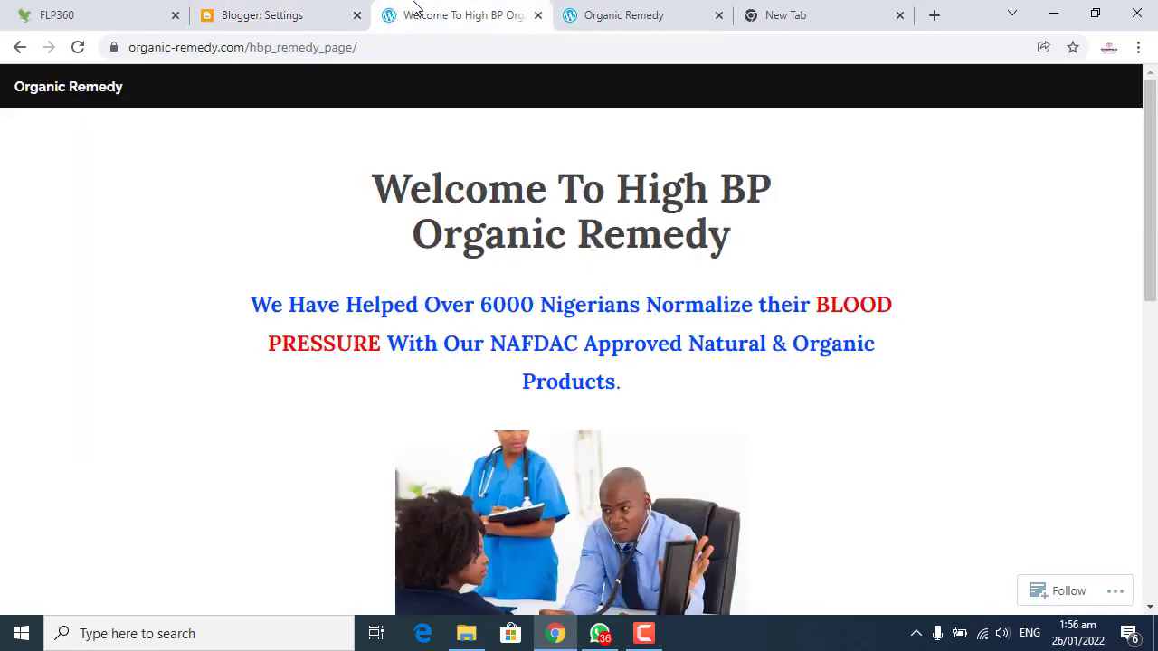
pyautogui.click(123, 47)
pyautogui.click(133, 50)
pyautogui.click(134, 51)
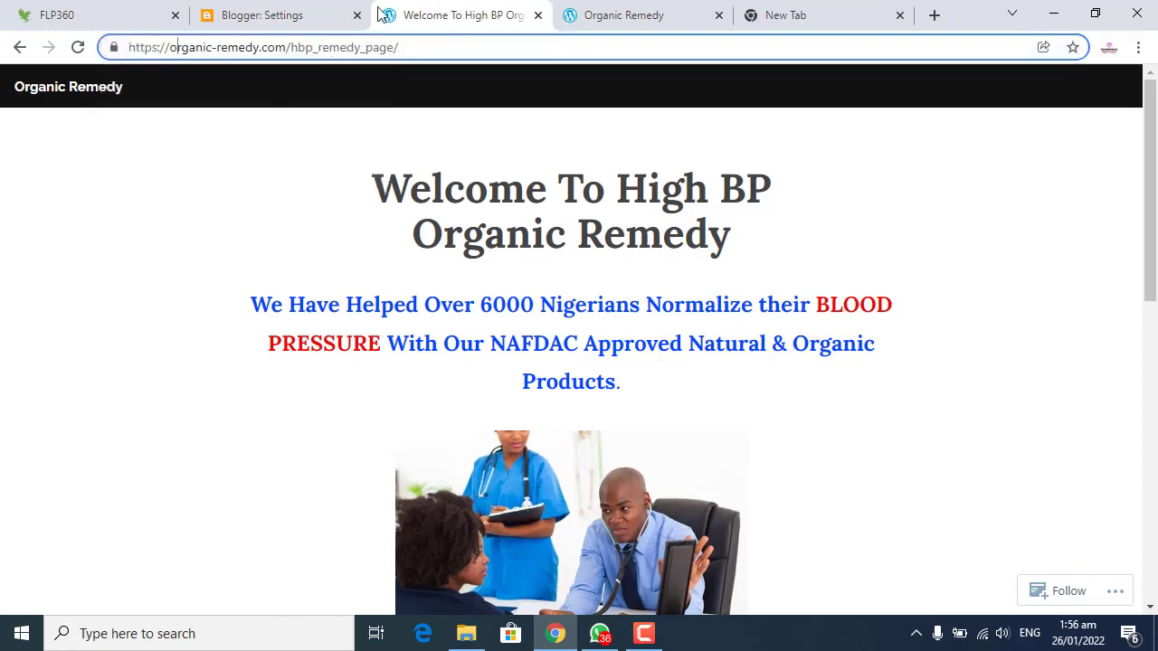
pyautogui.click(290, 15)
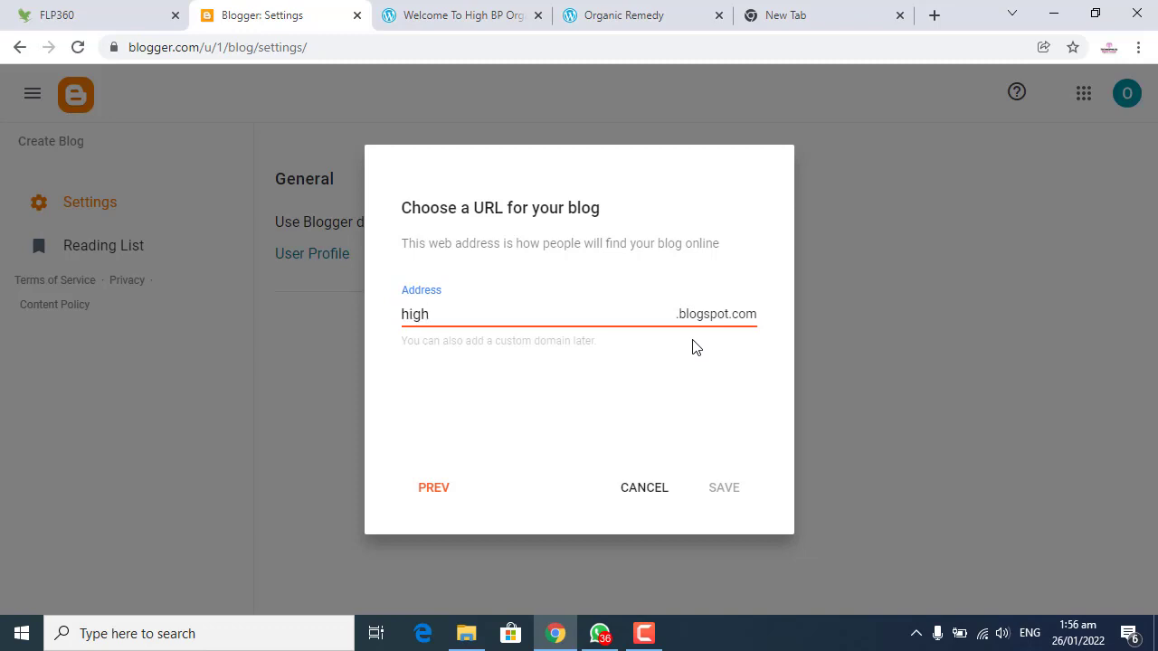
# - Set the blog's address to highbporganicremedies.blogspot.com and save the new blog
pyautogui.write('bp')
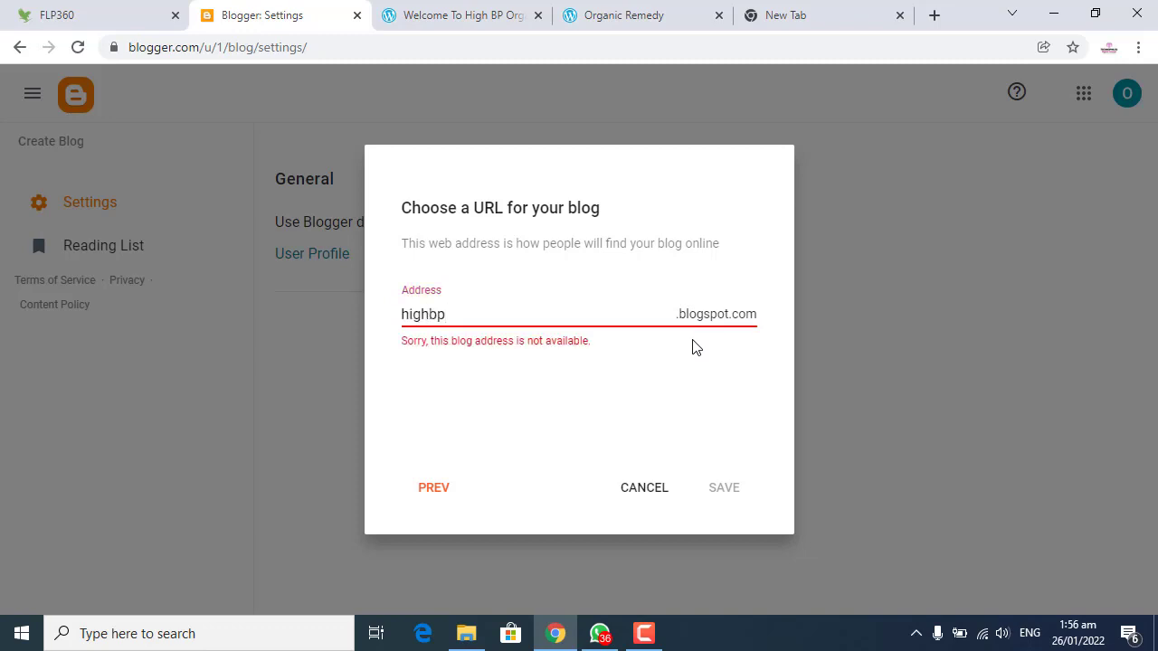
pyautogui.write('organicremedy')
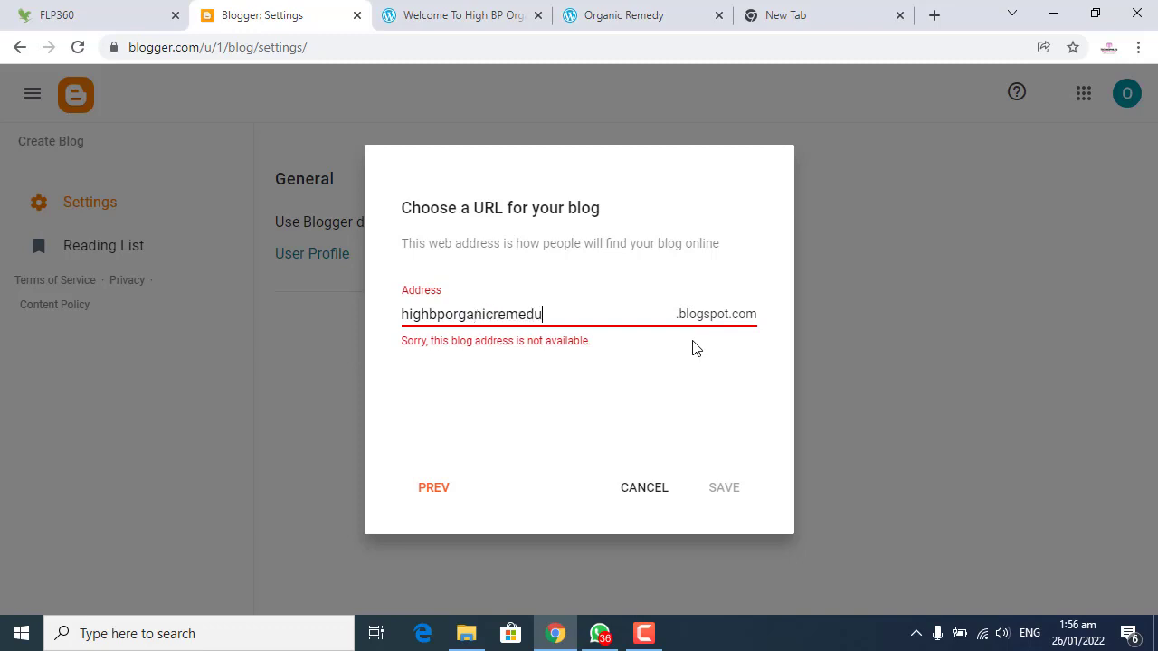
pyautogui.click(639, 447)
pyautogui.click(566, 314)
pyautogui.click(722, 427)
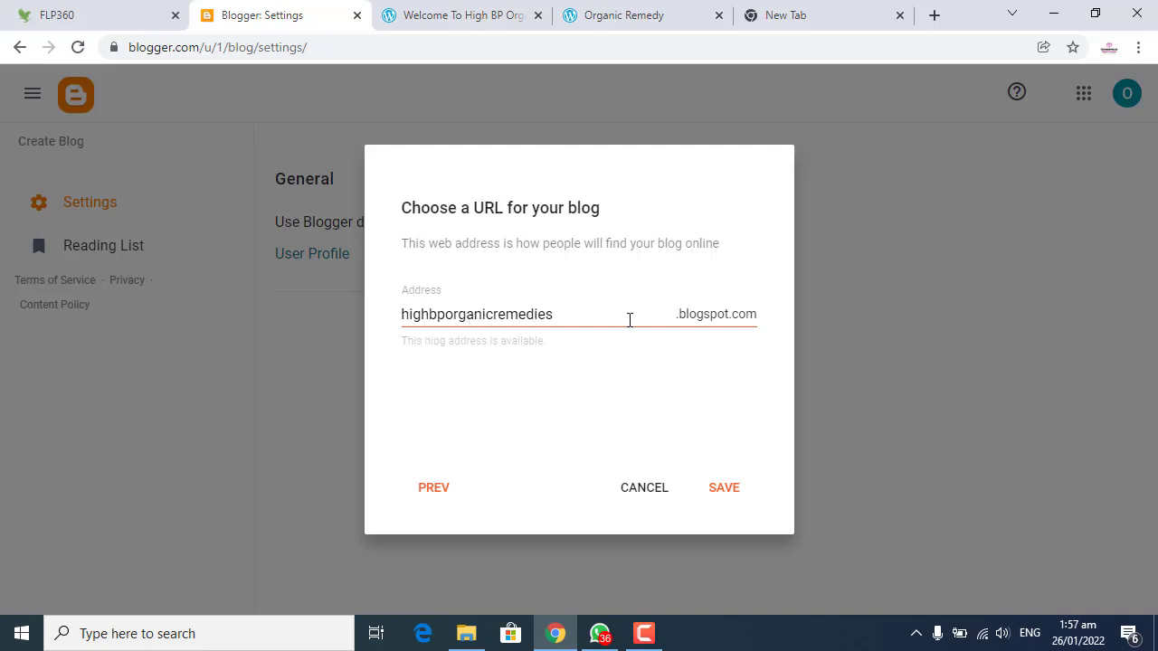
pyautogui.click(721, 489)
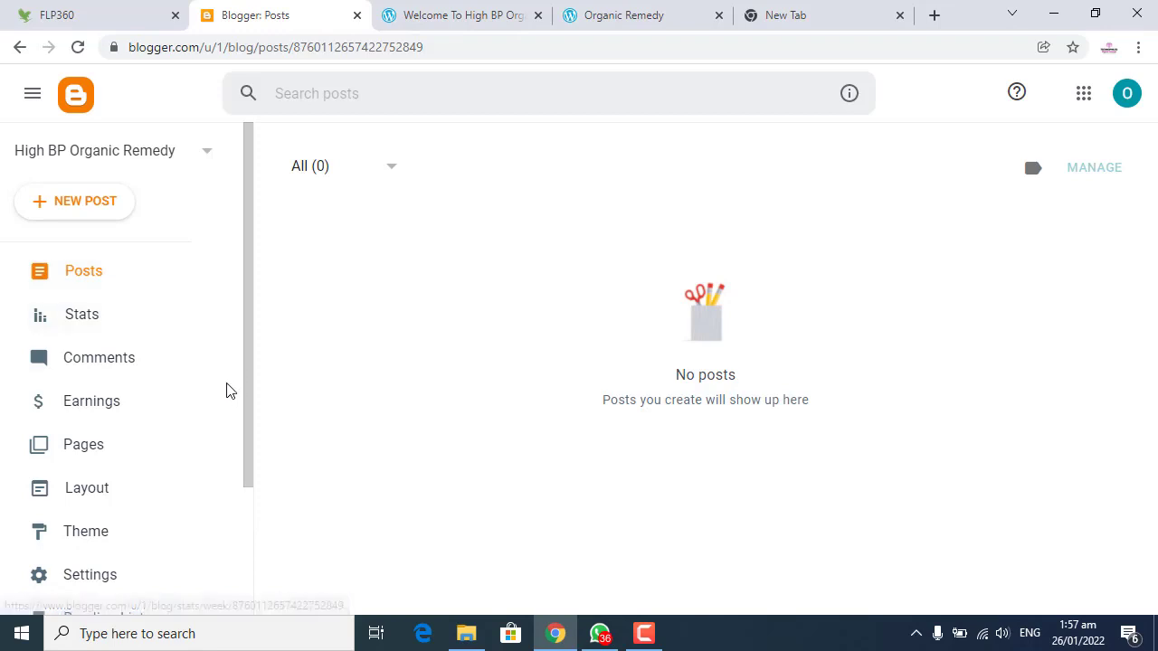
# - View the live High BP Organic Remedy blog and examine its web address and title
pyautogui.scroll(-2, 217, 375)
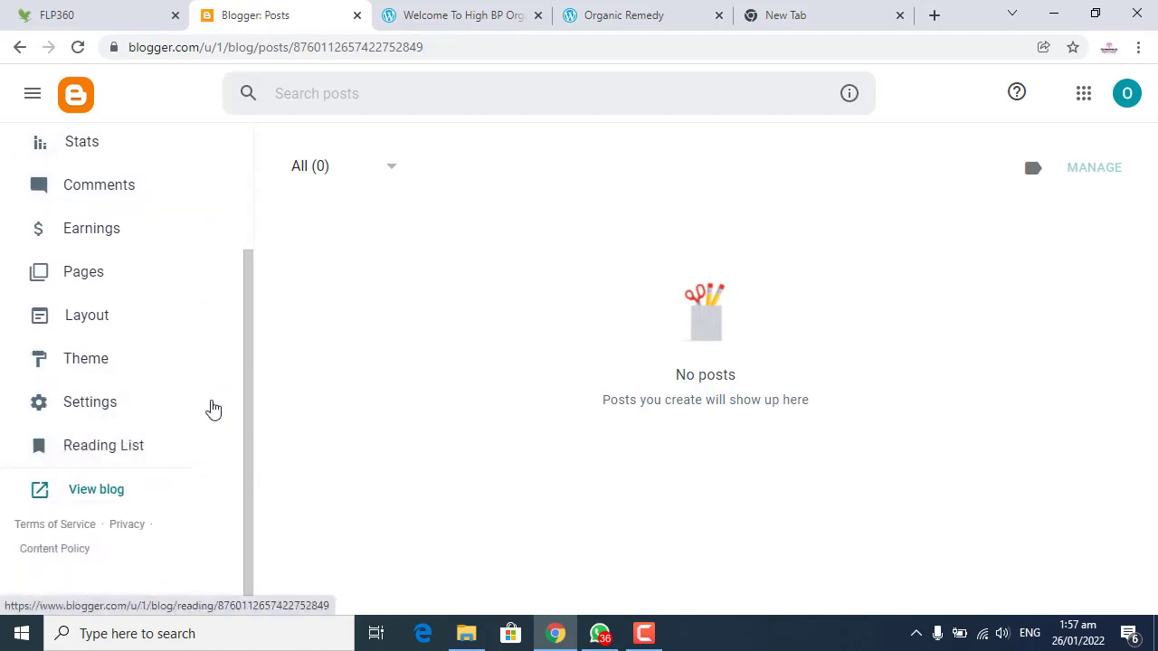
pyautogui.scroll(2, 197, 383)
pyautogui.scroll(-2, 199, 400)
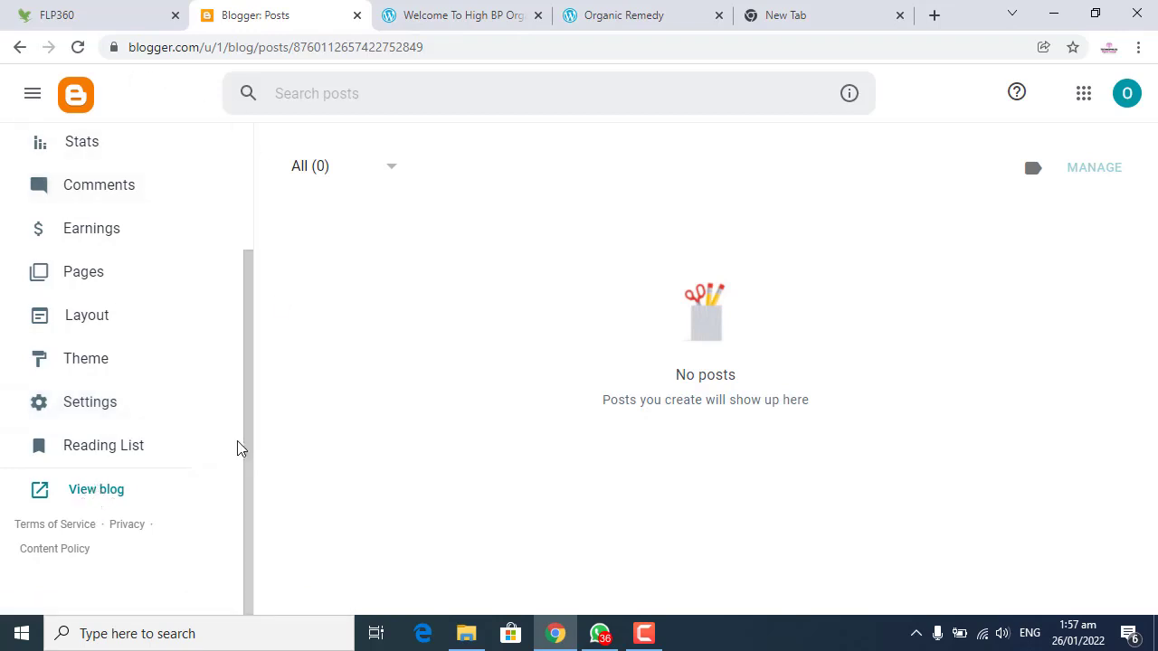
pyautogui.click(112, 496)
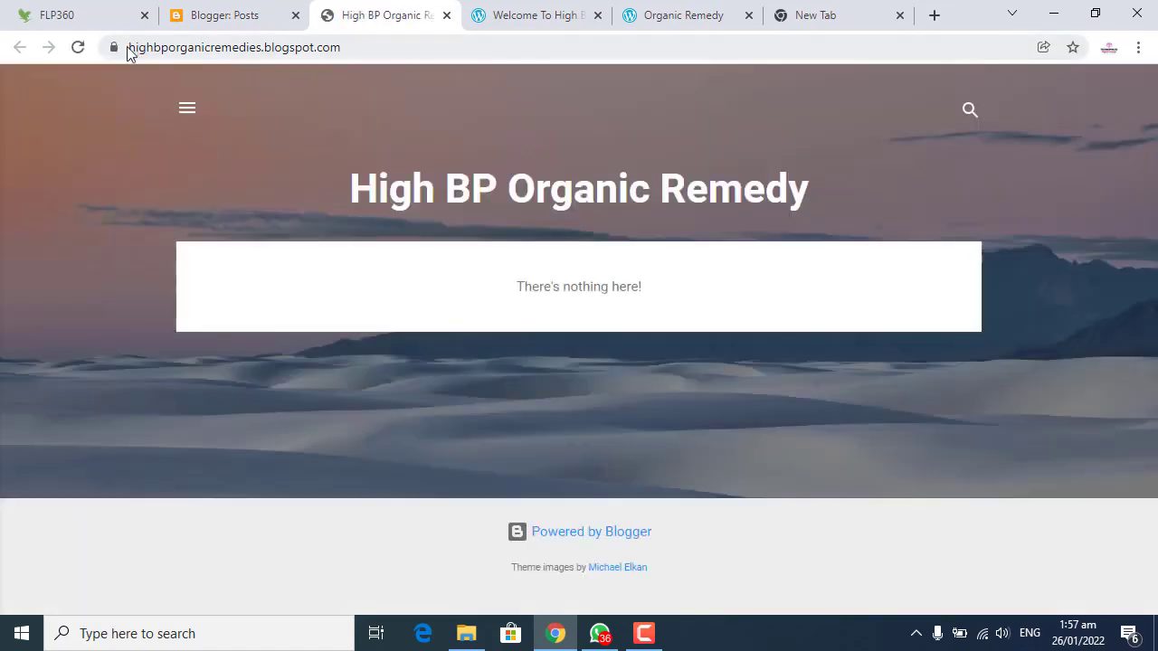
pyautogui.click(116, 47)
pyautogui.click(136, 48)
pyautogui.click(142, 49)
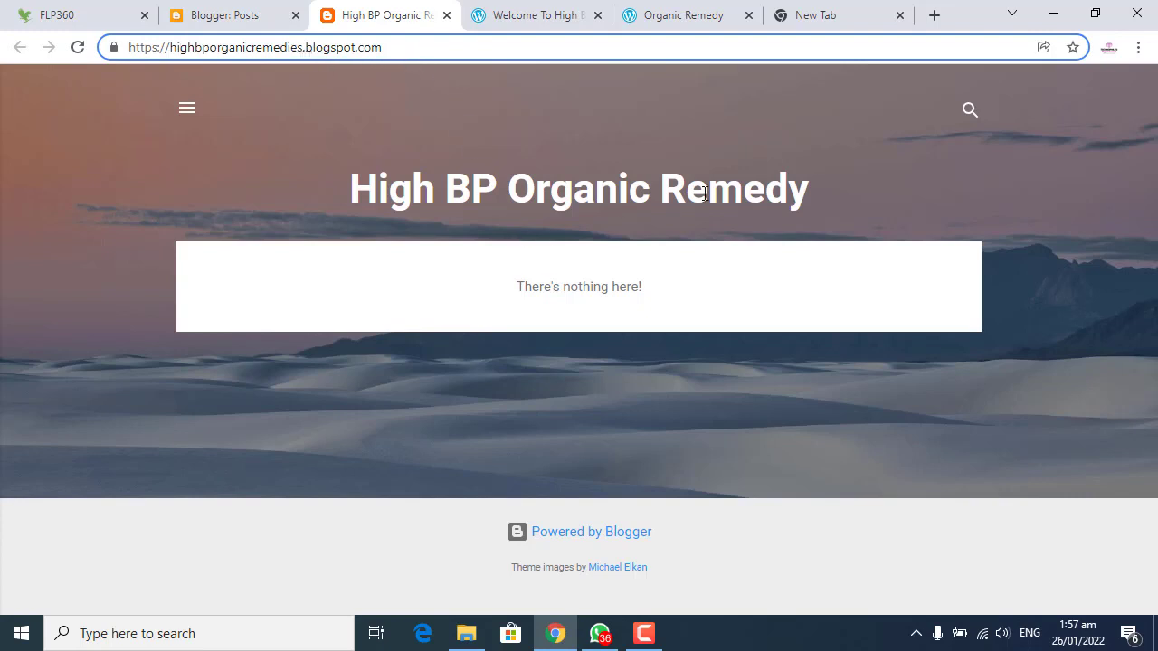
pyautogui.moveTo(826, 190); pyautogui.dragTo(27, 221)
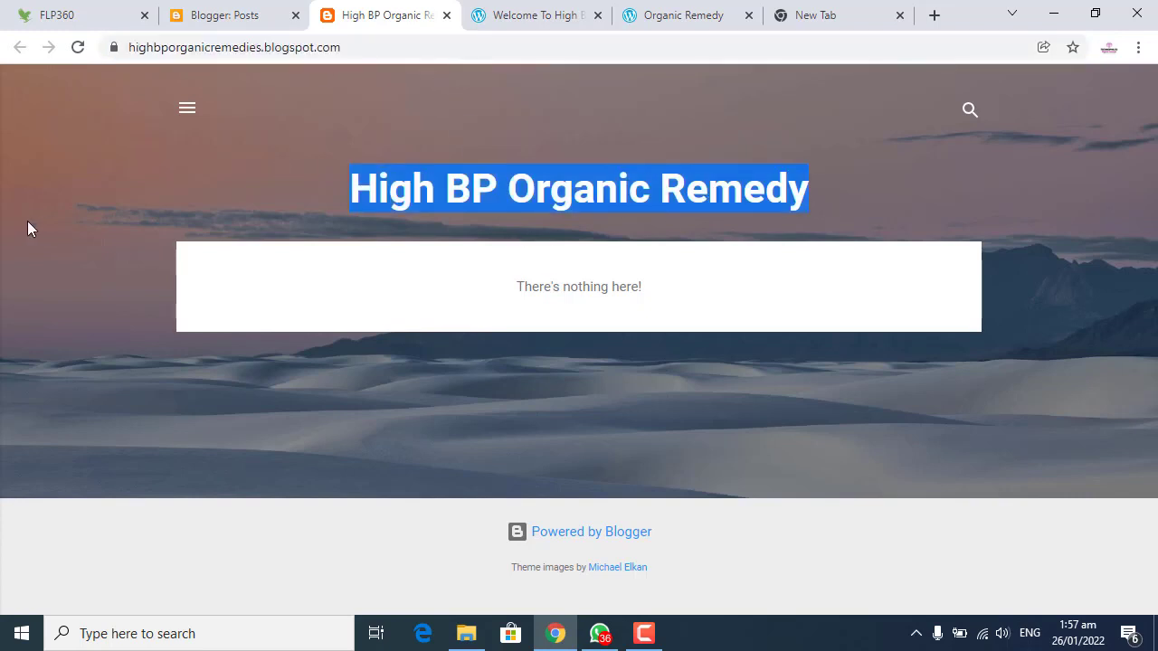
pyautogui.click(202, 19)
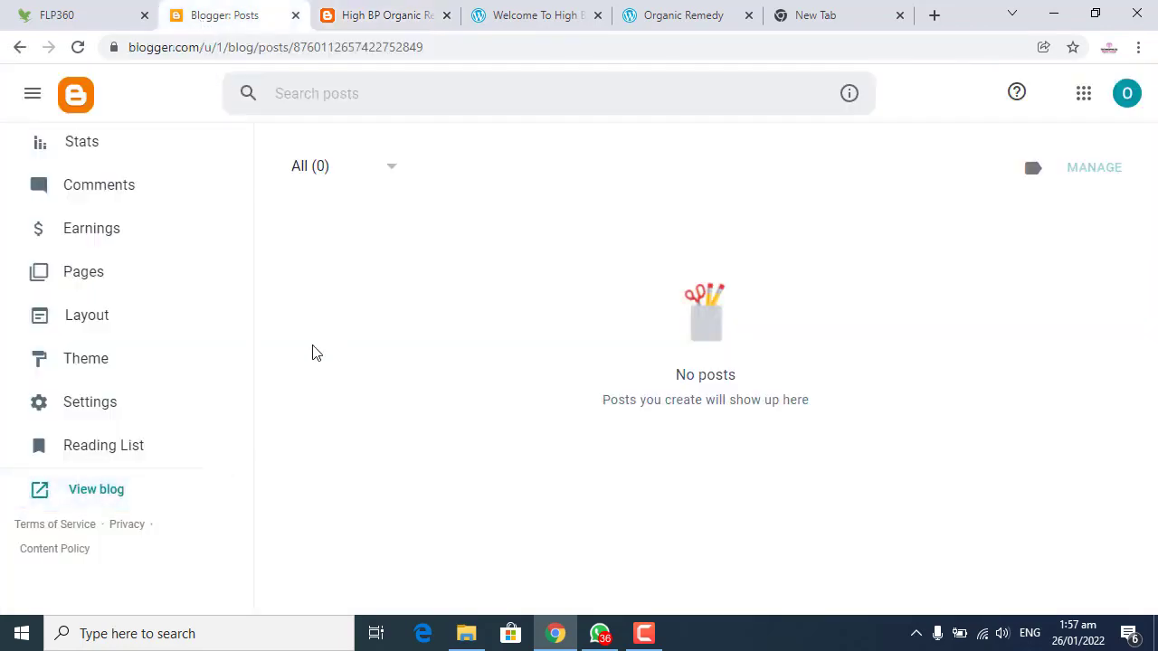
# - Review the existing Organic Remedy welcome page and the order form page as models for the blog's content
pyautogui.click(506, 18)
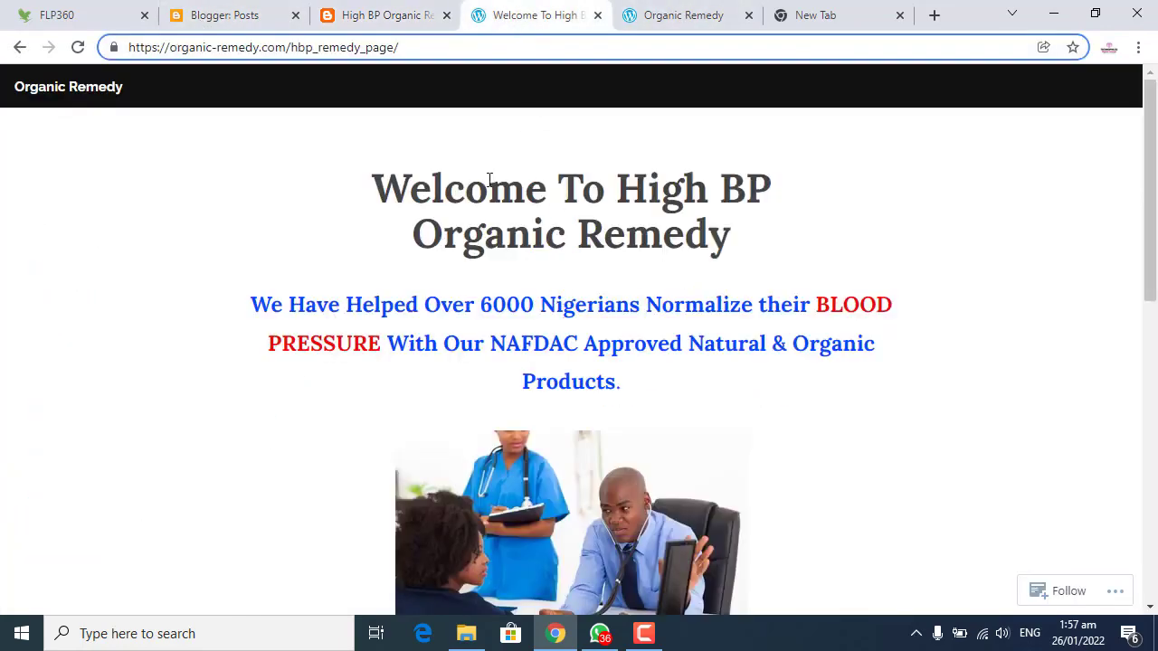
pyautogui.scroll(-10, 489, 226)
pyautogui.scroll(10, 491, 308)
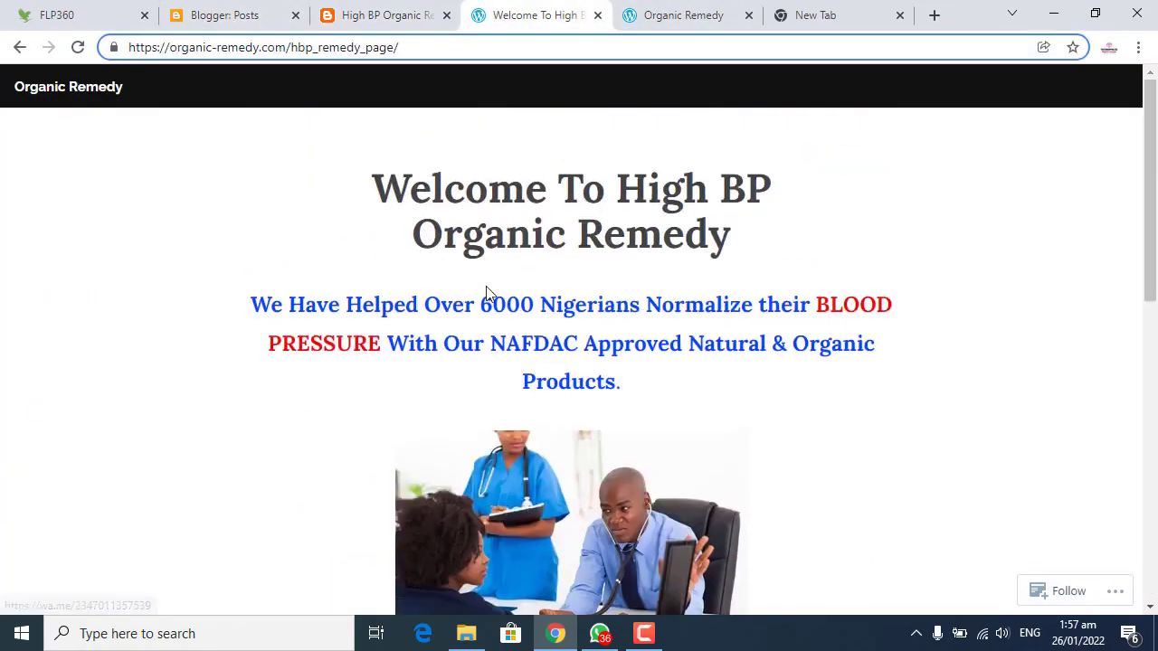
pyautogui.click(656, 15)
pyautogui.scroll(5, 670, 188)
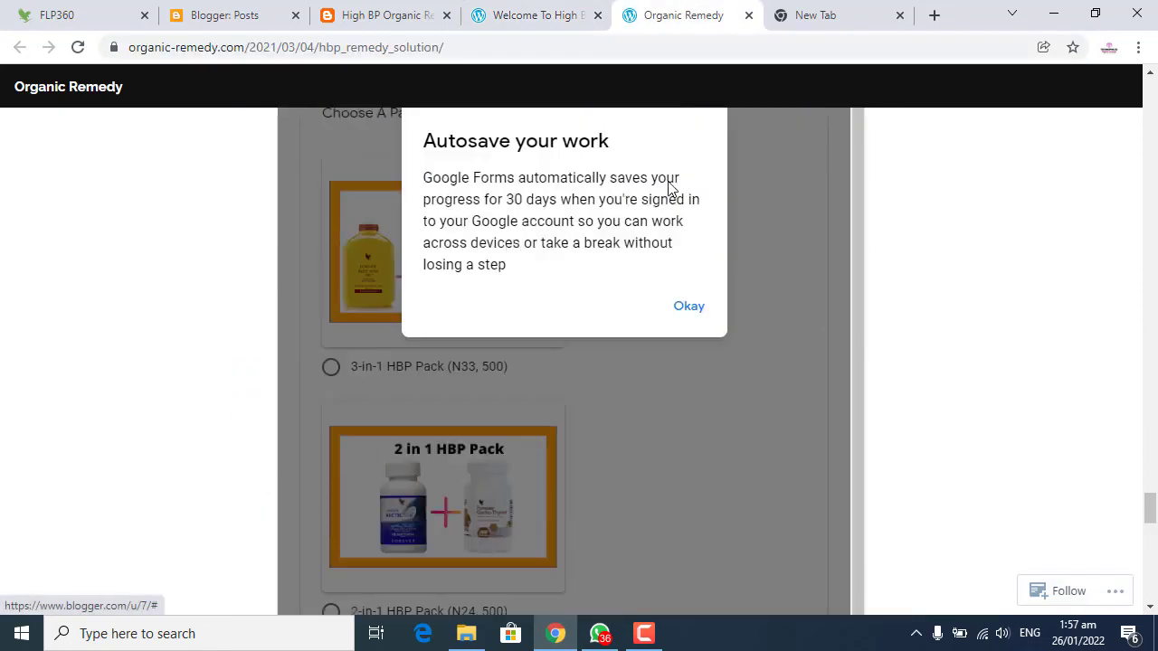
pyautogui.scroll(10, 670, 188)
pyautogui.click(479, 40)
pyautogui.click(486, 11)
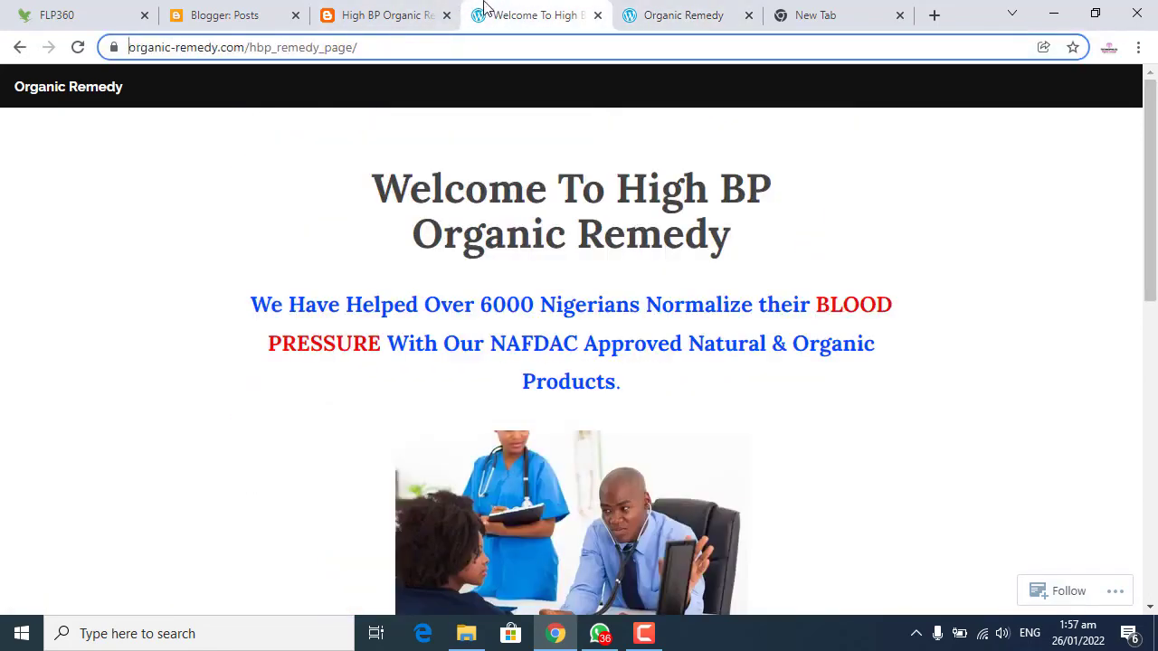
pyautogui.click(235, 11)
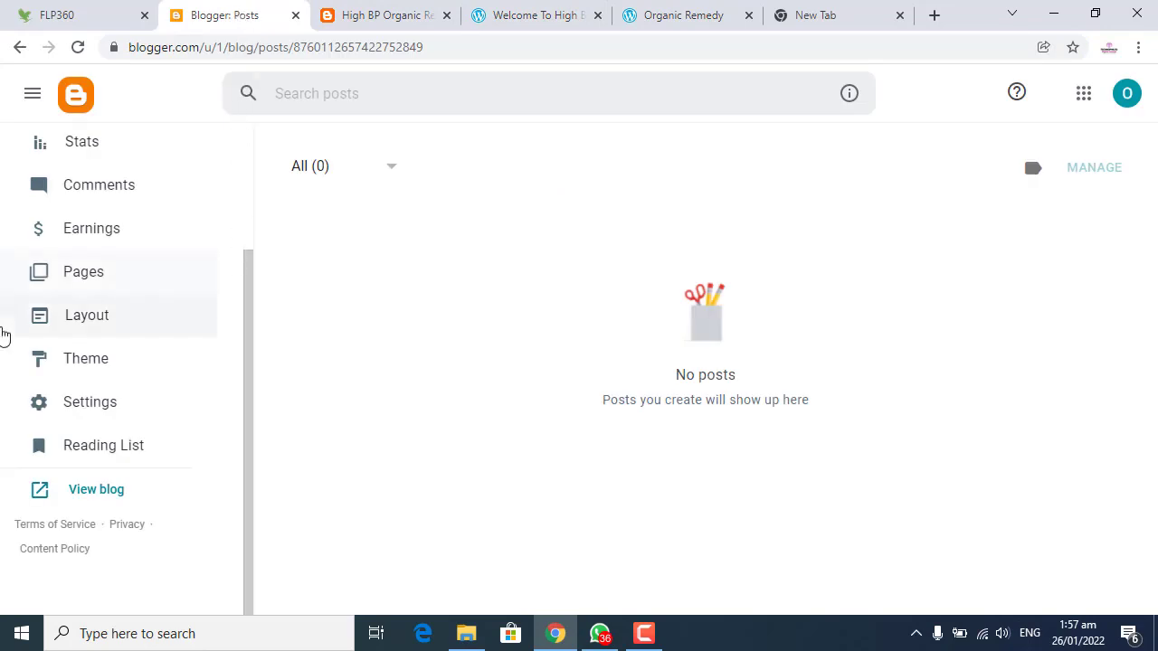
# - Go to the blog's pages section and create a new page
pyautogui.scroll(3, 171, 275)
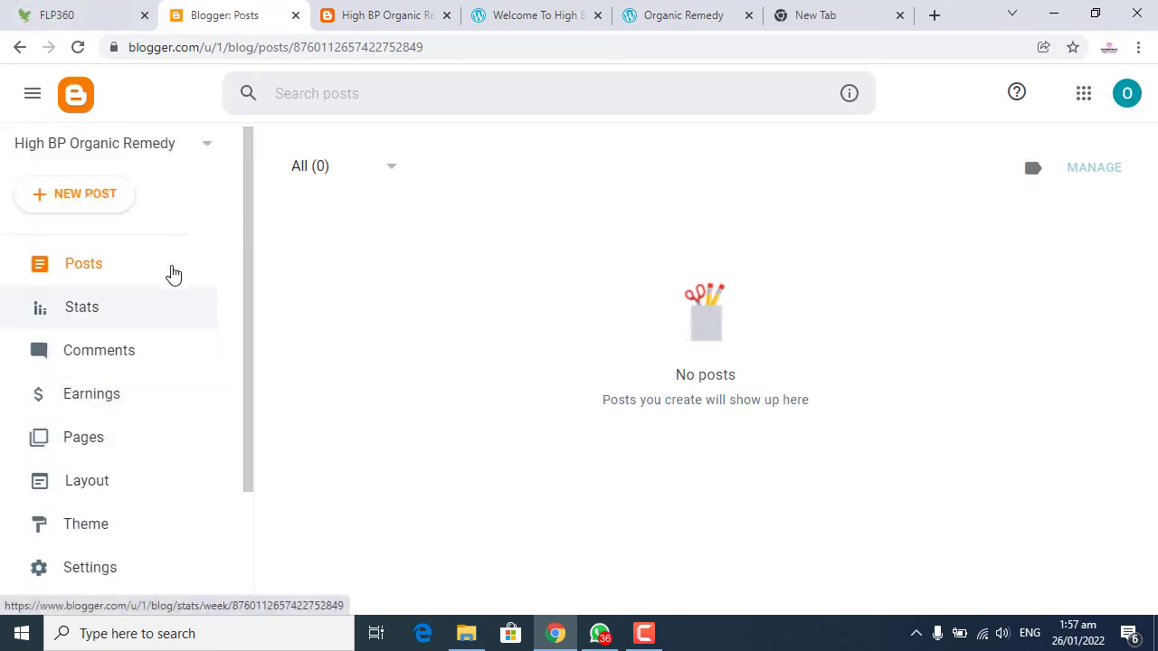
pyautogui.scroll(-3, 172, 267)
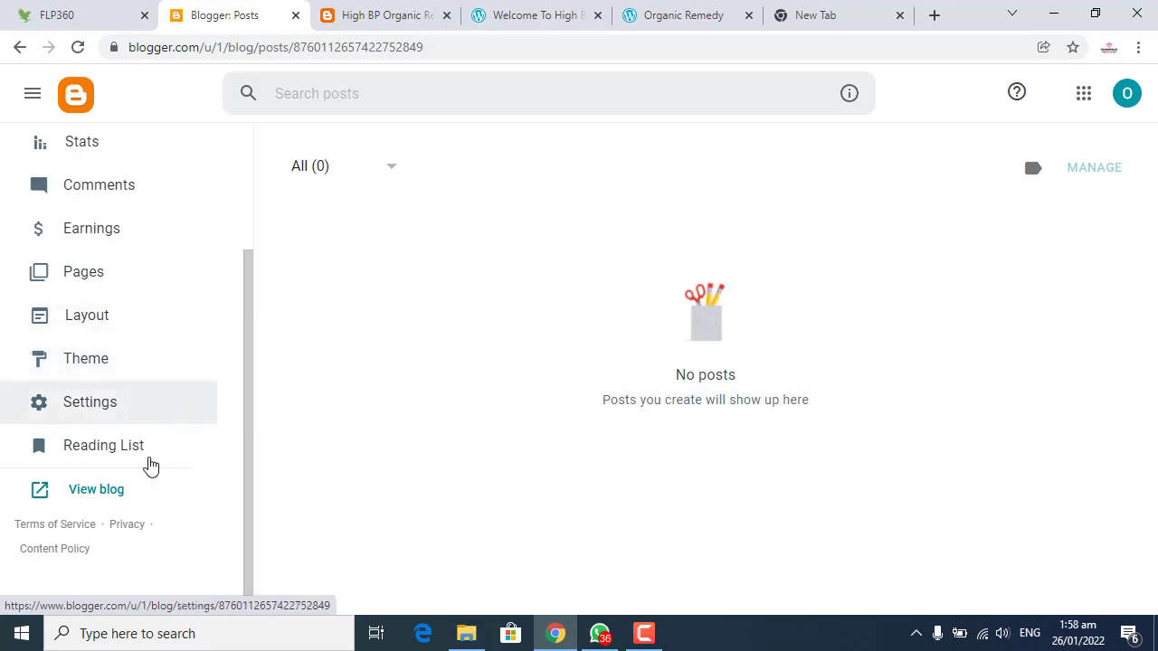
pyautogui.scroll(2, 87, 288)
pyautogui.scroll(-2, 135, 473)
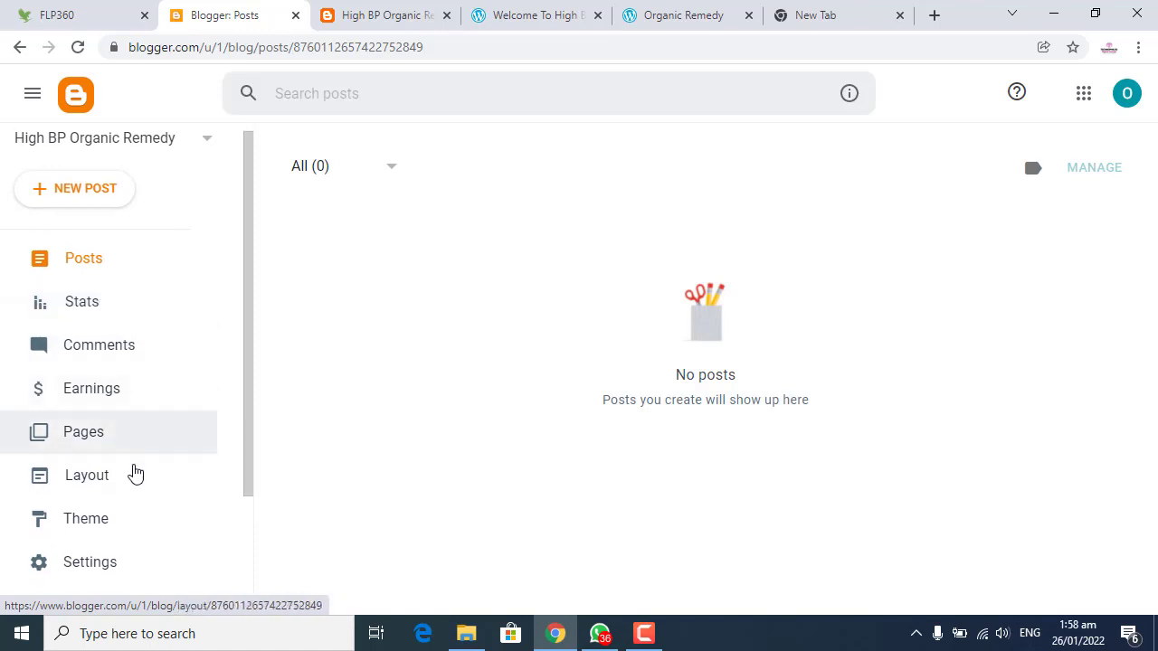
pyautogui.click(84, 281)
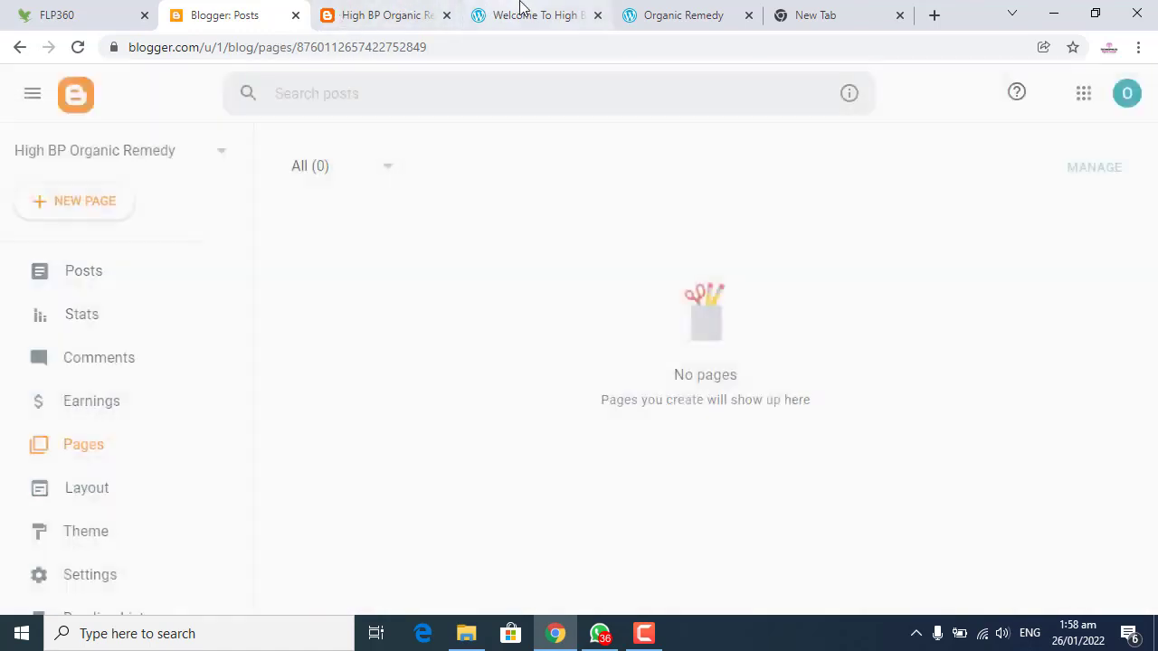
pyautogui.click(527, 13)
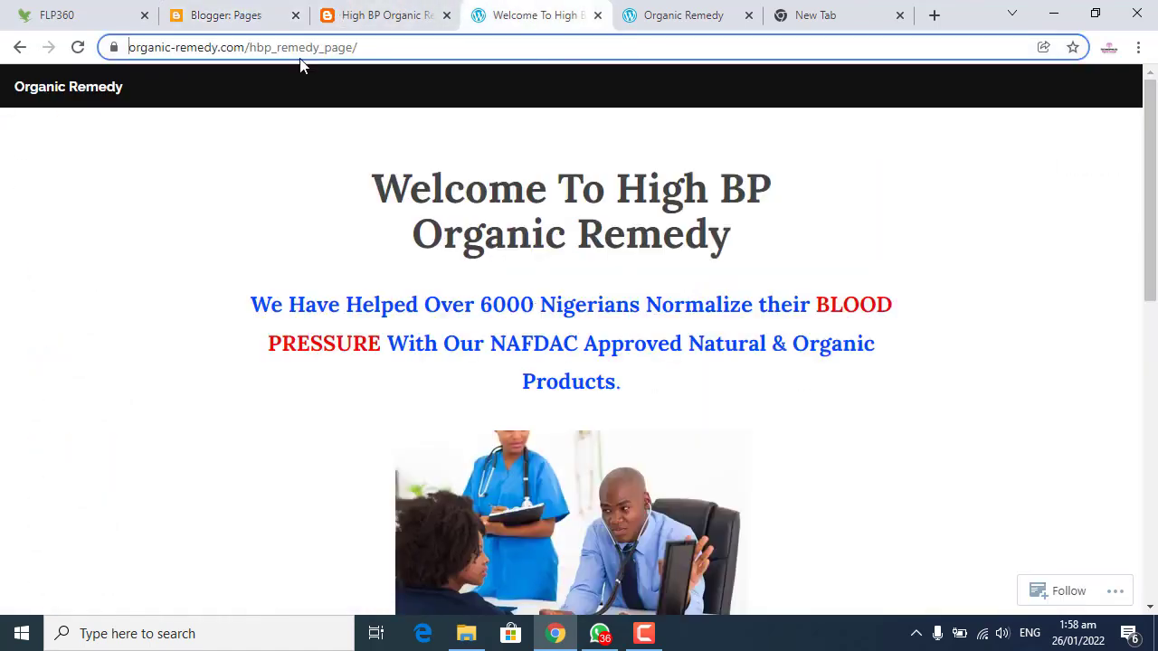
pyautogui.click(230, 12)
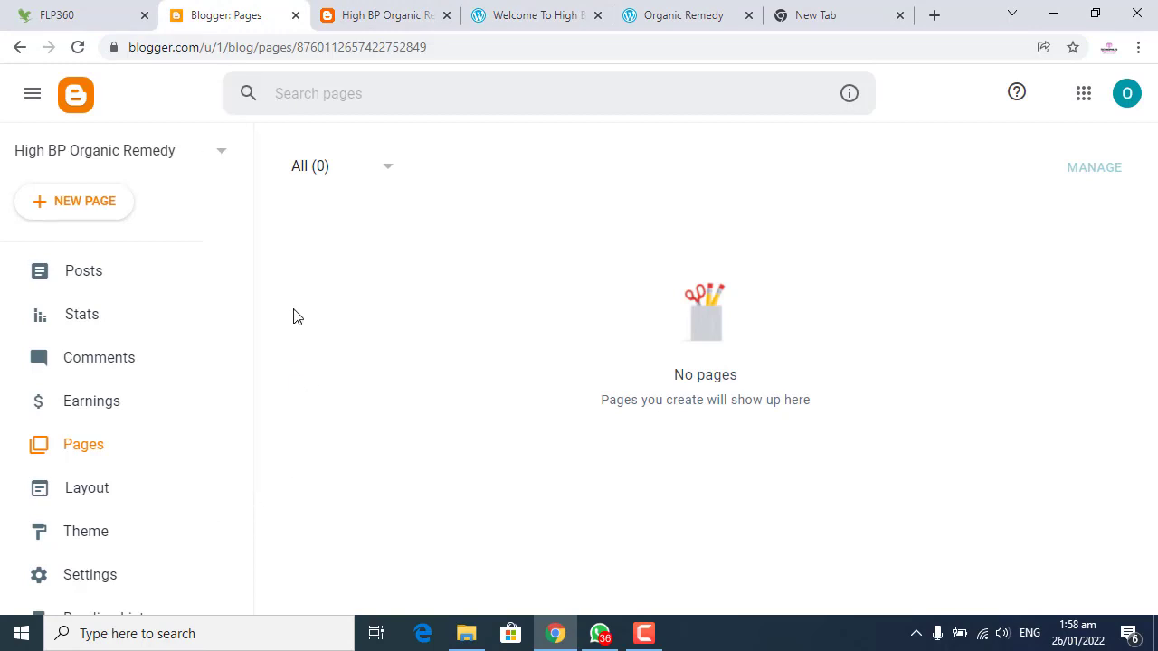
pyautogui.click(68, 206)
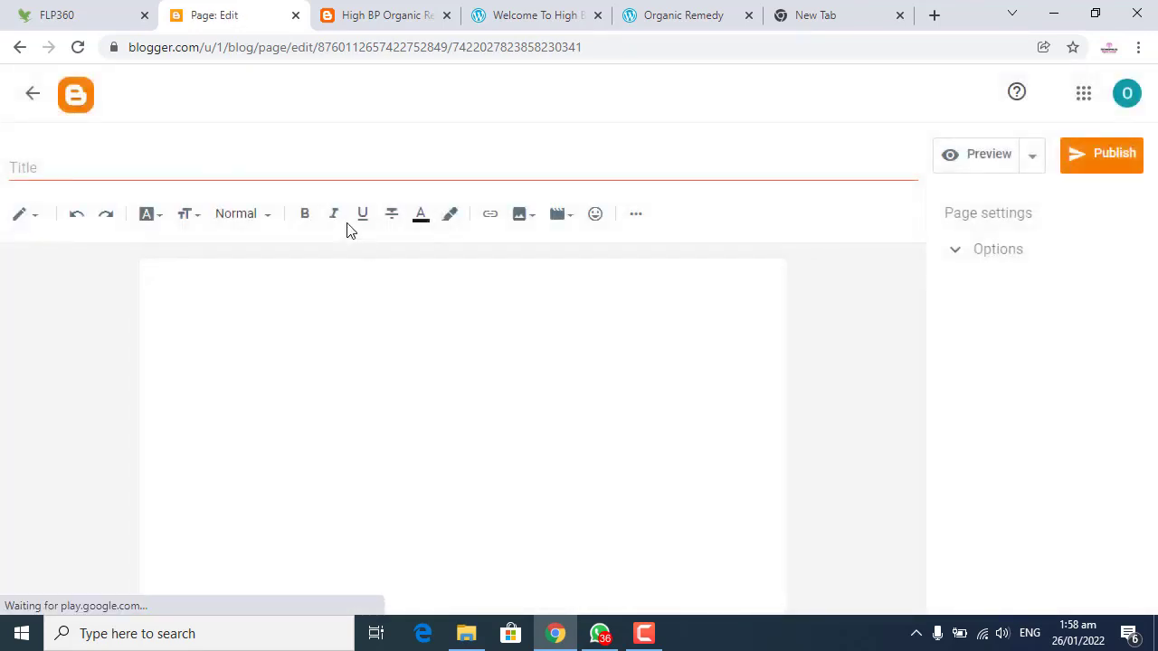
# - Centre-align the empty first paragraph in the new page's body, using the existing welcome page as a reference
pyautogui.click(498, 12)
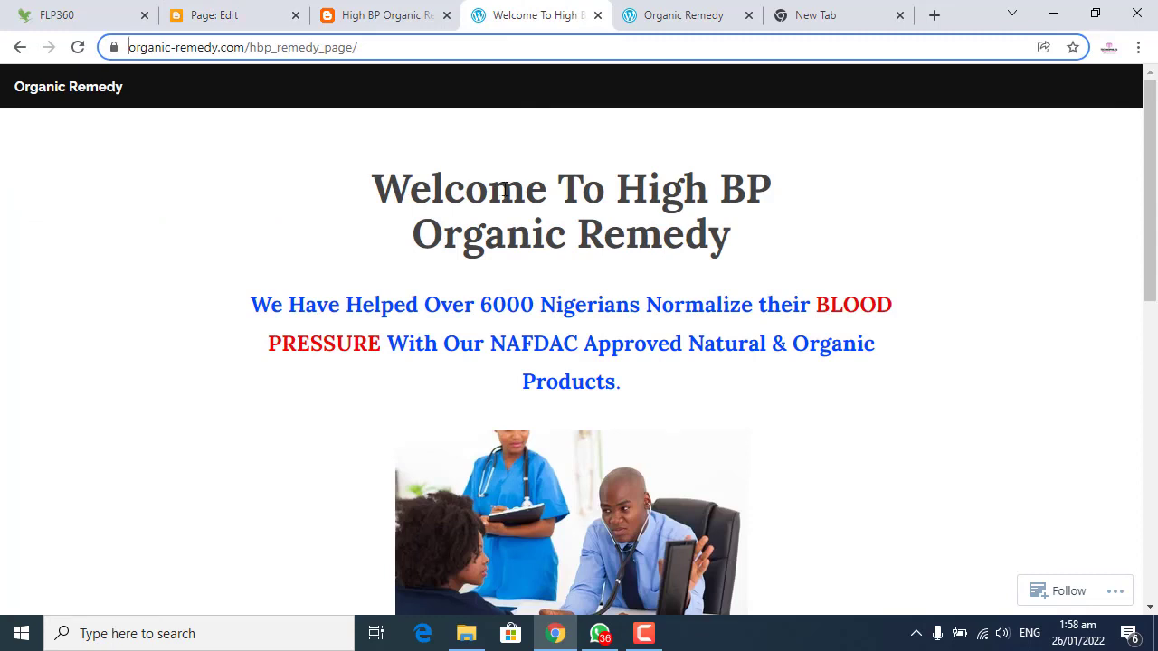
pyautogui.click(208, 16)
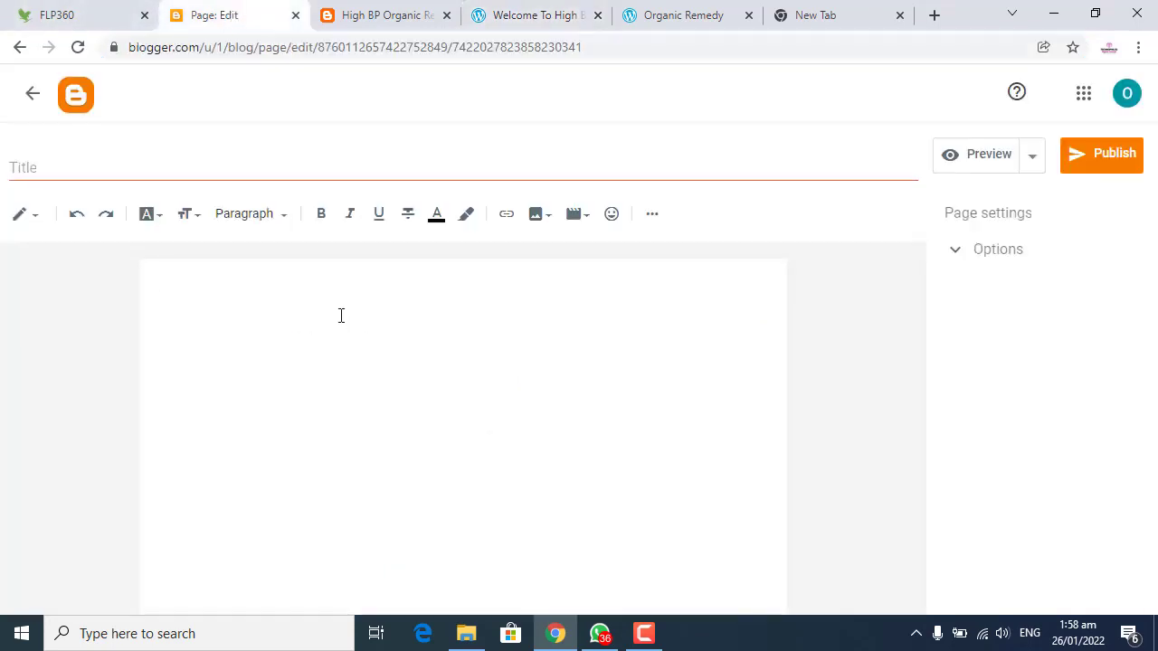
pyautogui.click(239, 283)
pyautogui.click(652, 217)
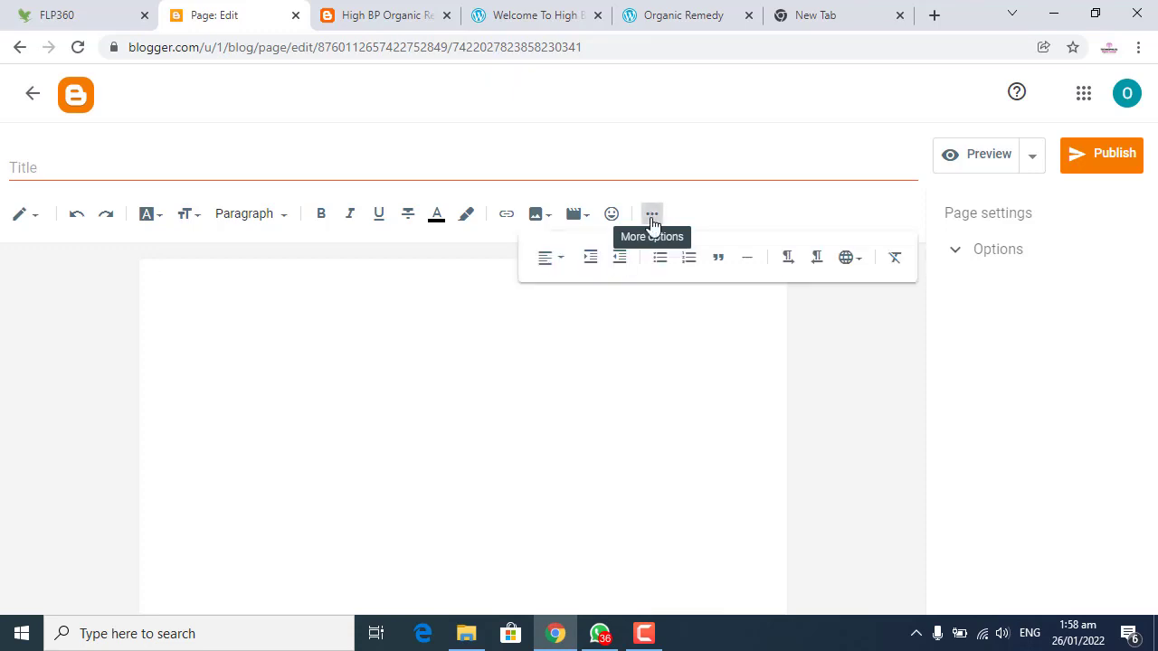
pyautogui.click(554, 261)
pyautogui.click(588, 308)
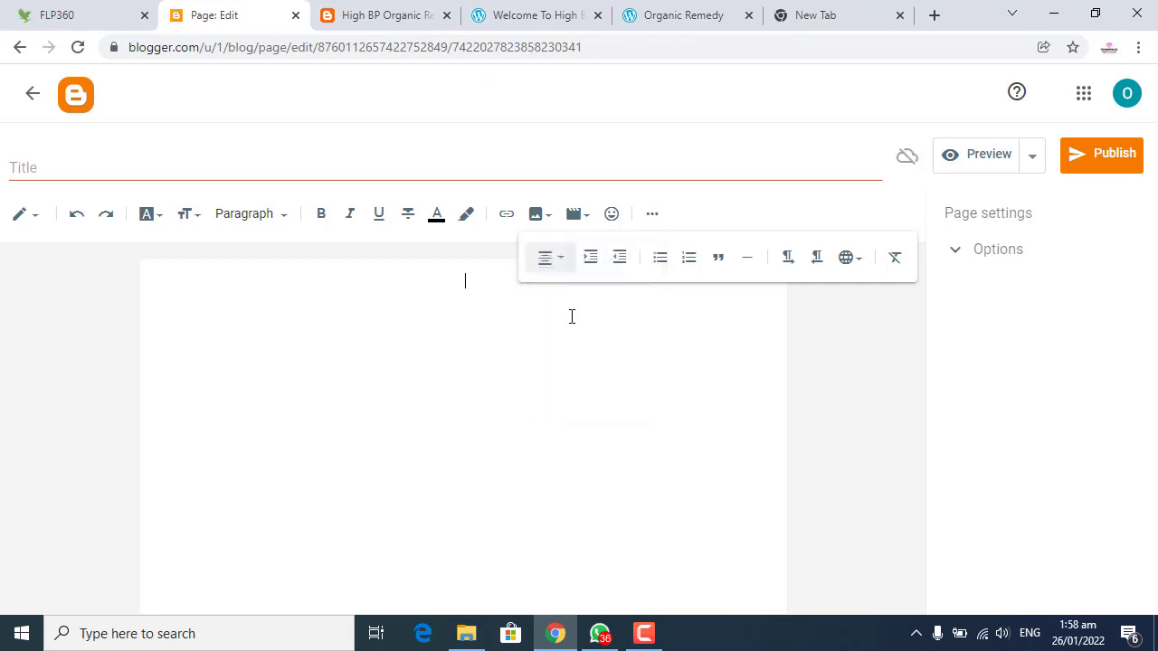
# - Copy the heading "Welcome To High BP Organic Remedy" from the existing welcome page and paste it into the new Blogger page's body
pyautogui.click(538, 16)
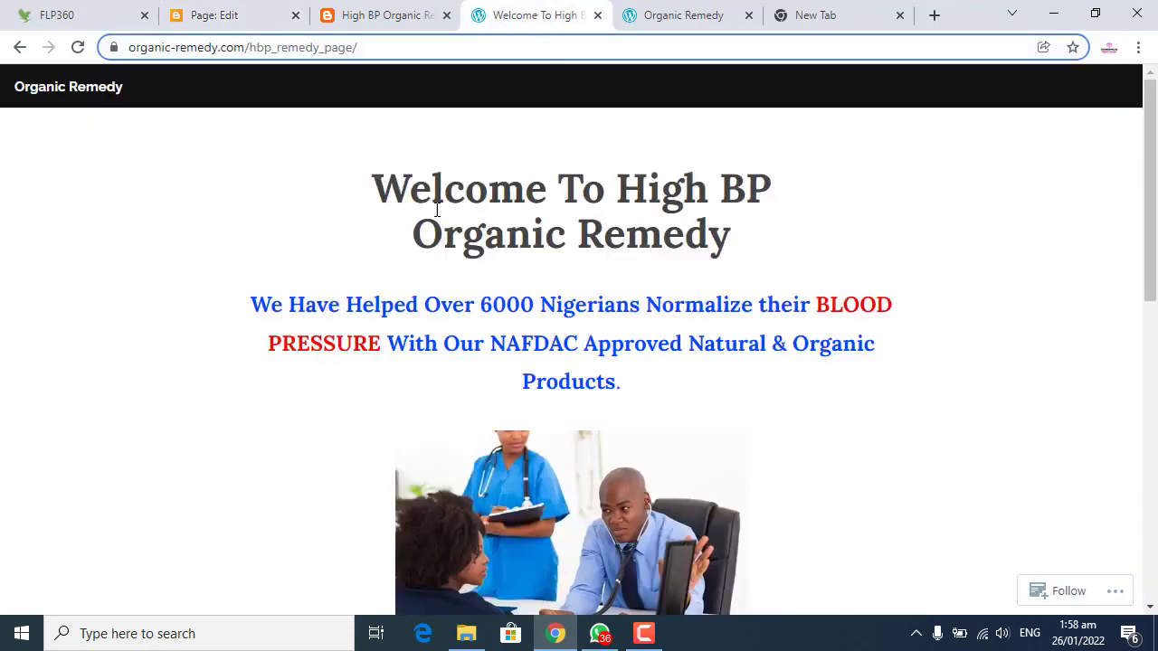
pyautogui.moveTo(378, 185); pyautogui.dragTo(756, 258)
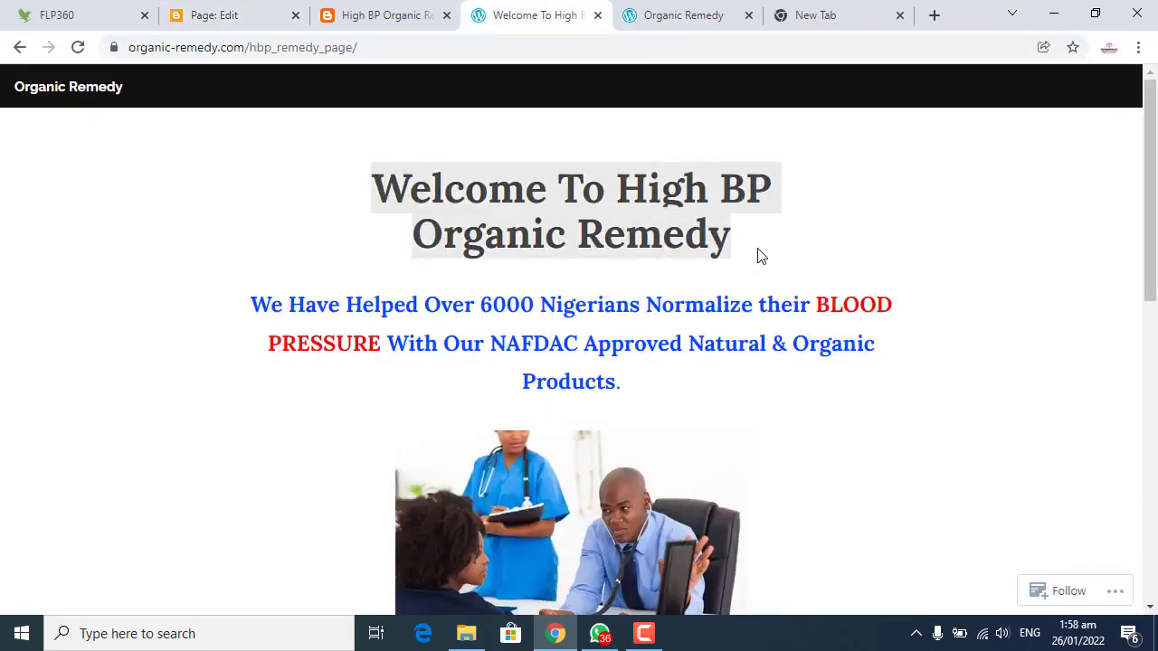
pyautogui.rightClick(491, 188)
pyautogui.click(507, 212)
pyautogui.click(392, 14)
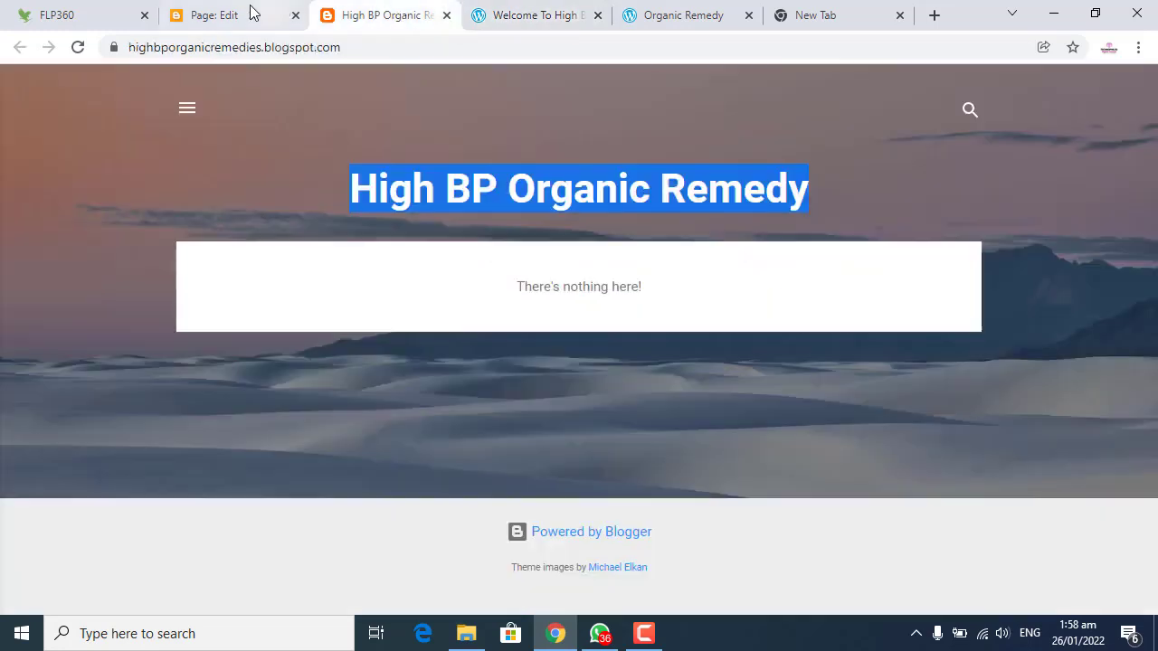
pyautogui.click(445, 15)
pyautogui.click(248, 11)
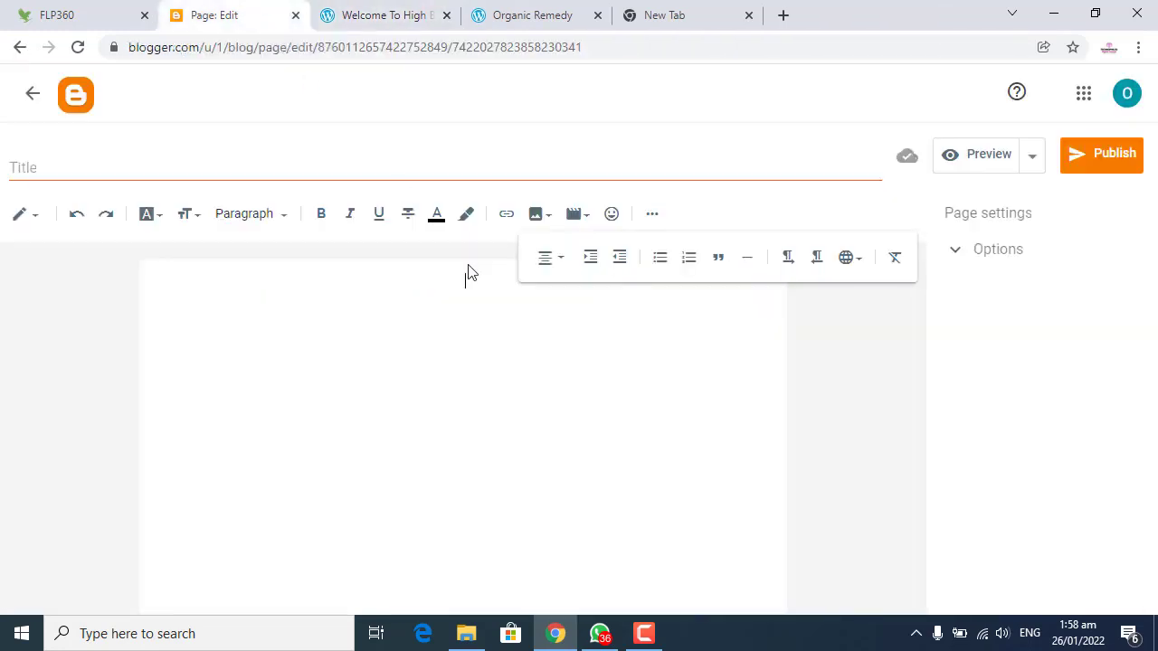
pyautogui.click(651, 214)
pyautogui.hotkey('ctrl', 'v')
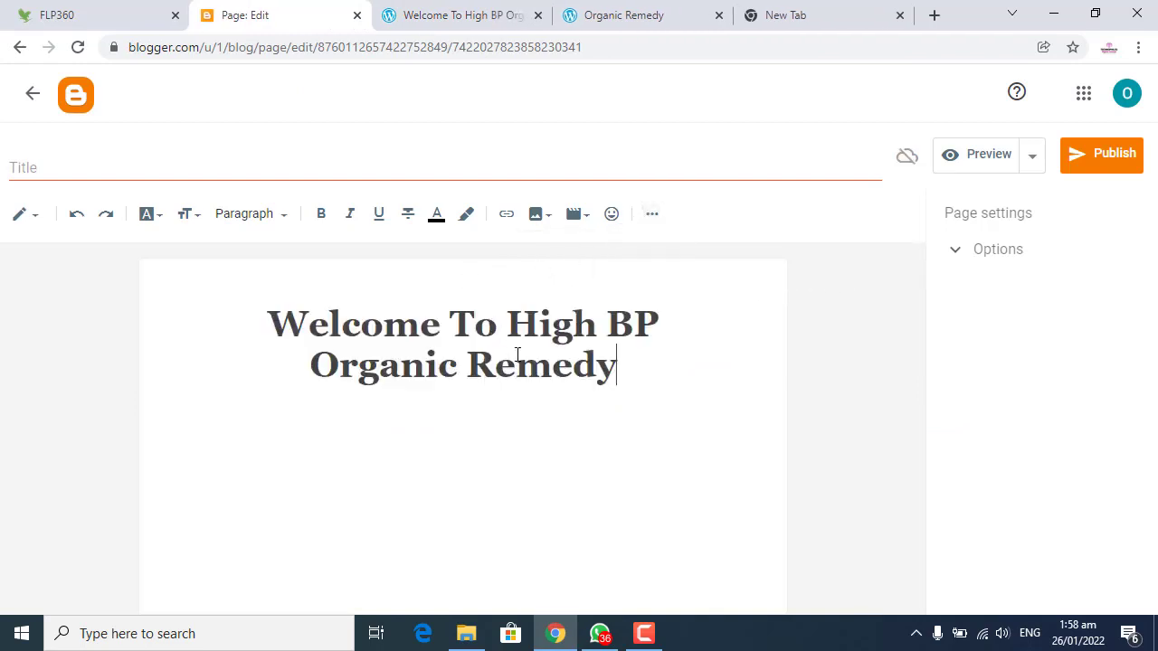
# - Try to remove the empty line above the welcome heading
pyautogui.click(468, 285)
pyautogui.press('Delete')
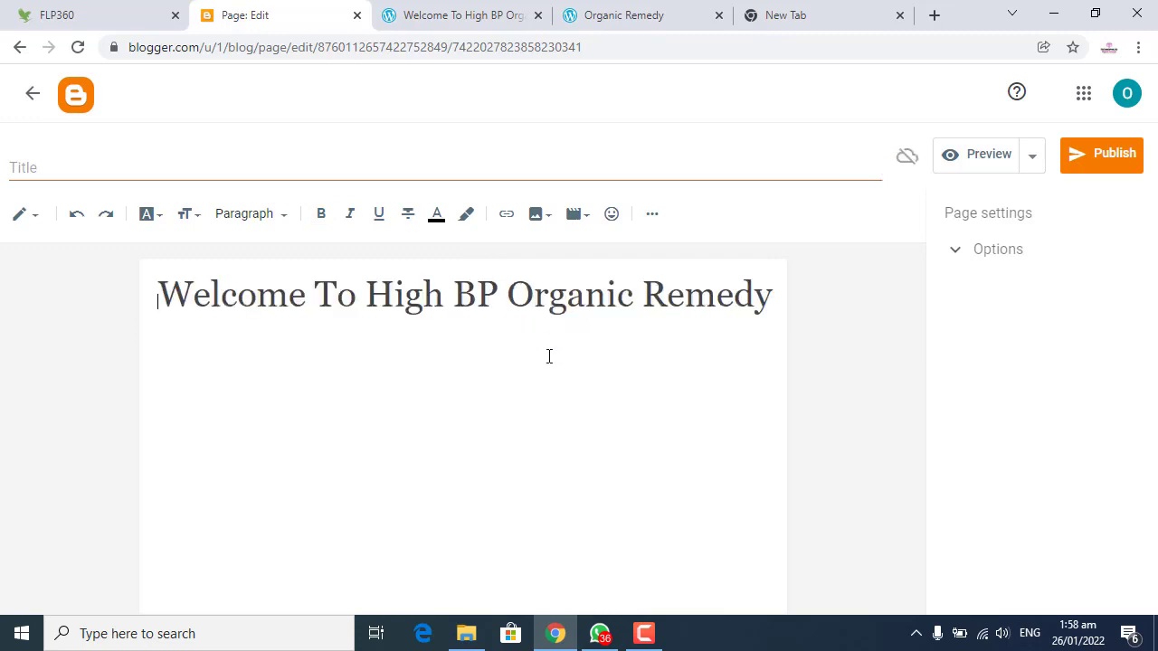
pyautogui.hotkey('ctrl', 'z')
pyautogui.click(529, 285)
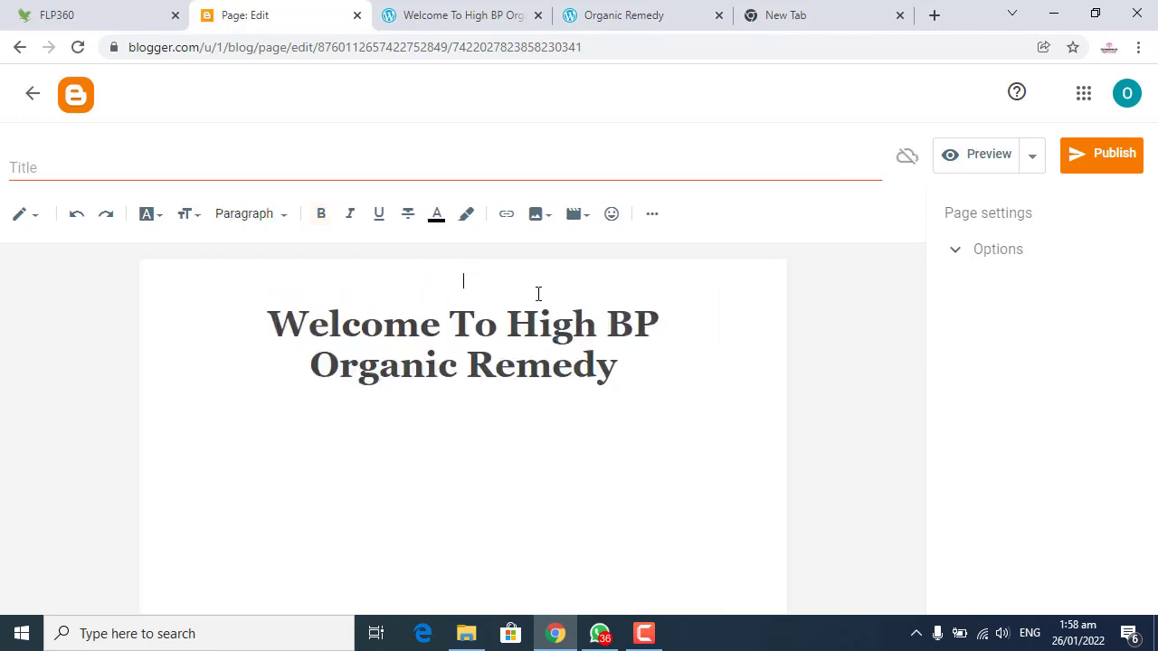
pyautogui.click(262, 312)
pyautogui.press('BackSpace')
pyautogui.hotkey('ctrl', 'z')
# - Place the cursor on the line below the heading and copy the "We Have Helped Over 6000 Nigerians" tagline from the existing welcome page
pyautogui.click(609, 432)
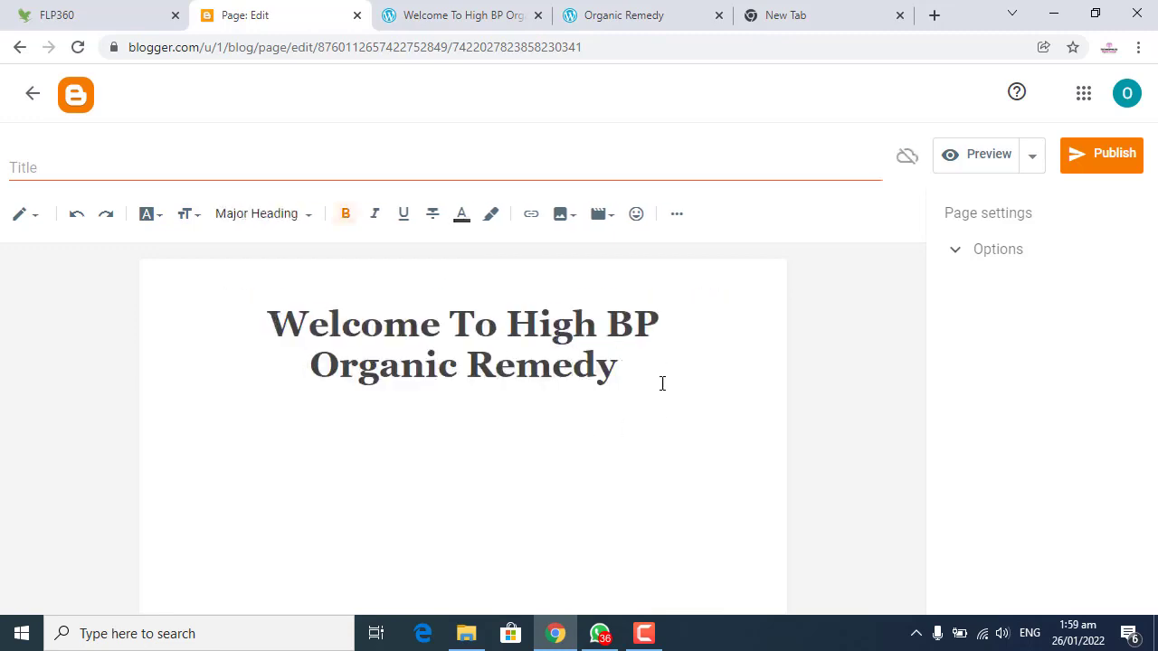
pyautogui.press('Down')
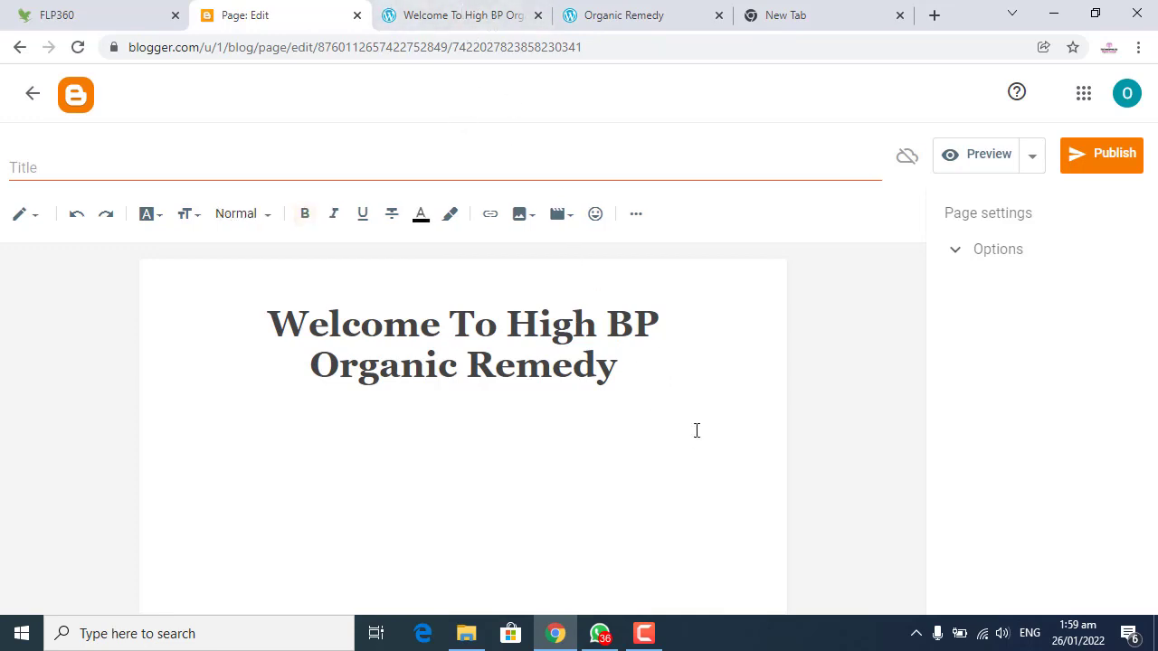
pyautogui.click(493, 16)
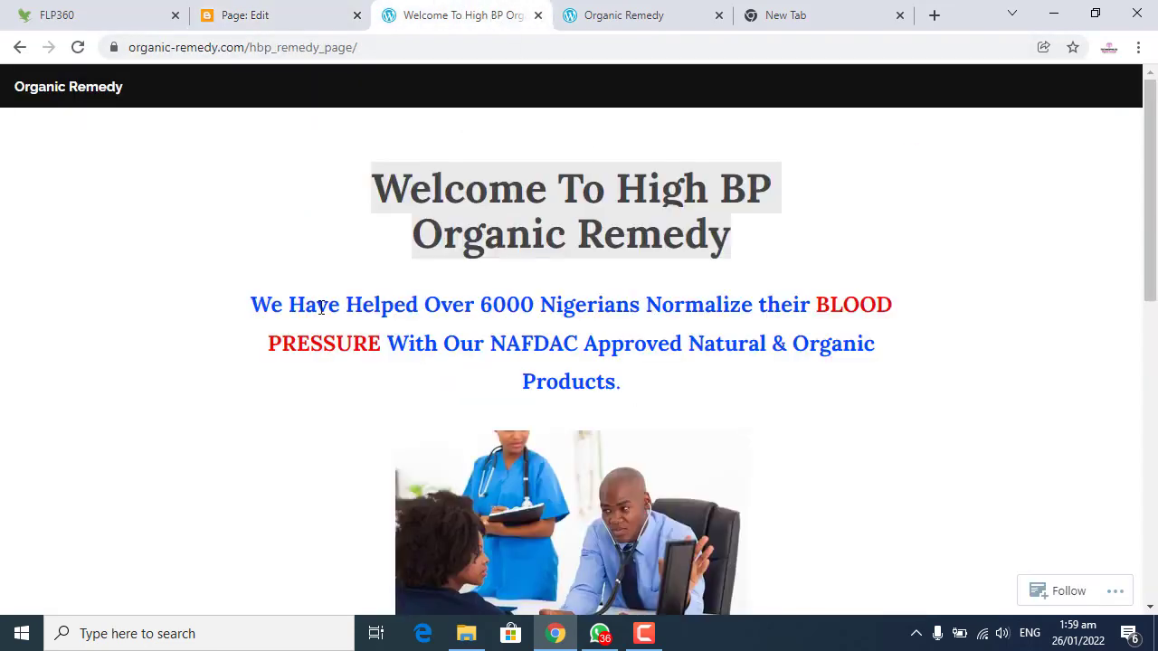
pyautogui.moveTo(278, 306); pyautogui.dragTo(664, 378)
pyautogui.click(481, 340)
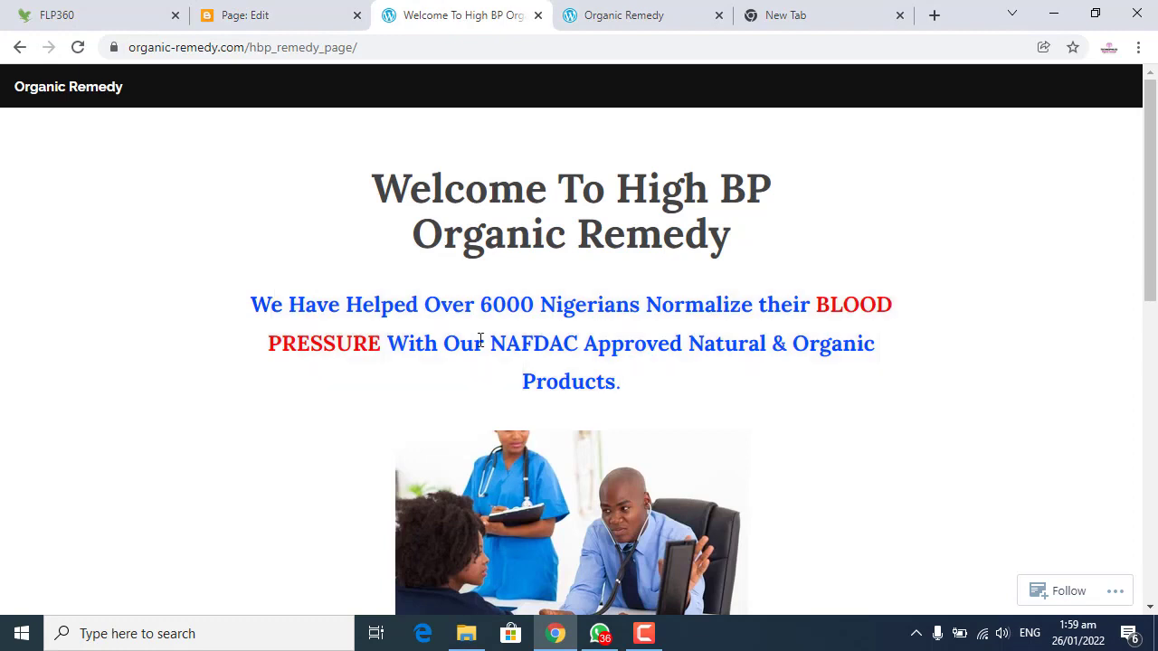
pyautogui.moveTo(250, 307); pyautogui.dragTo(664, 380)
pyautogui.rightClick(579, 344)
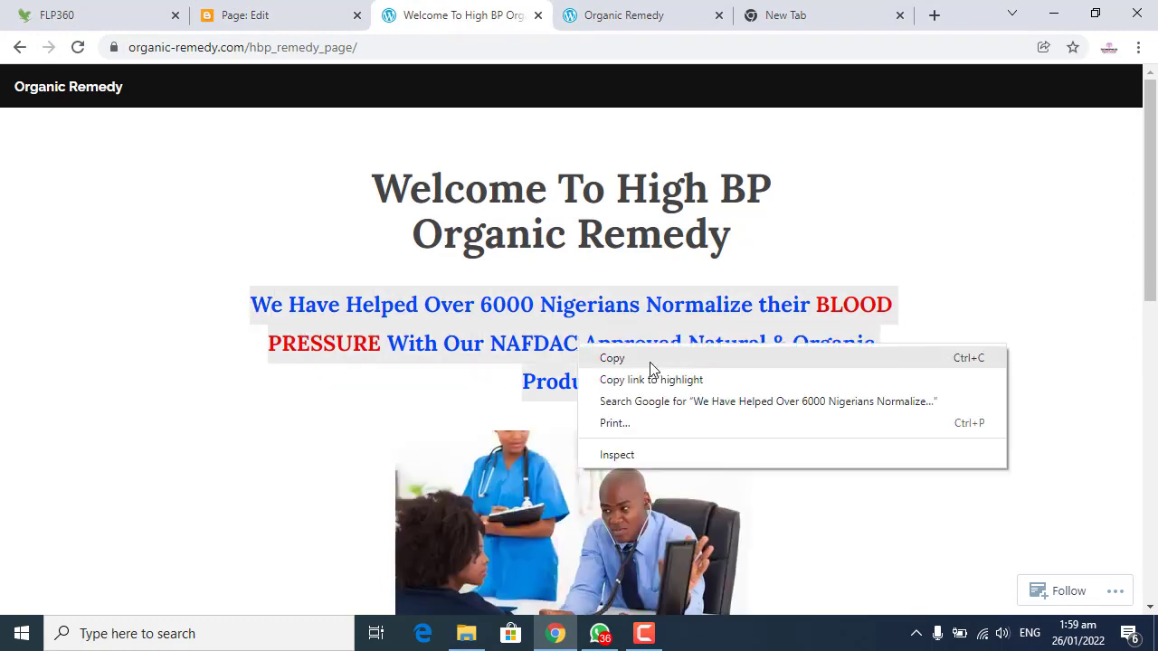
pyautogui.click(650, 360)
# - Centre-align the line below the heading in the new page and paste the copied tagline there
pyautogui.click(272, 16)
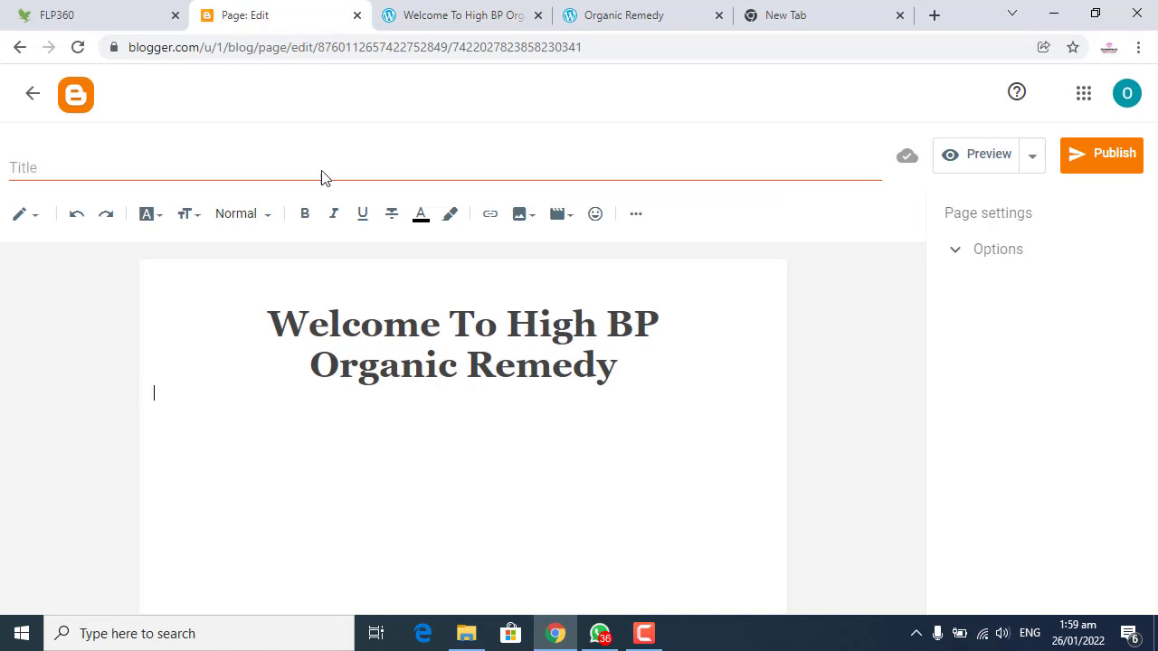
pyautogui.click(635, 213)
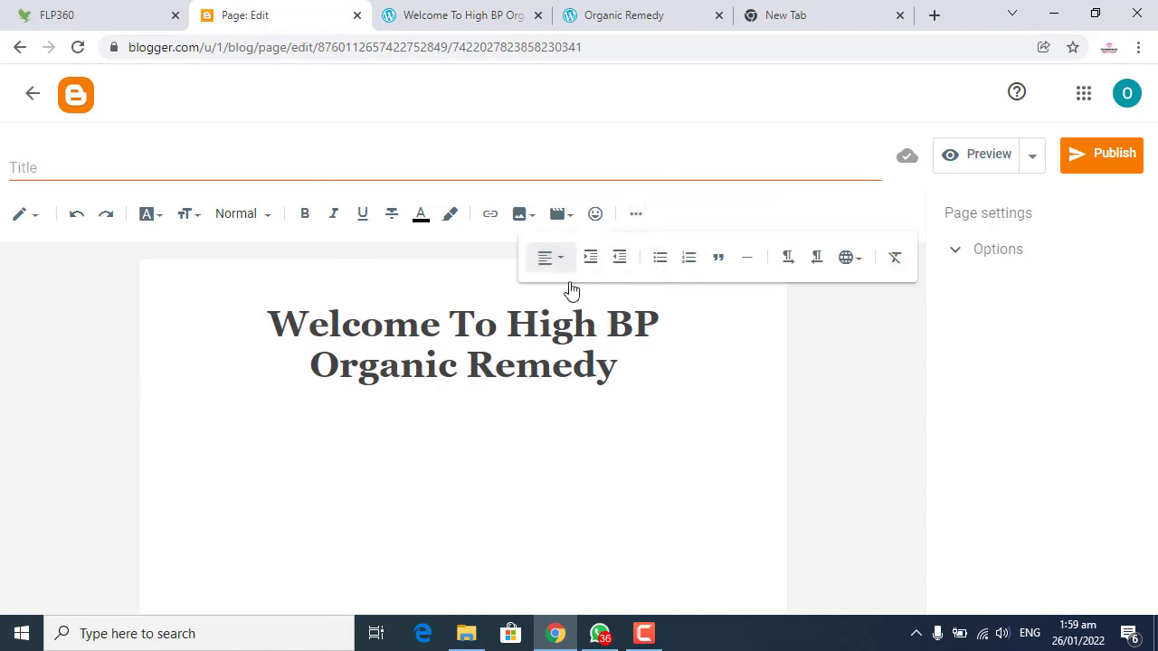
pyautogui.click(551, 258)
pyautogui.click(573, 315)
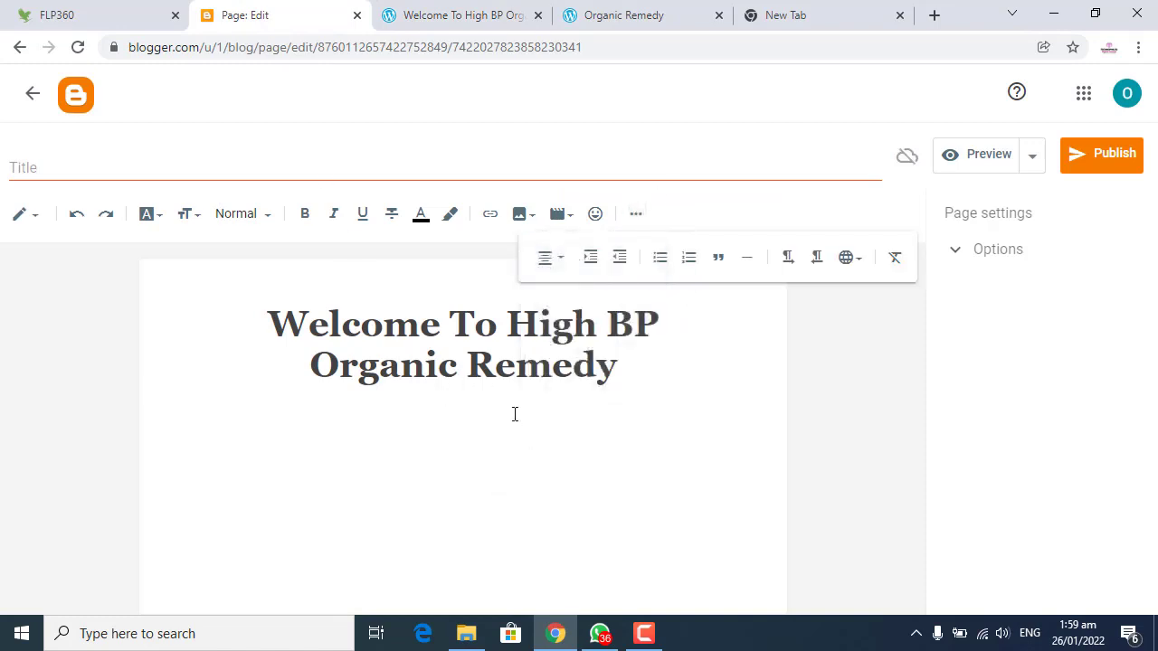
pyautogui.hotkey('ctrl', 'v')
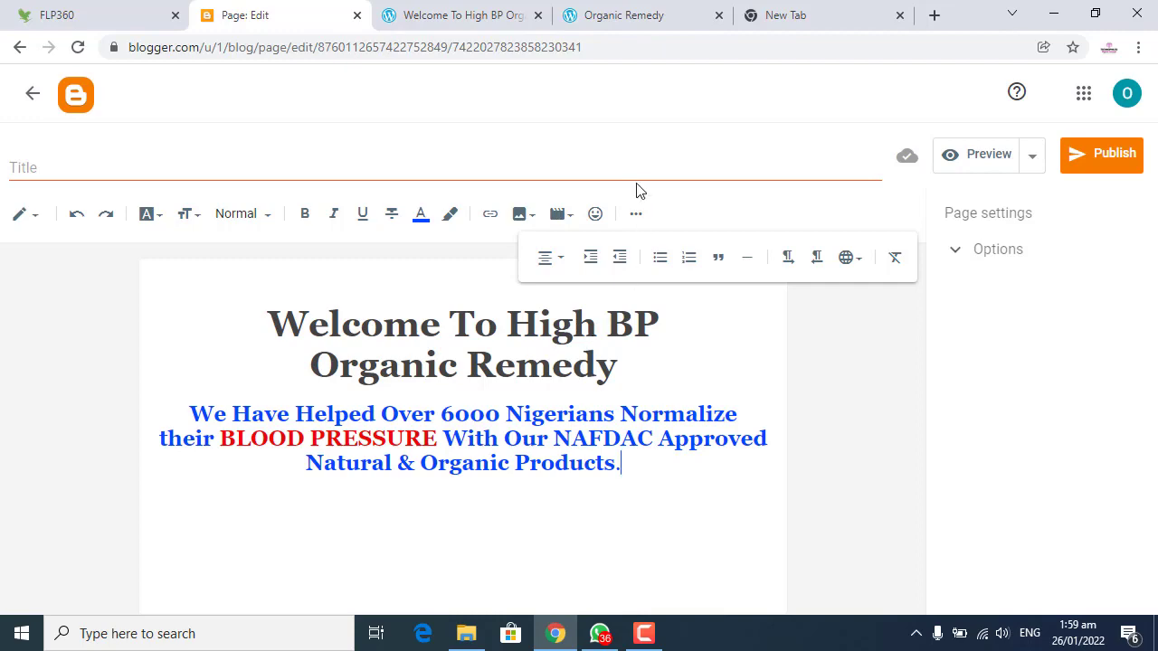
# - Save the doctor-and-patient image from the existing welcome page to Downloads as the PNG file "doctor checking bp"
pyautogui.click(421, 15)
pyautogui.scroll(-3, 788, 318)
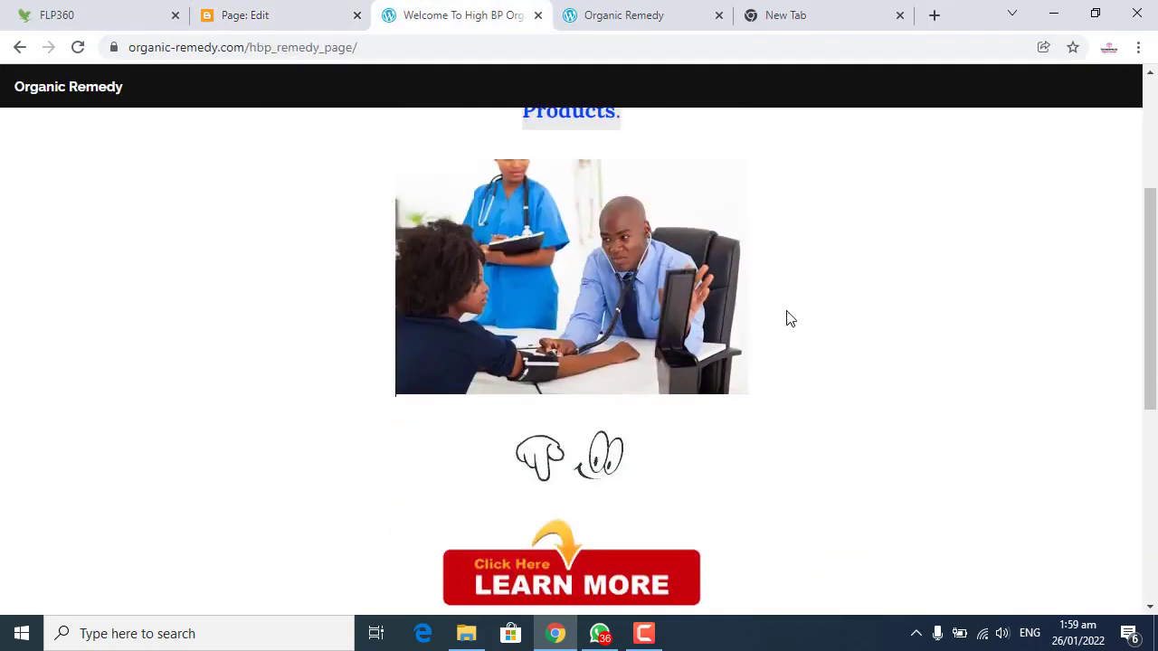
pyautogui.click(564, 382)
pyautogui.scroll(3, 564, 383)
pyautogui.scroll(-1, 569, 425)
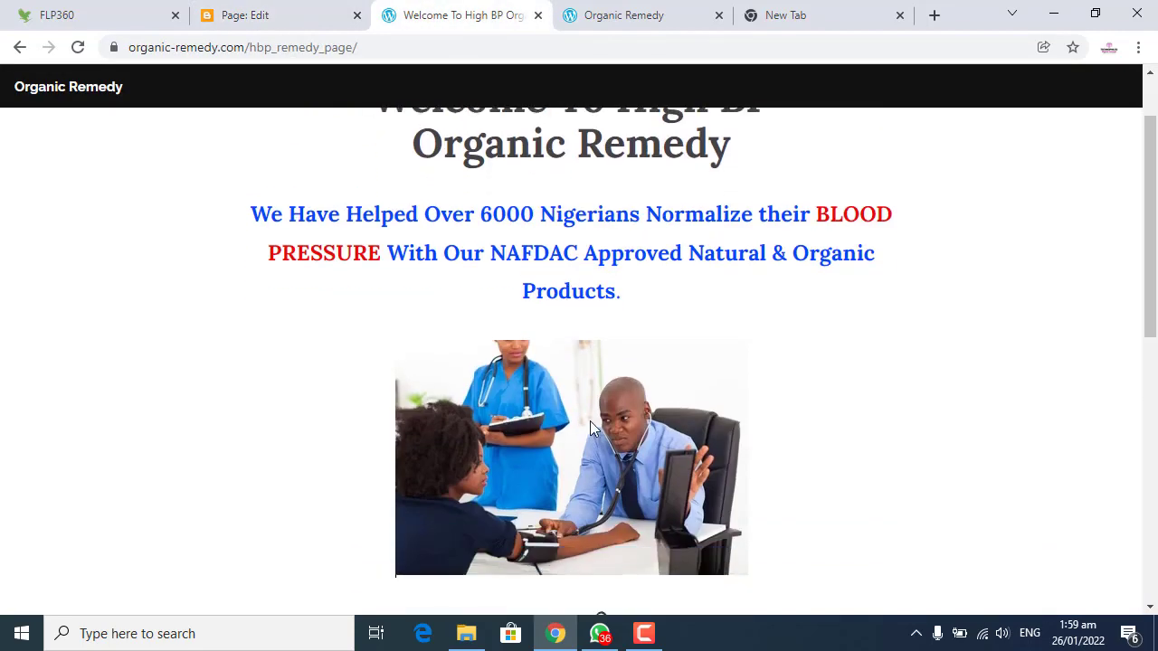
pyautogui.scroll(-1, 608, 410)
pyautogui.rightClick(592, 389)
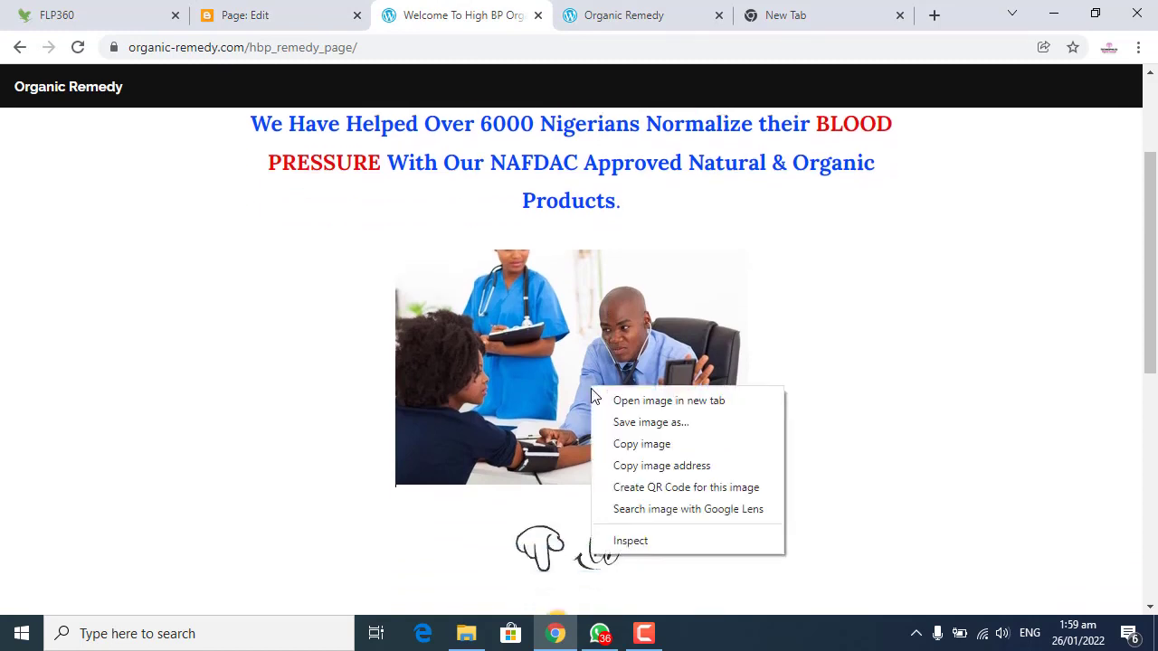
pyautogui.click(667, 428)
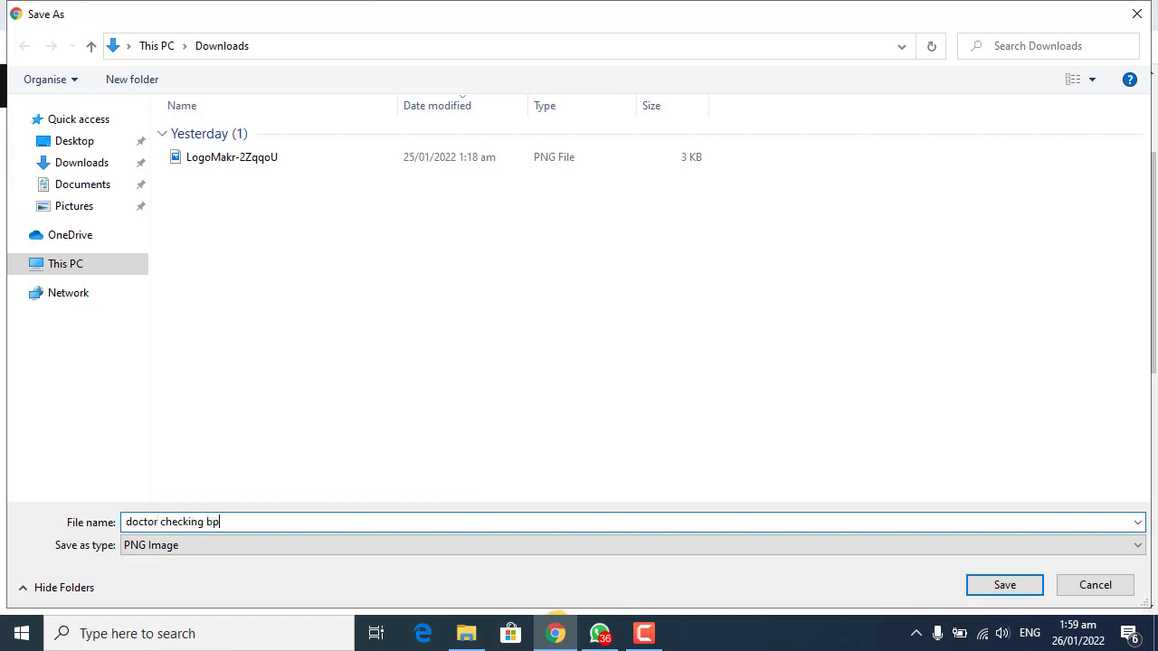
pyautogui.click(995, 587)
pyautogui.scroll(-4, 773, 413)
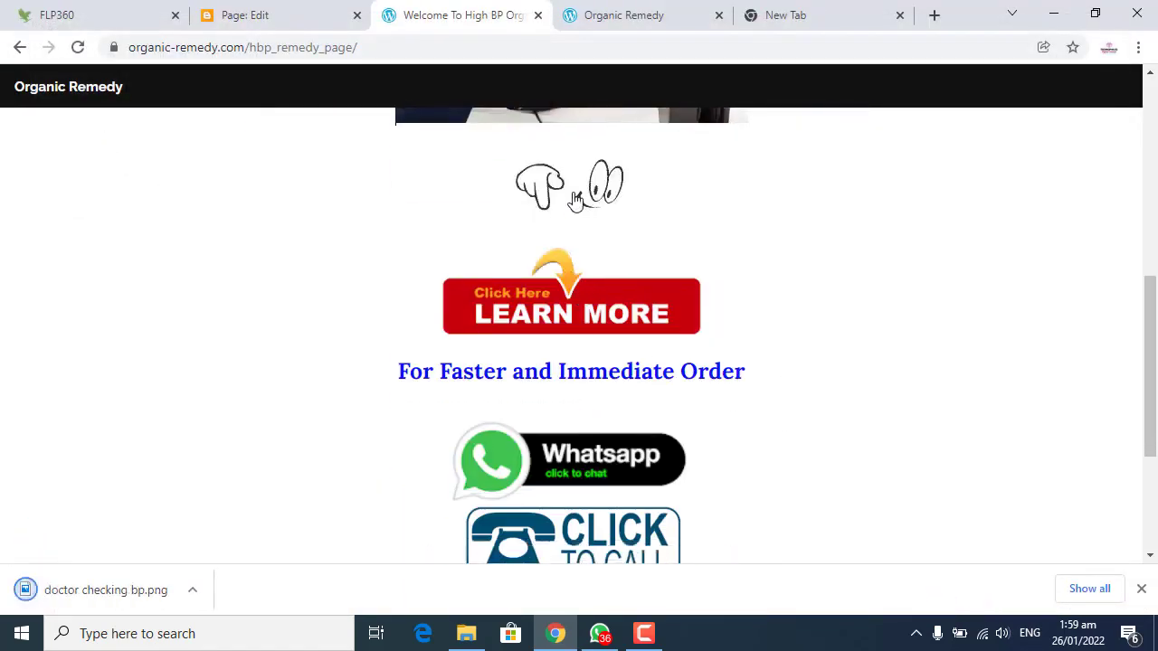
pyautogui.rightClick(572, 190)
pyautogui.click(900, 160)
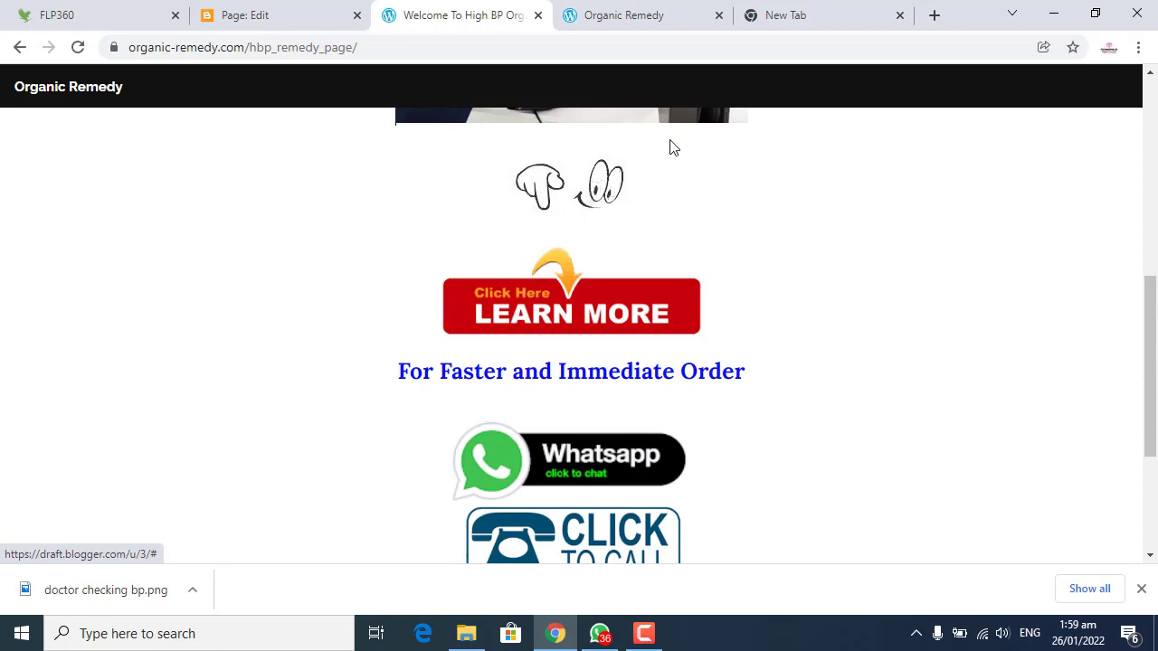
# - Search Google Images for "gif of hand pointing down" in the spare browser tab
pyautogui.click(760, 25)
pyautogui.click(486, 48)
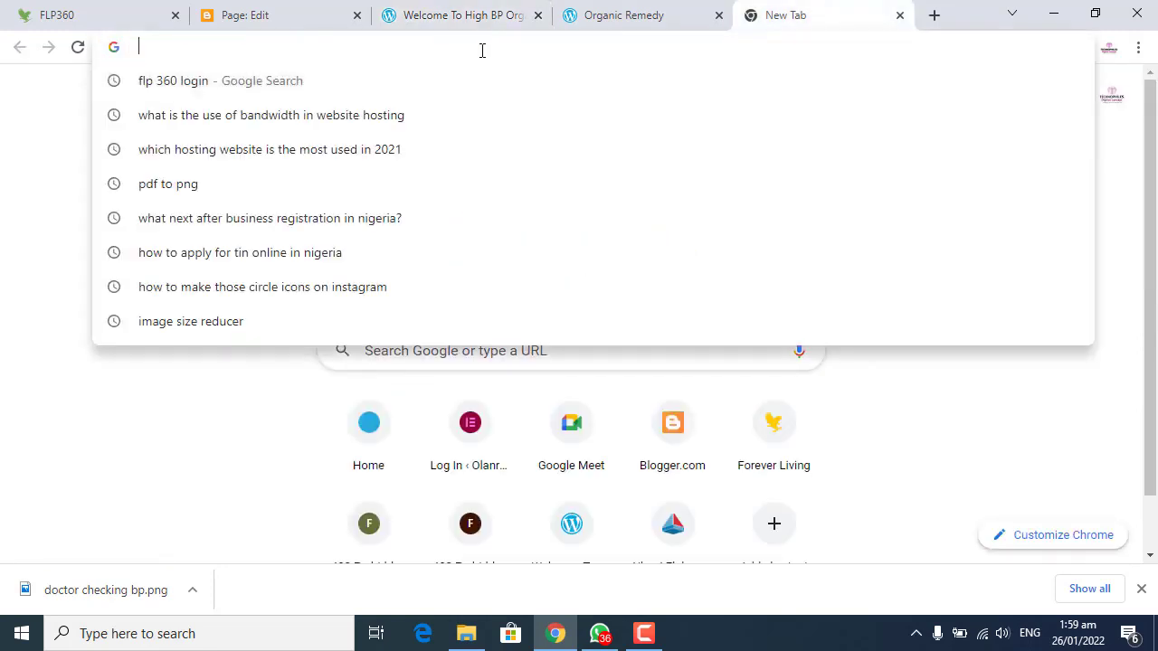
pyautogui.write('ha')
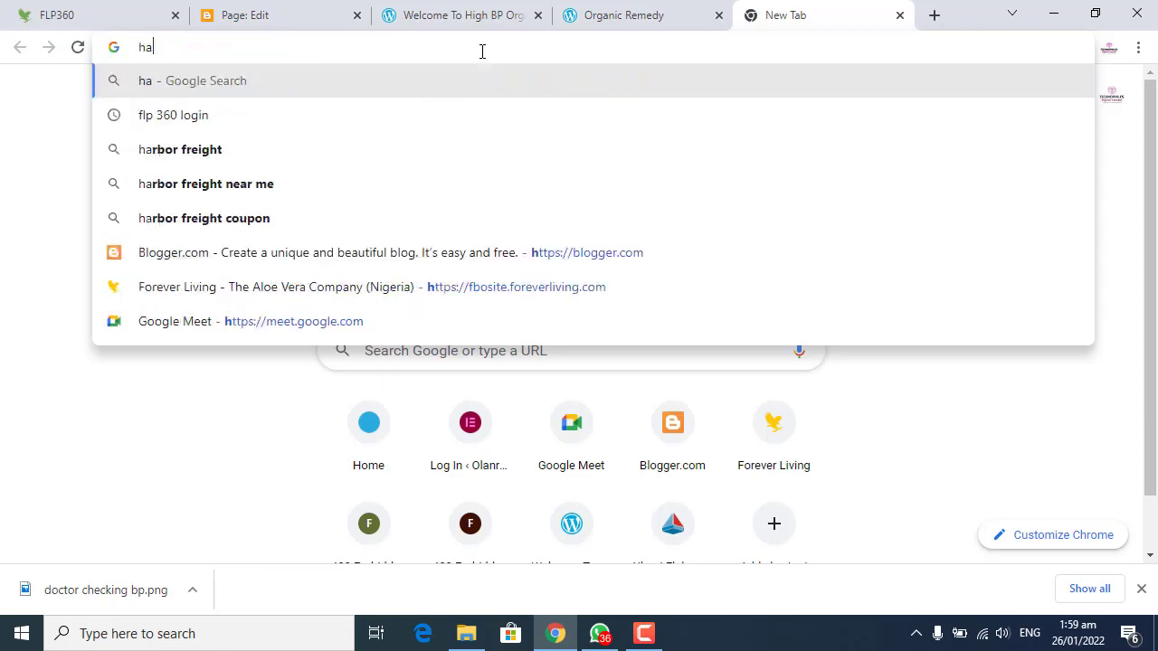
pyautogui.press('BackSpace')
pyautogui.press('BackSpace')
pyautogui.write('gi')
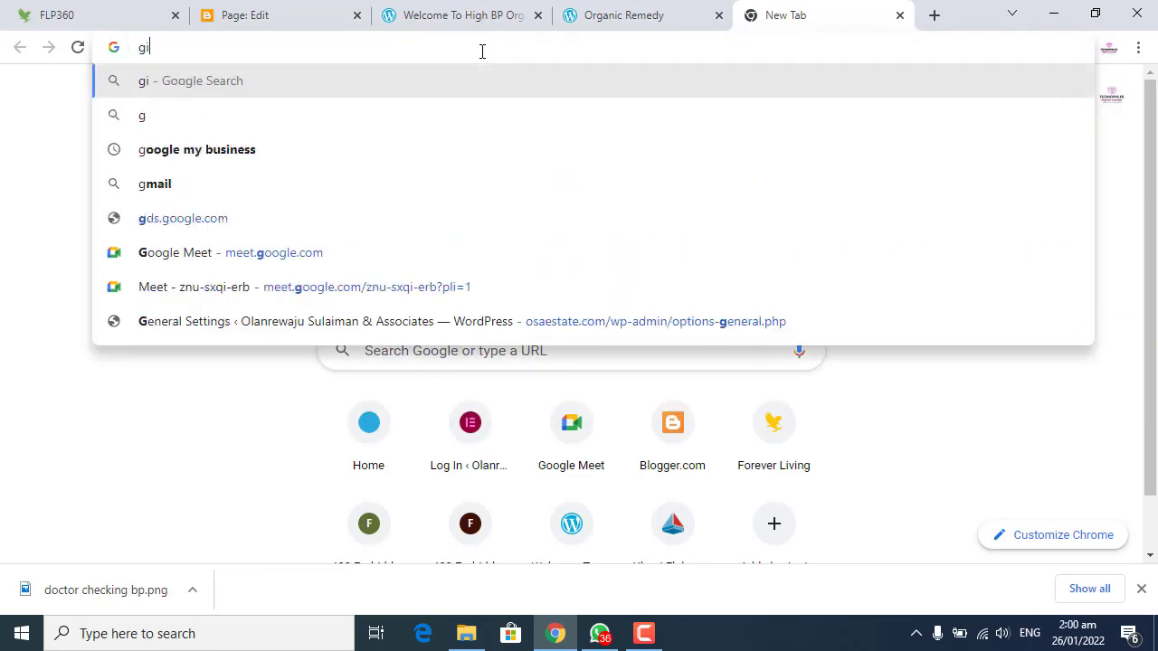
pyautogui.write('f of hand')
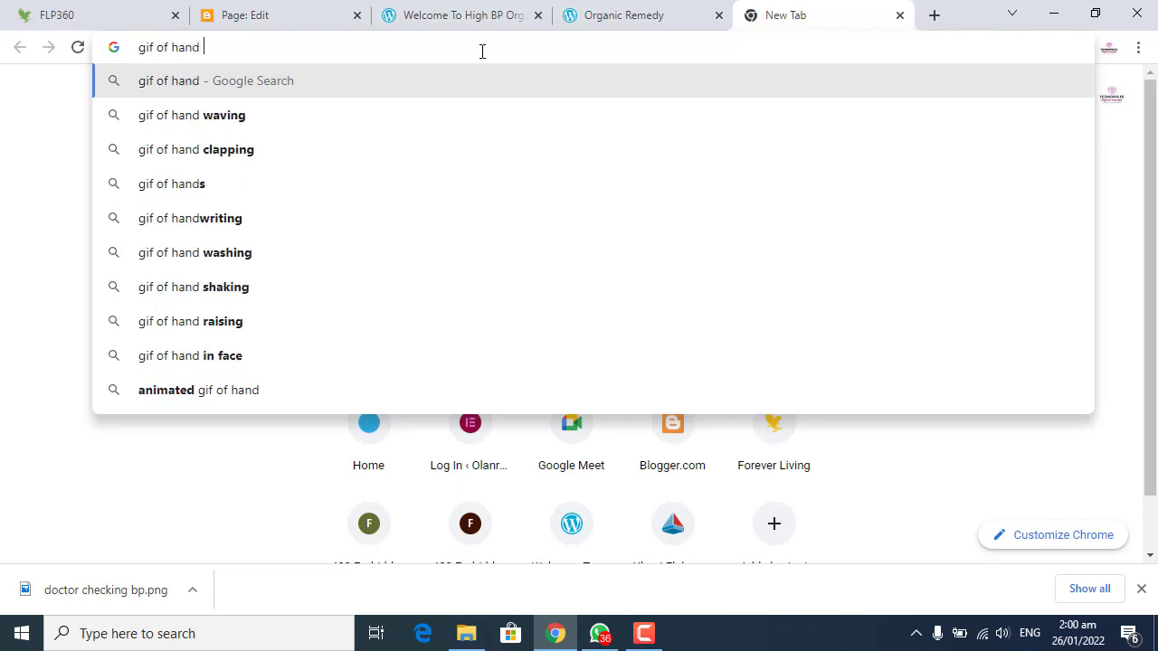
pyautogui.write(' poin')
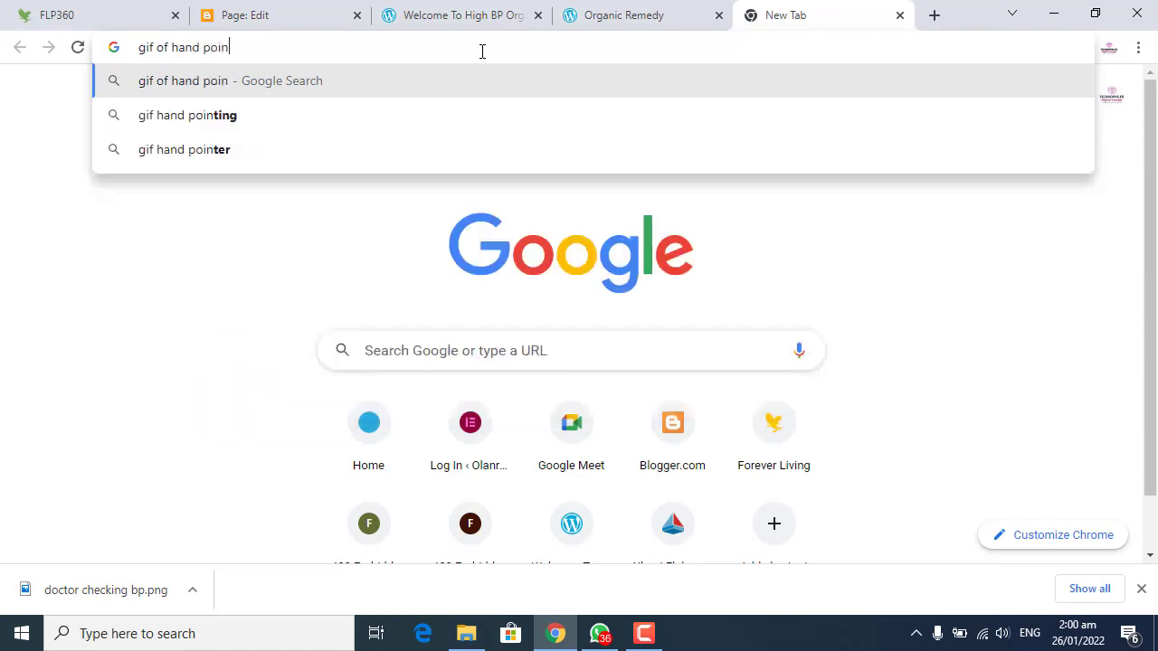
pyautogui.write('ting down')
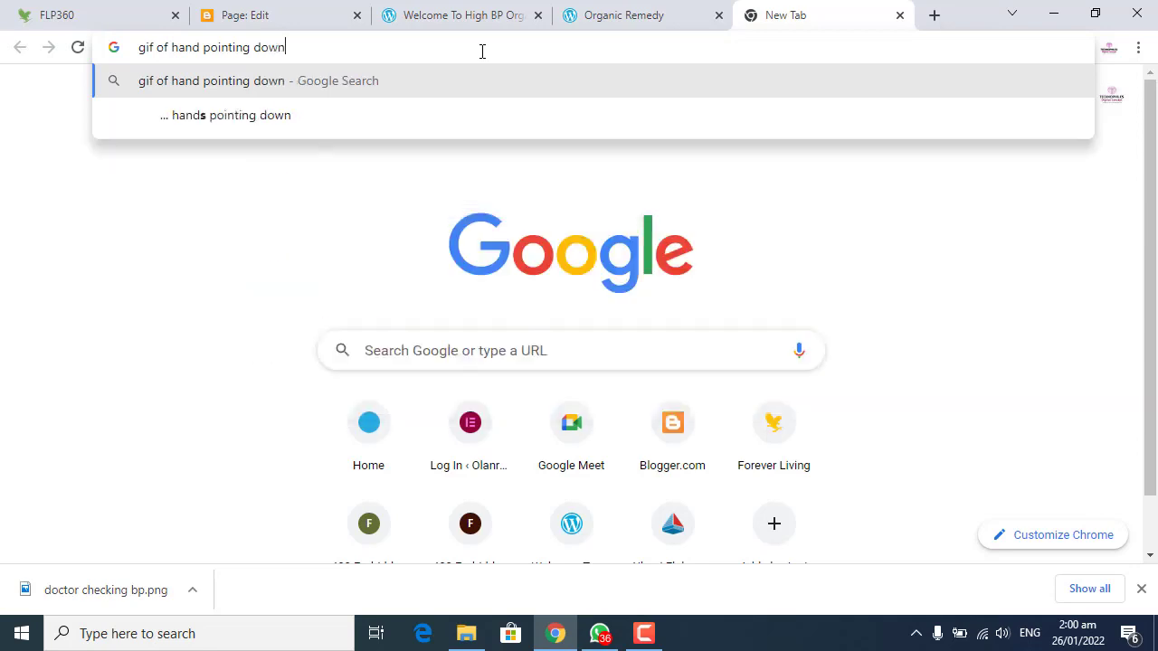
pyautogui.press('Return')
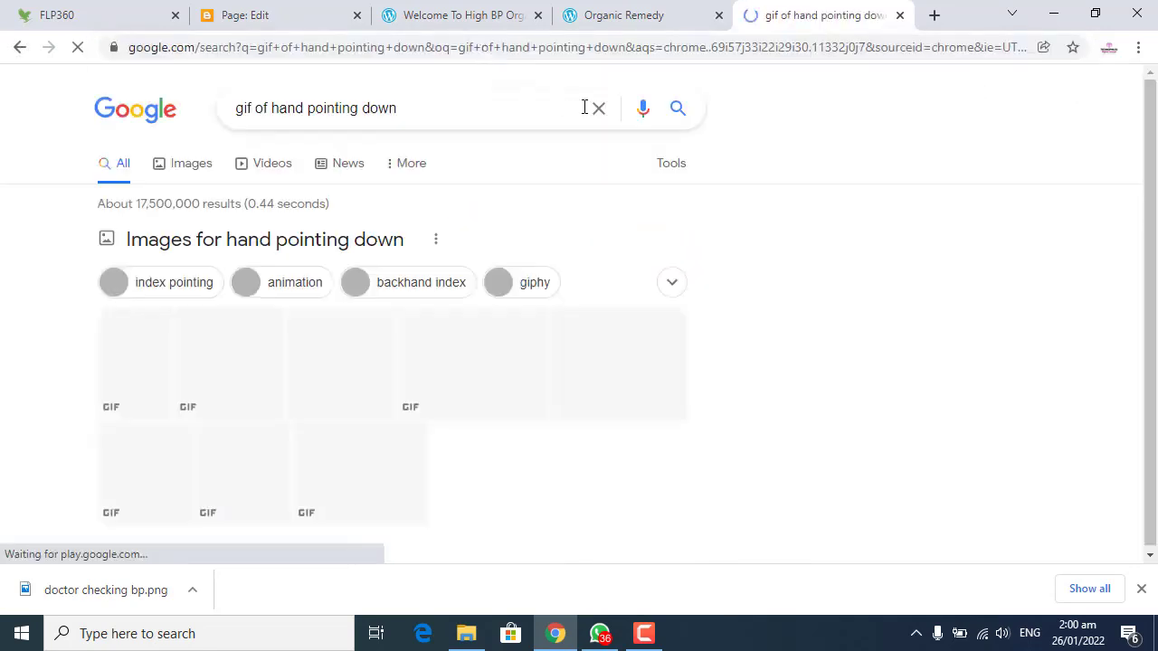
pyautogui.scroll(-2, 299, 208)
pyautogui.scroll(2, 251, 155)
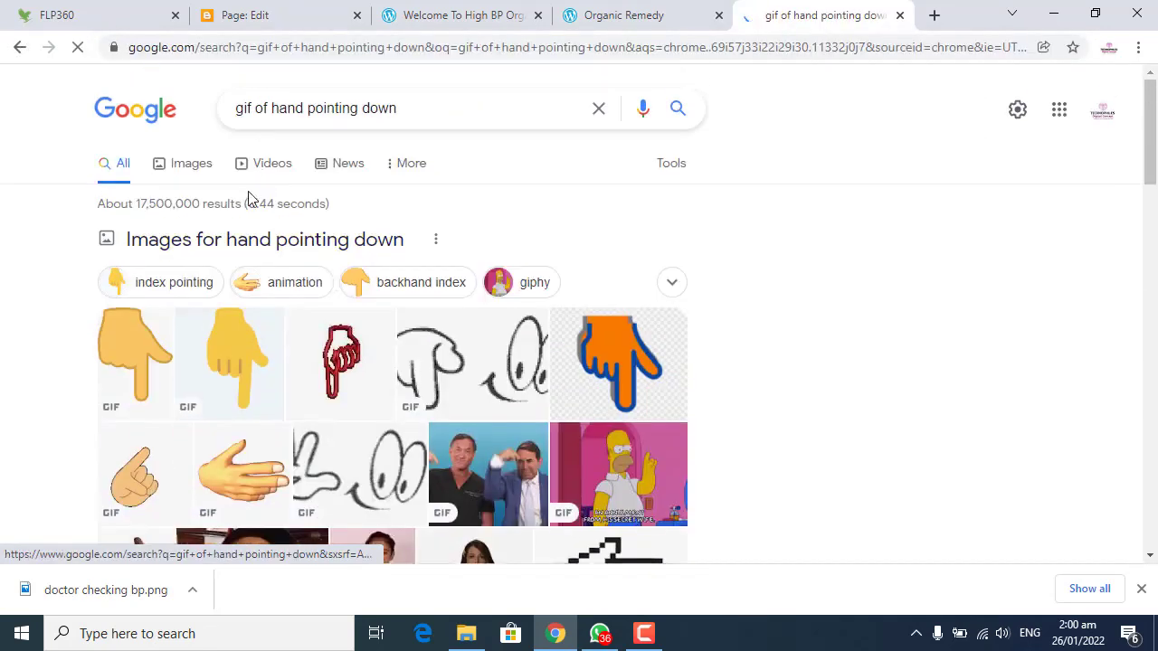
pyautogui.click(194, 170)
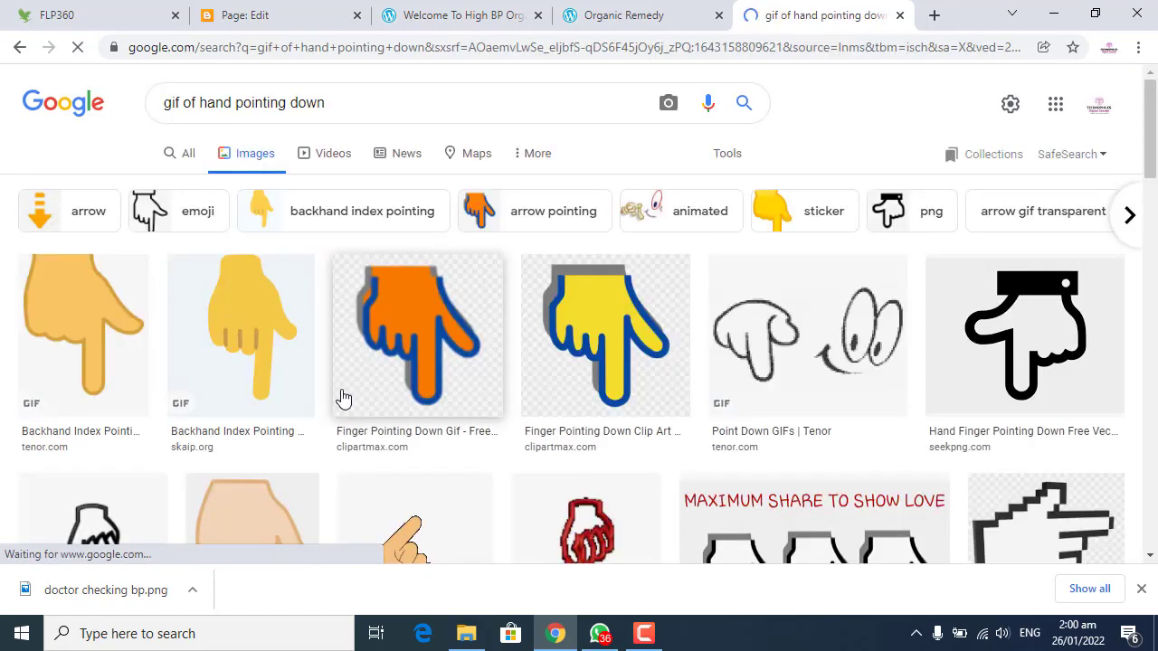
# - Find the cartoon hand-pointing-down GIF with eyes in the image results and save it to Downloads as "hand pointing down"
pyautogui.scroll(-2, 338, 398)
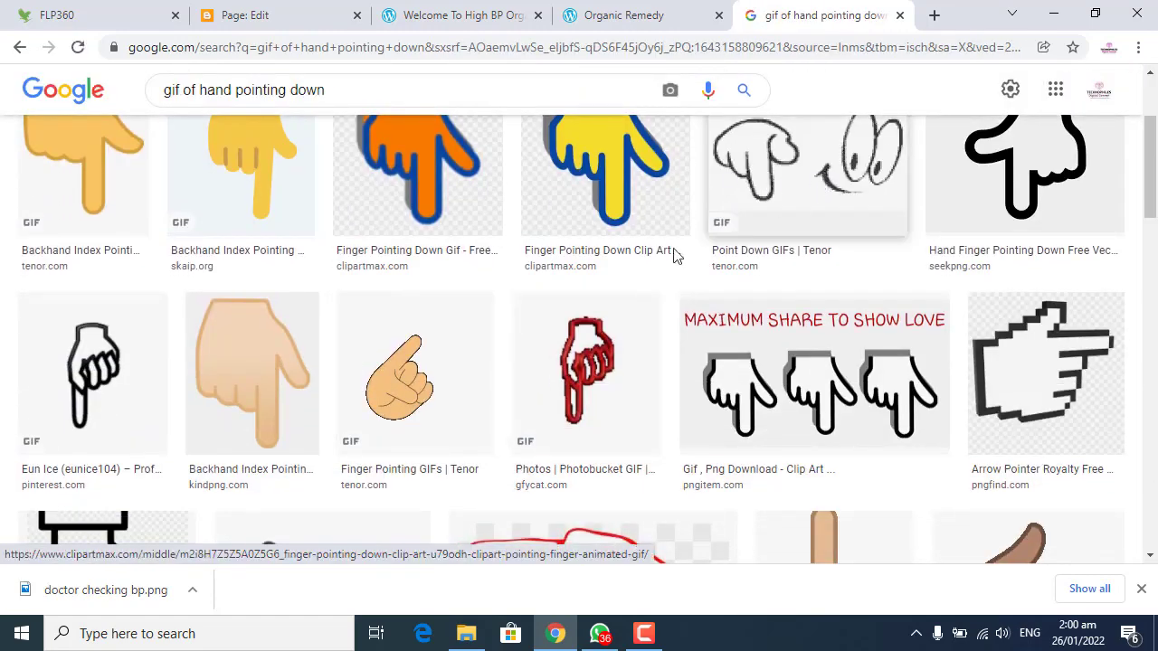
pyautogui.scroll(-4, 507, 333)
pyautogui.click(360, 218)
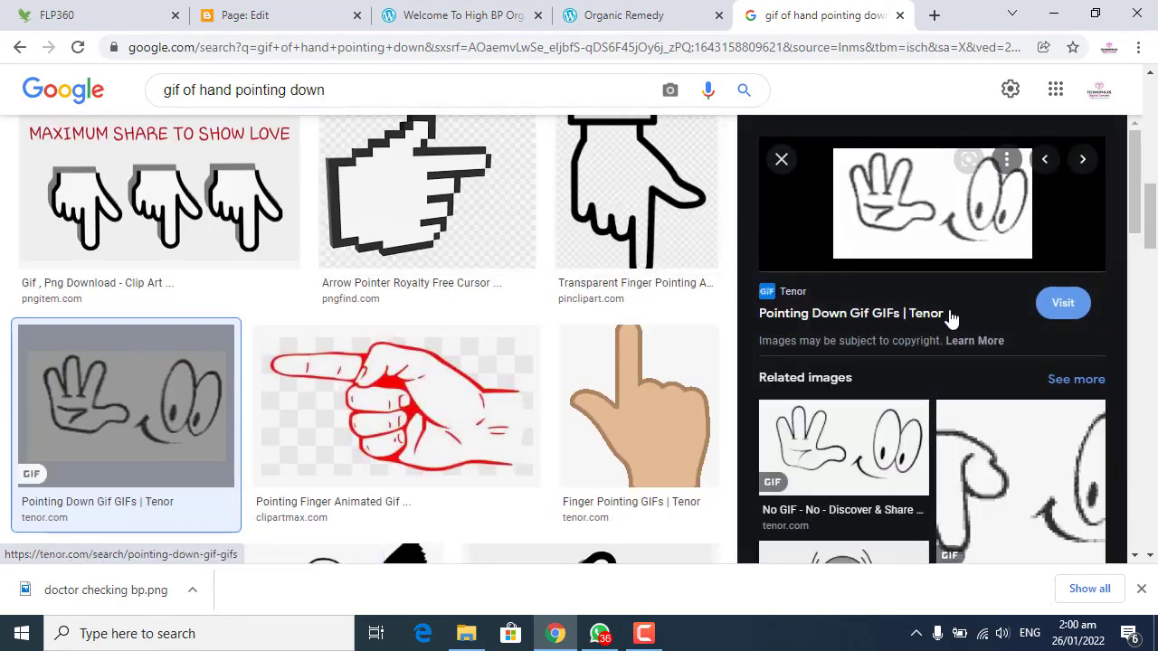
pyautogui.click(851, 430)
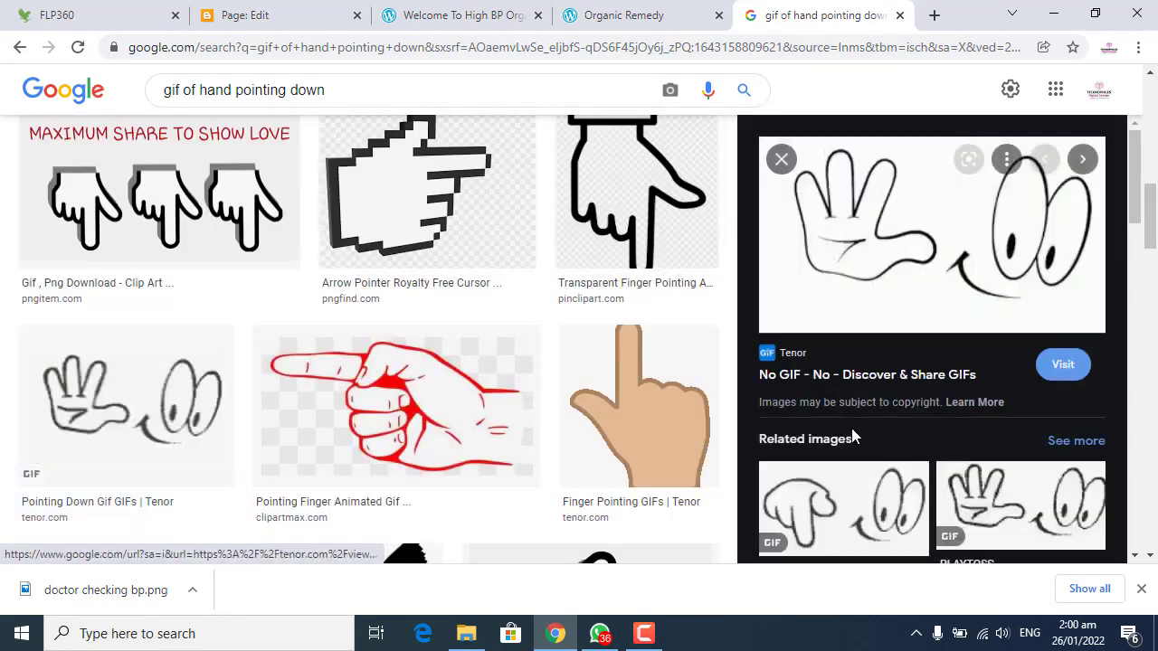
pyautogui.rightClick(879, 244)
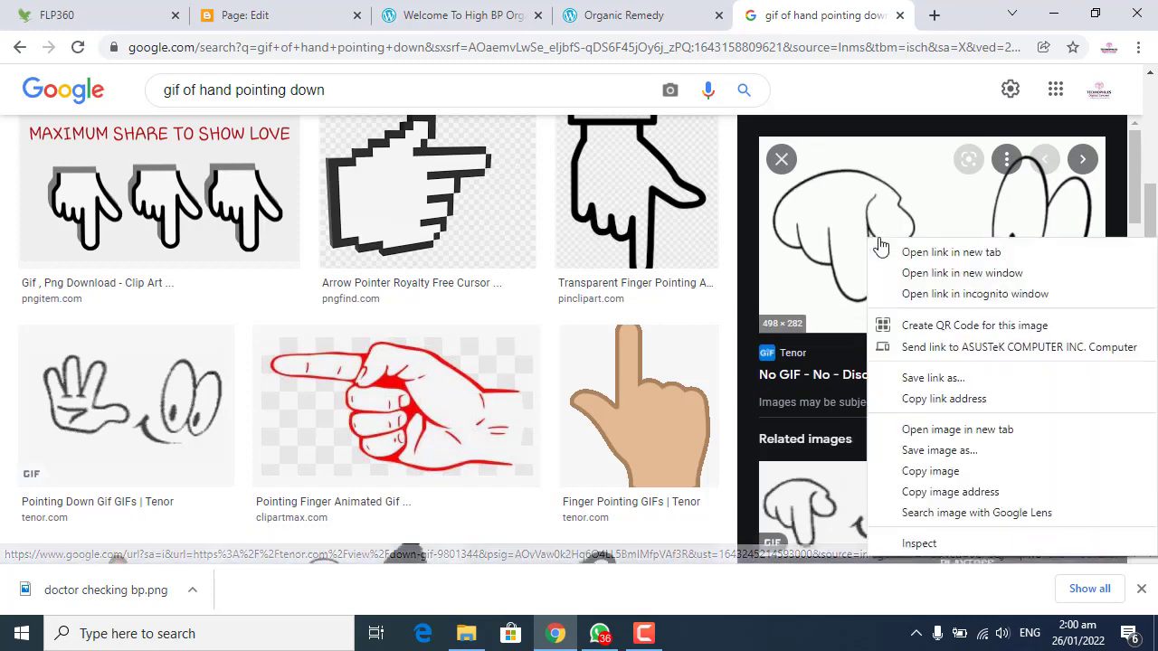
pyautogui.click(930, 452)
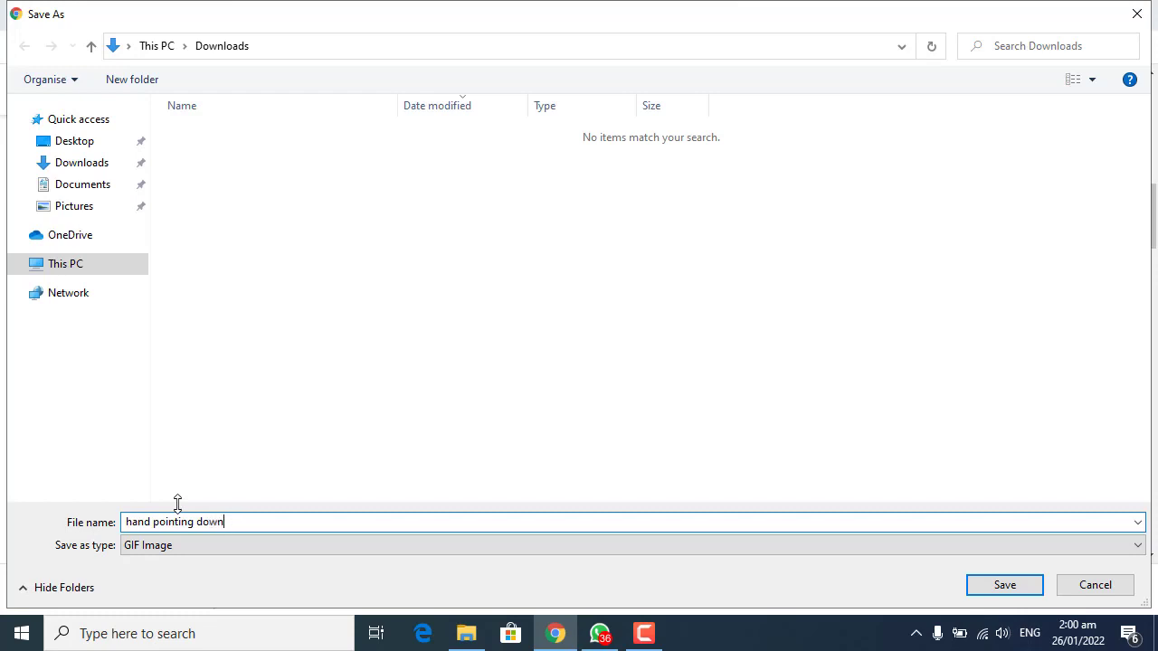
pyautogui.click(1005, 584)
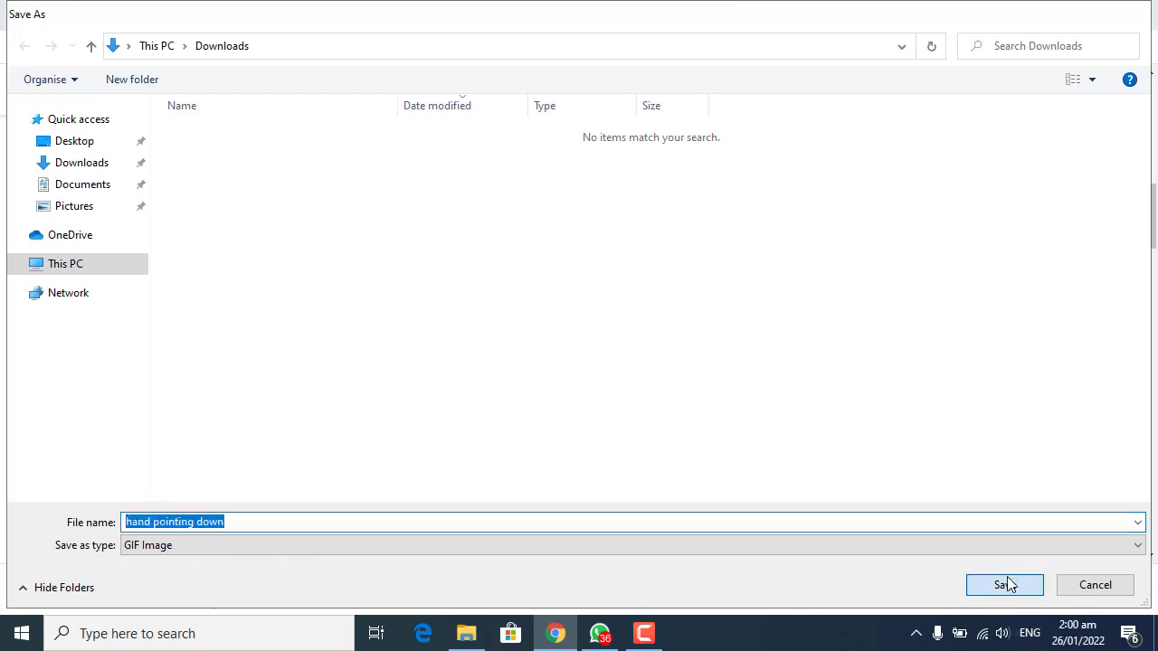
pyautogui.scroll(3, 416, 113)
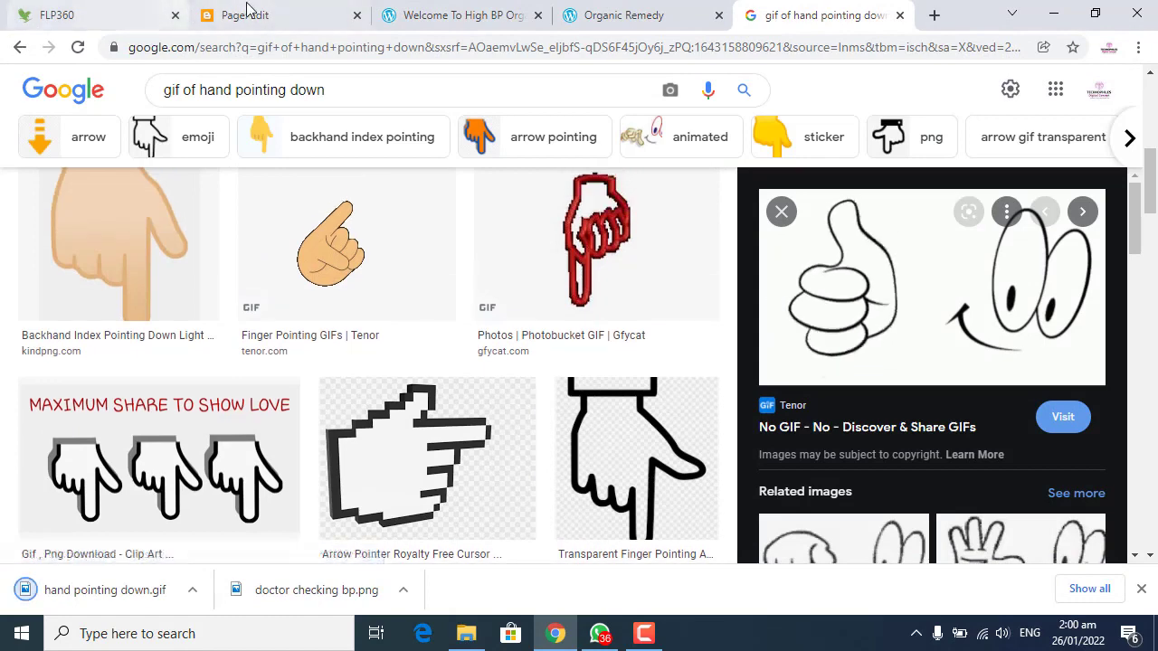
# - Save the red "Click Here LEARN MORE" button image from the existing welcome page to Downloads as the PNG file "82895-learn2bmore"
pyautogui.click(245, 14)
pyautogui.click(440, 14)
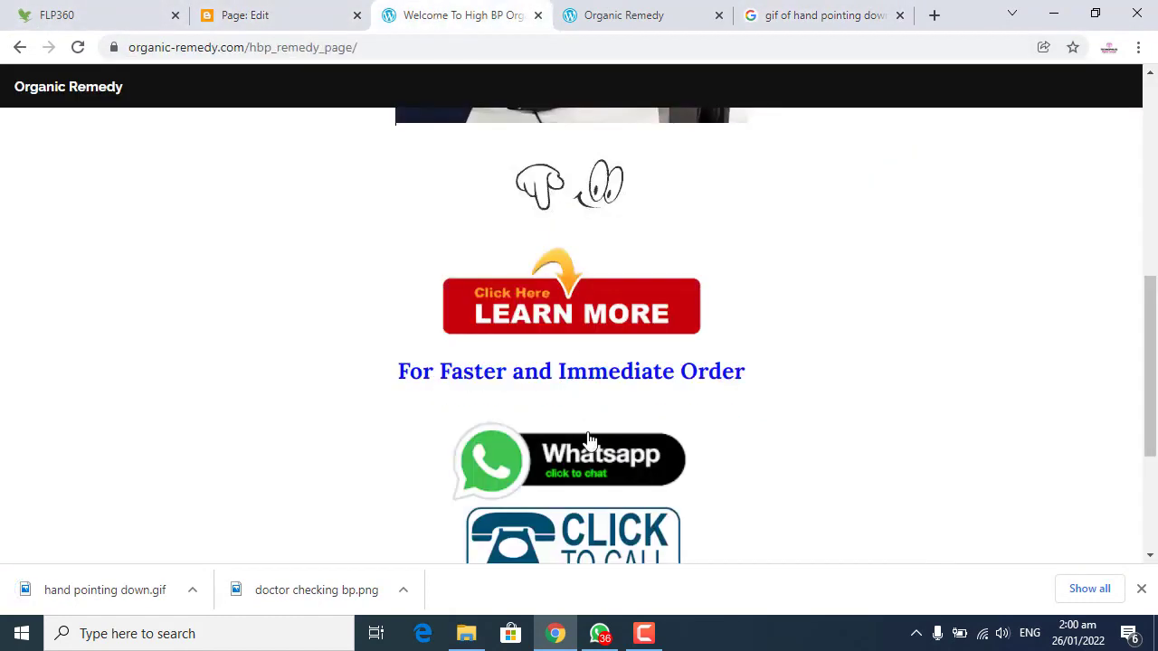
pyautogui.scroll(-3, 584, 377)
pyautogui.scroll(4, 576, 461)
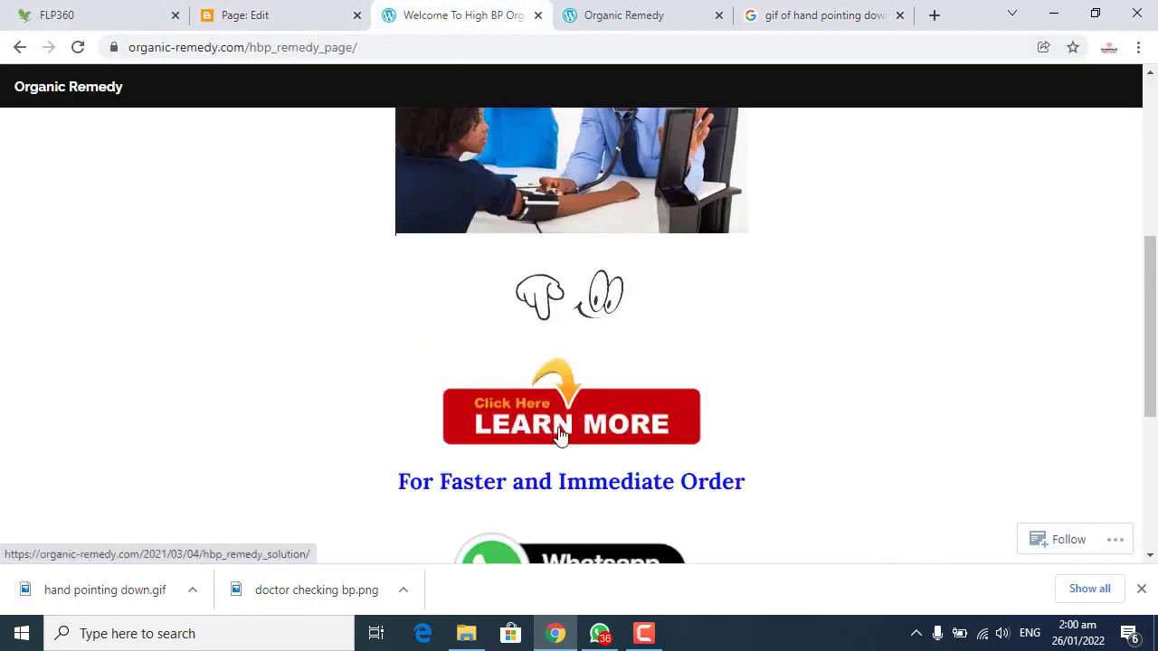
pyautogui.rightClick(523, 416)
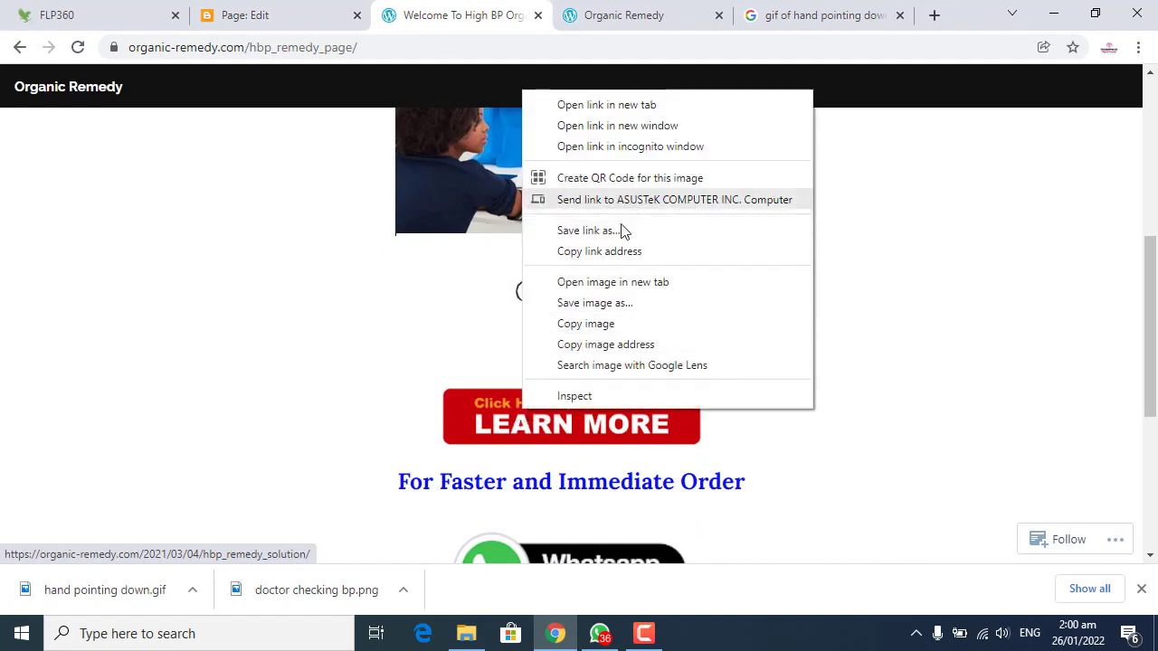
pyautogui.press('Escape')
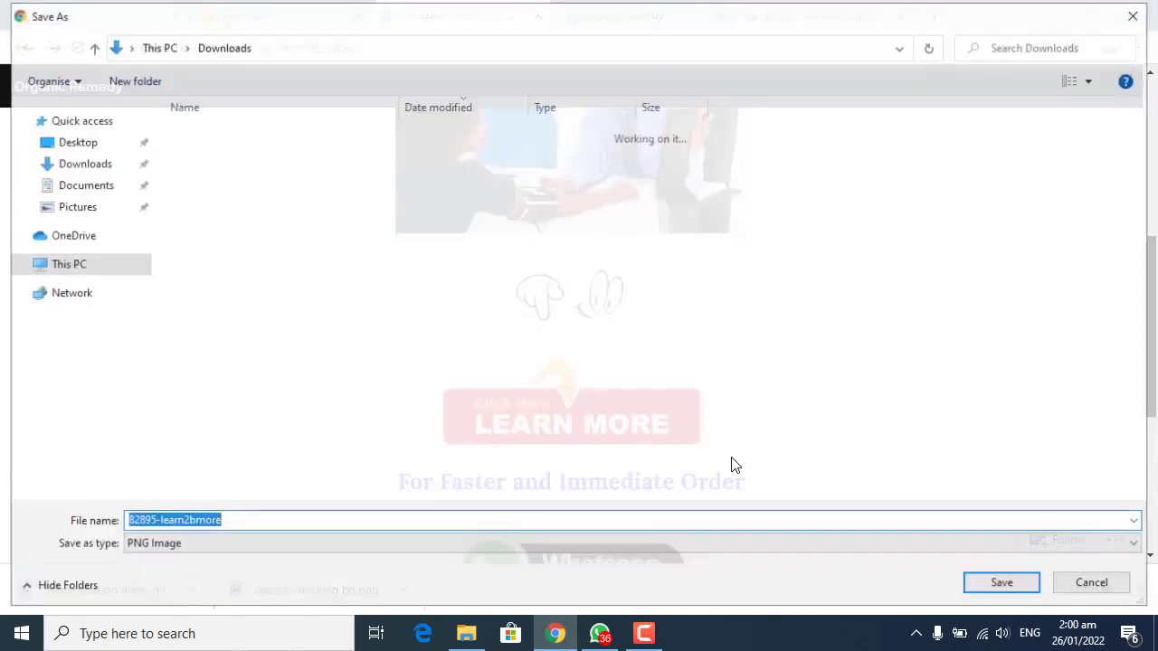
pyautogui.click(1004, 586)
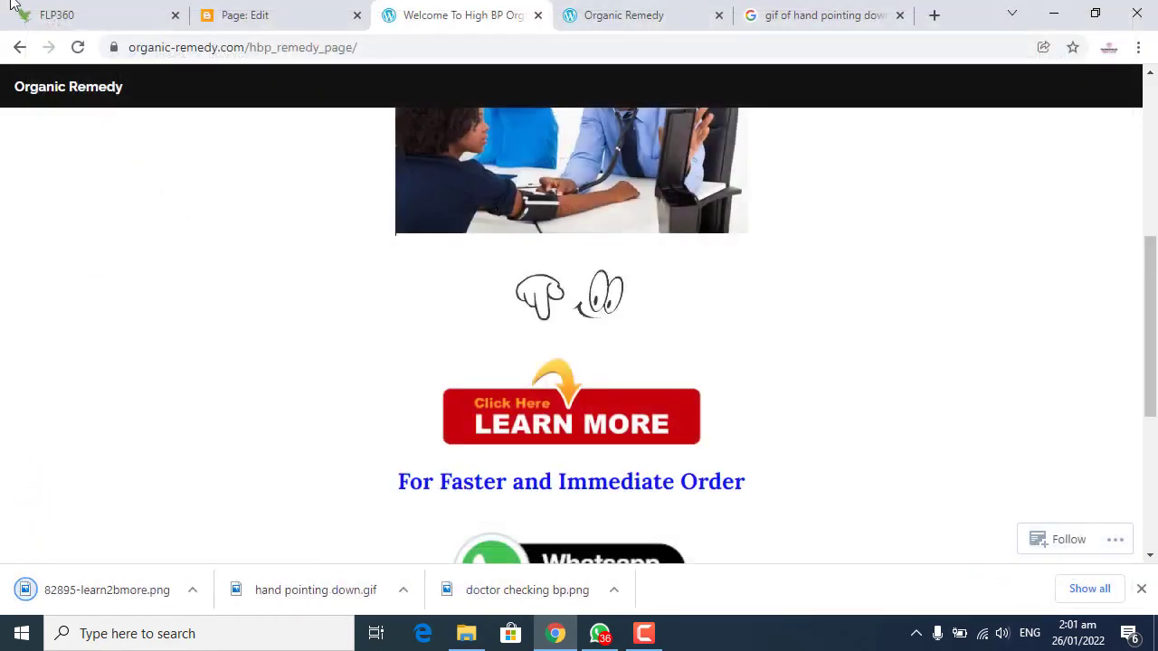
# - Copy the doctor-and-patient image from the existing welcome page
pyautogui.click(287, 11)
pyautogui.click(461, 14)
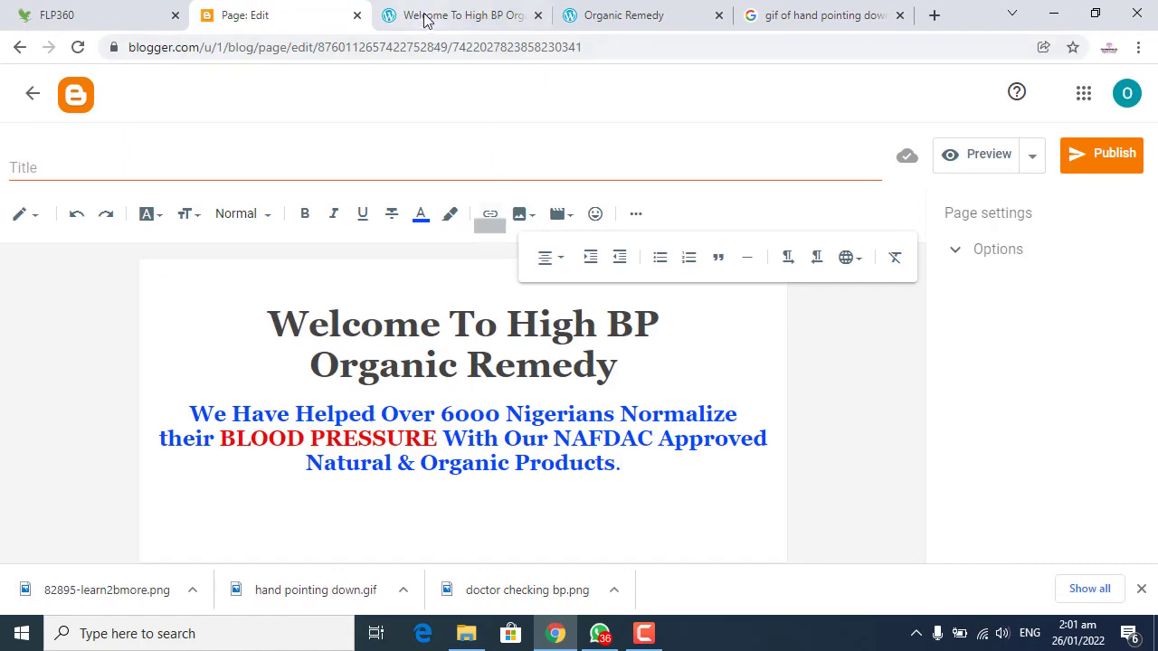
pyautogui.scroll(3, 534, 222)
pyautogui.scroll(-5, 613, 399)
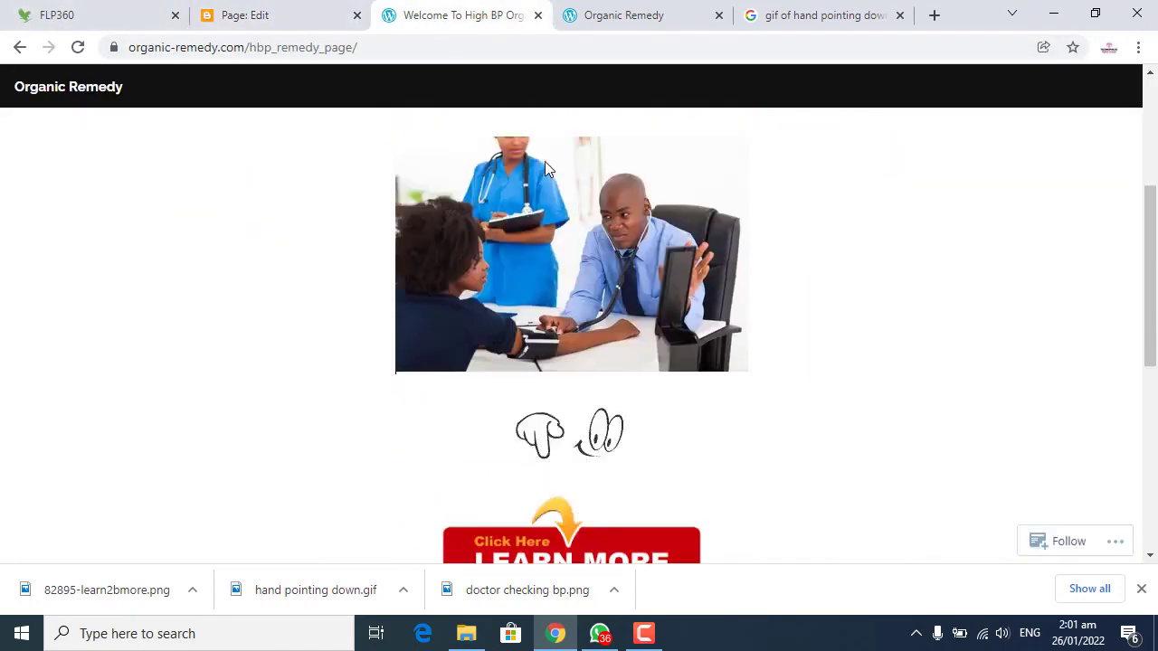
pyautogui.scroll(3, 547, 181)
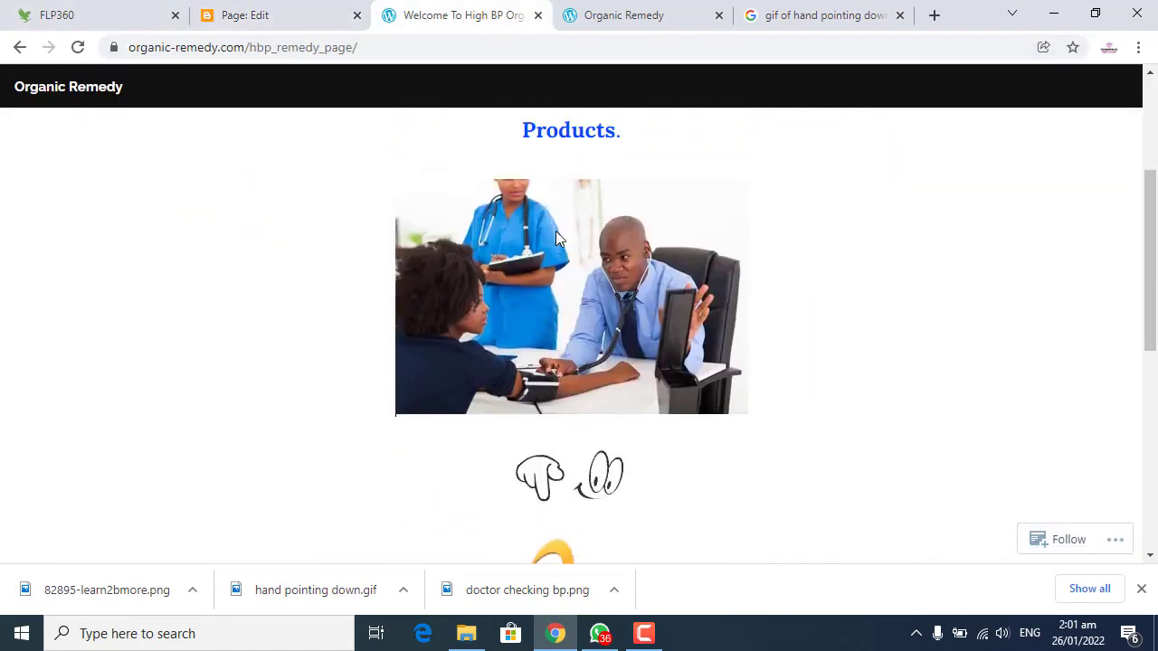
pyautogui.rightClick(552, 282)
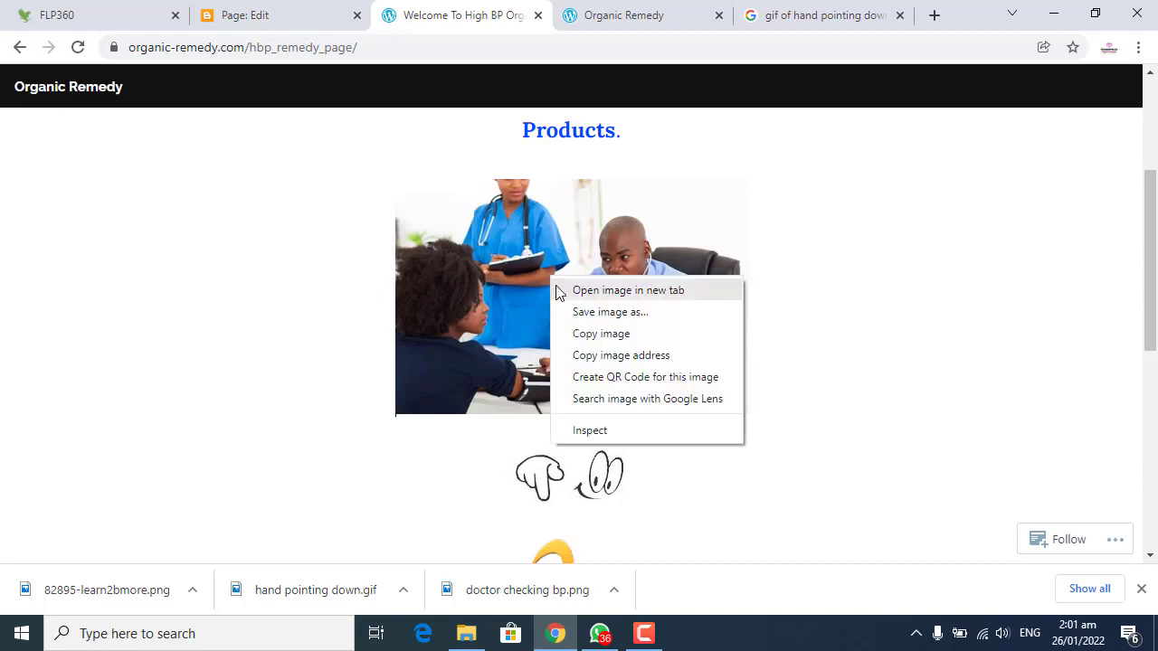
pyautogui.click(584, 336)
# - Paste the copied doctor-and-patient image below the blue tagline in the new Blogger page
pyautogui.click(305, 9)
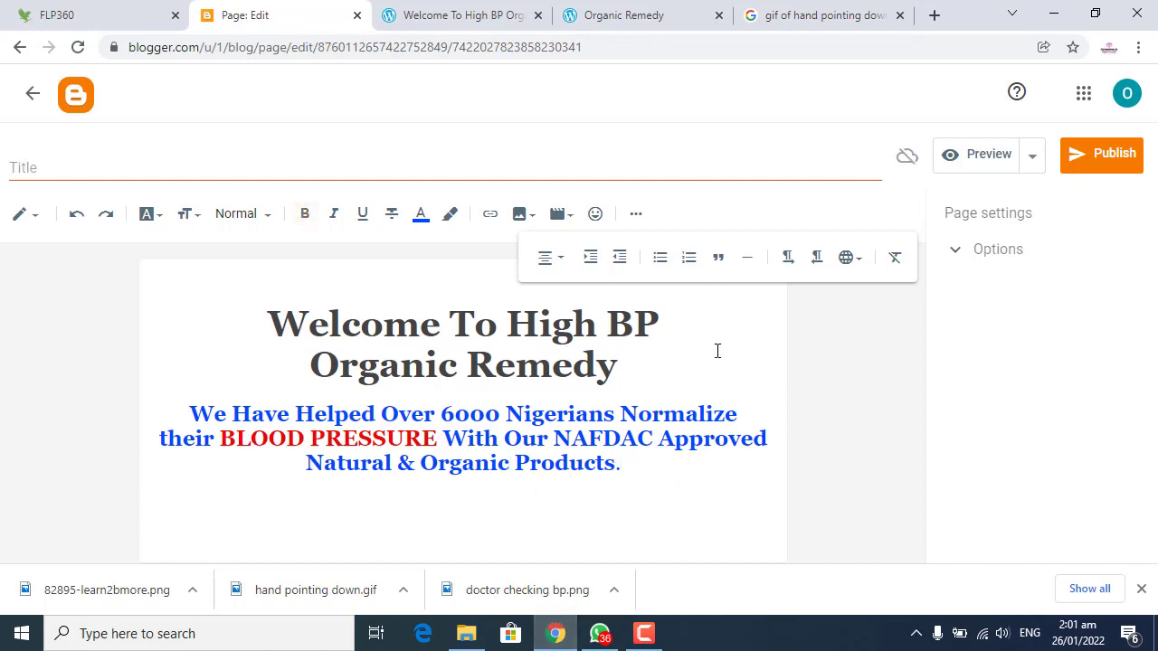
pyautogui.click(635, 214)
pyautogui.click(496, 508)
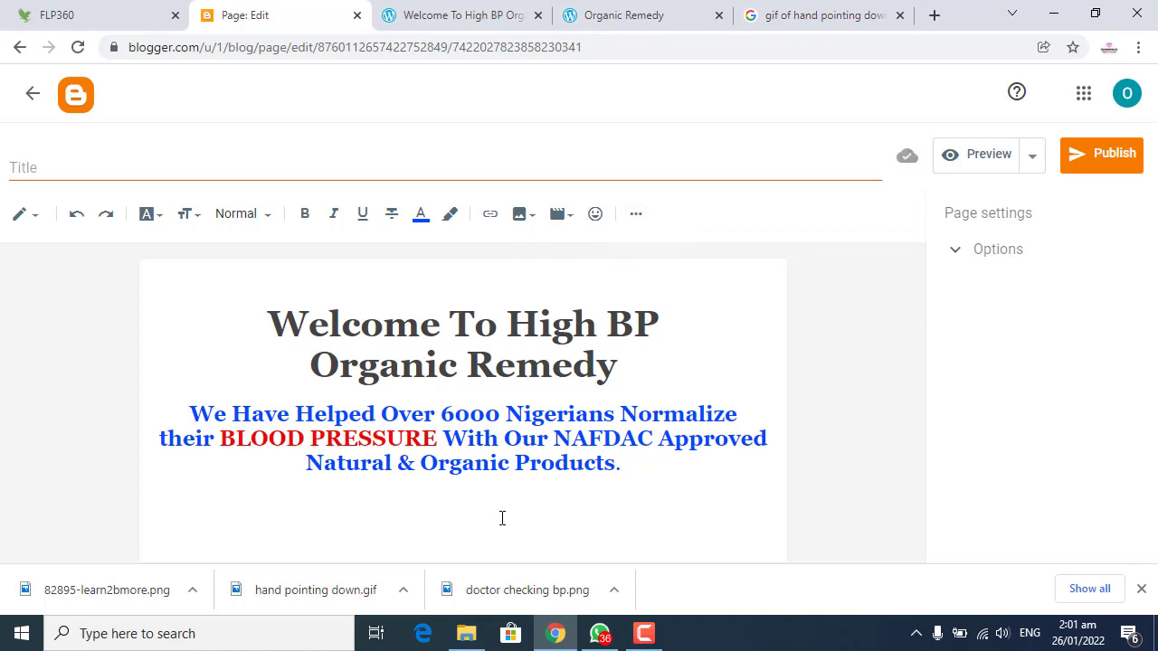
pyautogui.hotkey('ctrl', 'v')
pyautogui.scroll(-3, 504, 522)
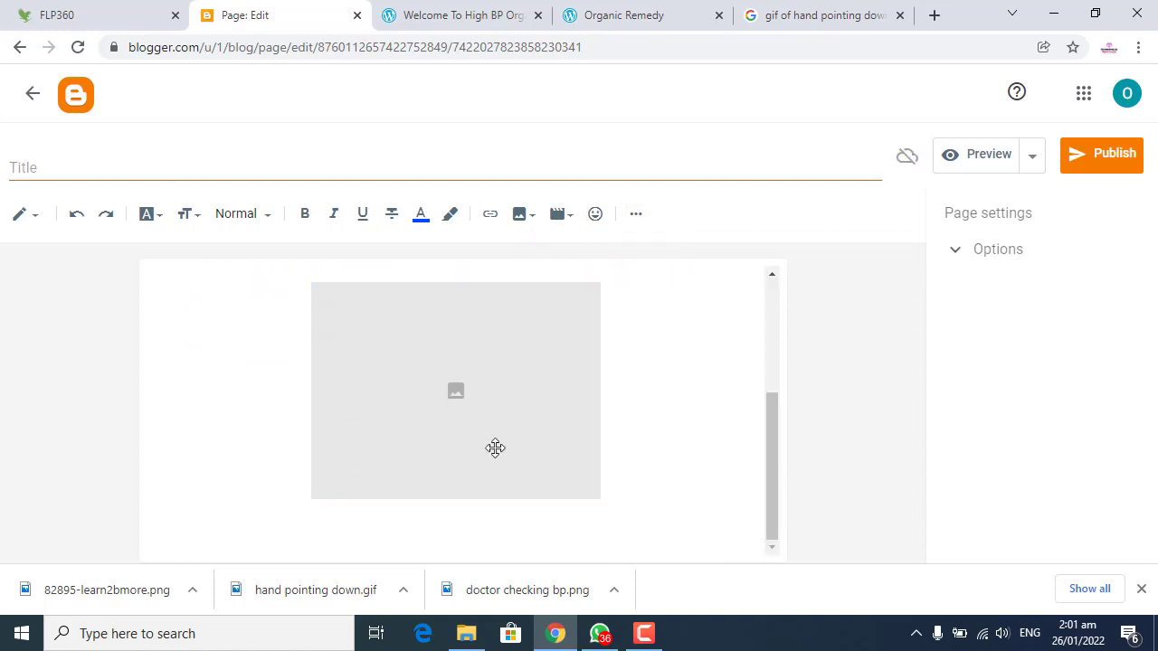
pyautogui.click(535, 395)
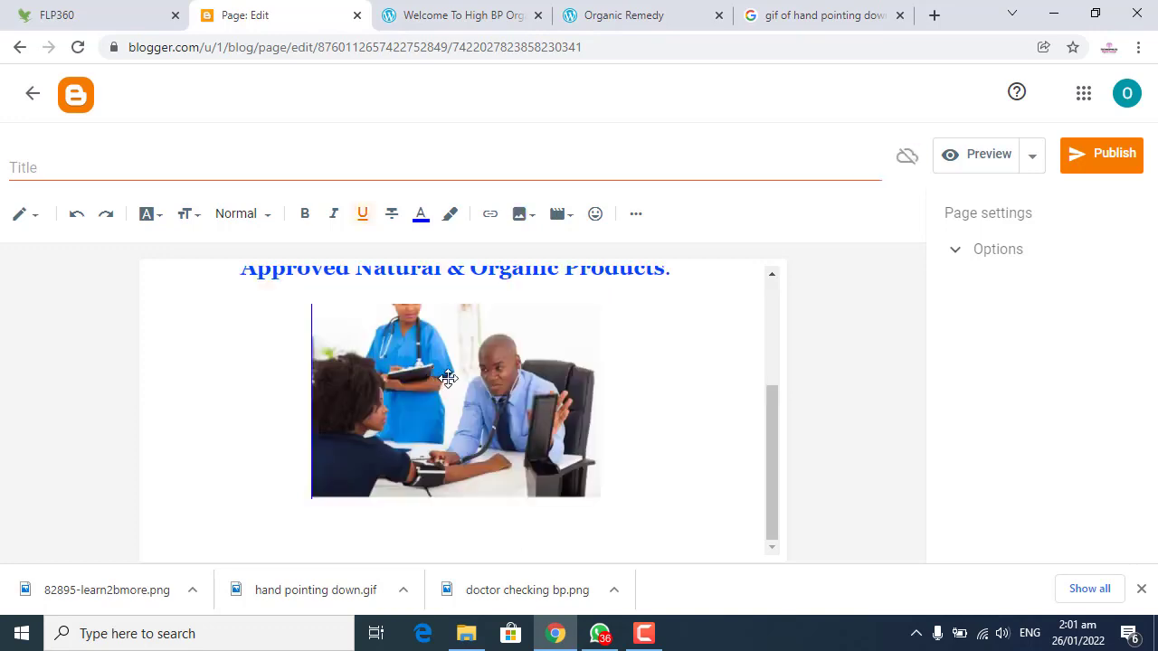
# - Inspect the pasted doctor-and-patient image's link and its alt text, title text and size settings
pyautogui.click(448, 378)
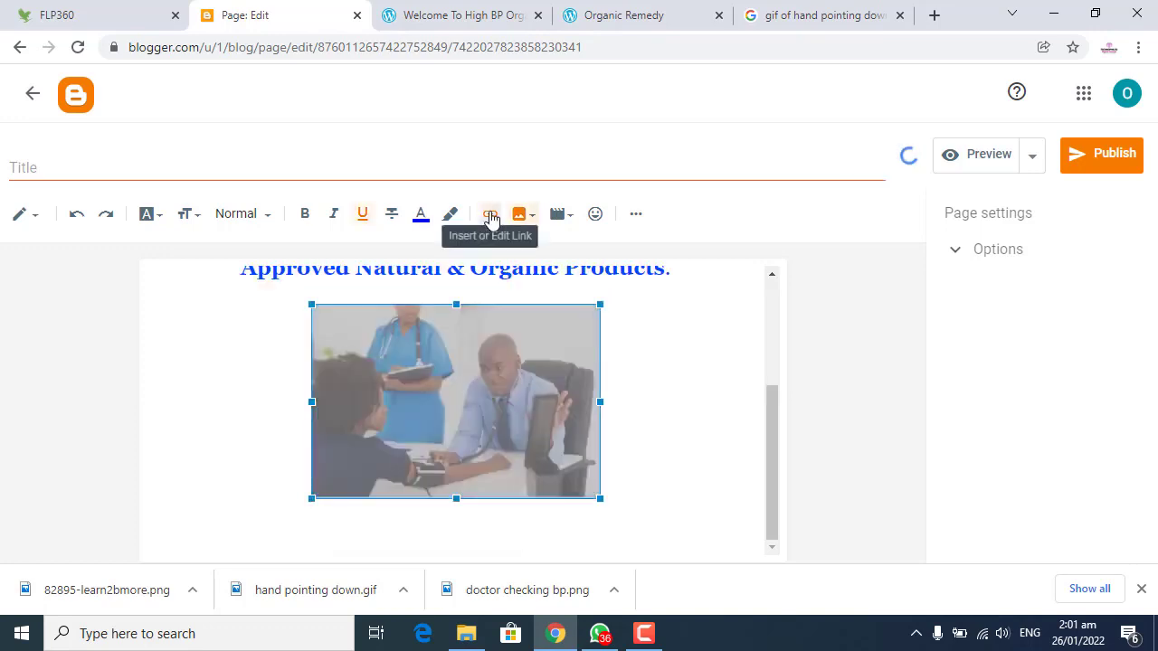
pyautogui.click(490, 215)
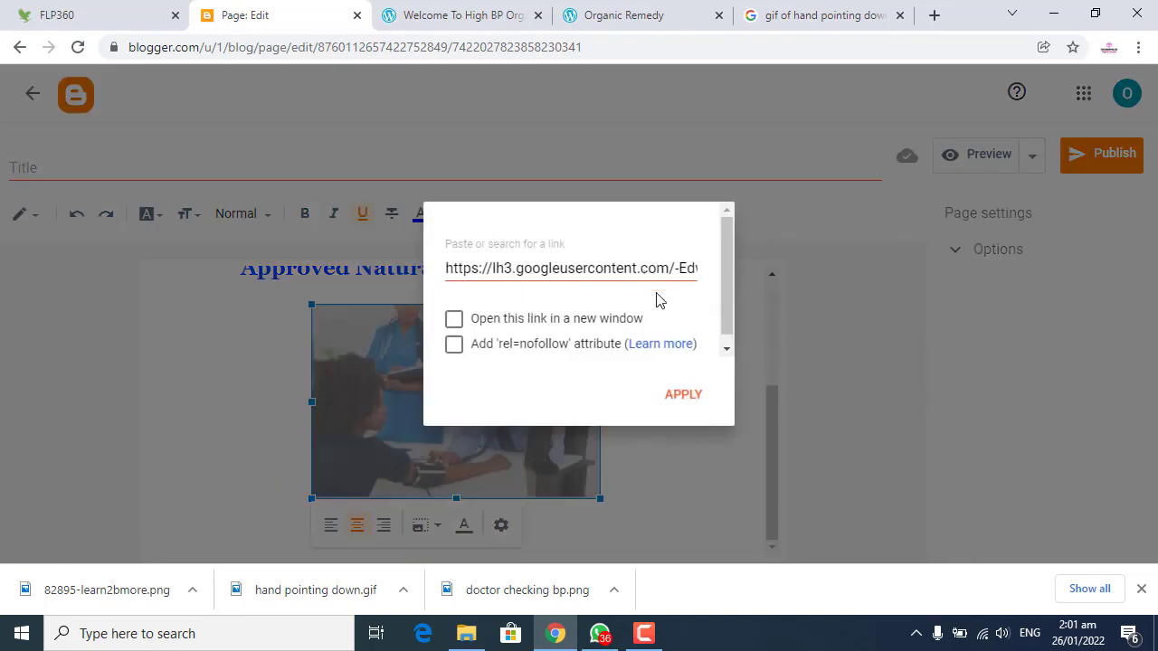
pyautogui.press('Return')
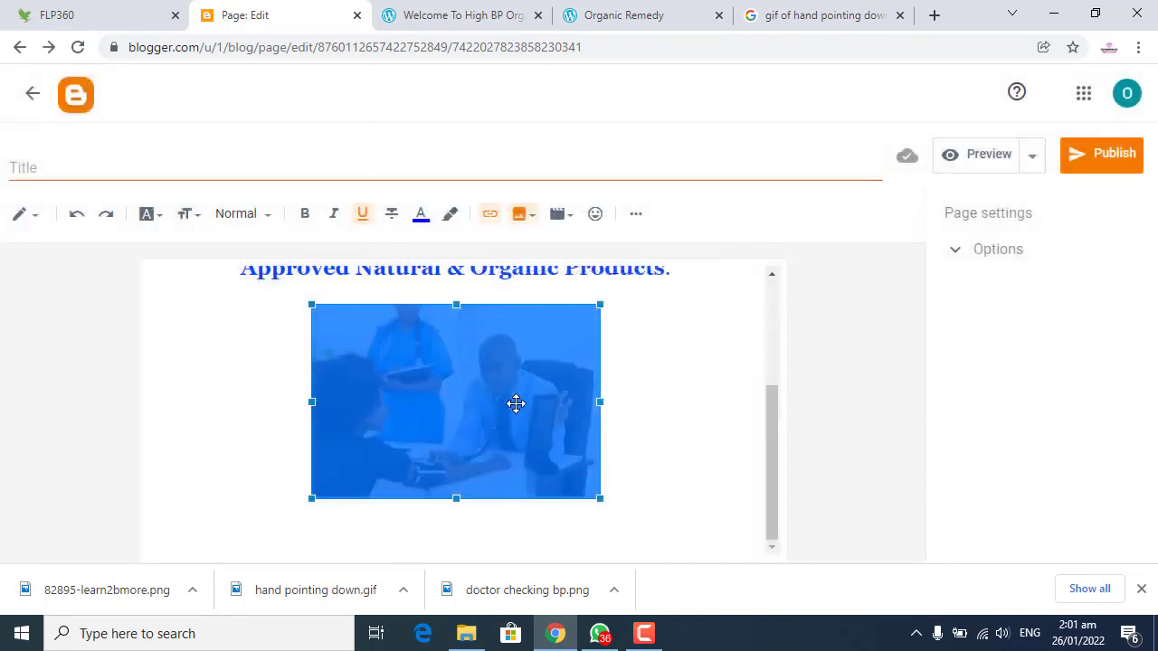
pyautogui.click(516, 389)
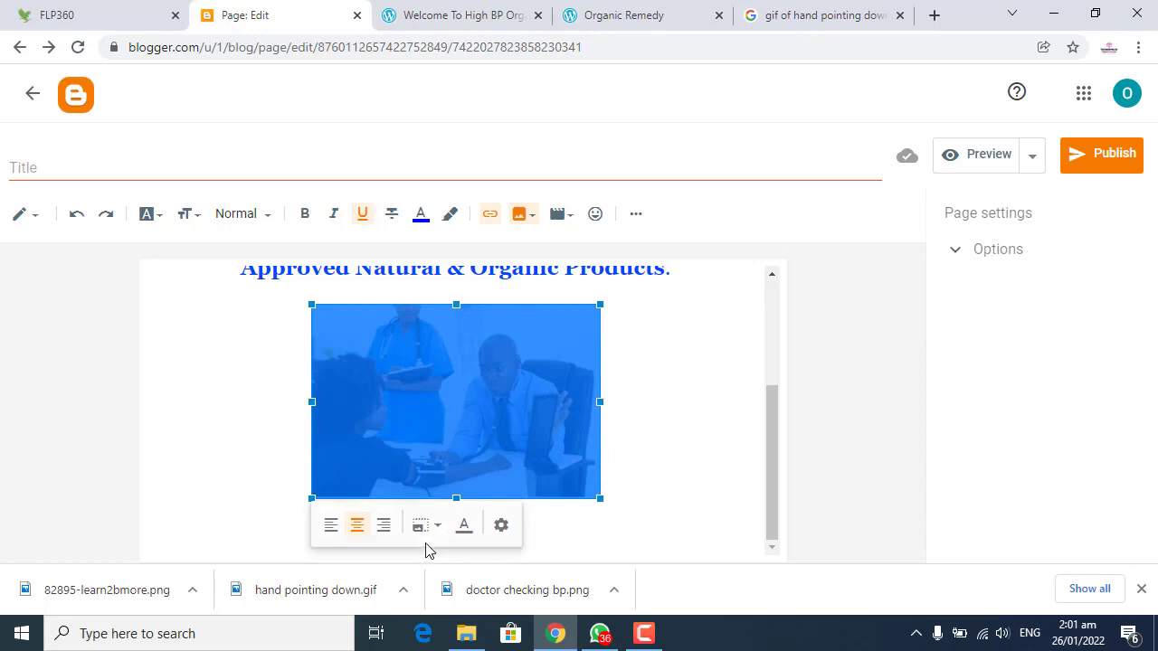
pyautogui.click(501, 525)
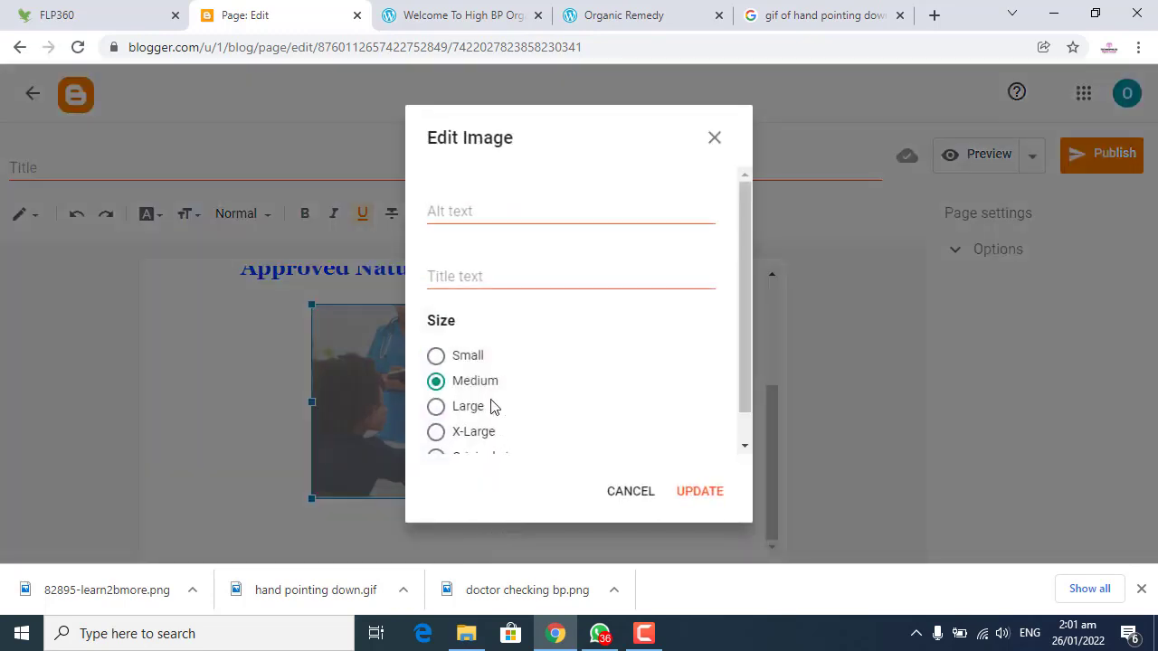
pyautogui.click(617, 490)
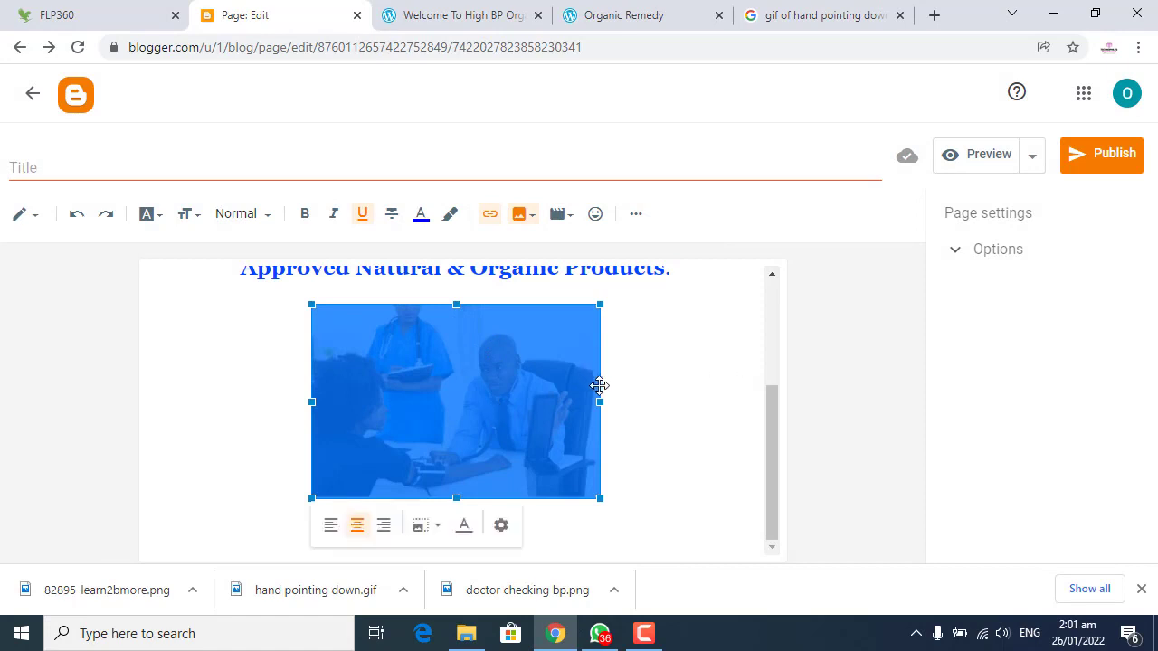
pyautogui.click(615, 434)
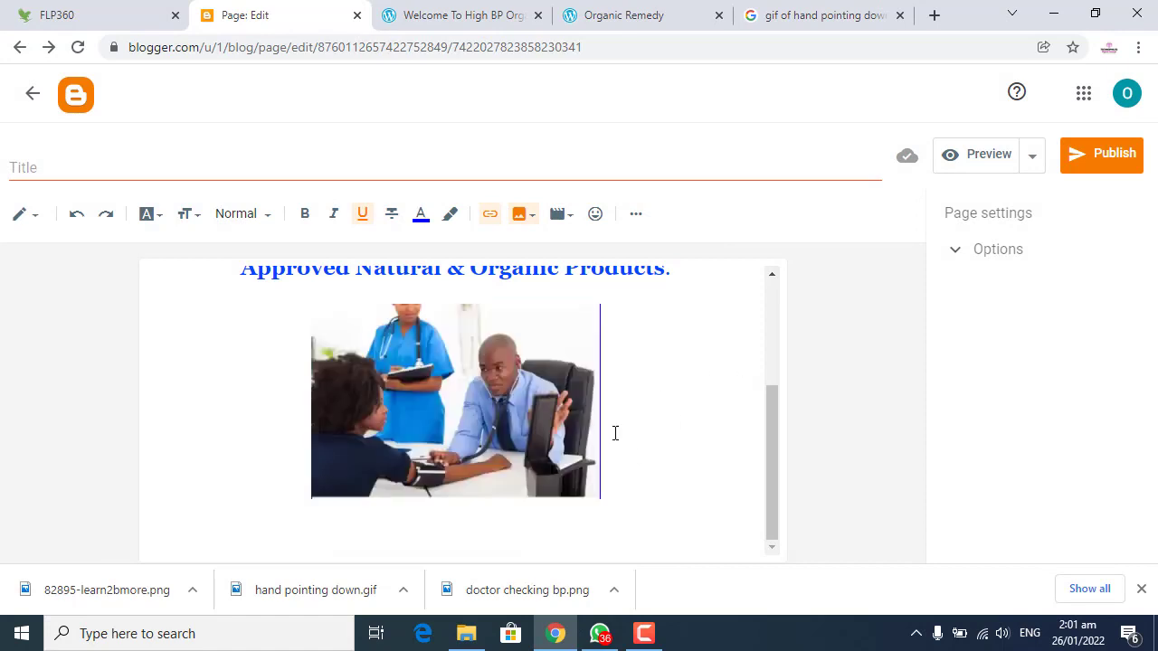
# - Compare the pasted doctor-and-patient image with the one on the existing welcome page and set its size to Large
pyautogui.click(400, 423)
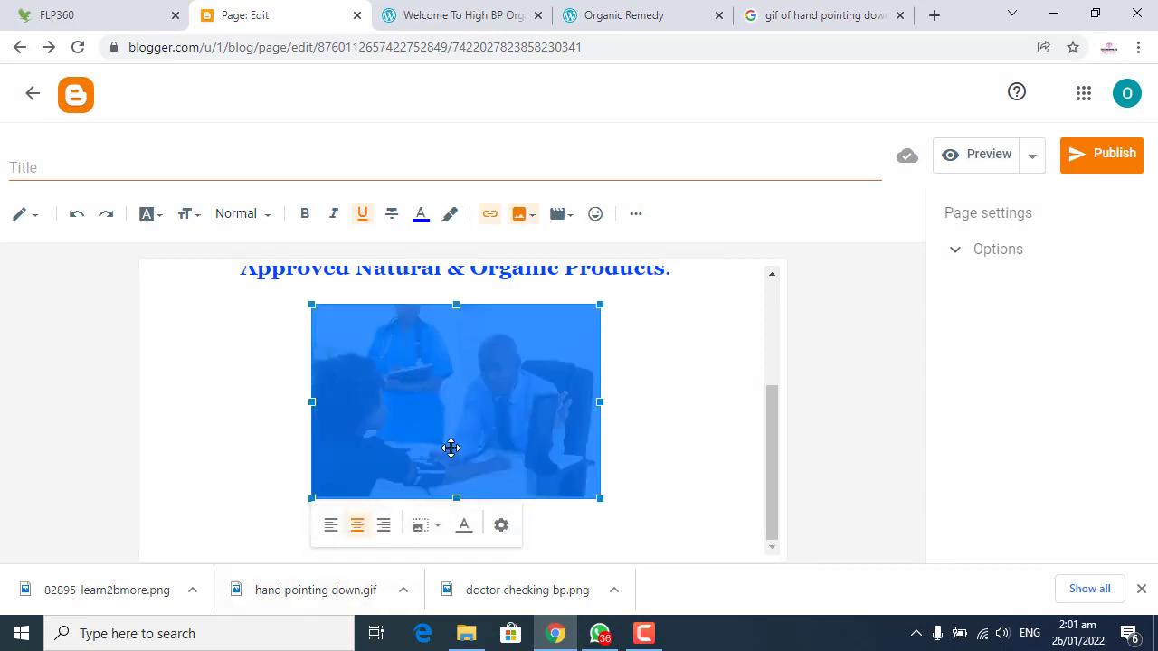
pyautogui.click(432, 19)
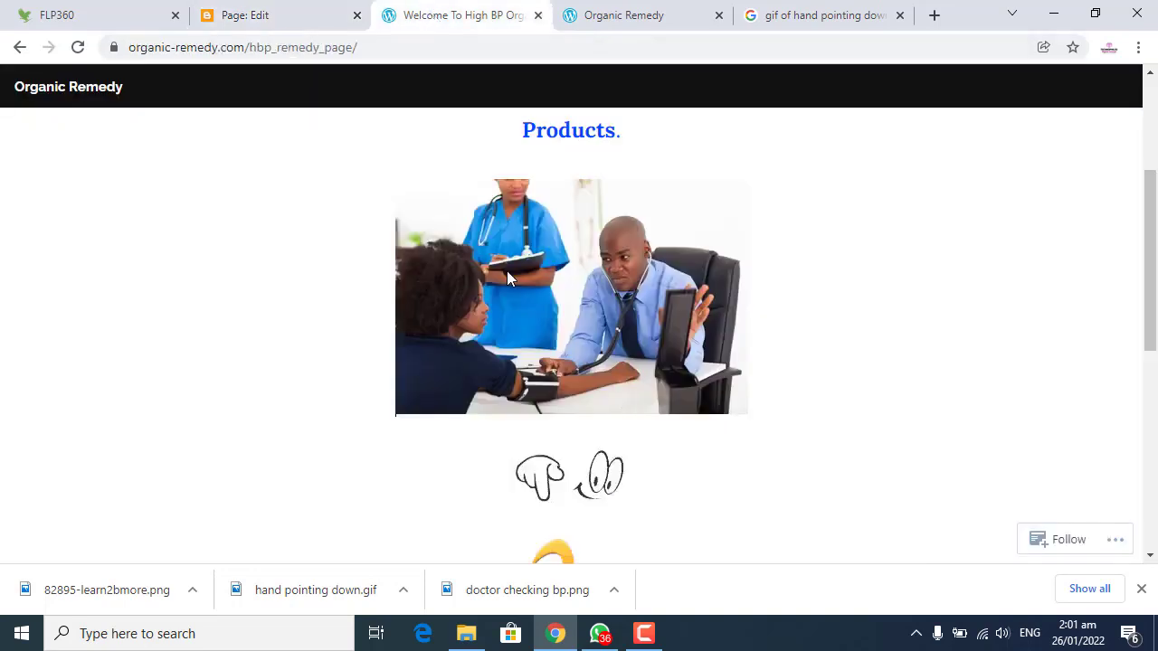
pyautogui.click(226, 15)
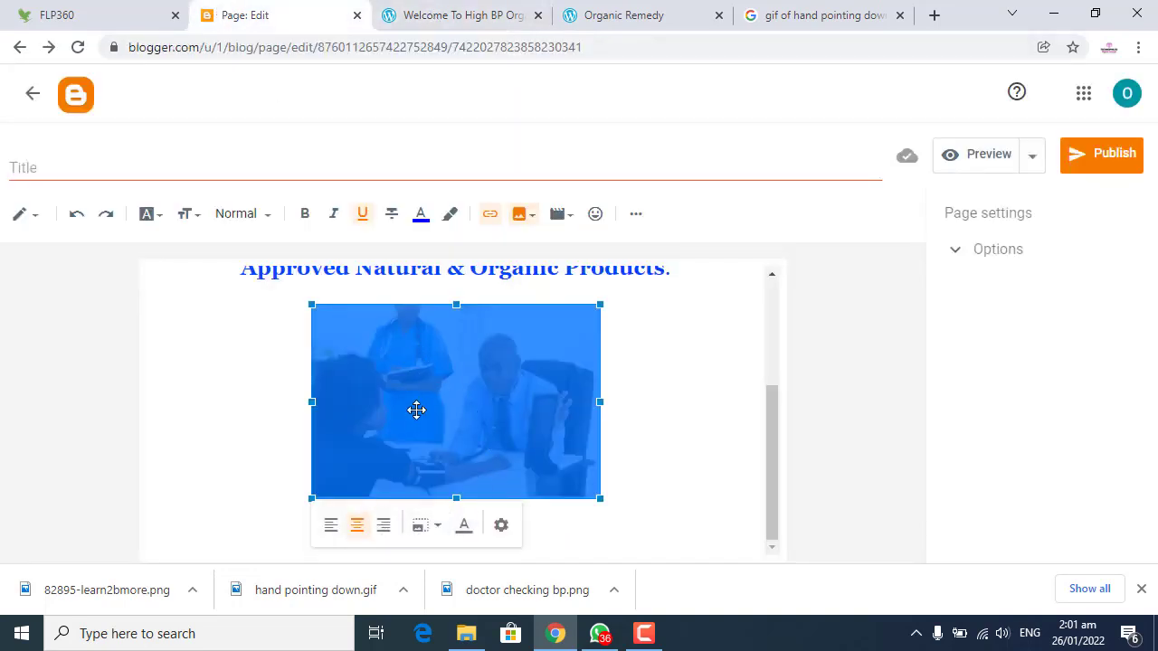
pyautogui.click(439, 532)
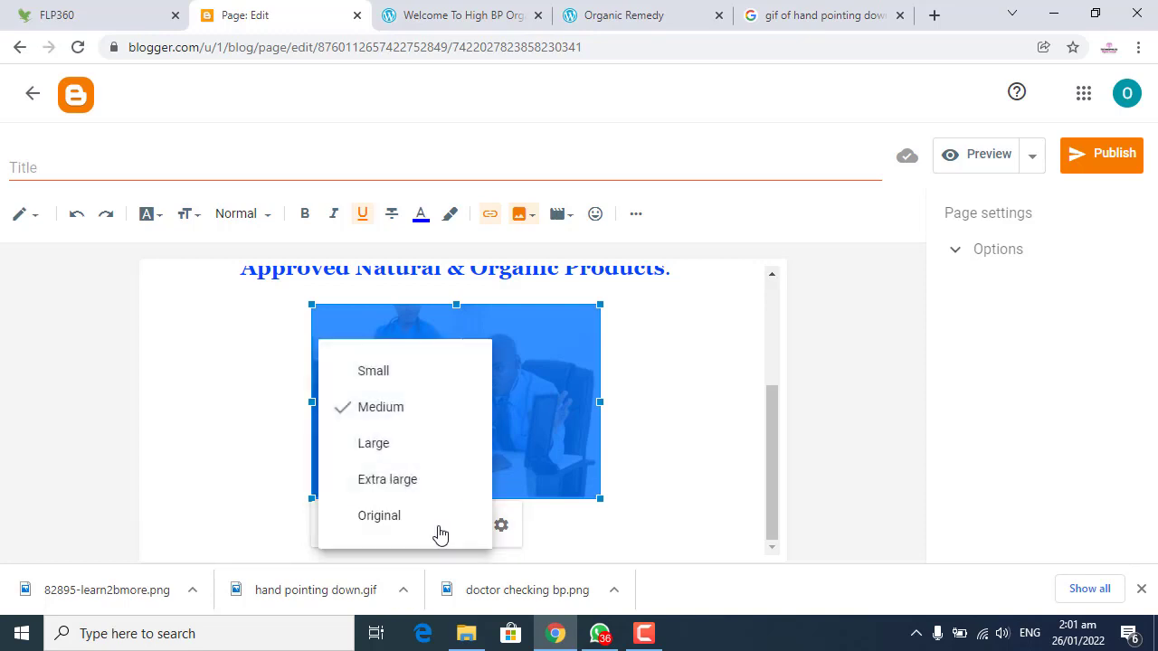
pyautogui.click(374, 444)
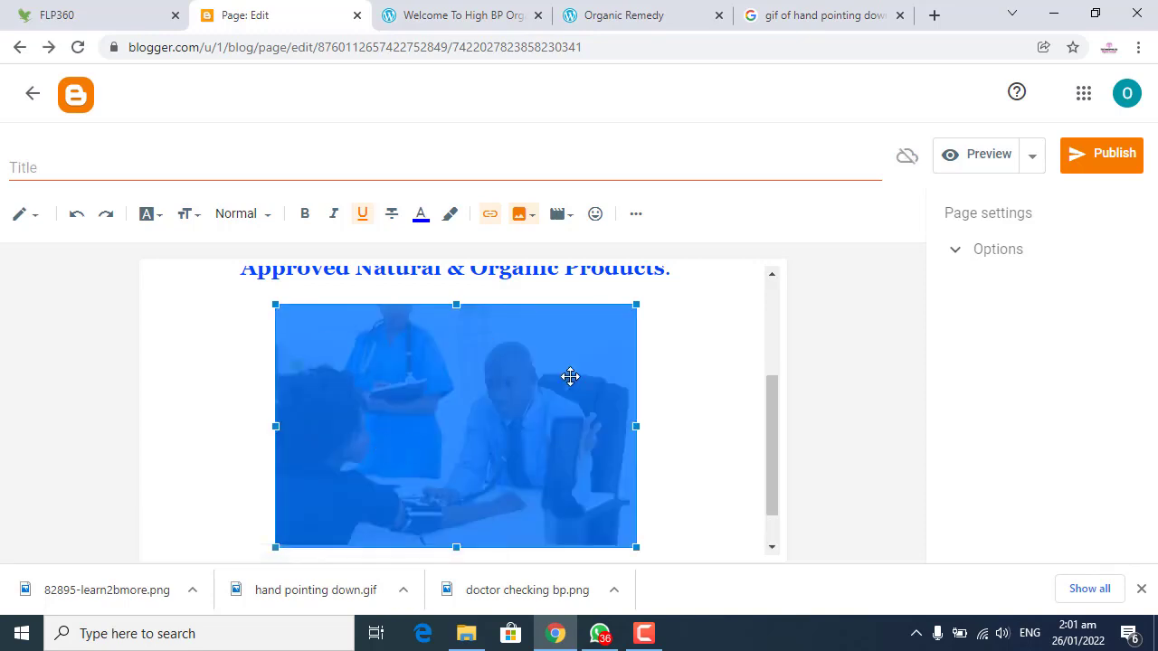
# - Check what follows the image on the existing welcome page and place the cursor on the line below the image in the new page
pyautogui.click(708, 407)
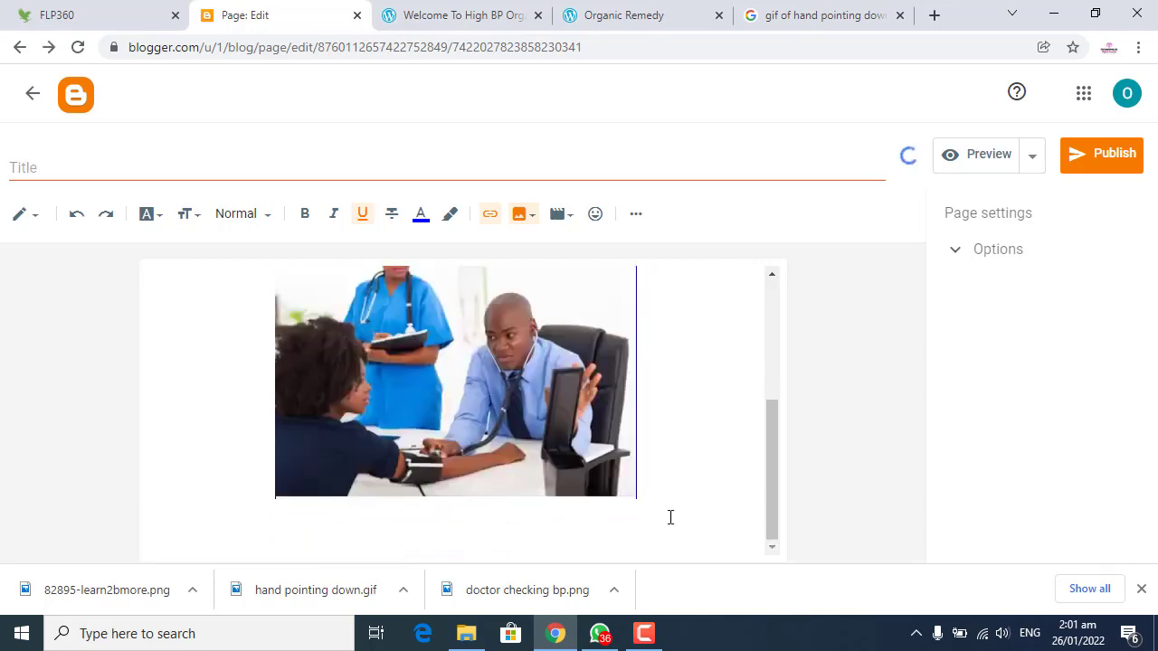
pyautogui.click(457, 15)
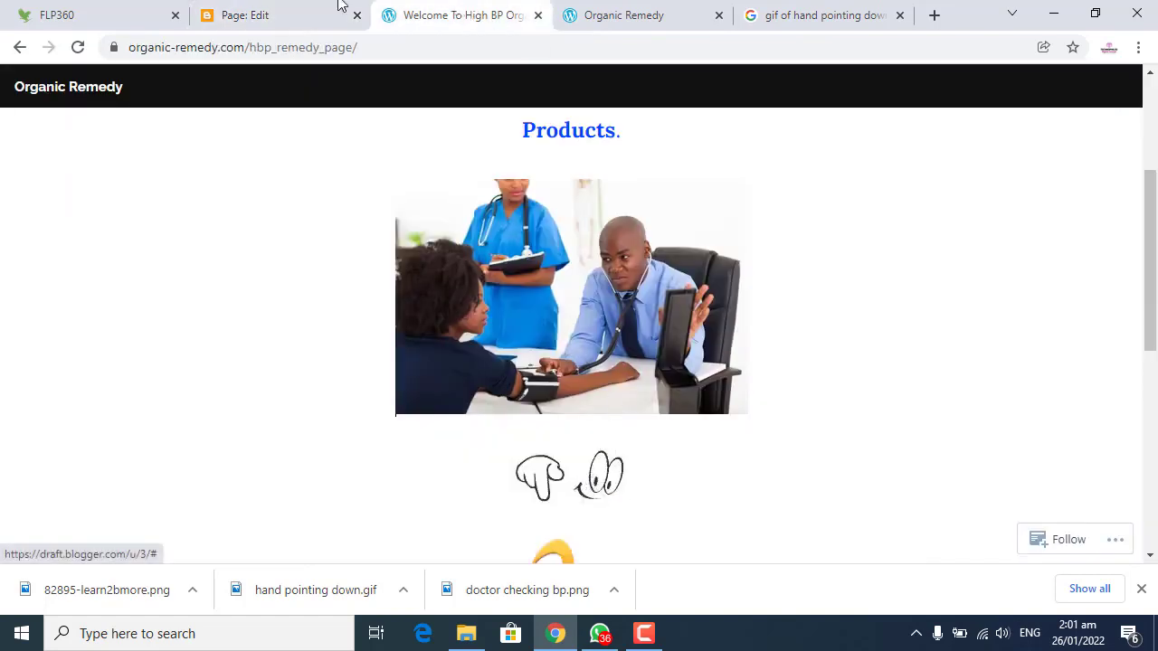
pyautogui.click(286, 9)
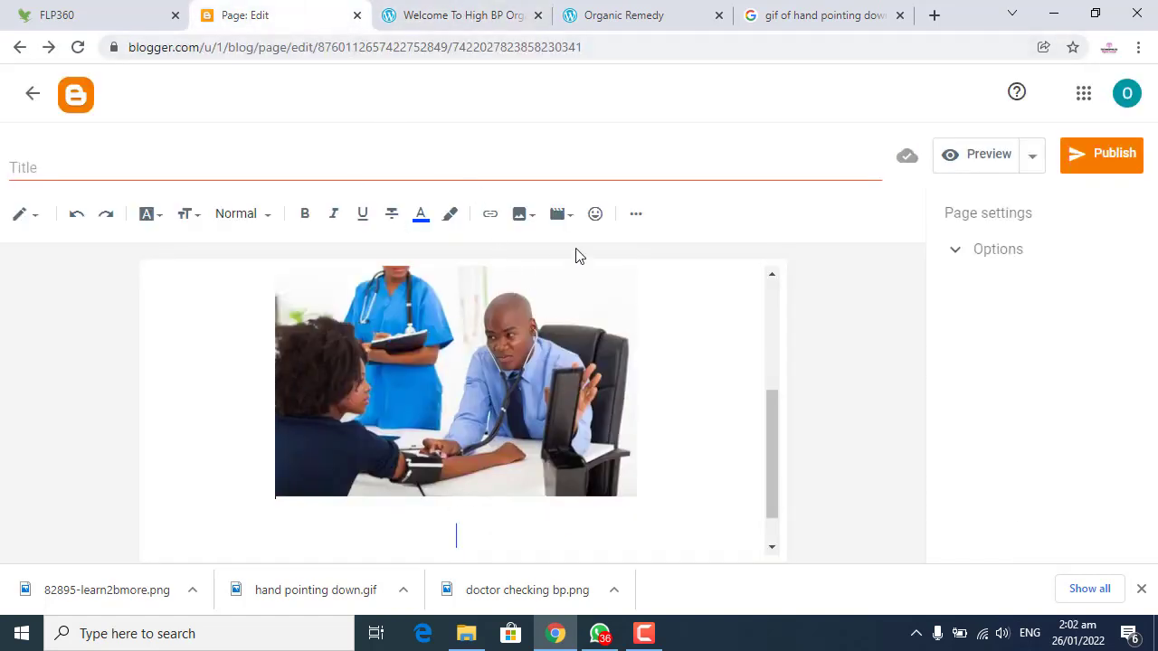
# - Upload the hand pointing down GIF from the Downloads folder and insert it below the doctor-and-patient image
pyautogui.click(522, 214)
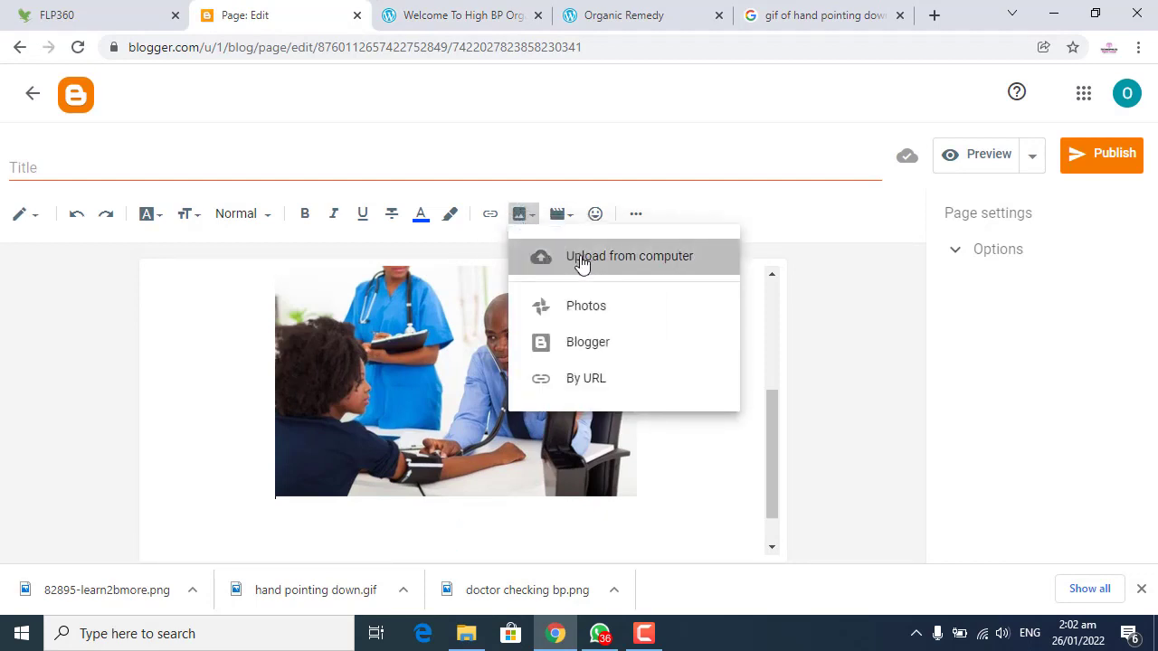
pyautogui.click(584, 261)
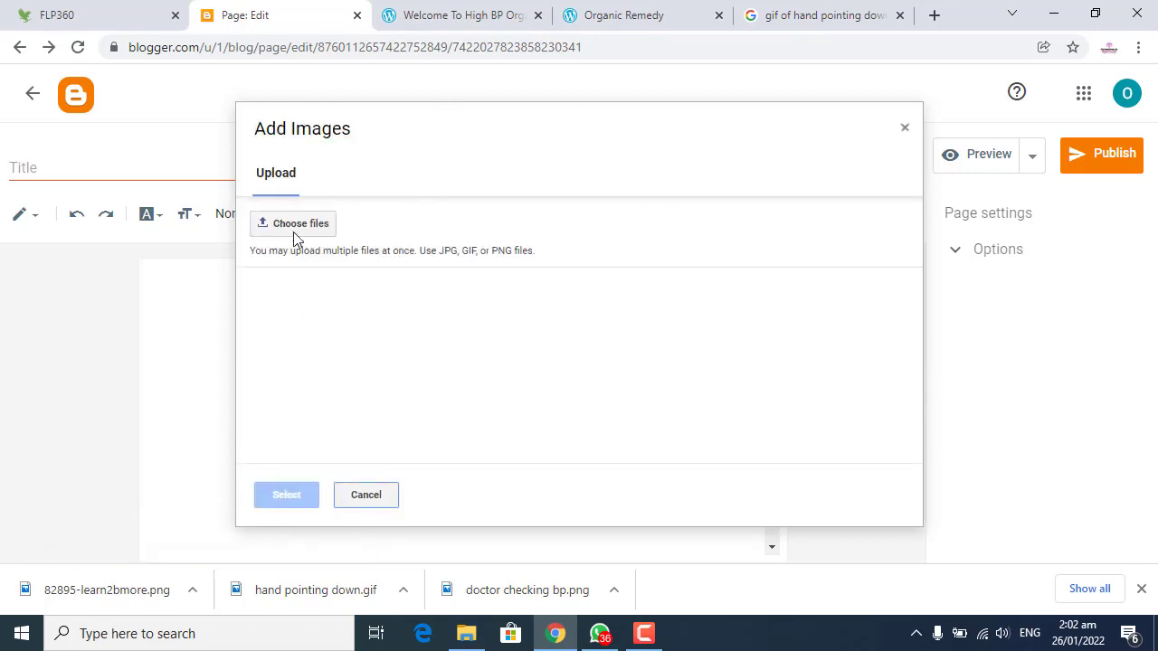
pyautogui.click(298, 225)
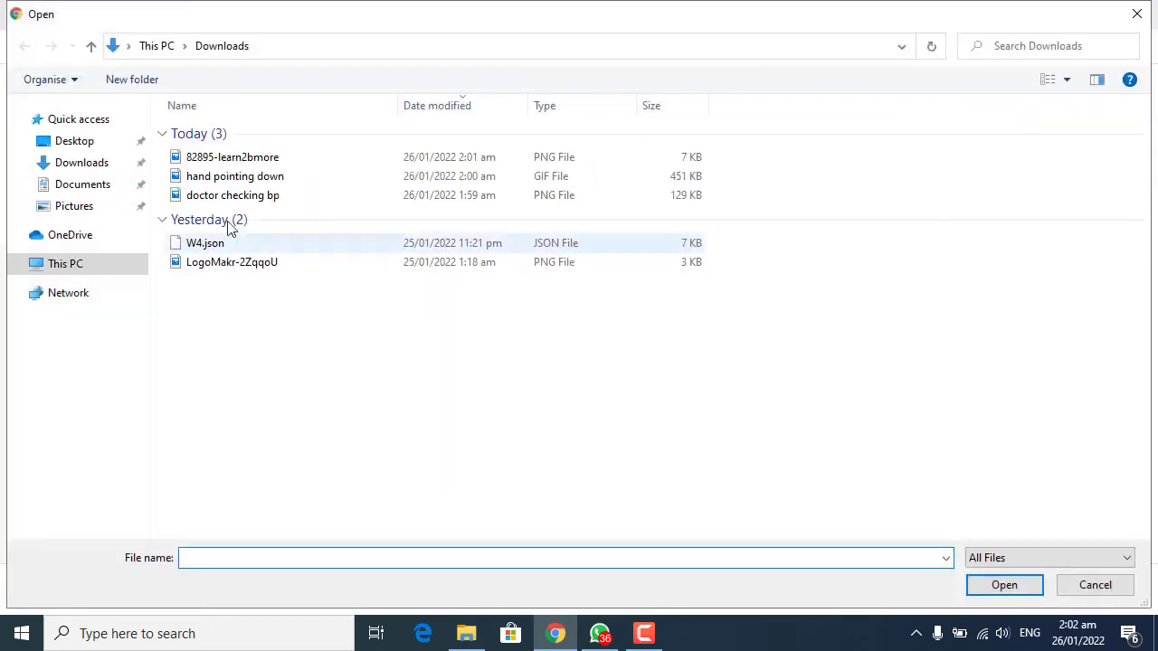
pyautogui.rightClick(499, 364)
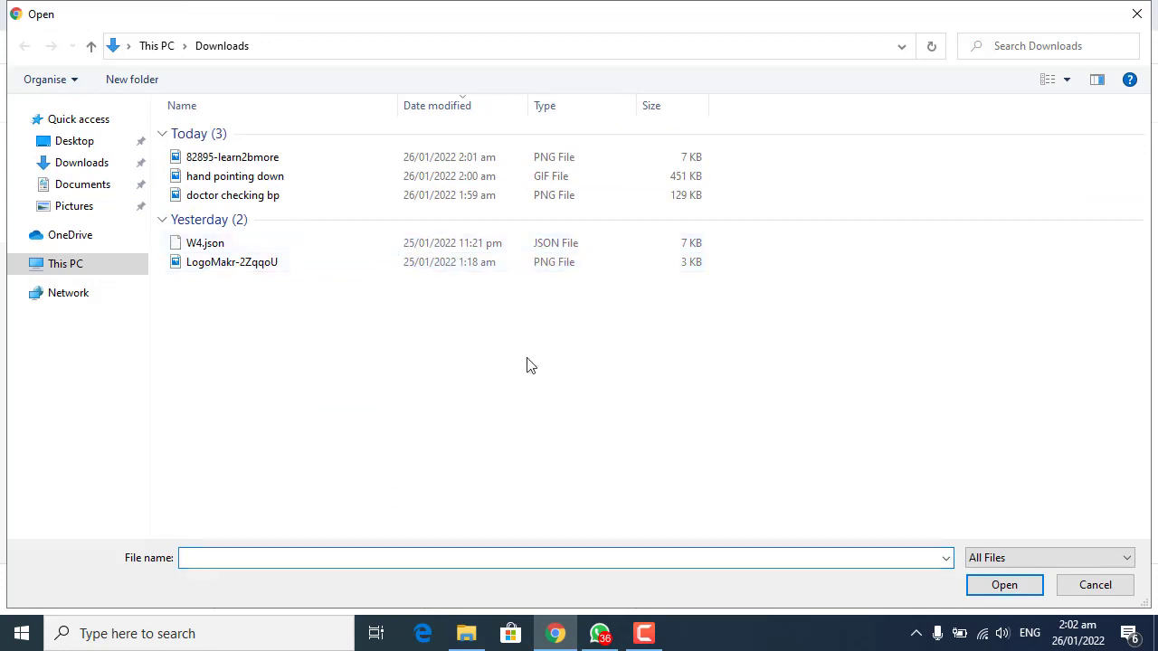
pyautogui.moveTo(772, 380)
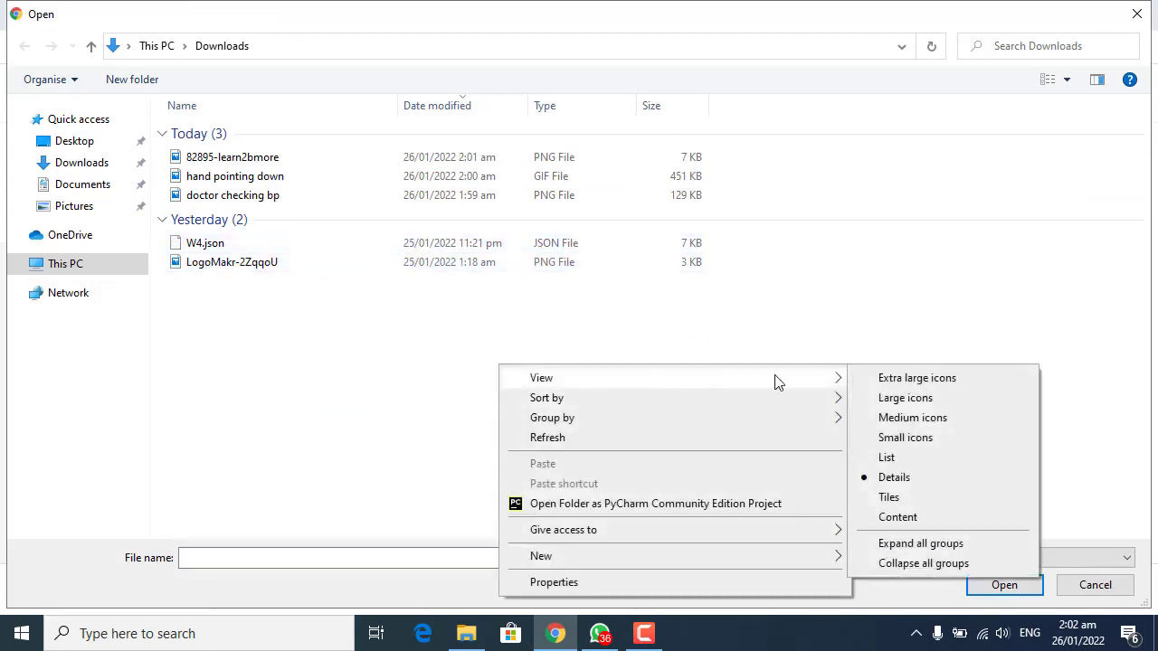
pyautogui.click(869, 395)
pyautogui.doubleClick(321, 207)
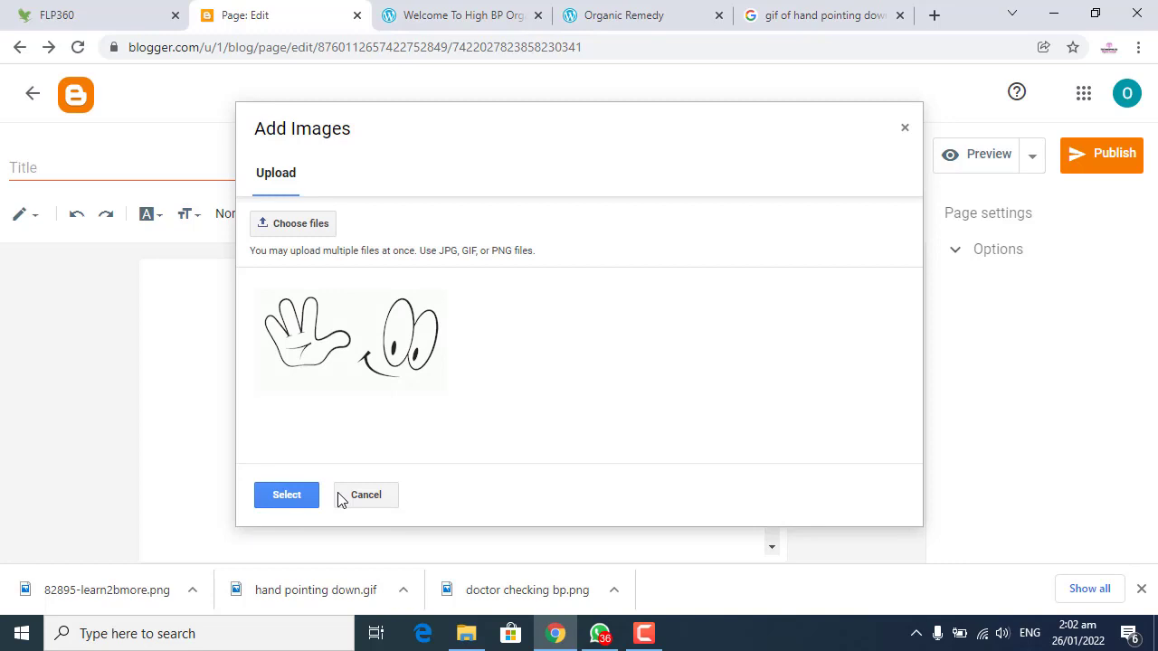
pyautogui.click(286, 495)
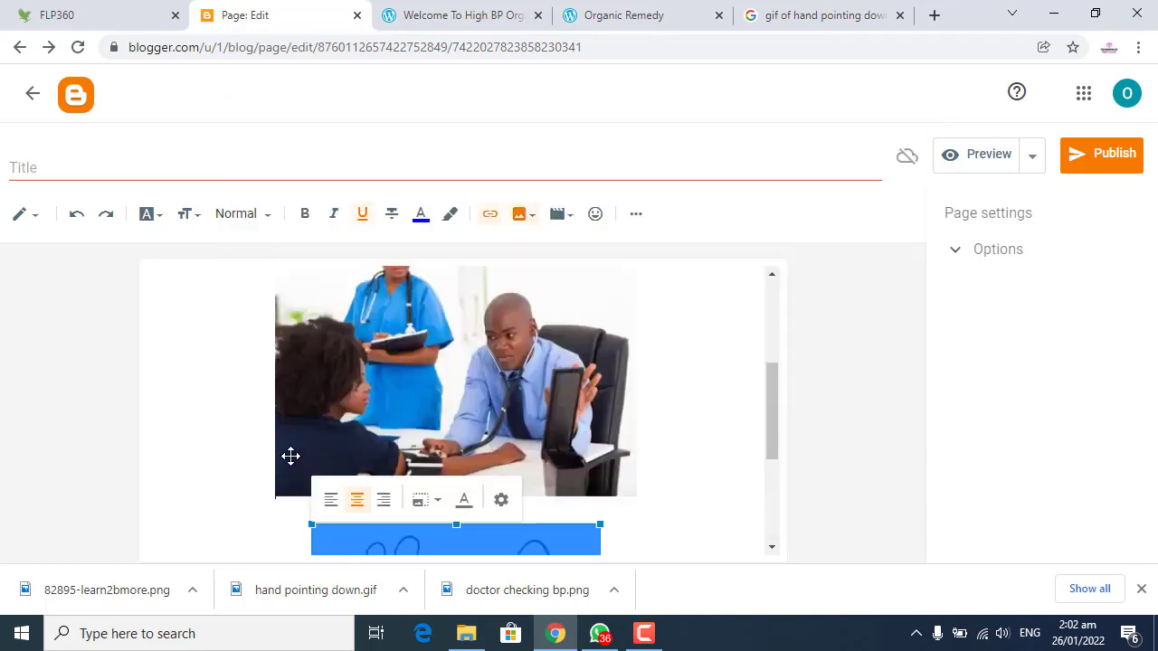
# - Shrink the hand-pointing GIF to less than half its inserted width and start a new line below it
pyautogui.scroll(-3, 315, 461)
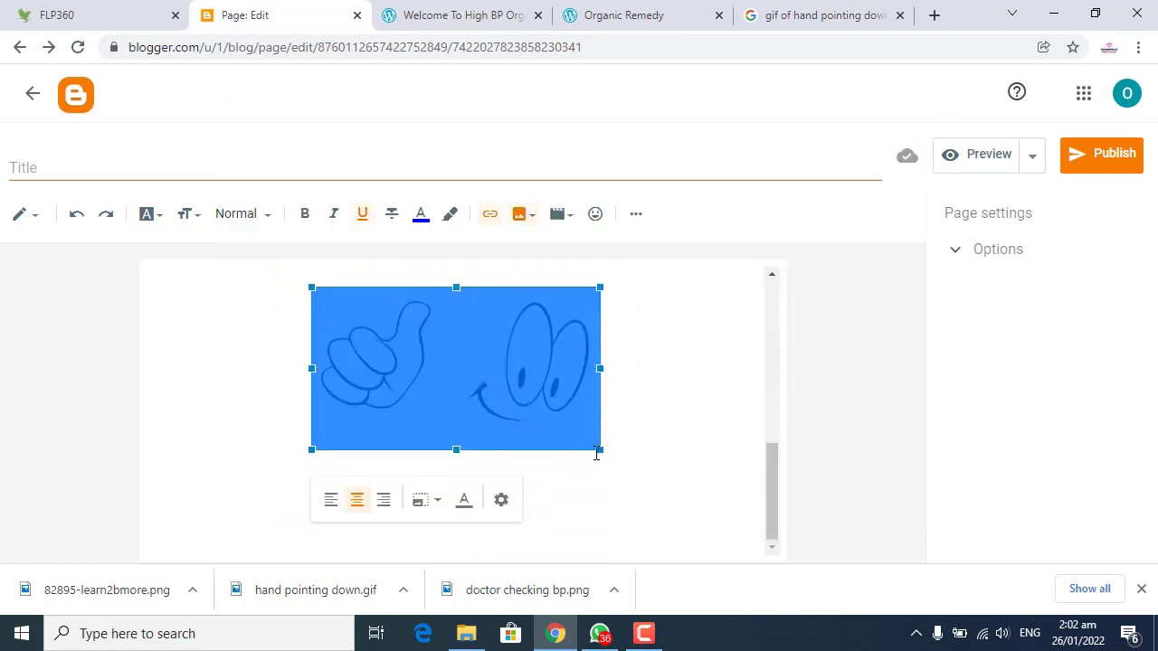
pyautogui.moveTo(599, 450); pyautogui.dragTo(480, 376)
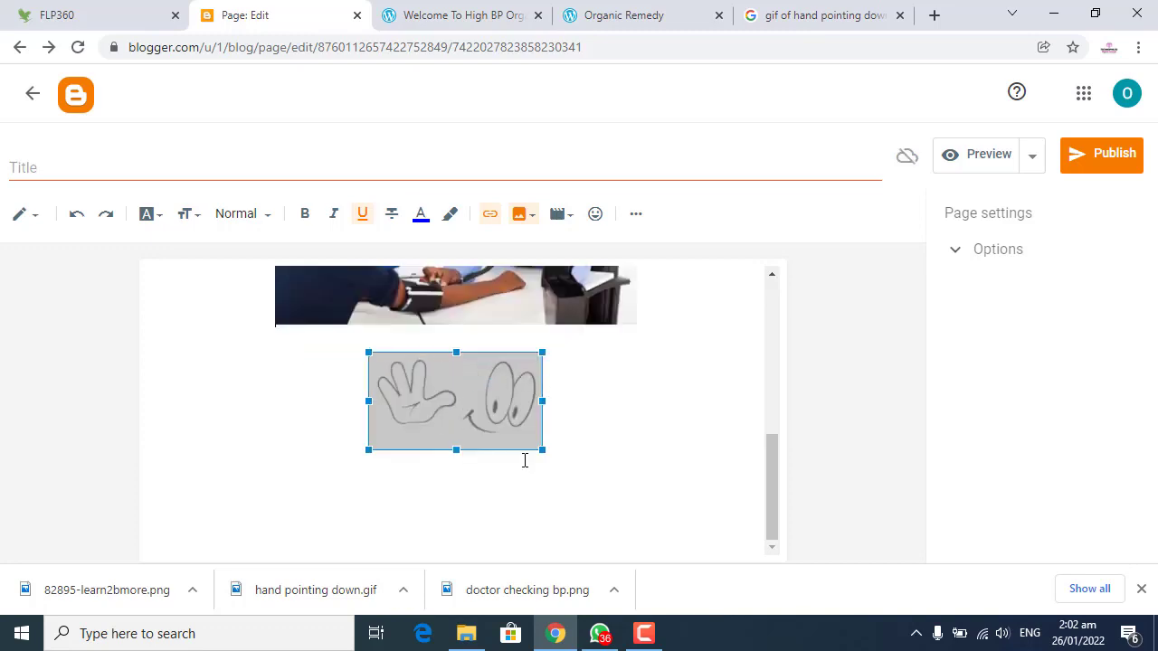
pyautogui.moveTo(541, 449); pyautogui.dragTo(548, 415)
pyautogui.click(575, 419)
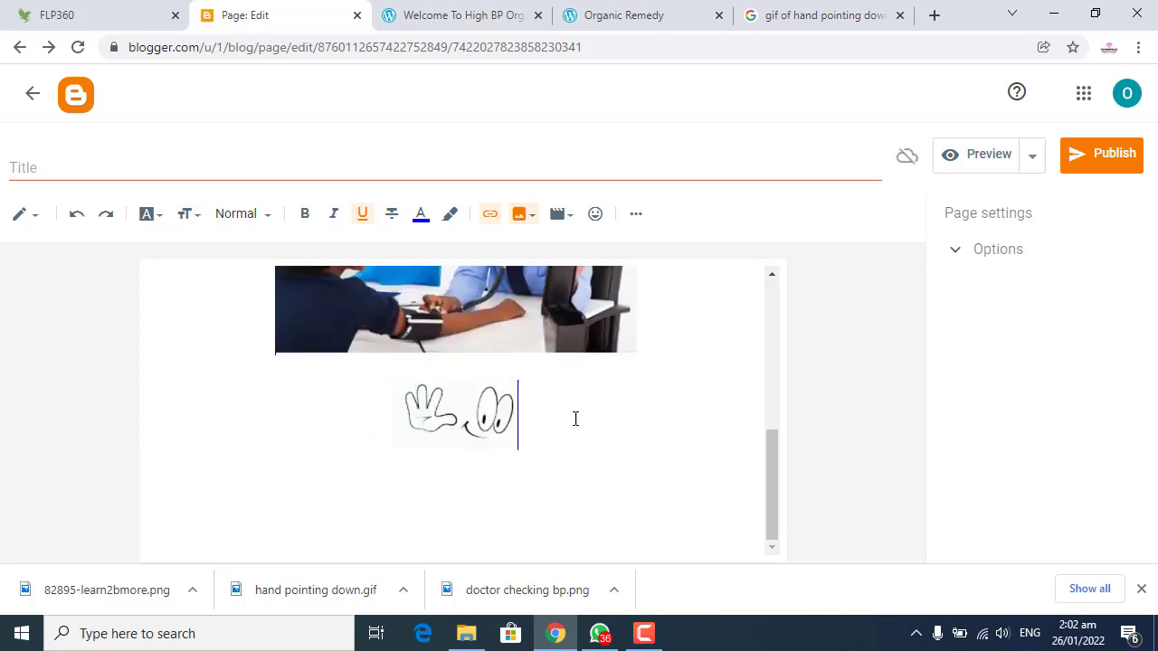
pyautogui.press('Return')
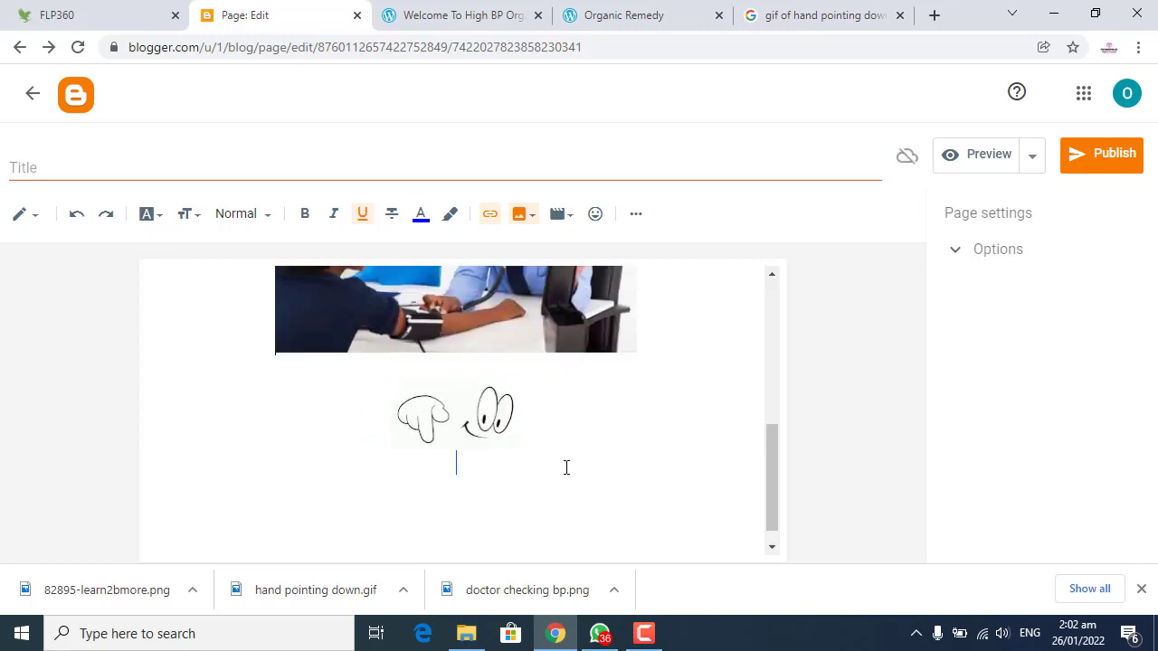
# - Copy the LEARN MORE button image from the existing welcome page and paste it directly below the GIF, without a blank line between them
pyautogui.click(396, 13)
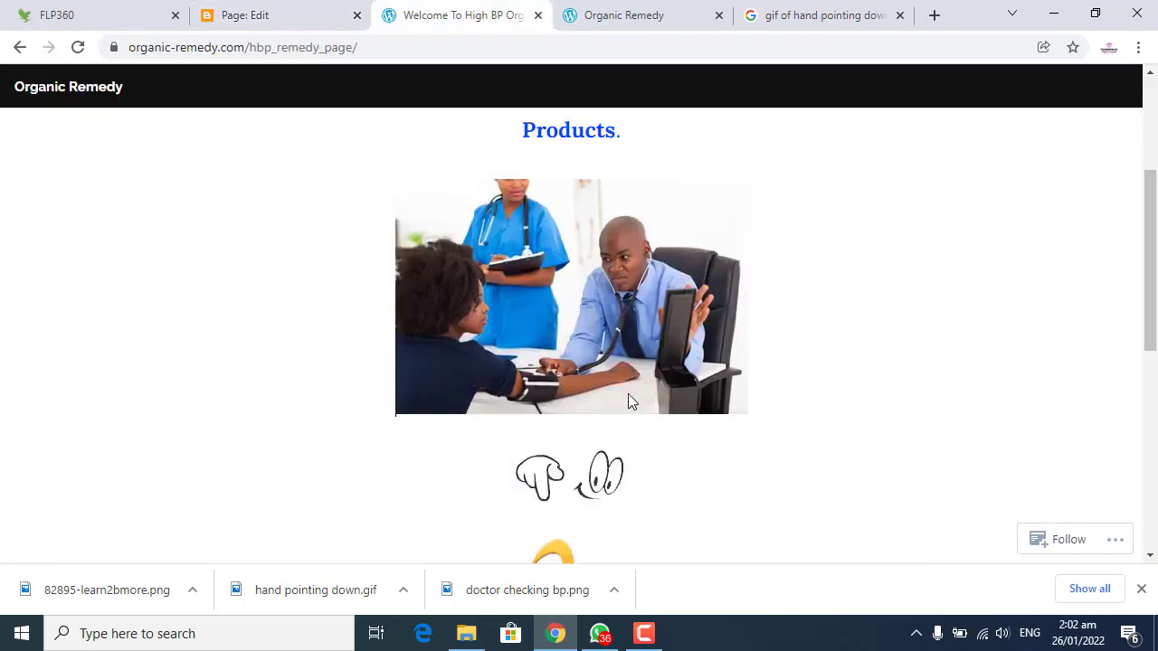
pyautogui.scroll(-3, 631, 435)
pyautogui.scroll(-2, 570, 181)
pyautogui.scroll(2, 582, 259)
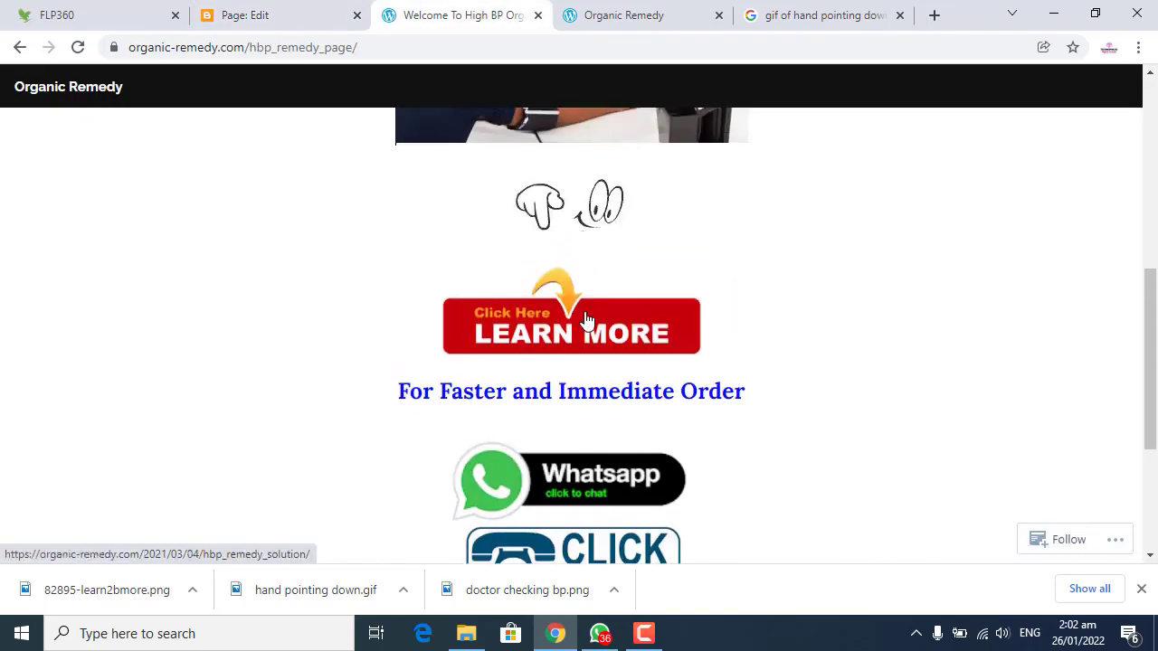
pyautogui.rightClick(585, 316)
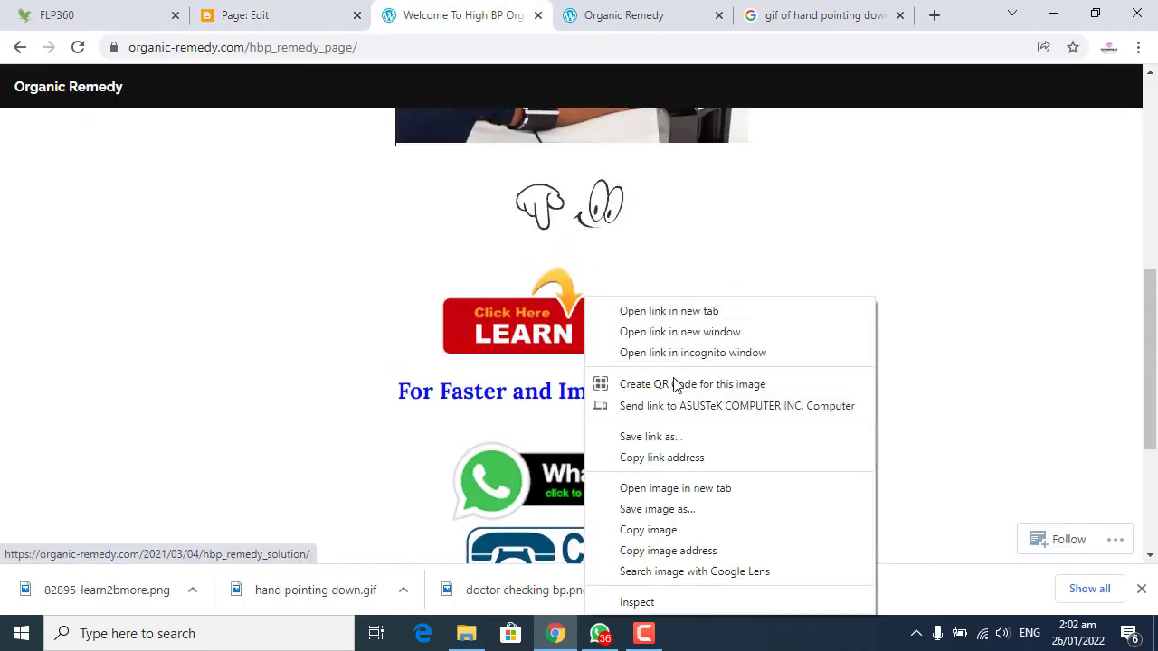
pyautogui.click(681, 543)
pyautogui.click(297, 11)
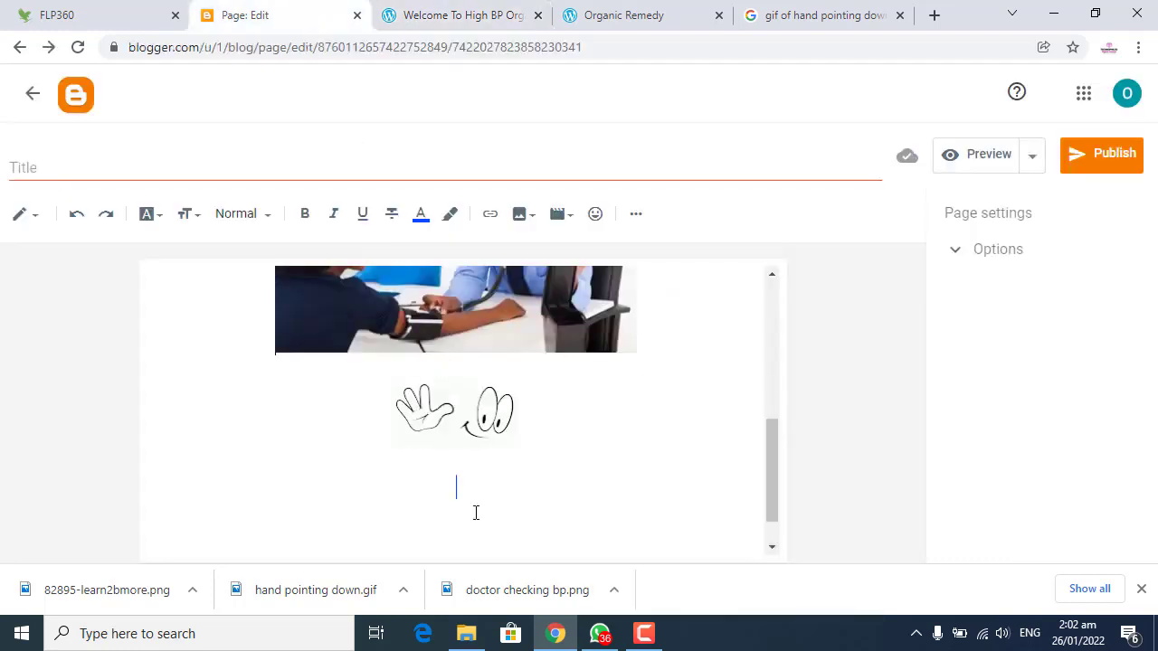
pyautogui.moveTo(491, 588); pyautogui.dragTo(488, 482)
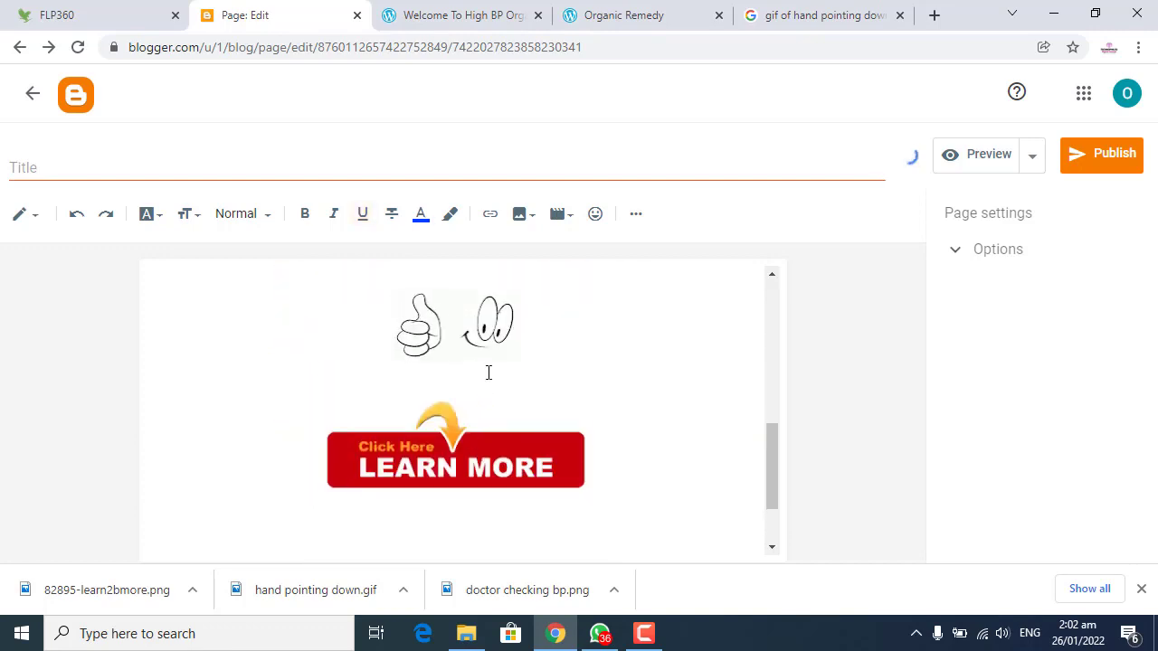
pyautogui.click(501, 386)
pyautogui.press('BackSpace')
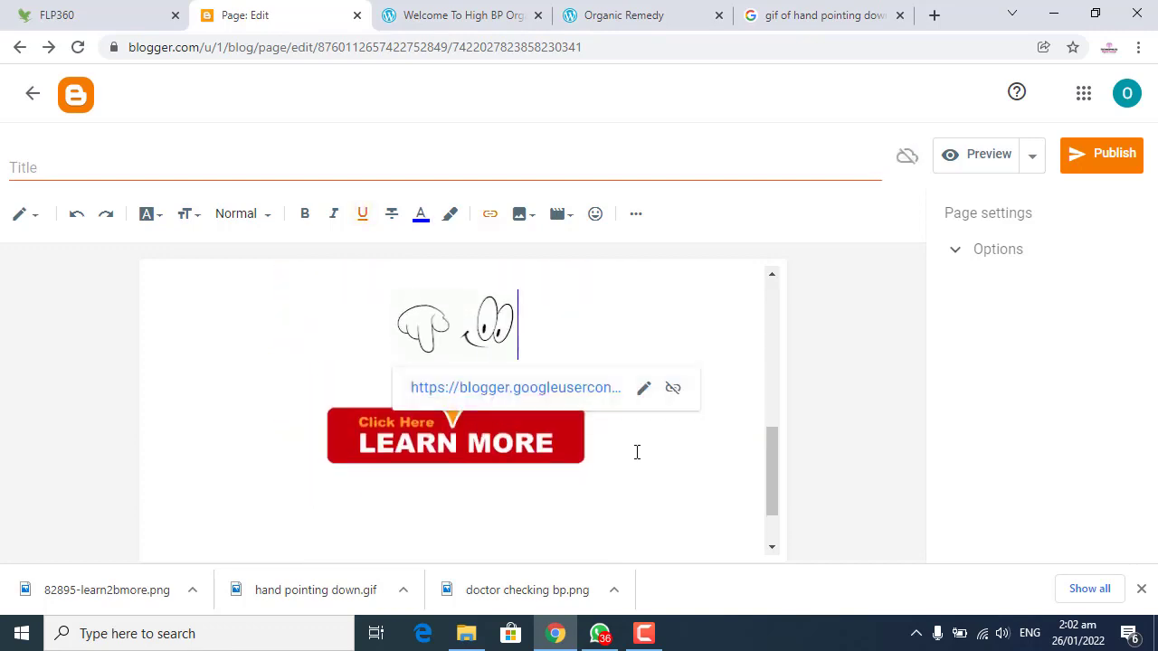
# - Remove the automatic image link from the hand-pointing GIF
pyautogui.click(530, 443)
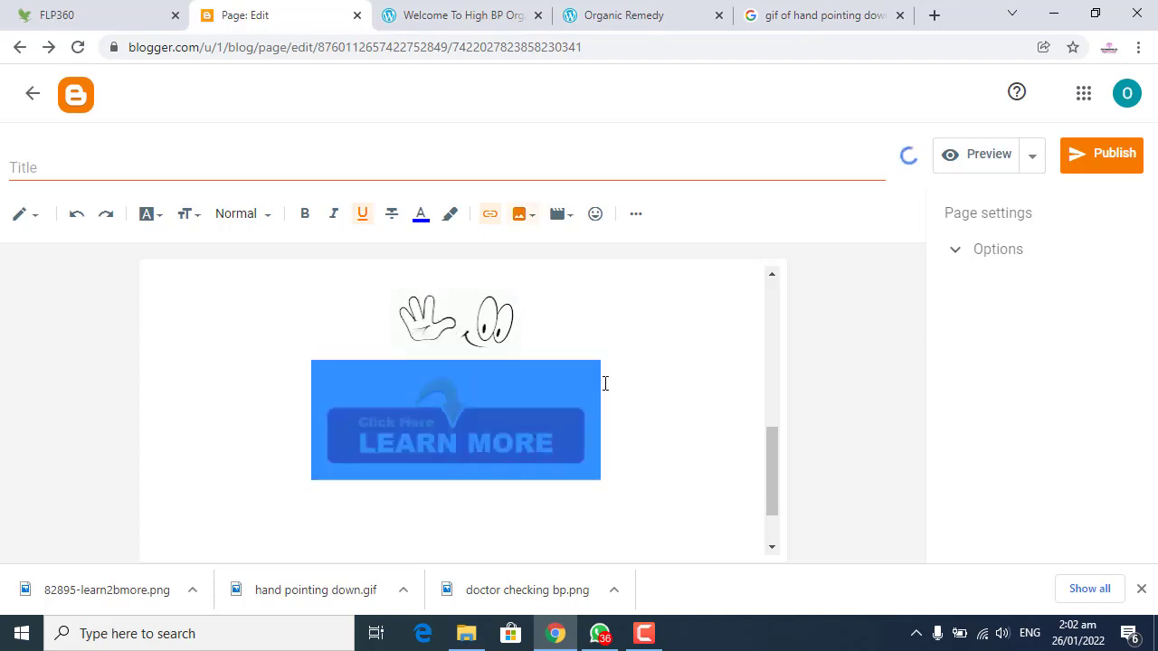
pyautogui.click(546, 337)
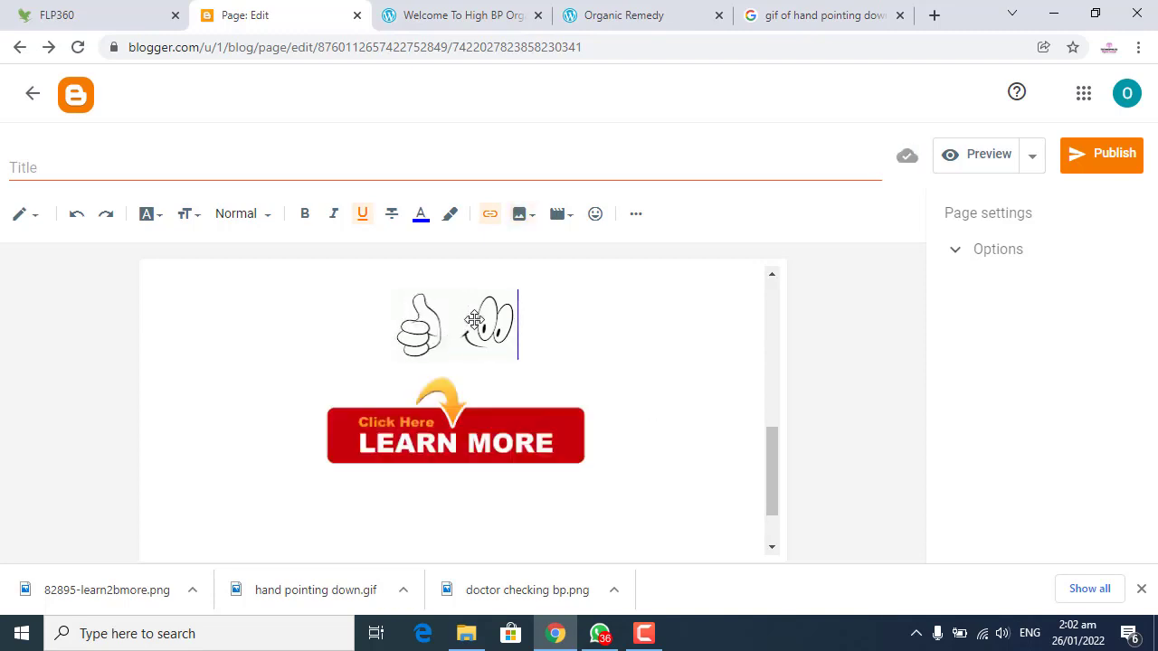
pyautogui.click(577, 423)
pyautogui.click(417, 332)
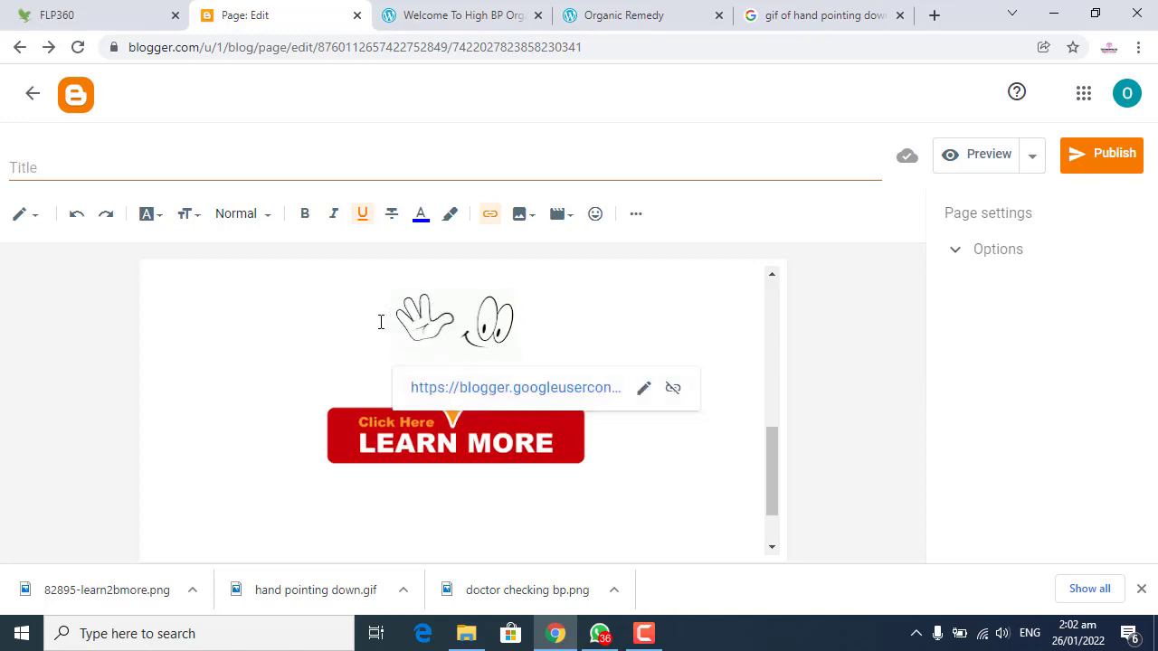
pyautogui.click(552, 314)
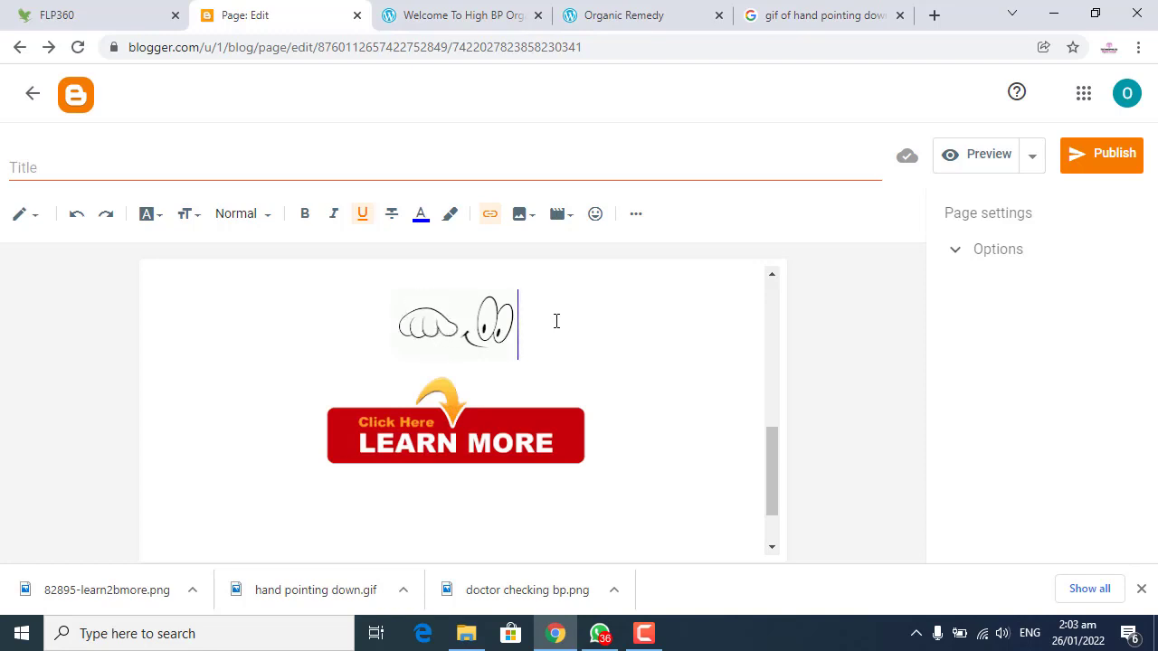
pyautogui.press('Left')
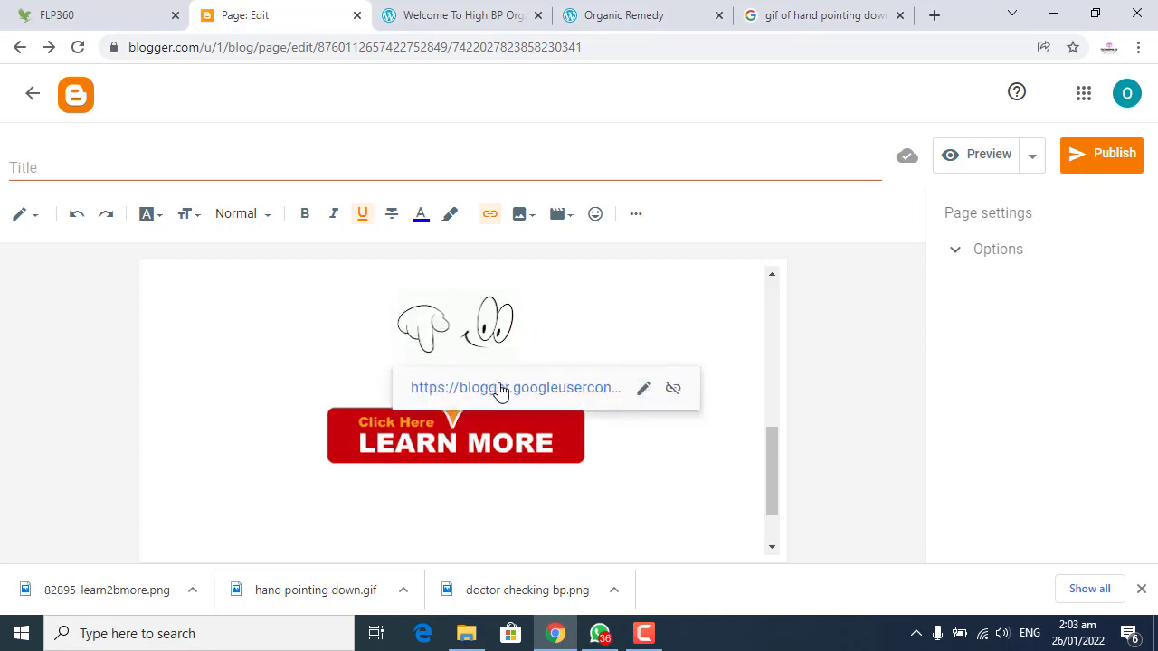
pyautogui.click(673, 395)
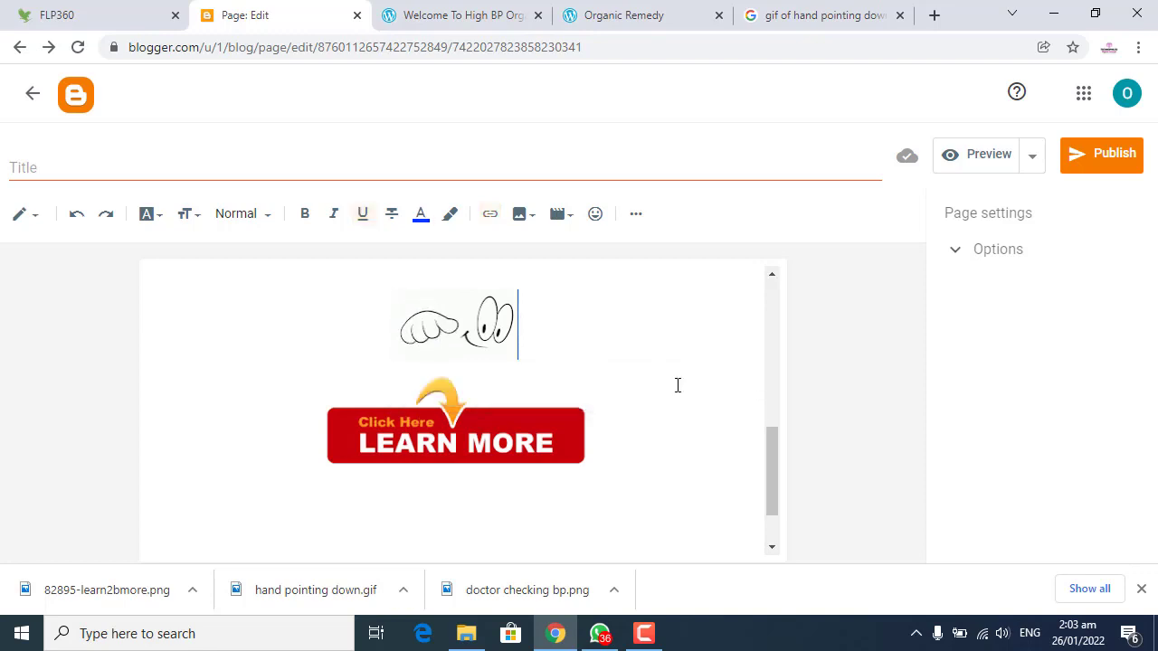
# - Remove the image link from the LEARN MORE button image
pyautogui.click(644, 422)
pyautogui.press('Left')
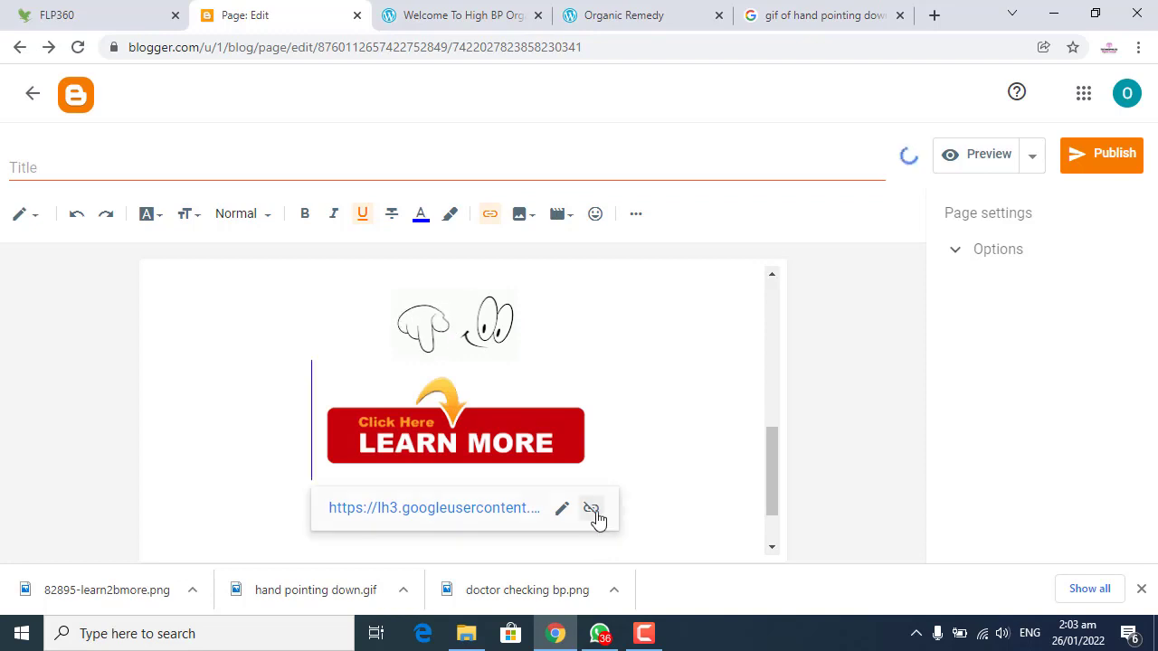
pyautogui.click(592, 509)
# - Remove the image link from the doctor-and-patient image
pyautogui.scroll(5, 666, 458)
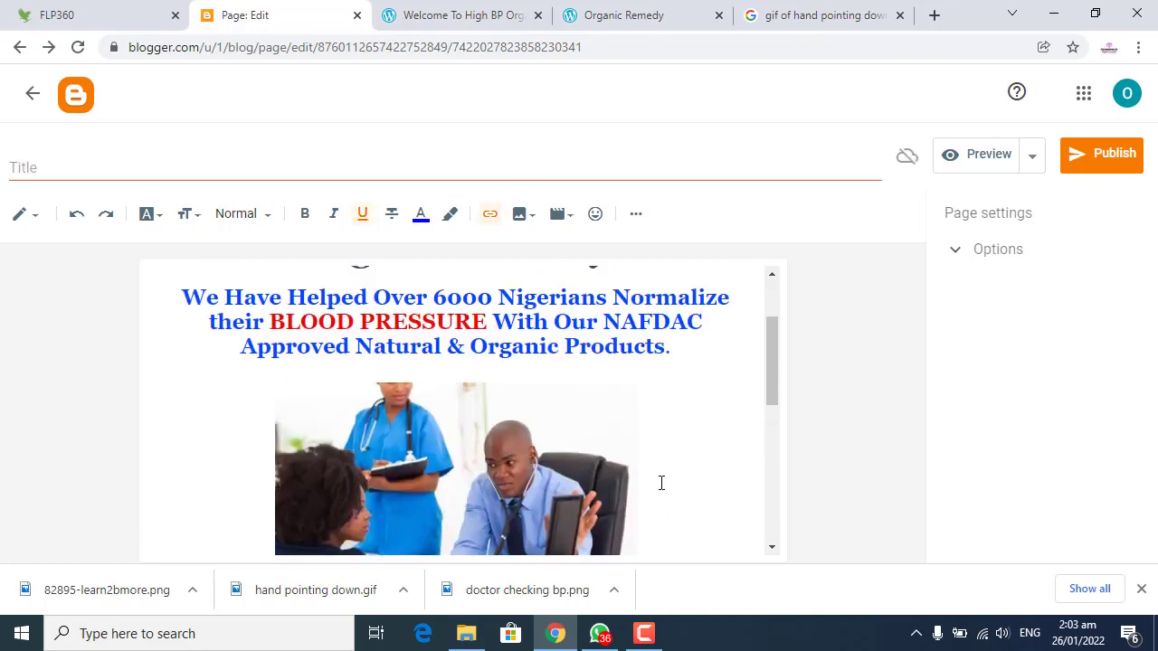
pyautogui.click(661, 483)
pyautogui.press('Down')
pyautogui.click(583, 339)
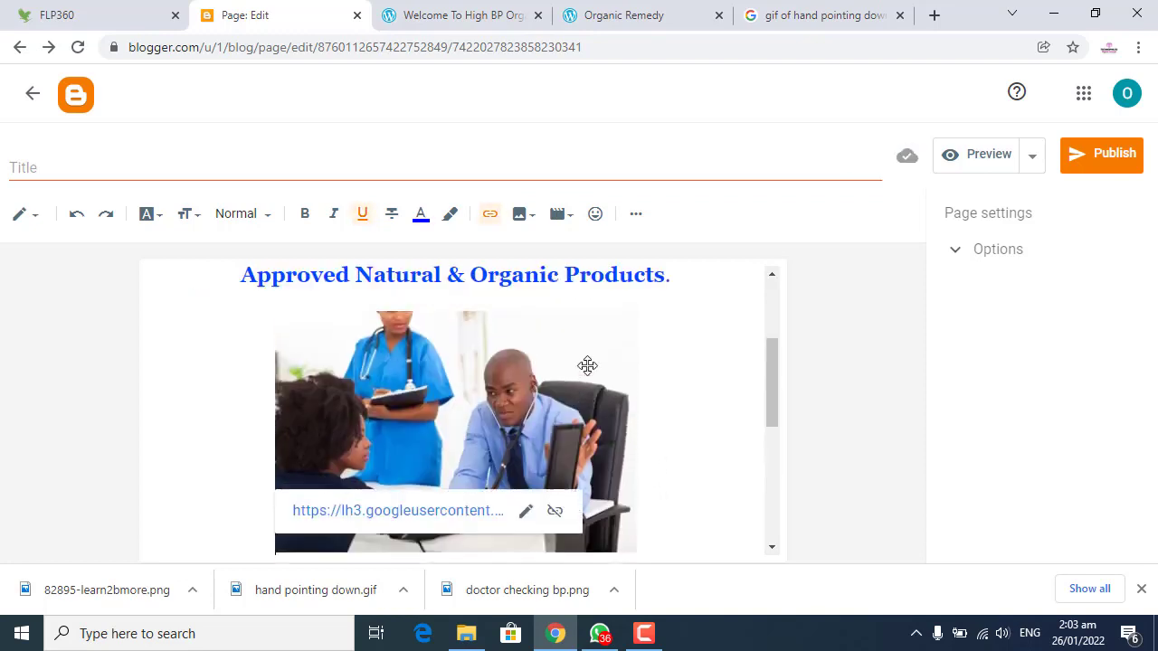
pyautogui.click(555, 511)
pyautogui.click(594, 434)
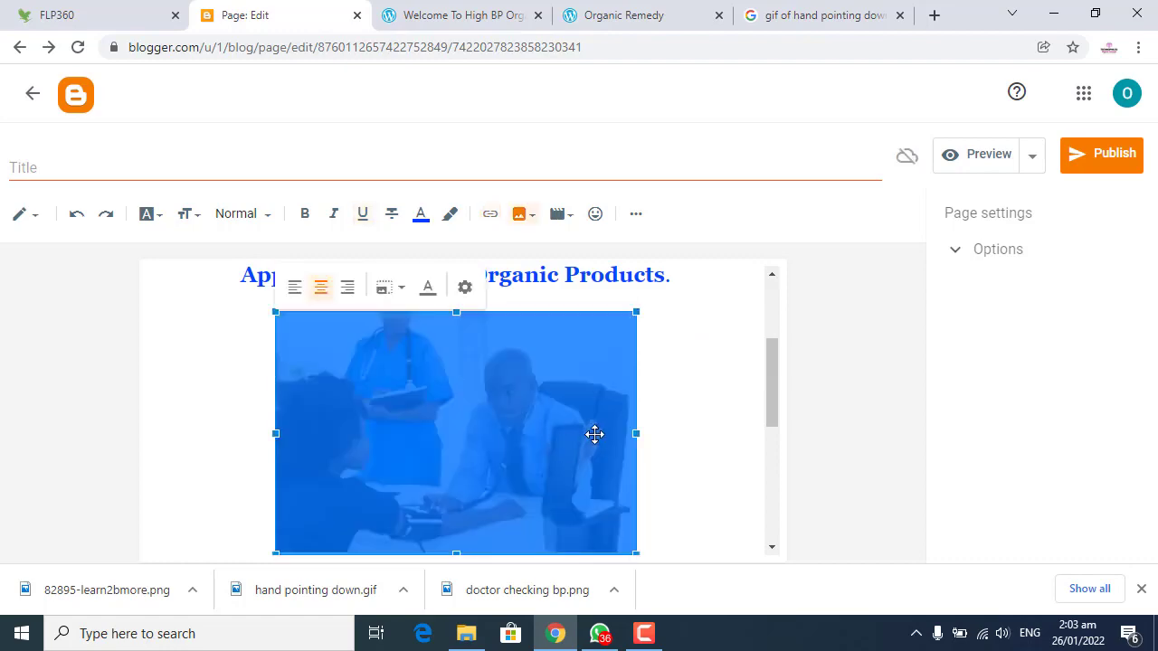
pyautogui.click(686, 423)
# - Copy the line "For Faster and Immediate Order" from the existing welcome page and paste it below the LEARN MORE button image
pyautogui.scroll(-8, 685, 419)
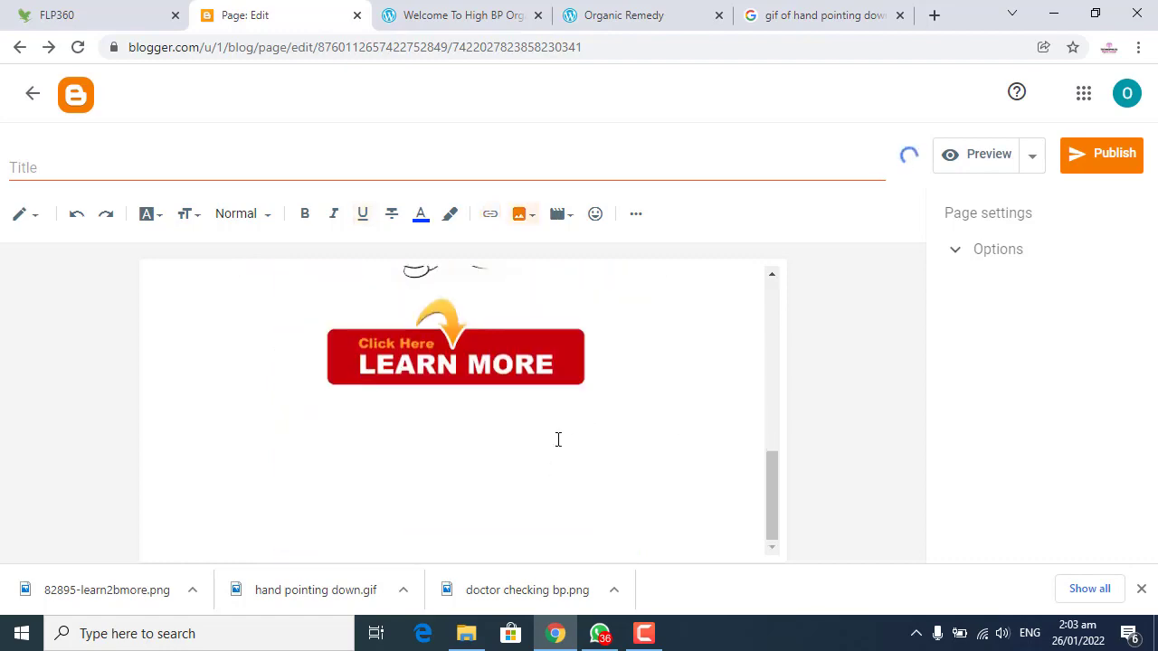
pyautogui.click(563, 415)
pyautogui.click(504, 15)
pyautogui.scroll(-3, 733, 435)
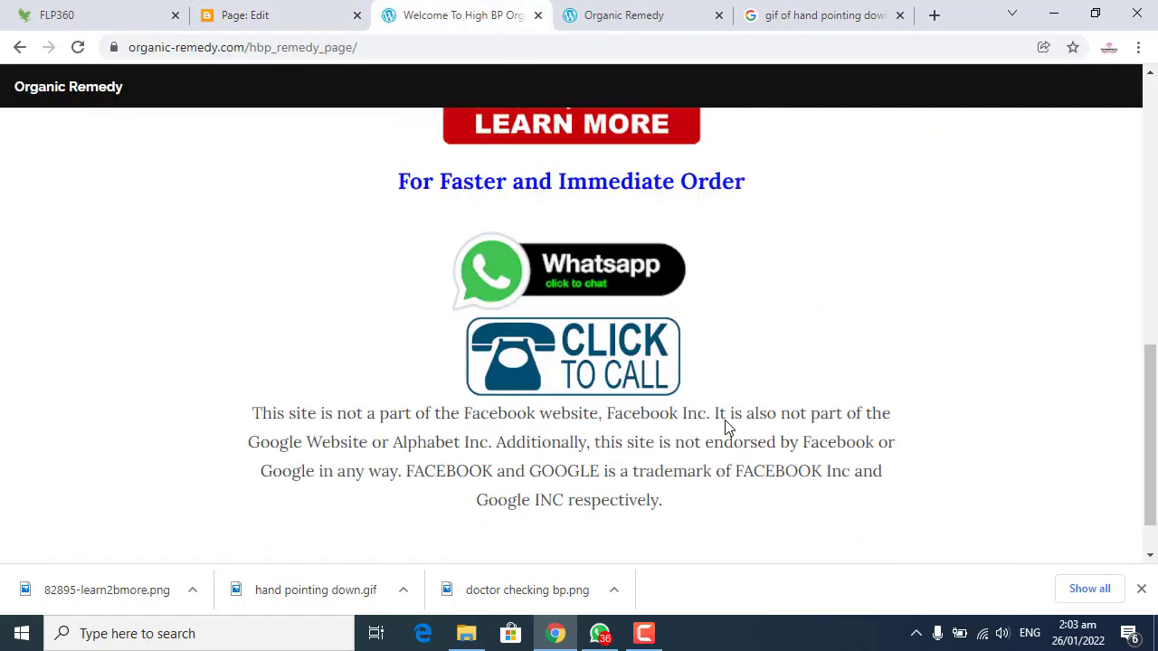
pyautogui.scroll(1, 543, 222)
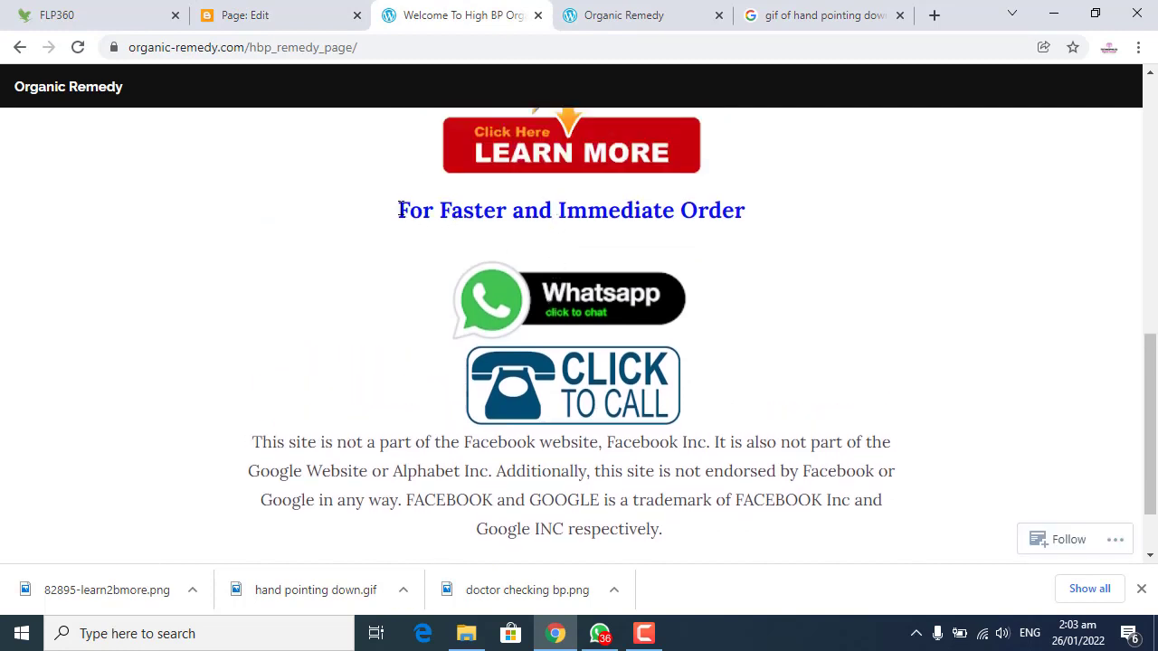
pyautogui.moveTo(398, 210); pyautogui.dragTo(756, 215)
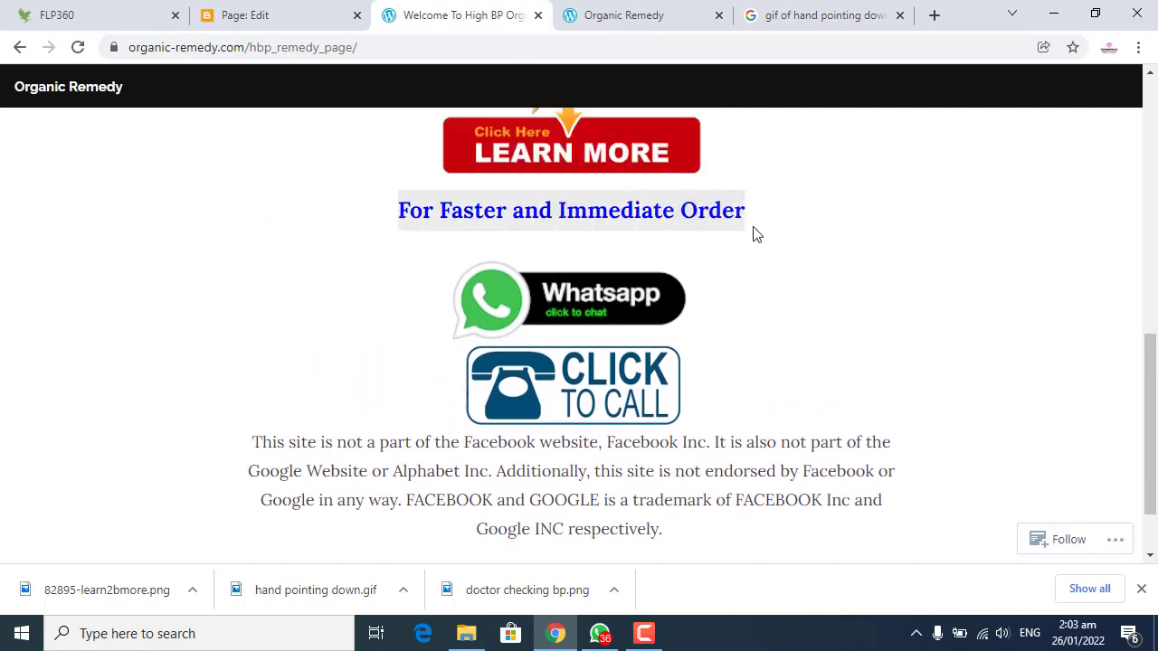
pyautogui.click(286, 19)
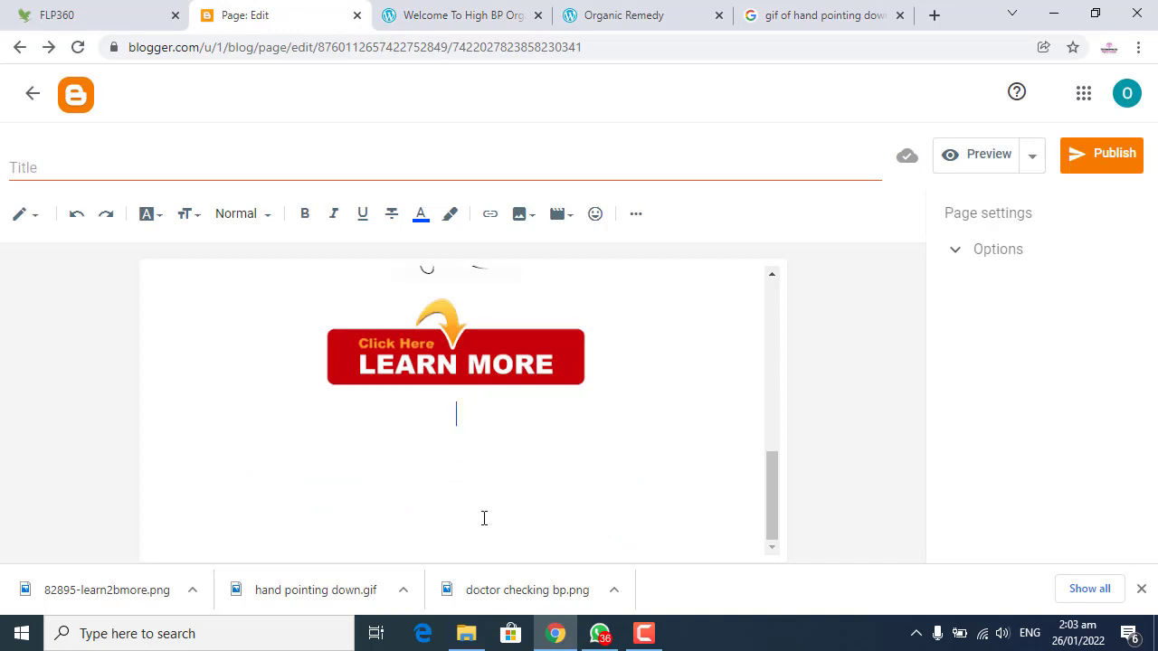
pyautogui.hotkey('ctrl', 'v')
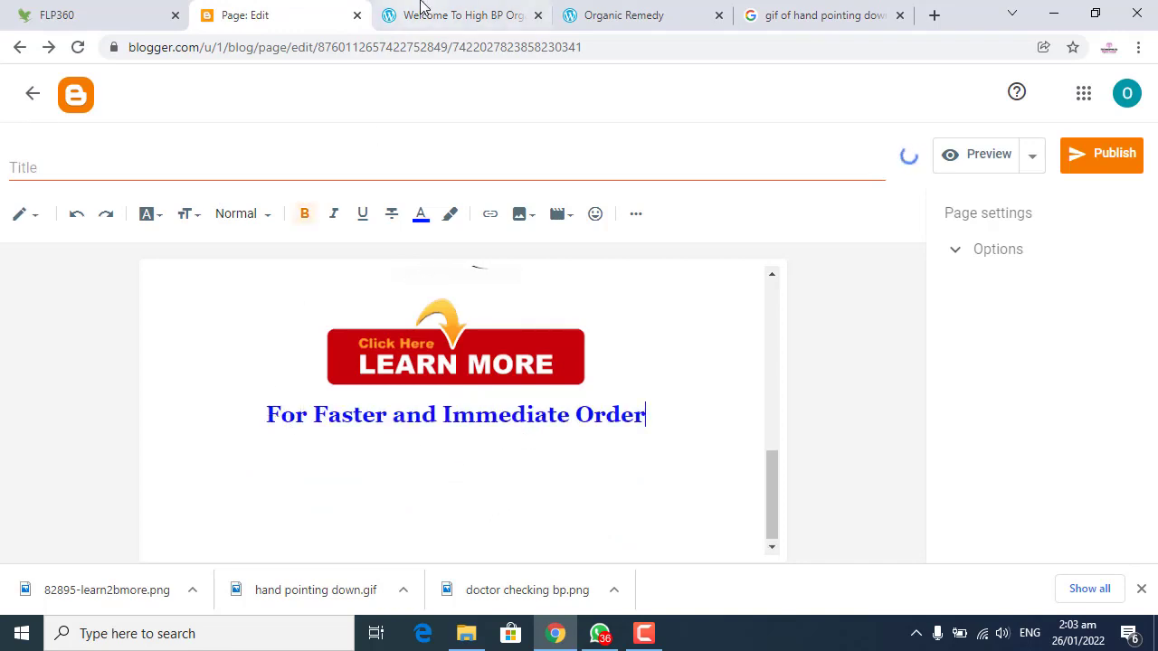
# - Shrink the LEARN MORE button image slightly and place the cursor before the "For Faster and Immediate Order" line
pyautogui.click(460, 345)
pyautogui.scroll(2, 608, 444)
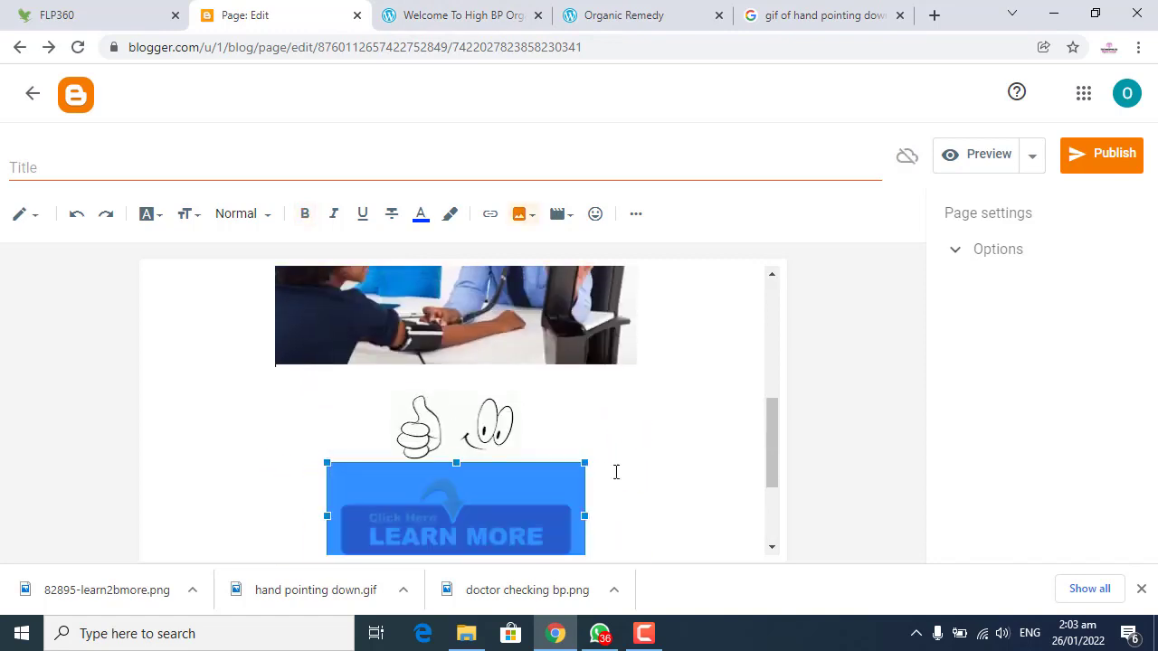
pyautogui.click(611, 475)
pyautogui.scroll(-2, 611, 475)
pyautogui.click(269, 416)
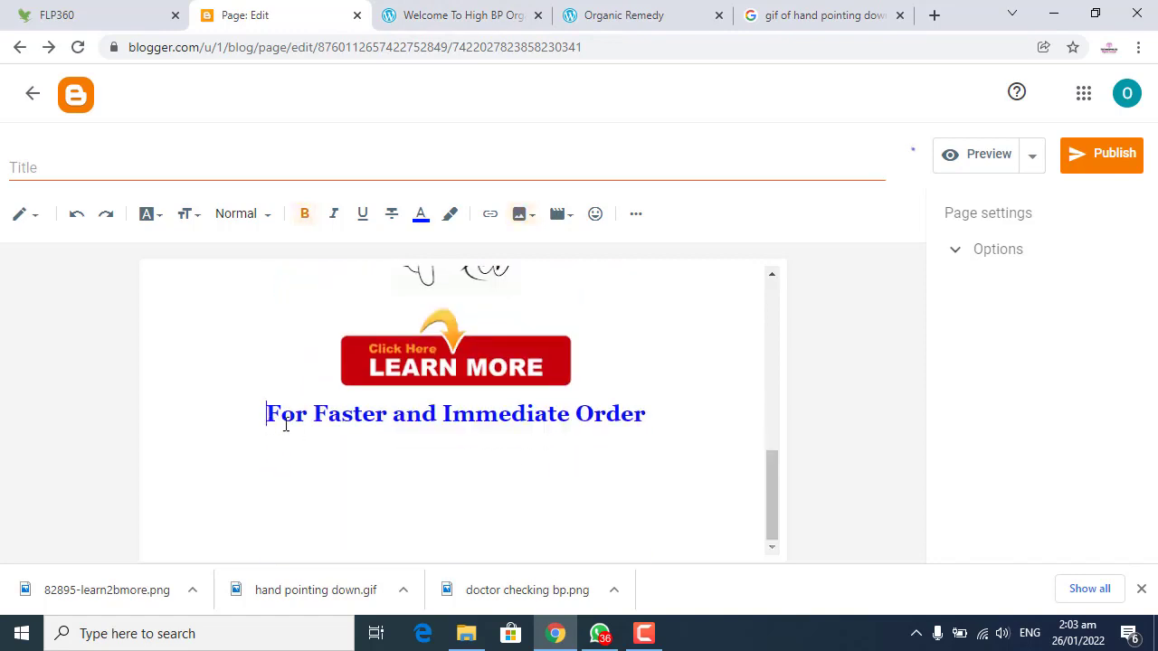
# - Add a blank line above "For Faster and Immediate Order", place the cursor below that line, and go to the existing welcome page's WhatsApp button
pyautogui.press('Return')
pyautogui.click(554, 491)
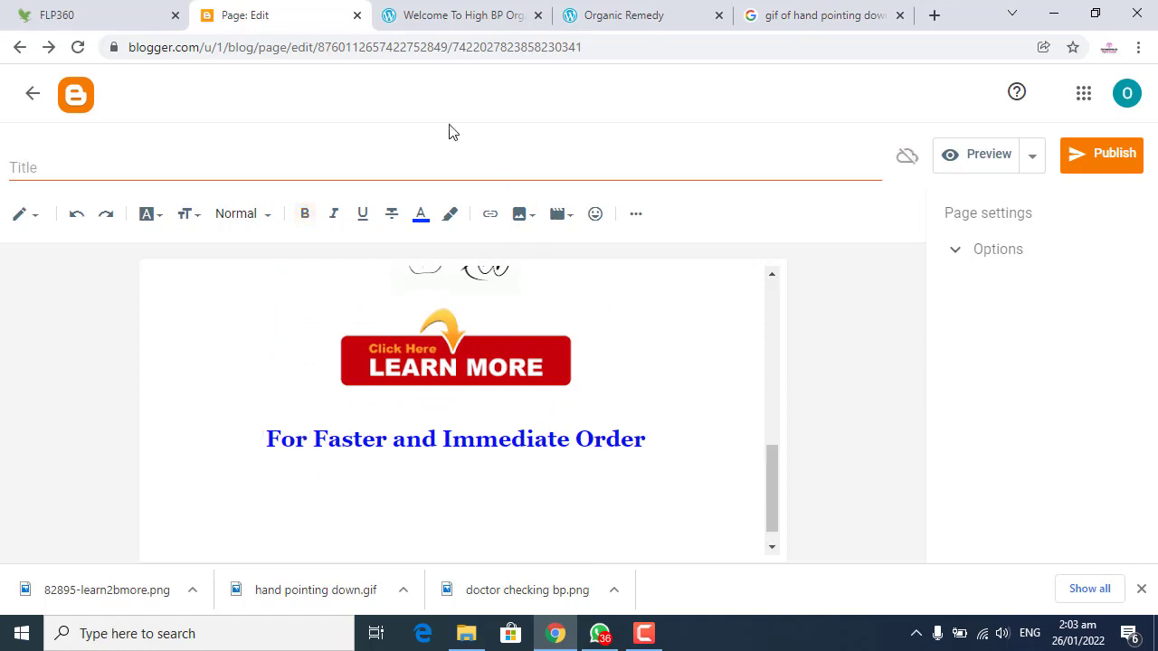
pyautogui.click(440, 14)
pyautogui.scroll(-1, 675, 347)
pyautogui.rightClick(563, 212)
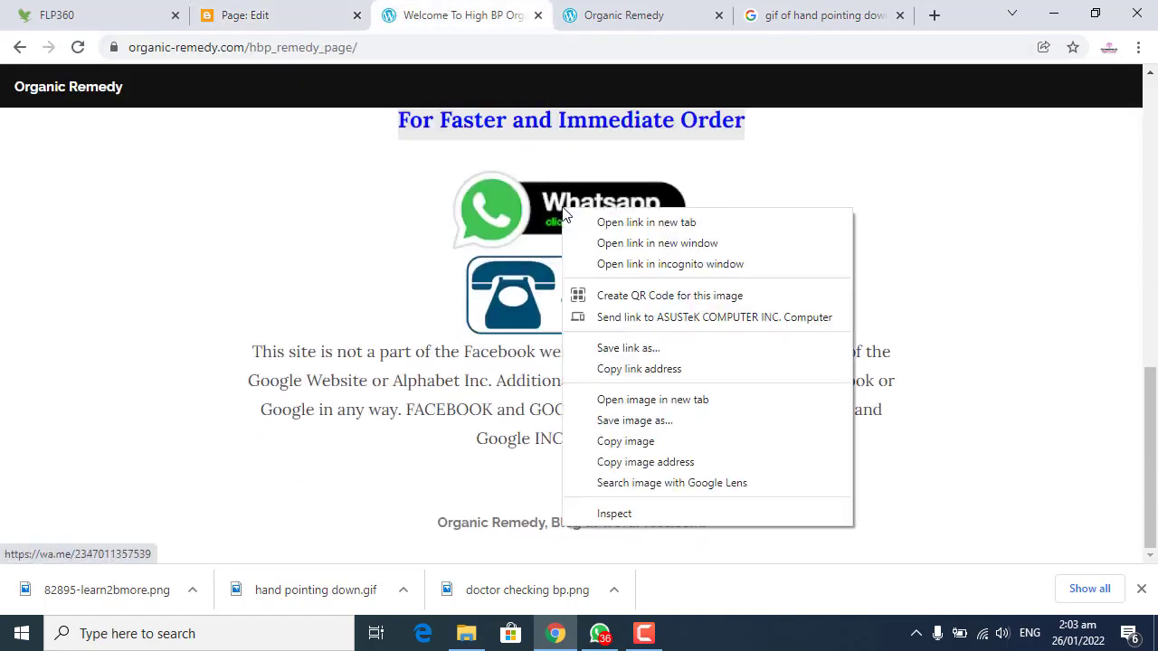
pyautogui.click(644, 421)
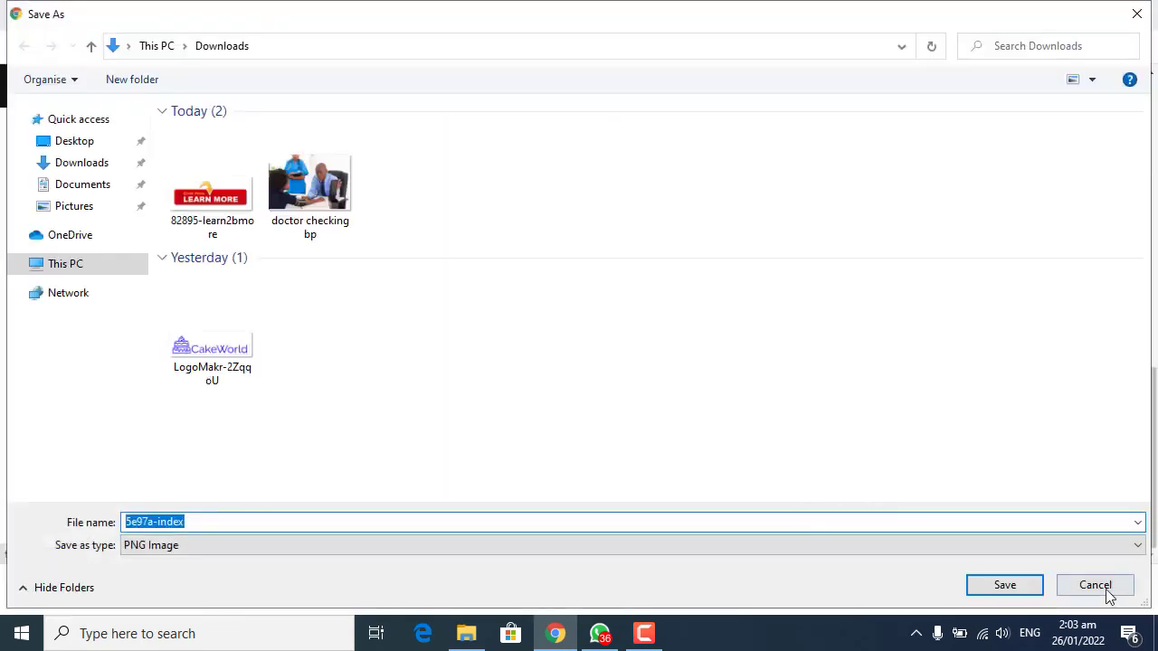
pyautogui.click(1107, 591)
# - Copy the WhatsApp "click to chat" image from the existing welcome page and paste it below the "For Faster and Immediate Order" line
pyautogui.rightClick(572, 228)
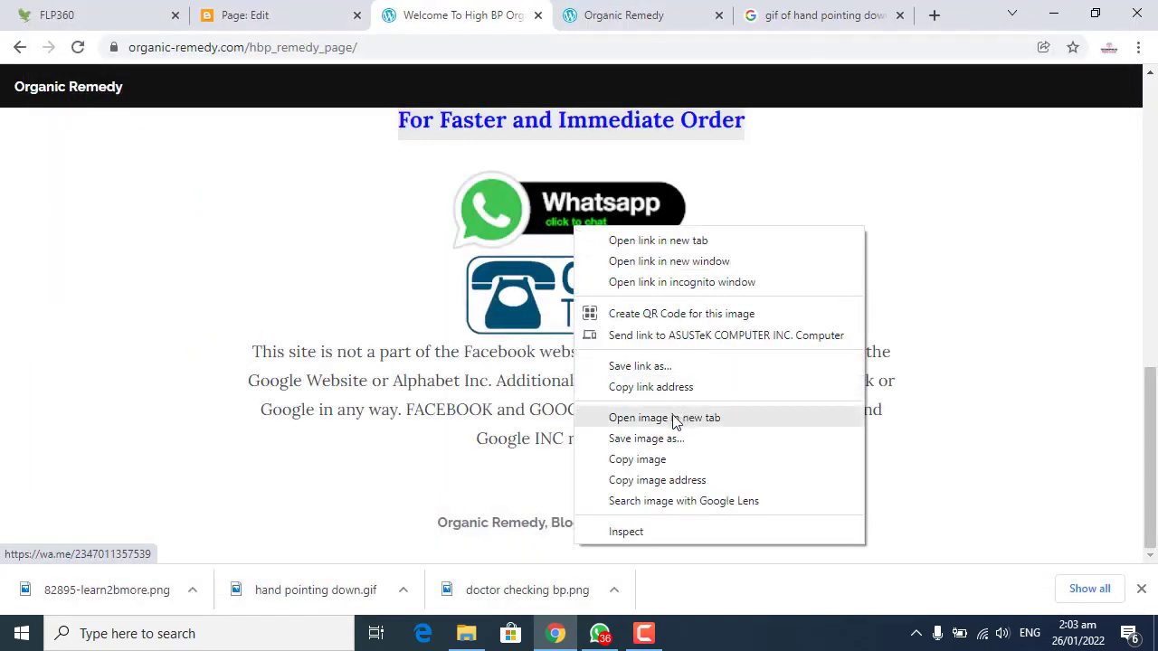
pyautogui.click(650, 459)
pyautogui.click(261, 13)
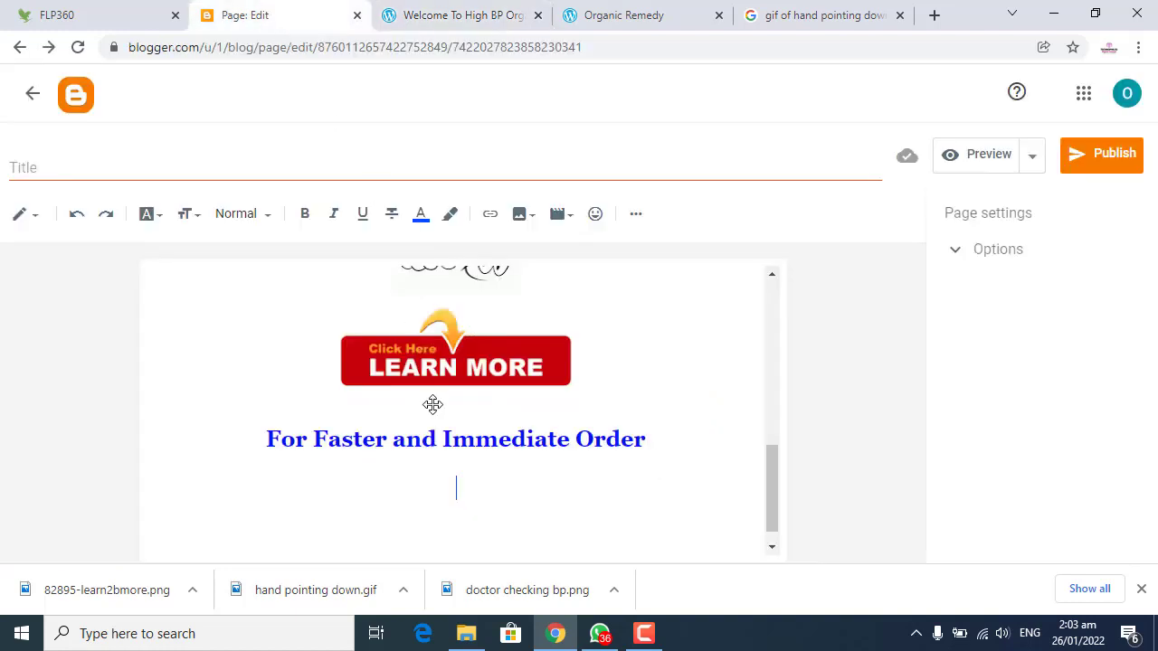
pyautogui.hotkey('ctrl', 'v')
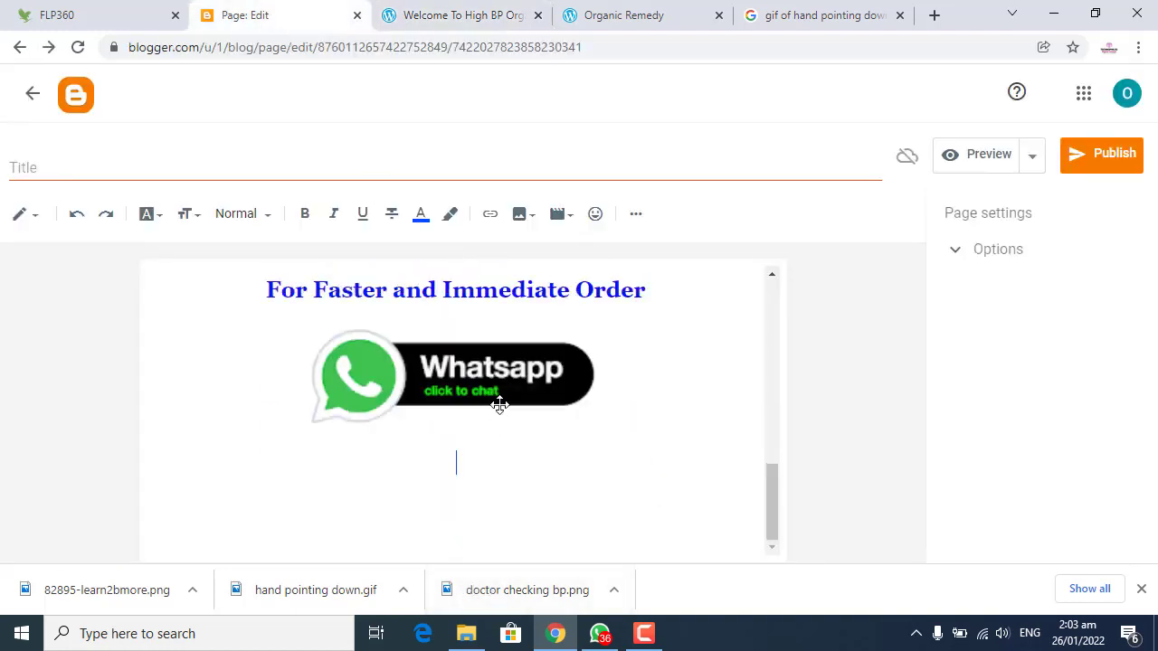
# - Copy the CLICK TO CALL image from the existing welcome page and paste it into the Blogger page alongside the WhatsApp button
pyautogui.click(480, 9)
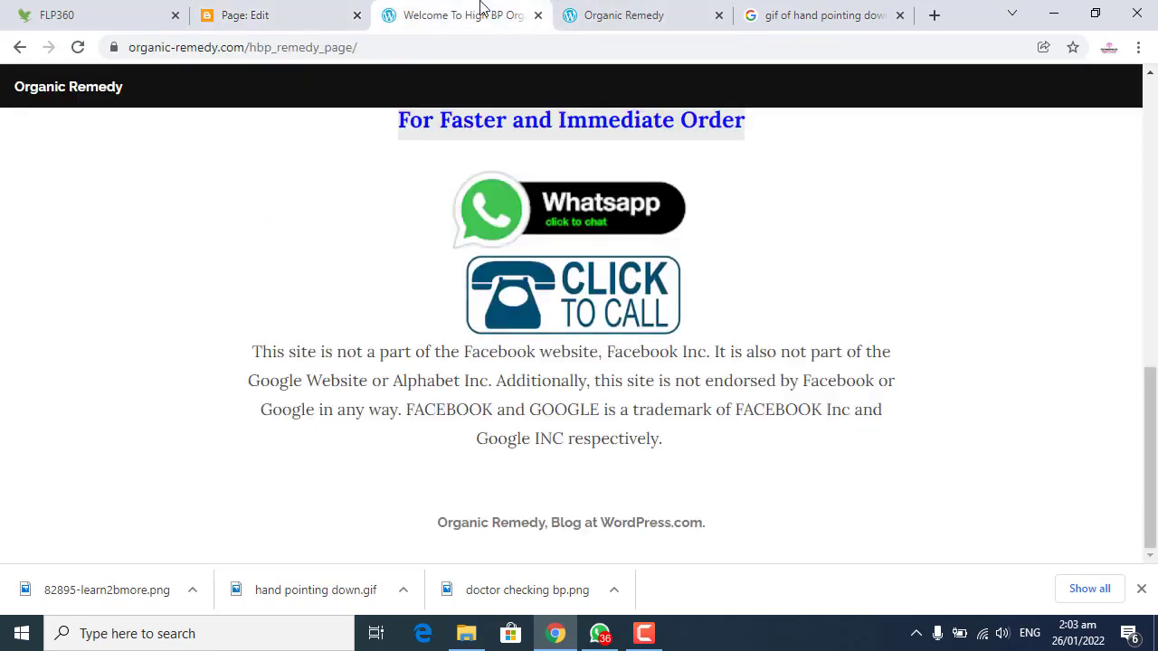
pyautogui.rightClick(572, 289)
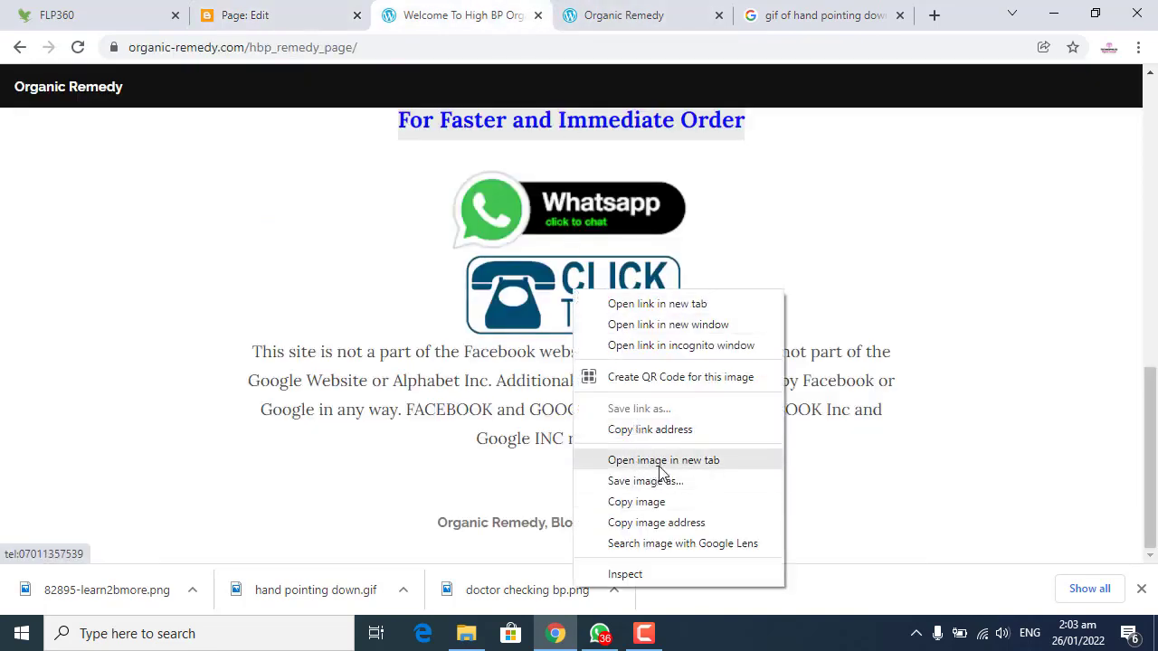
pyautogui.click(658, 504)
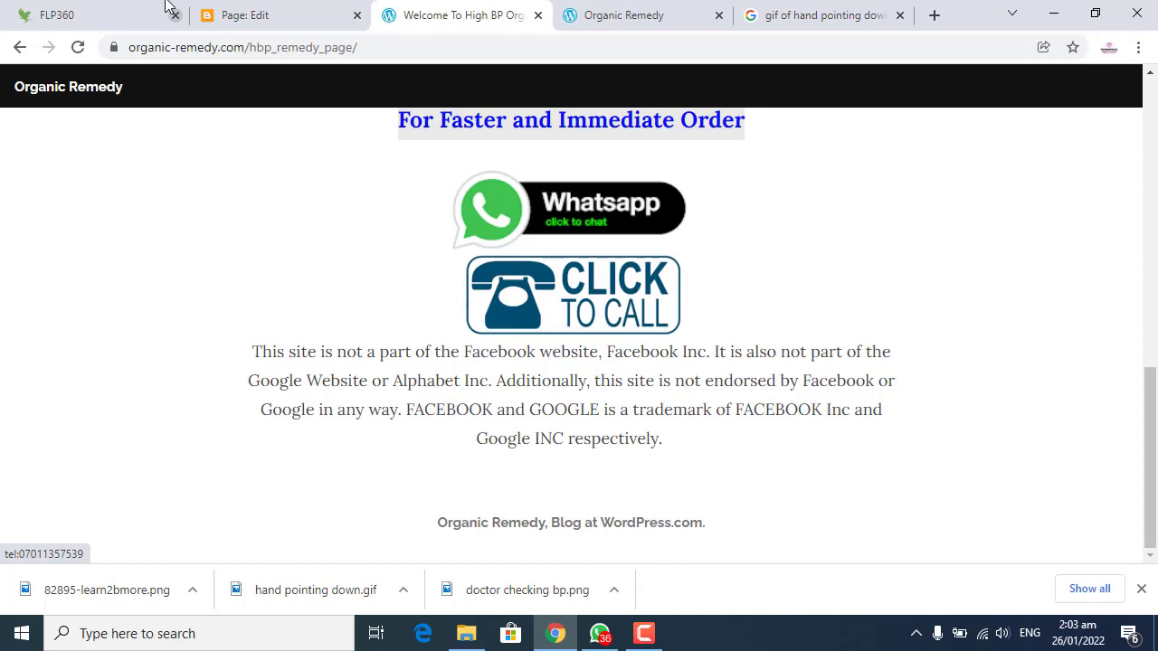
pyautogui.click(237, 13)
pyautogui.click(400, 484)
pyautogui.hotkey('ctrl', 'v')
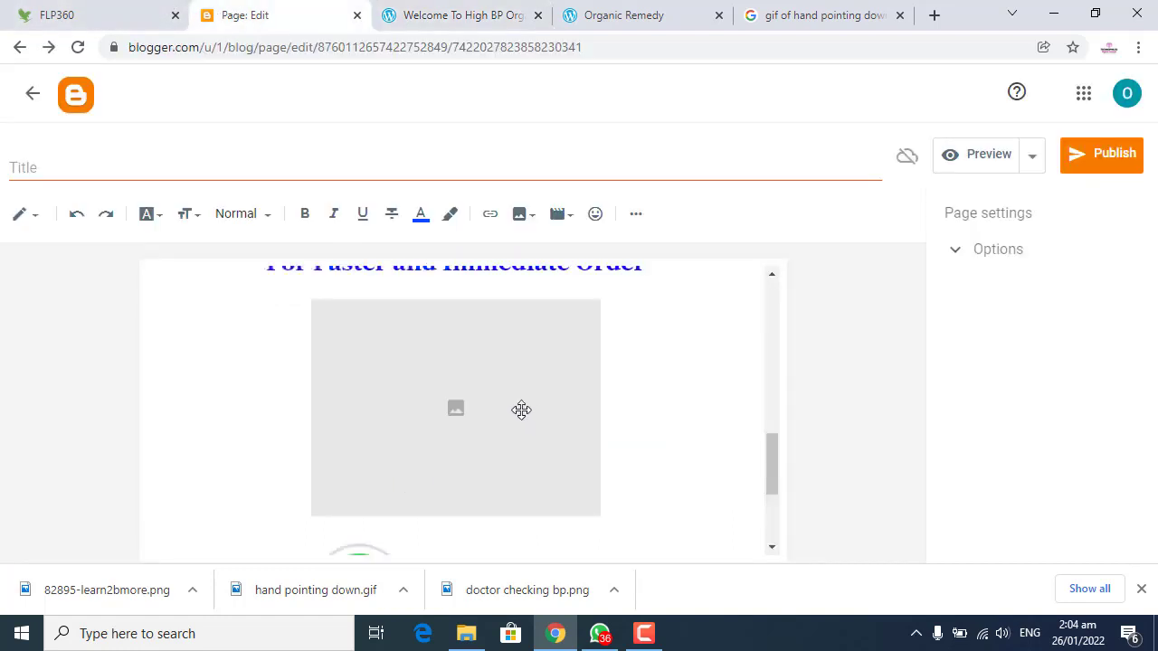
# - Shrink the CLICK TO CALL and WhatsApp button images to roughly the same width
pyautogui.scroll(4, 501, 437)
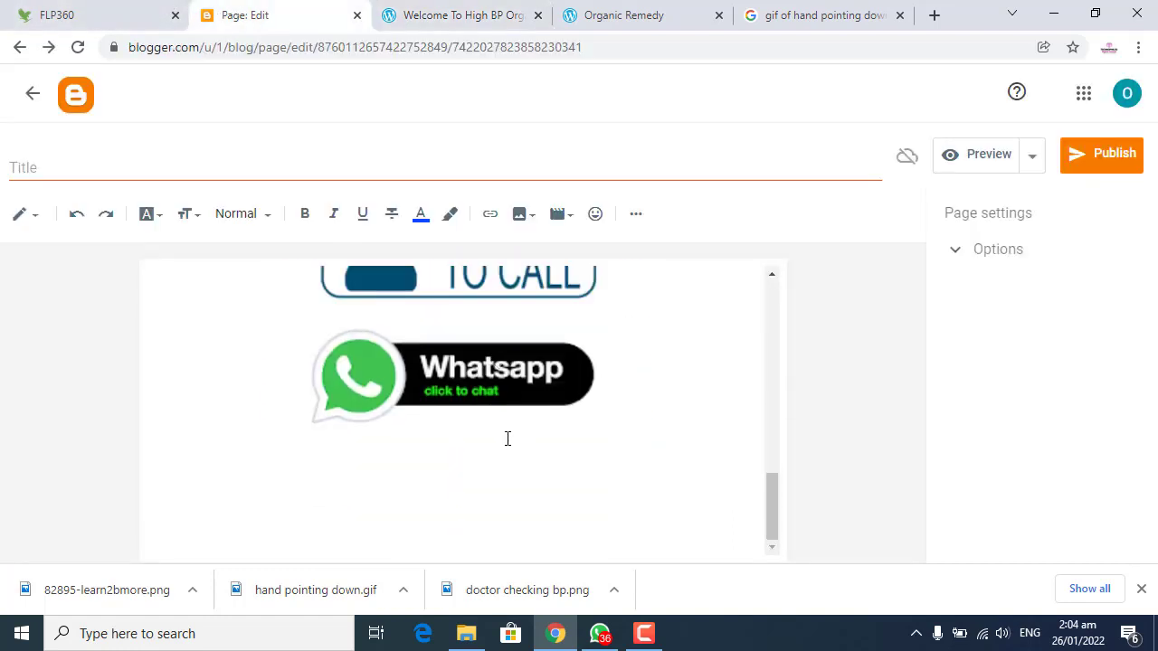
pyautogui.scroll(2, 505, 440)
pyautogui.scroll(-1, 503, 450)
pyautogui.scroll(-1, 497, 445)
pyautogui.scroll(1, 492, 453)
pyautogui.scroll(3, 489, 449)
pyautogui.scroll(-3, 489, 449)
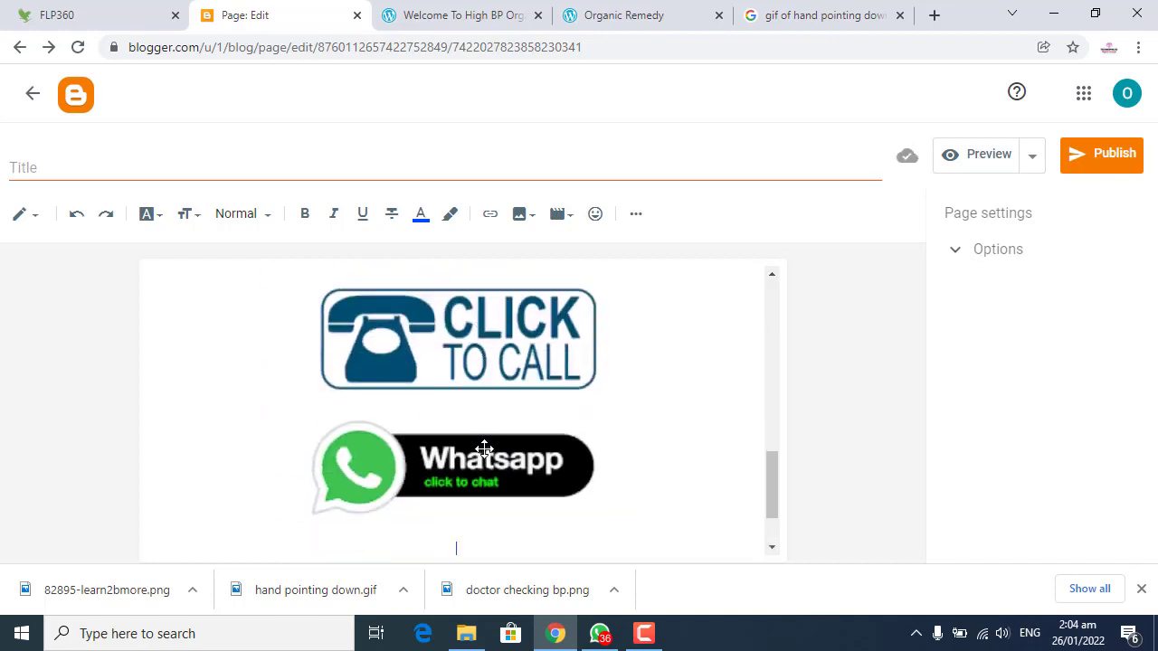
pyautogui.click(499, 386)
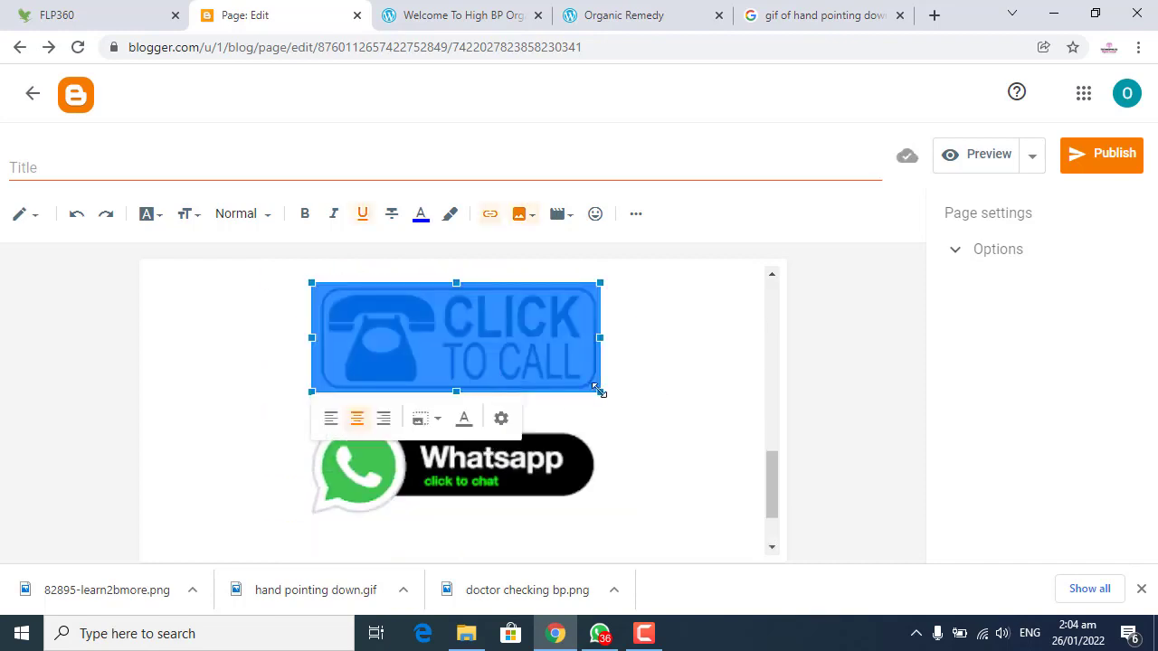
pyautogui.moveTo(600, 389); pyautogui.dragTo(512, 364)
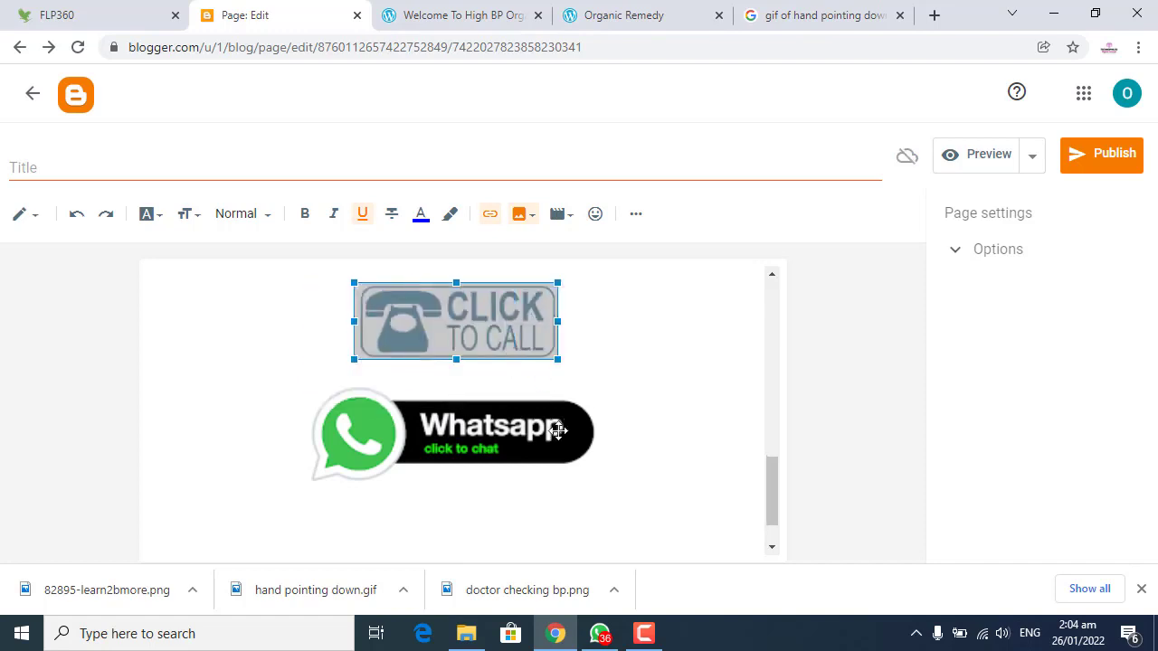
pyautogui.click(569, 443)
pyautogui.moveTo(599, 482); pyautogui.dragTo(550, 453)
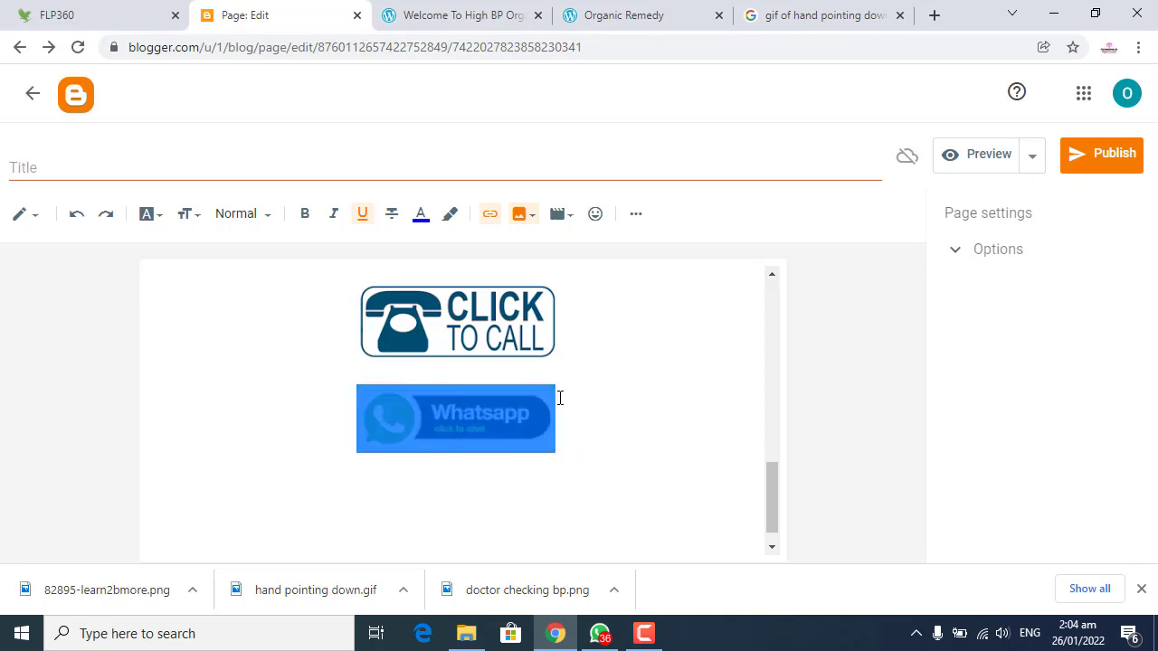
pyautogui.scroll(3, 559, 395)
# - Copy the Facebook and Google disclaimer paragraph at the end of the existing welcome page
pyautogui.click(443, 11)
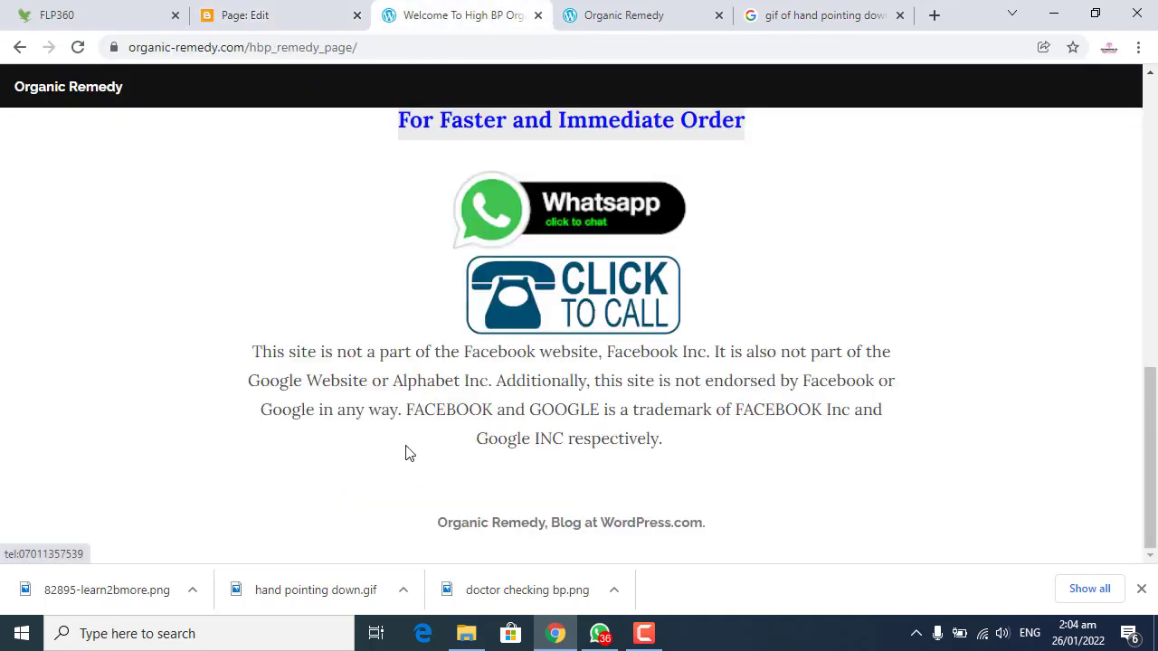
pyautogui.click(286, 352)
pyautogui.moveTo(281, 358); pyautogui.dragTo(688, 433)
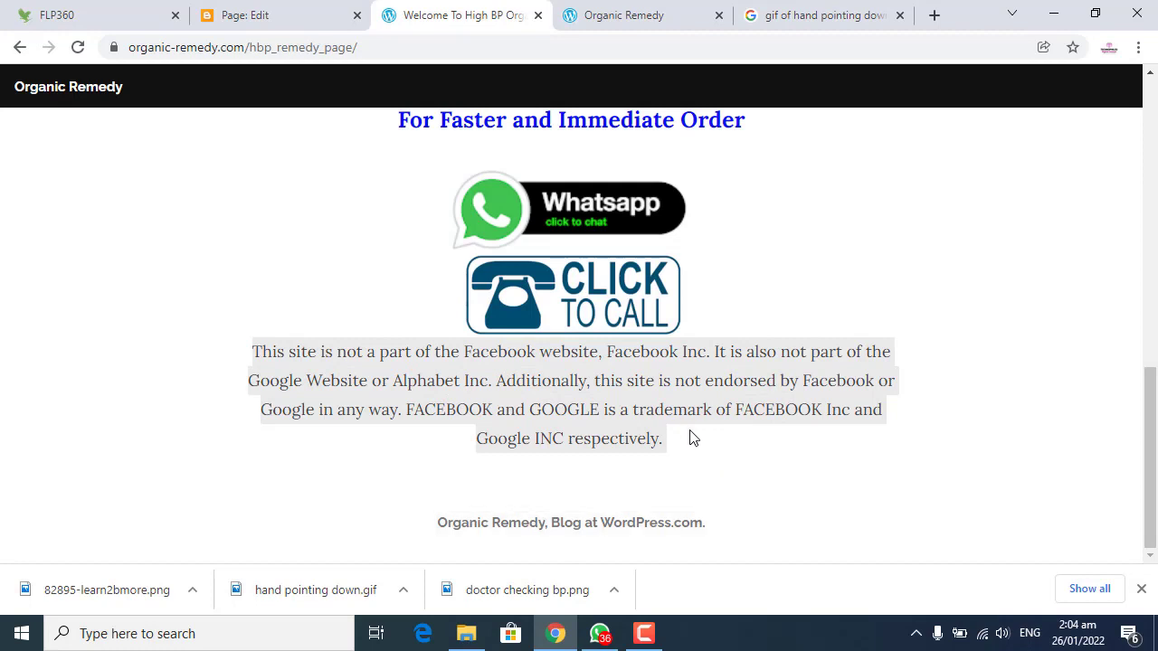
pyautogui.rightClick(583, 443)
pyautogui.click(661, 458)
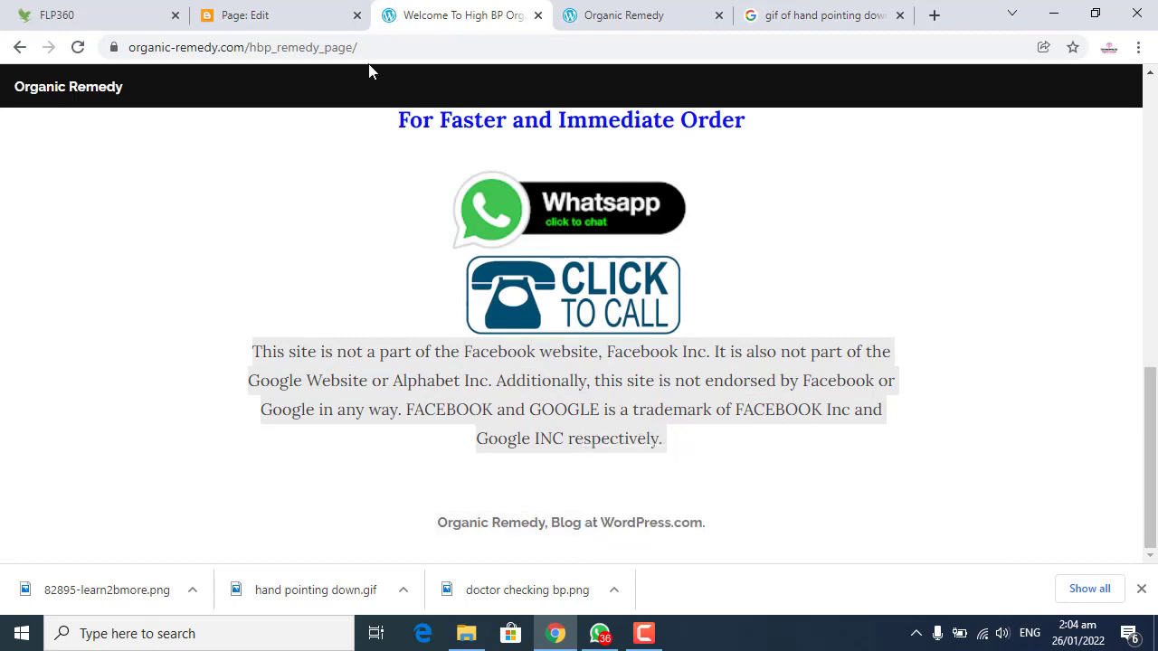
# - Add a horizontal divider line below the WhatsApp button and paste the disclaimer paragraph under it
pyautogui.click(317, 13)
pyautogui.scroll(-5, 573, 421)
pyautogui.click(589, 439)
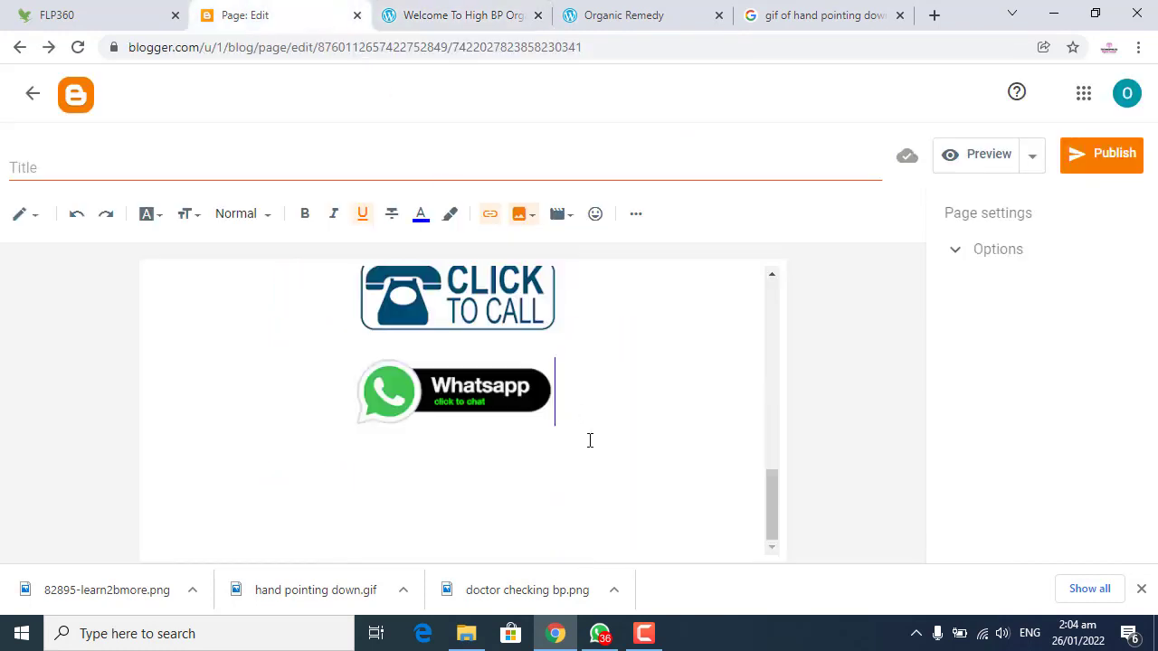
pyautogui.click(578, 469)
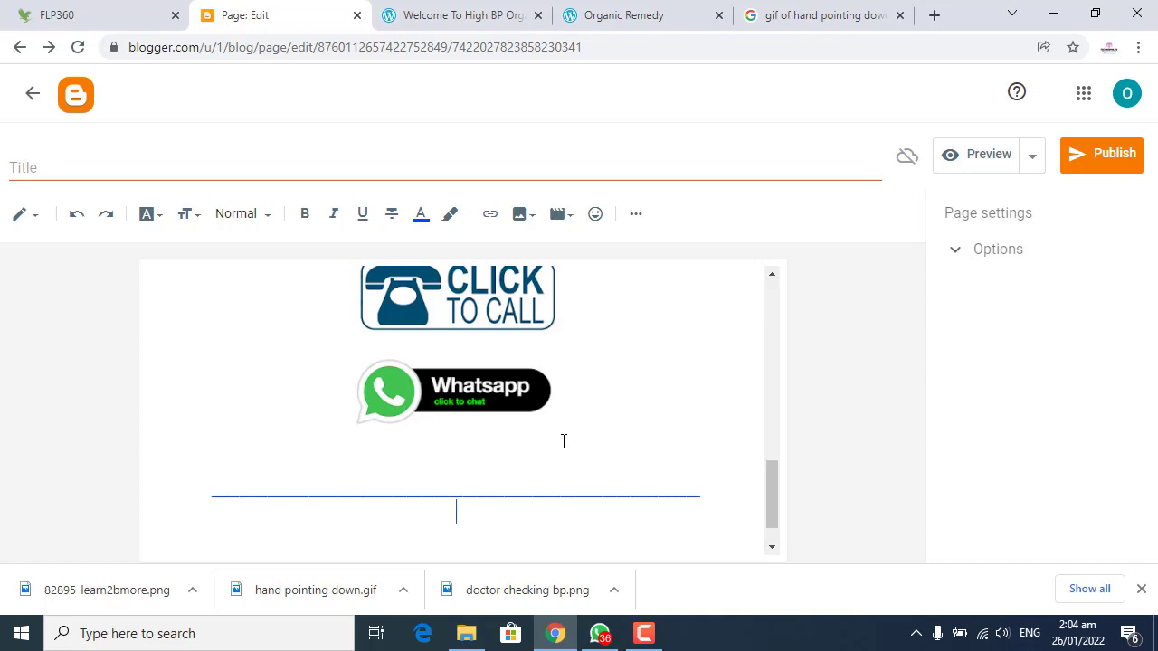
pyautogui.hotkey('ctrl', 'v')
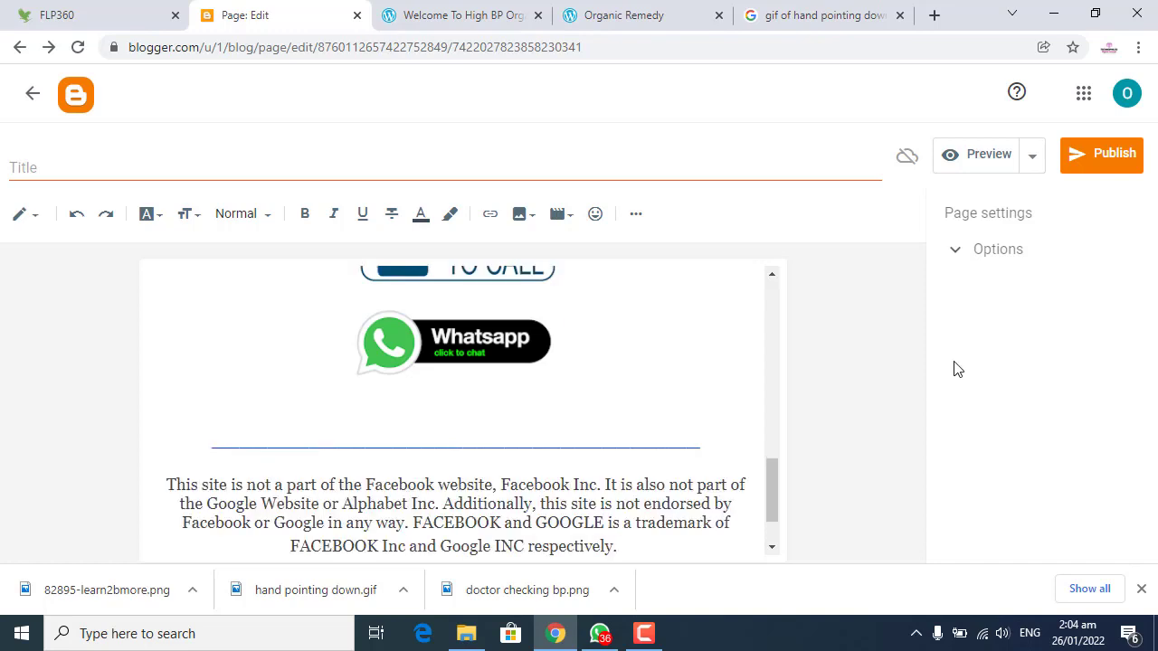
# - Delete the empty lines after the disclaimer paragraph
pyautogui.scroll(-2, 630, 403)
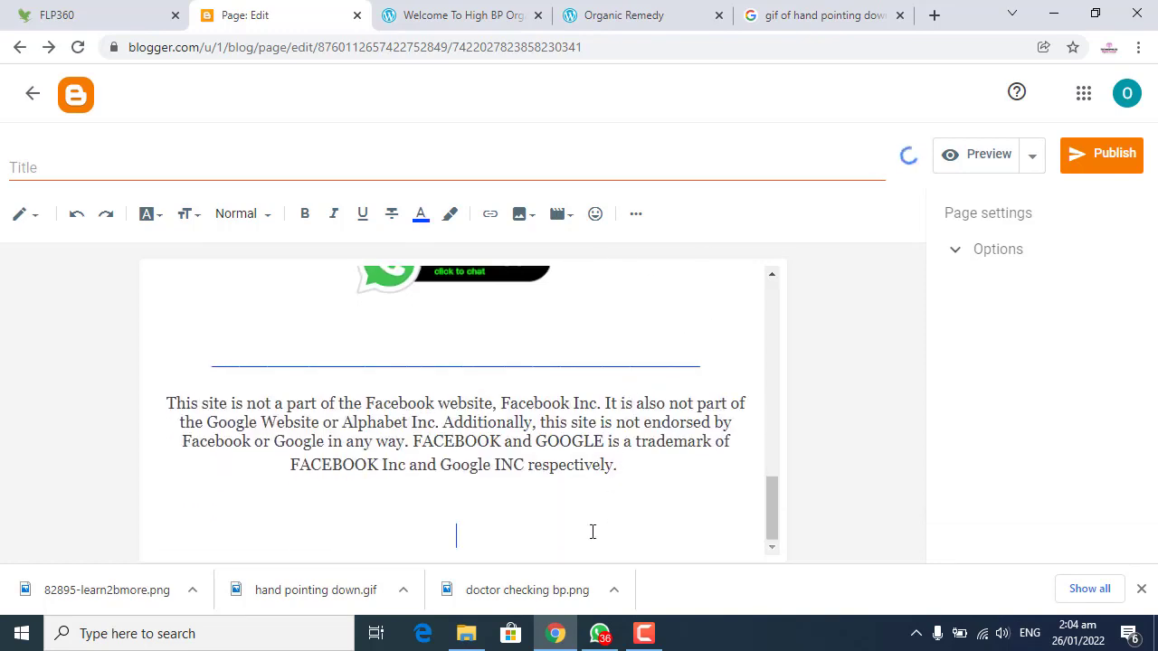
pyautogui.press('BackSpace')
pyautogui.press('BackSpace')
pyautogui.press('BackSpace')
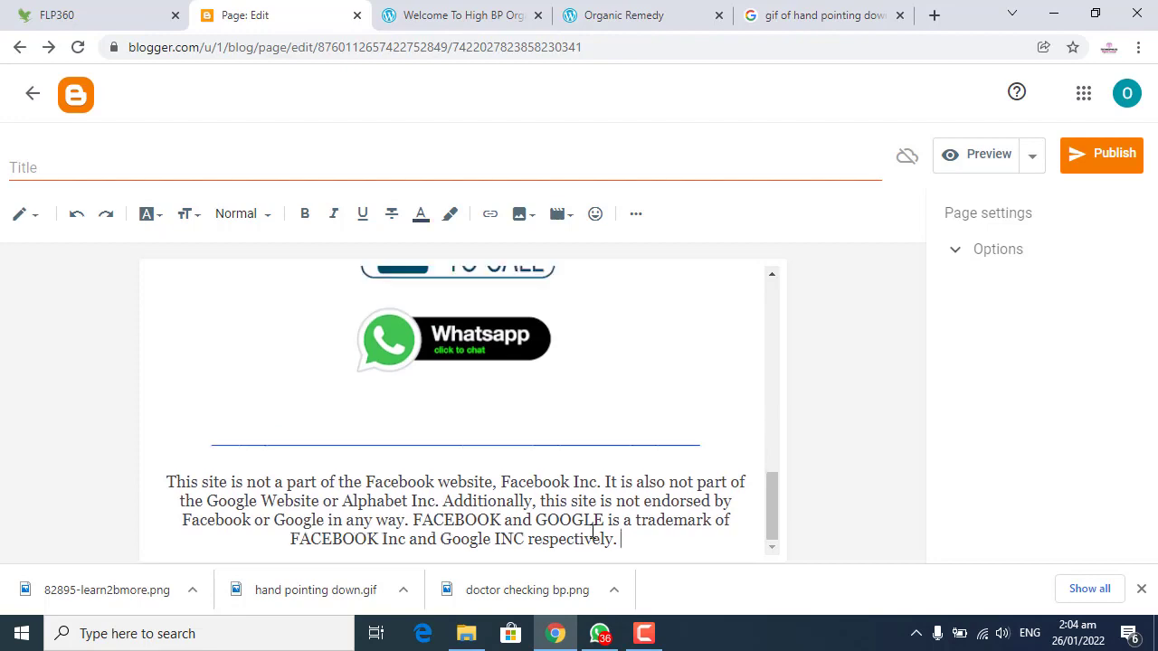
# - Check the page content from start to end and publish the page, confirming the publication
pyautogui.scroll(15, 631, 418)
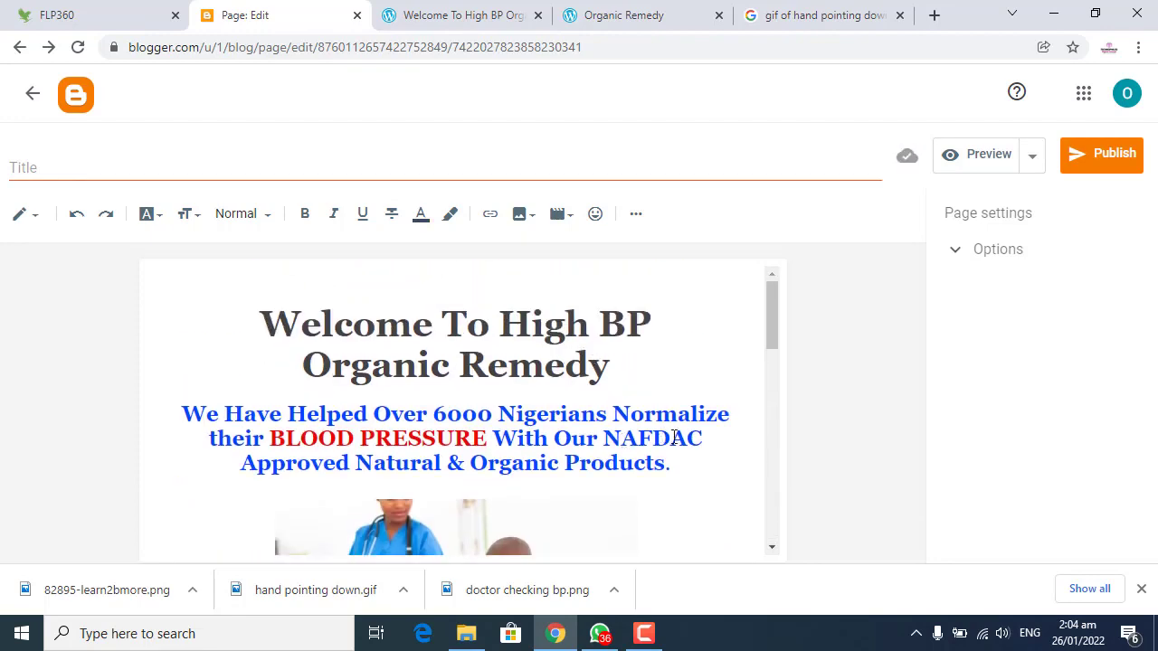
pyautogui.scroll(-15, 687, 416)
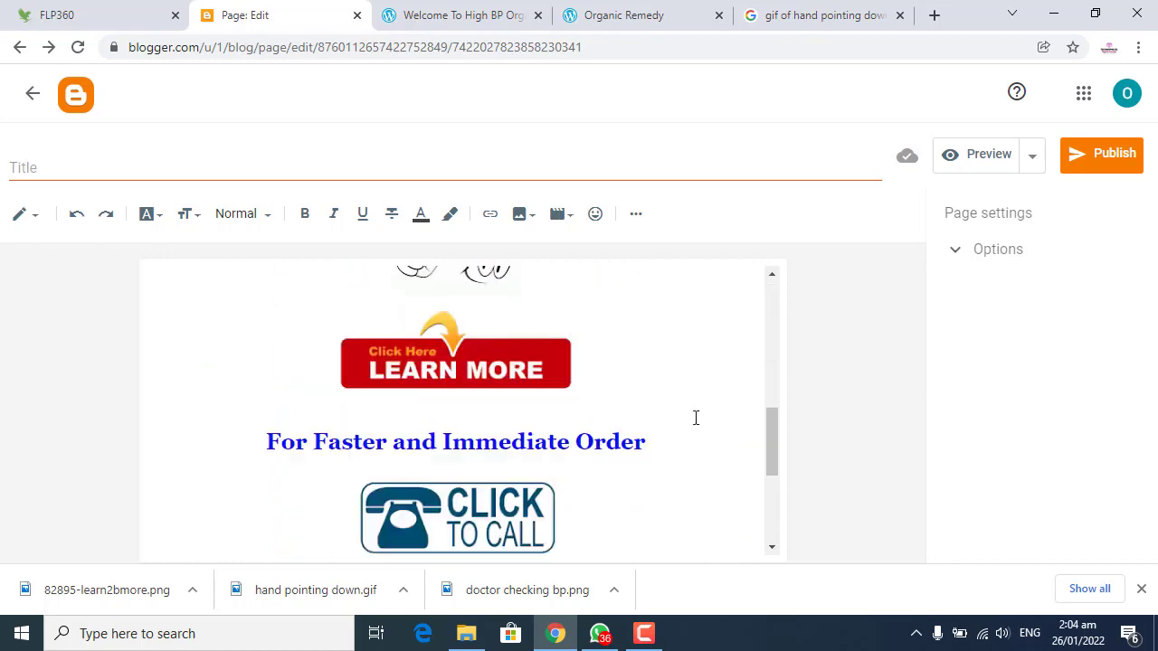
pyautogui.click(1102, 160)
pyautogui.click(651, 362)
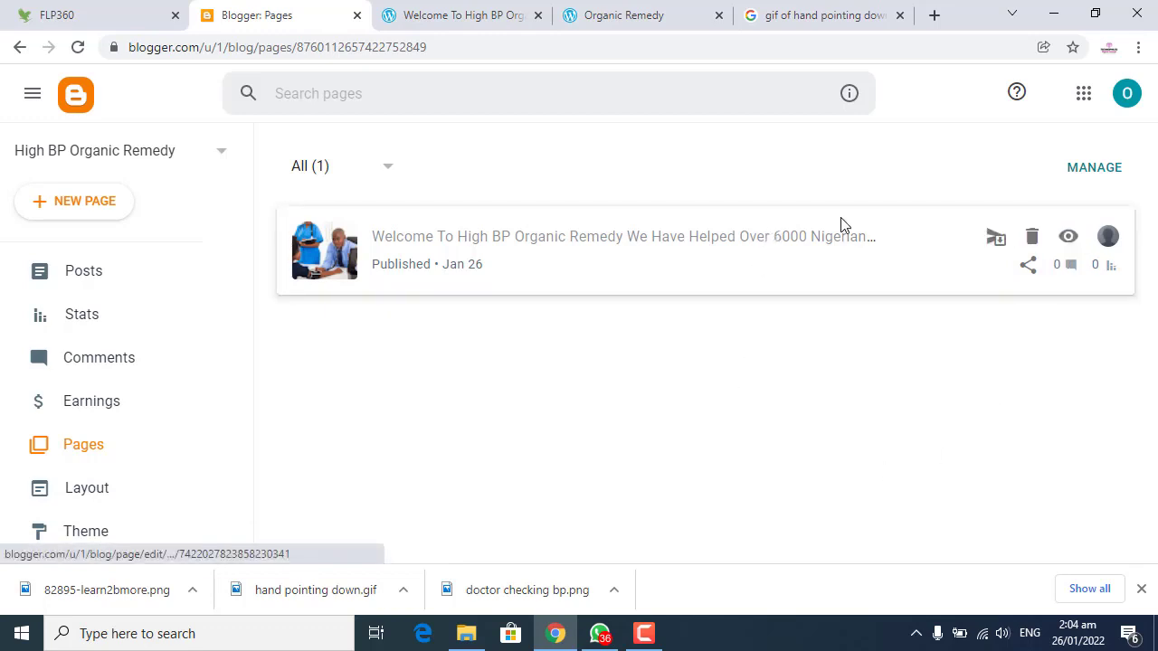
# - Open the published page on the blog and look it over down to the disclaimer
pyautogui.click(1069, 240)
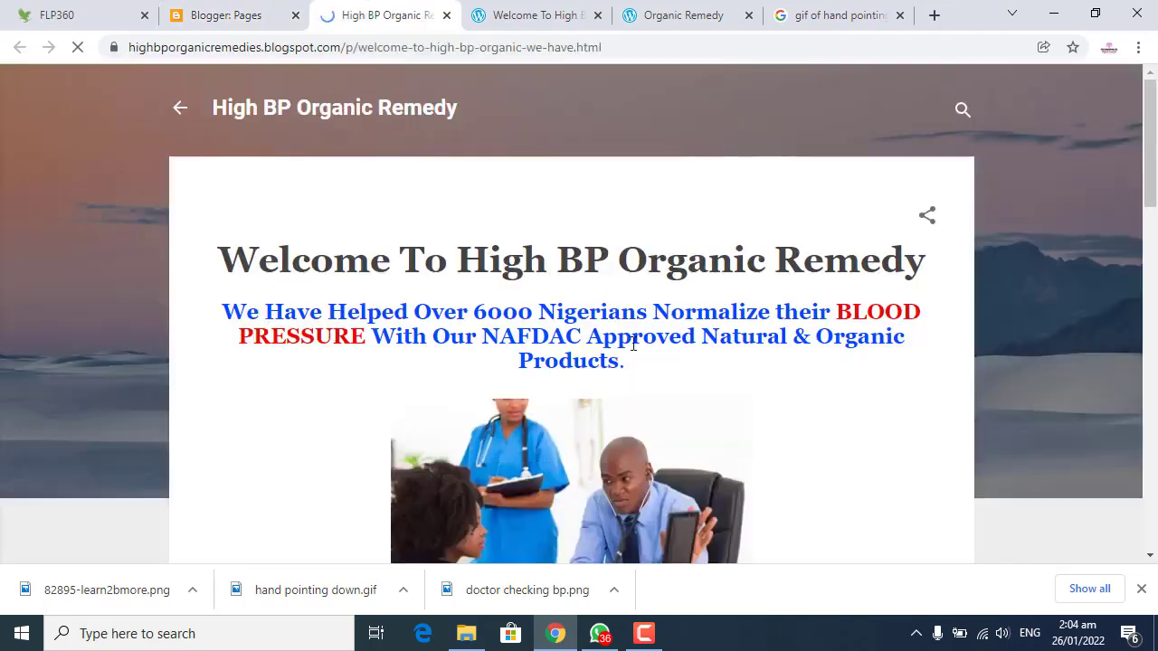
pyautogui.scroll(-7, 650, 345)
pyautogui.scroll(-4, 649, 351)
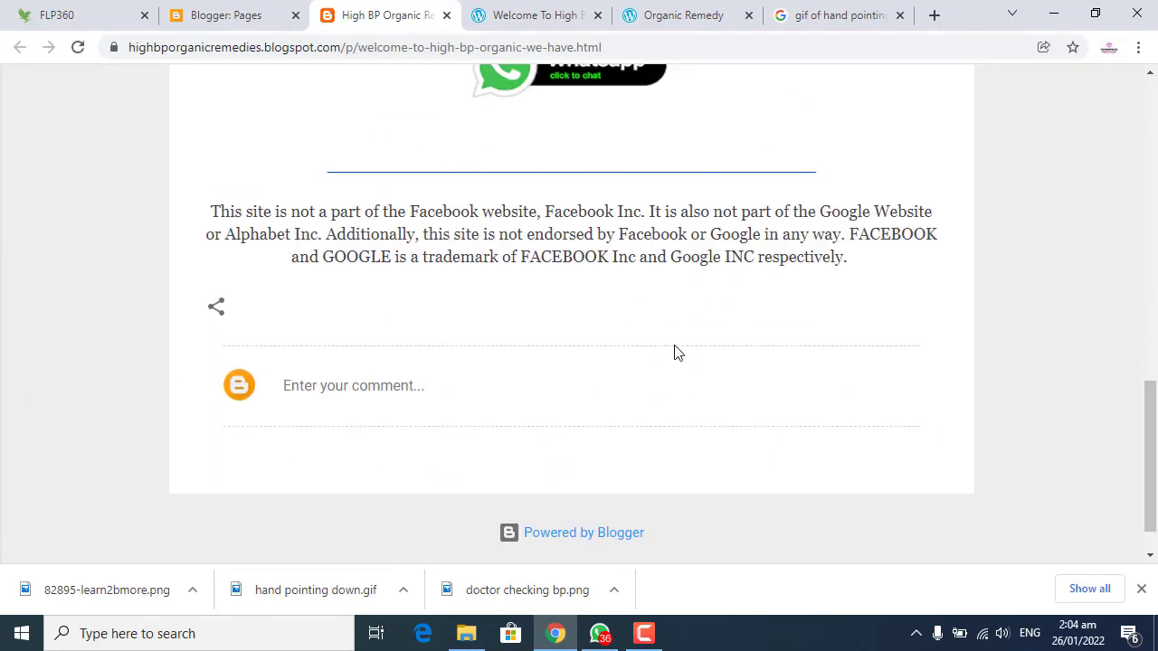
pyautogui.scroll(10, 655, 321)
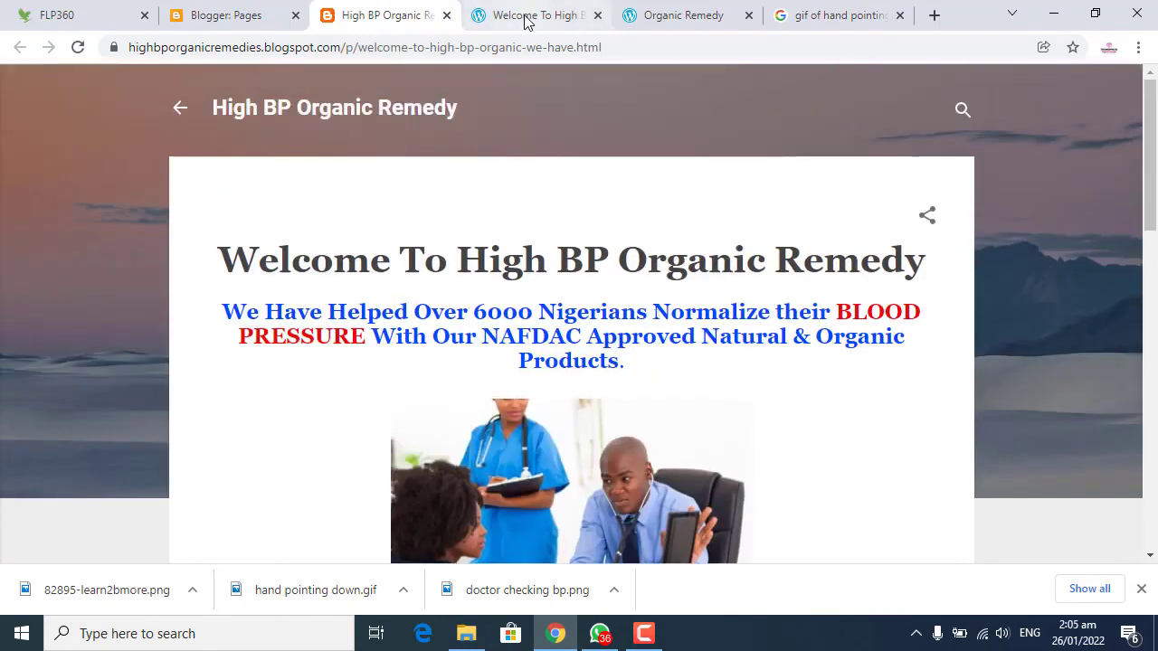
# - Compare the published blog page with the existing WordPress welcome page
pyautogui.click(529, 17)
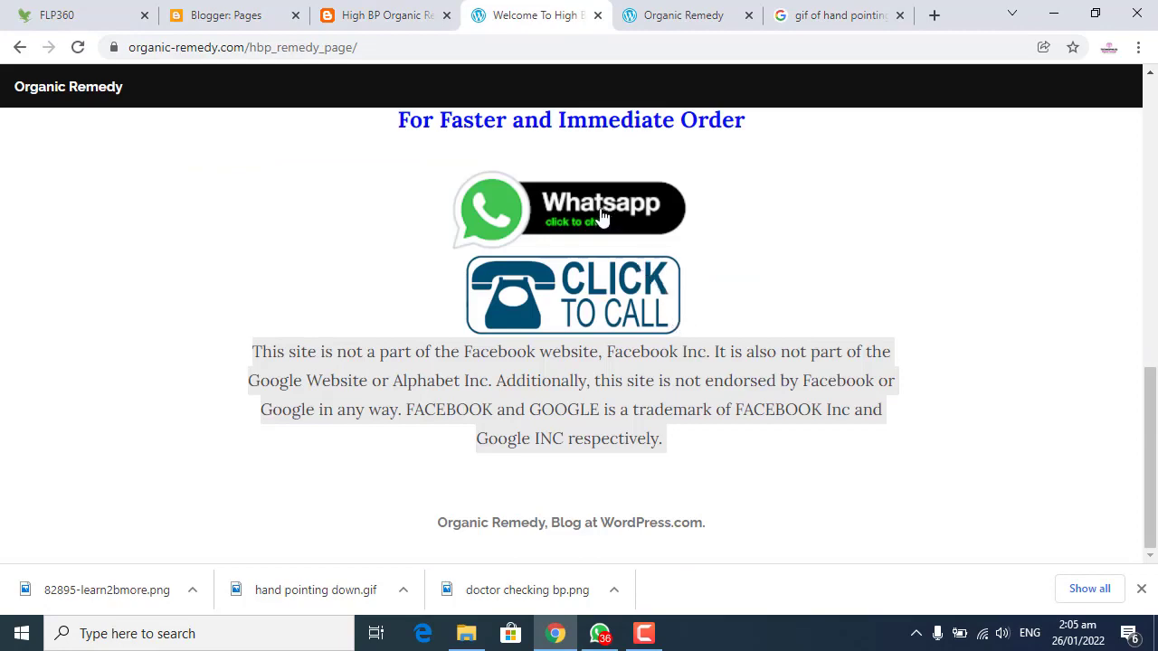
pyautogui.scroll(15, 633, 236)
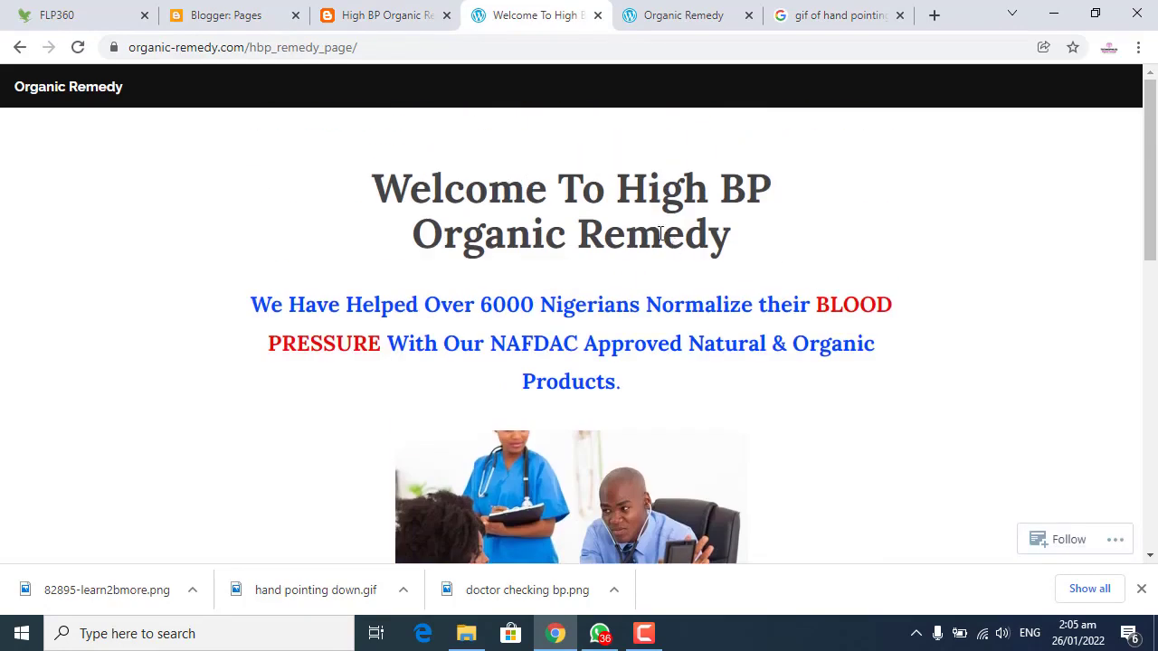
pyautogui.click(376, 16)
pyautogui.scroll(-3, 587, 330)
pyautogui.scroll(3, 587, 329)
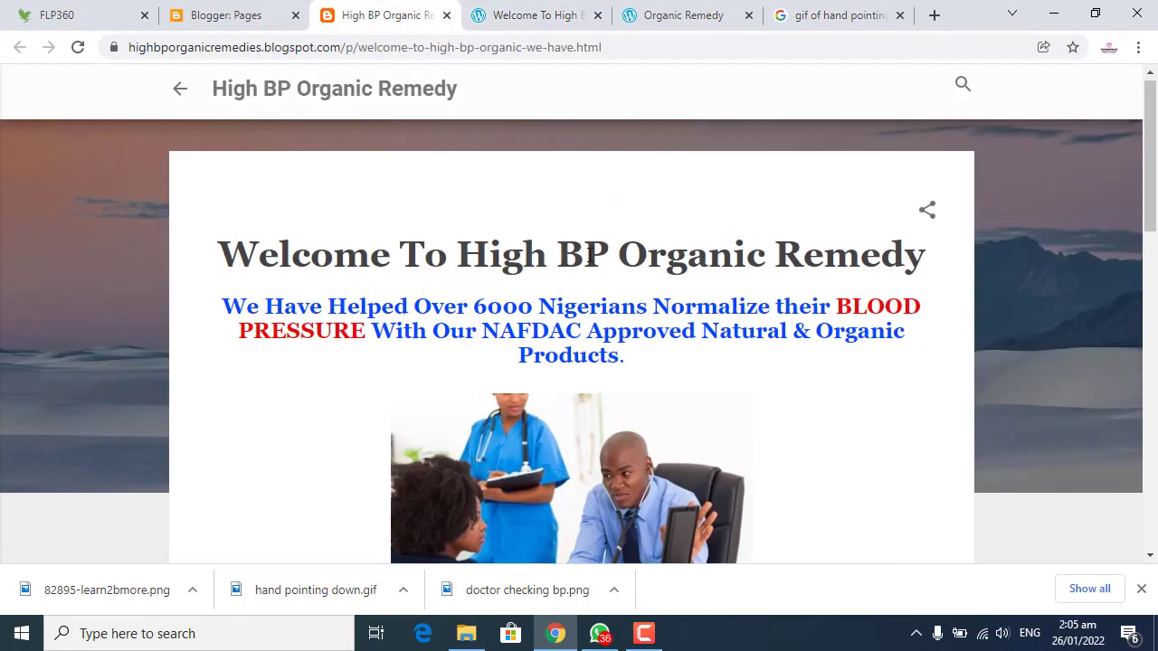
pyautogui.click(543, 13)
pyautogui.click(420, 24)
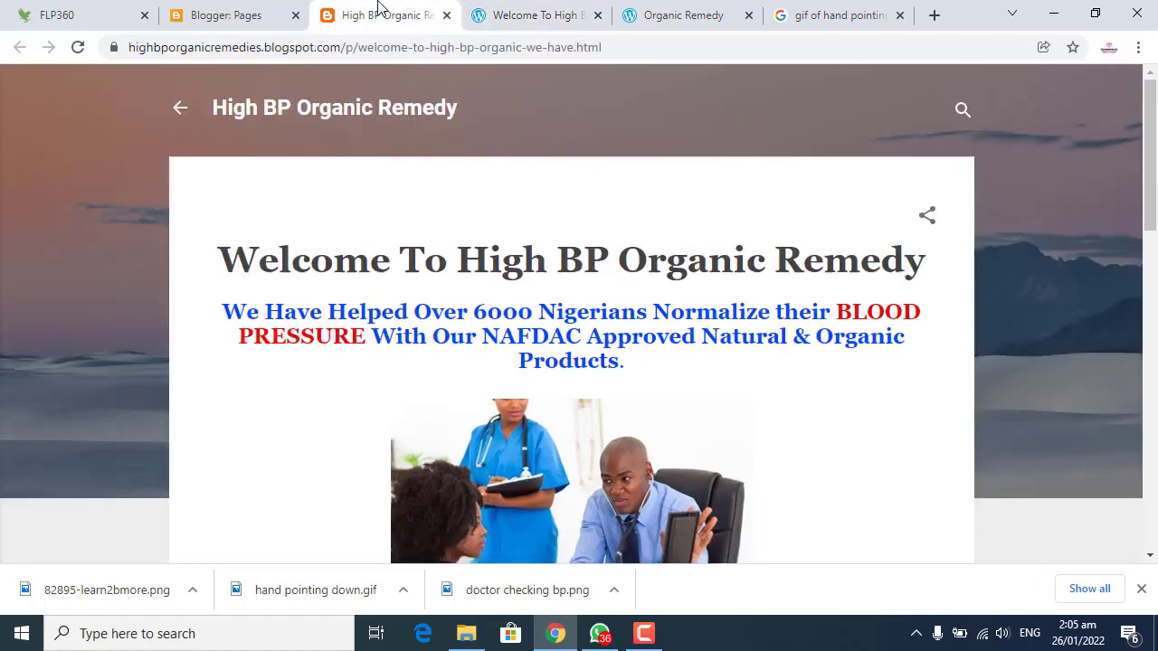
# - Look over the existing remedy solution article back to its opening headline
pyautogui.click(254, 10)
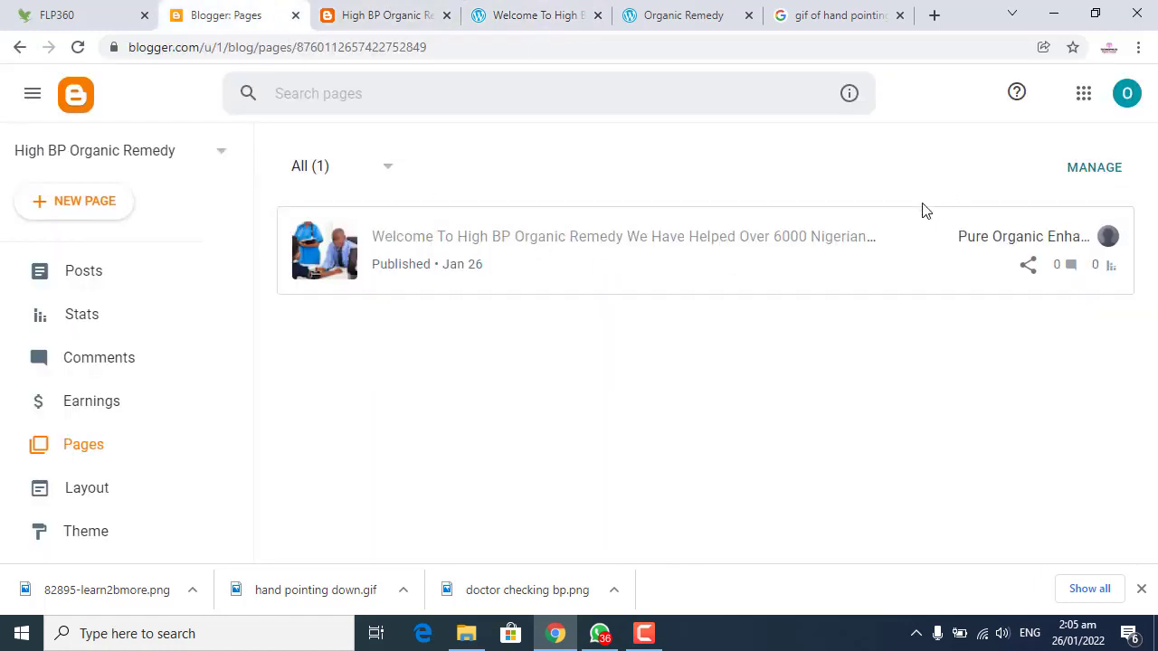
pyautogui.click(644, 16)
pyautogui.scroll(6, 615, 262)
pyautogui.scroll(20, 618, 293)
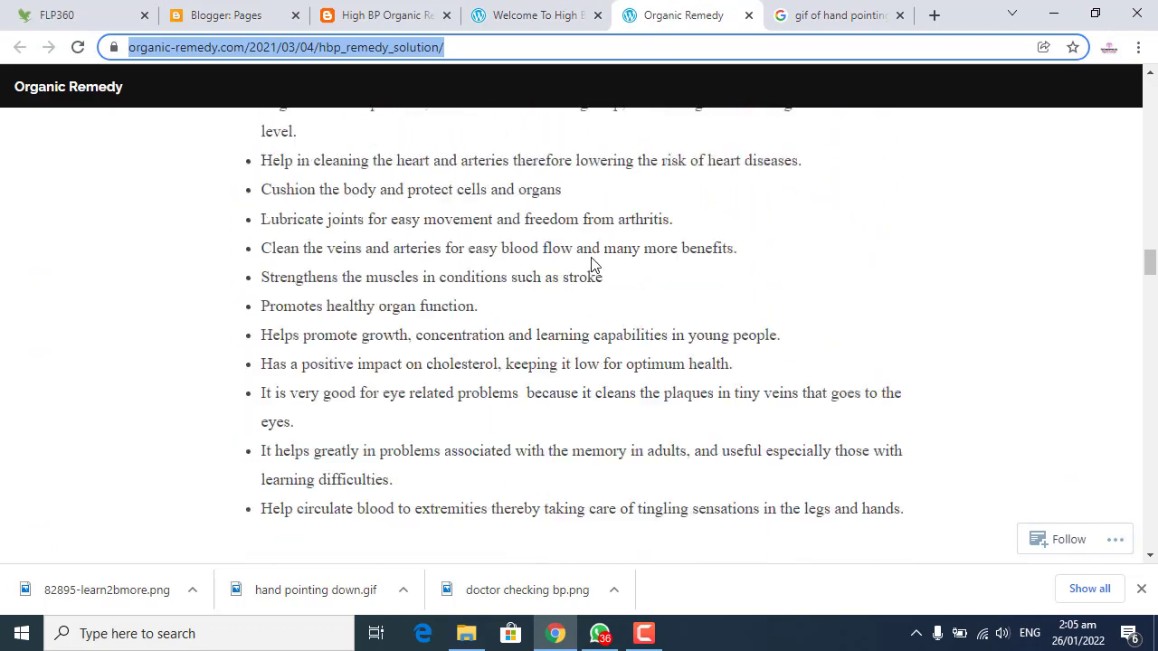
pyautogui.scroll(4, 636, 258)
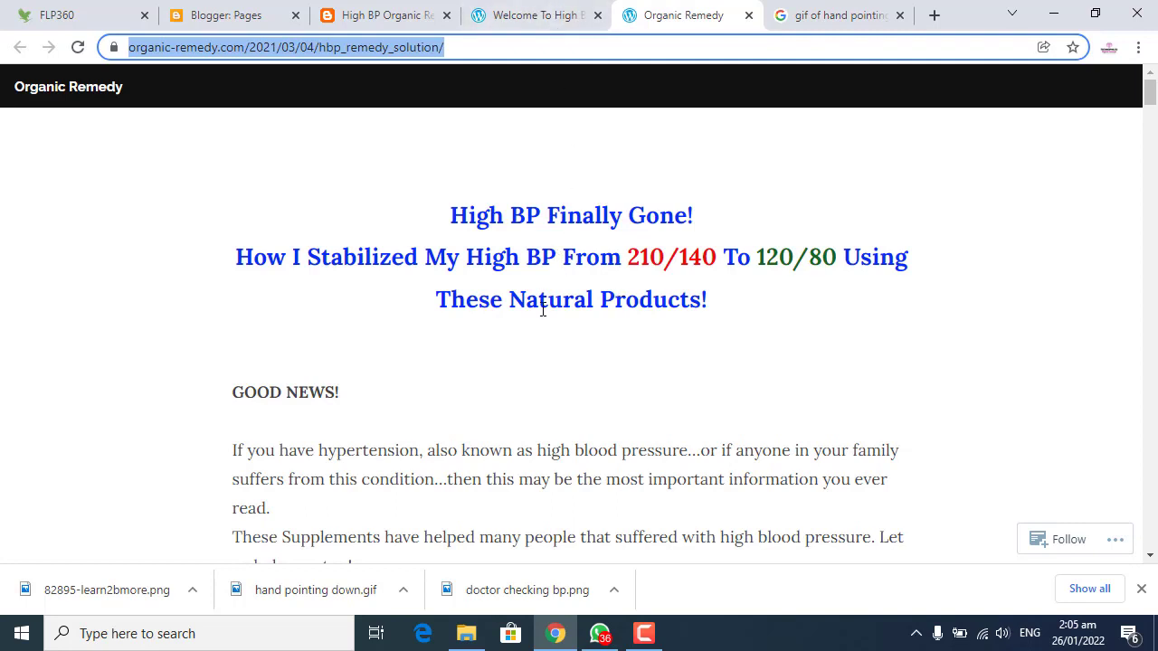
# - Create a new blank post in the High BP Organic Remedy blog on Blogger
pyautogui.click(234, 27)
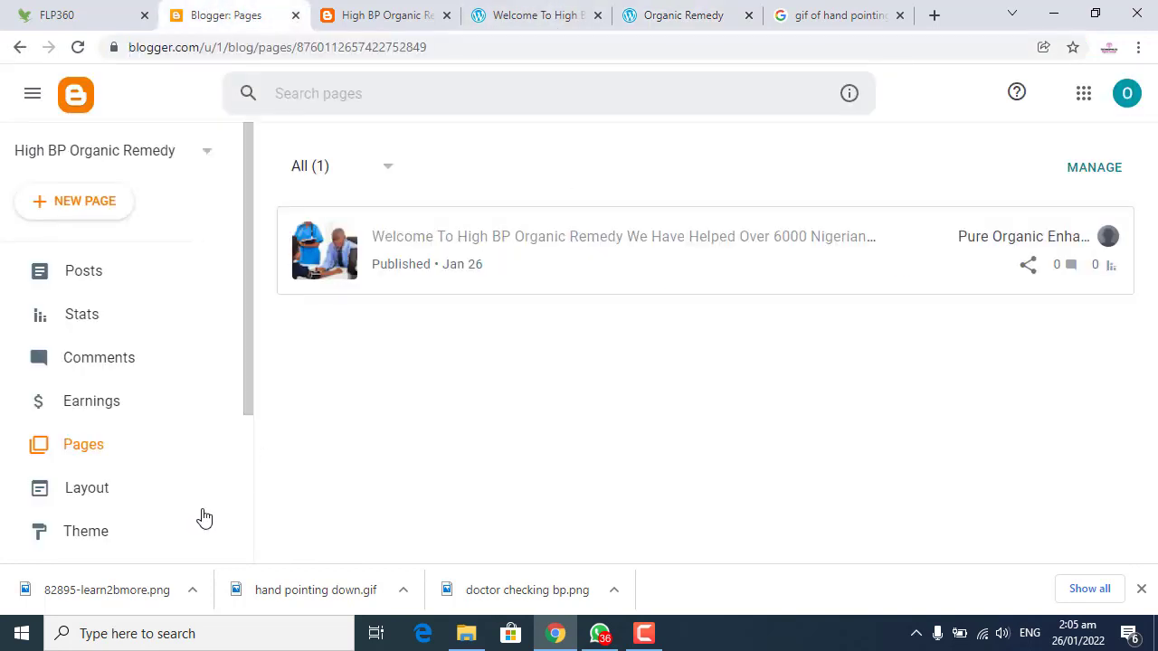
pyautogui.click(75, 271)
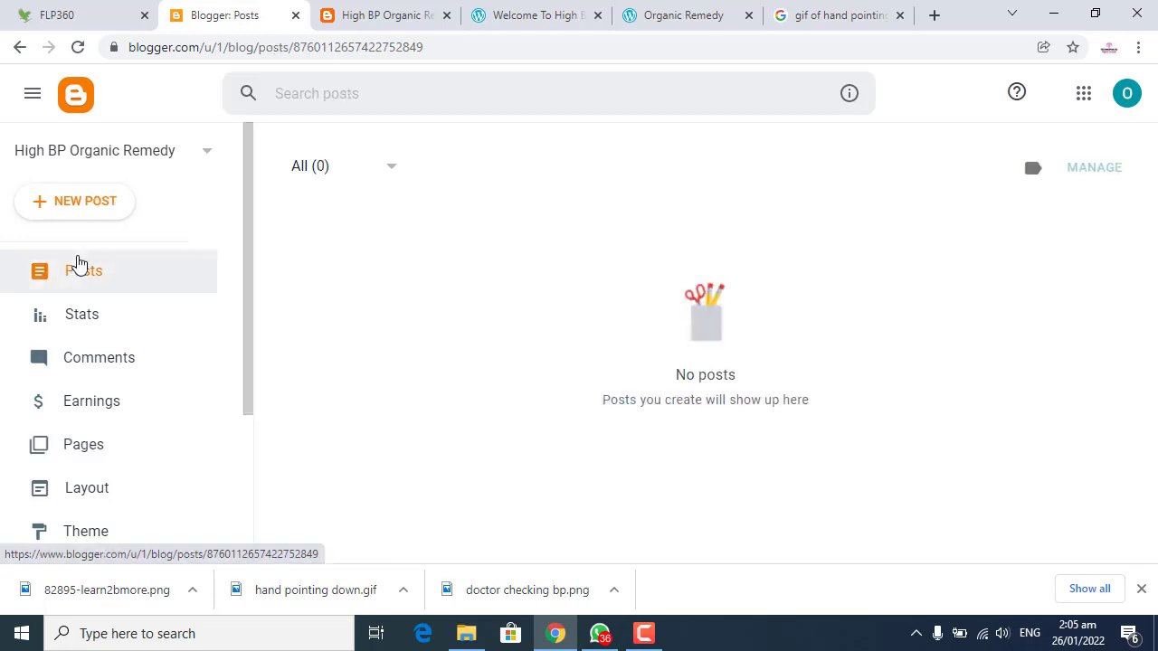
pyautogui.click(50, 451)
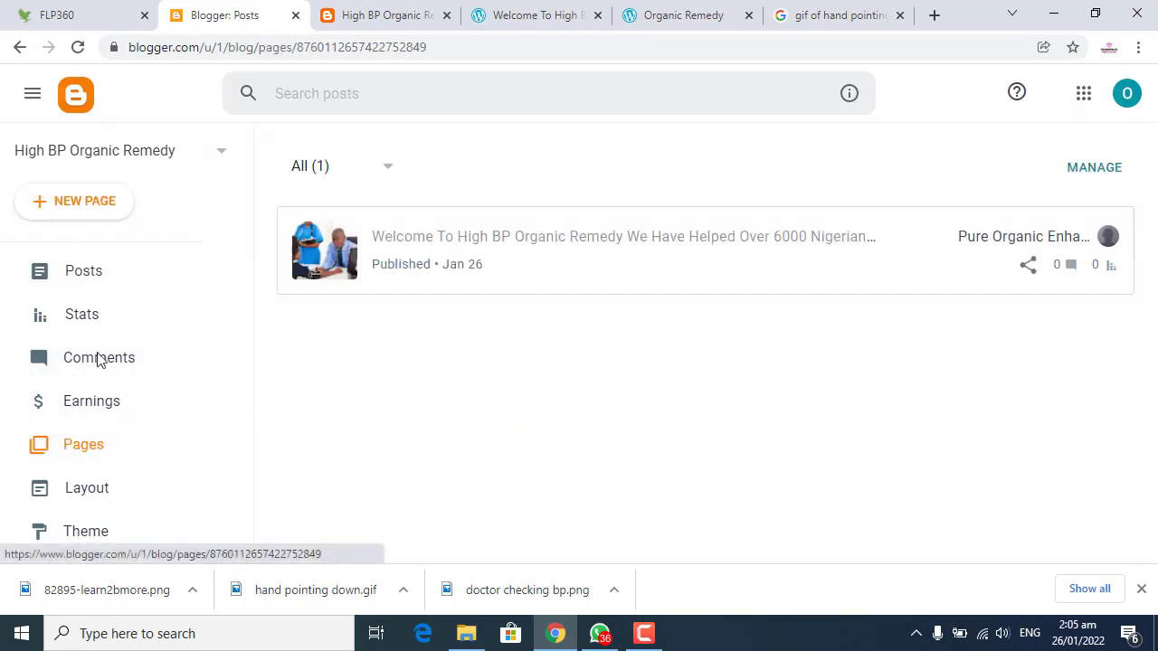
pyautogui.click(98, 274)
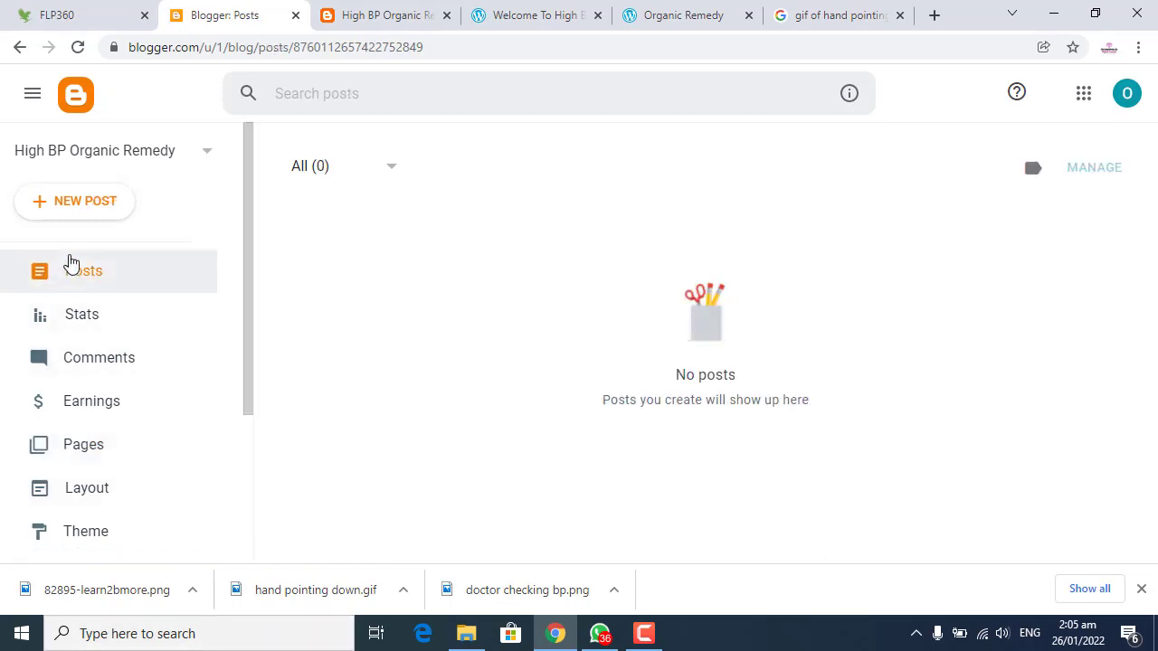
pyautogui.click(79, 210)
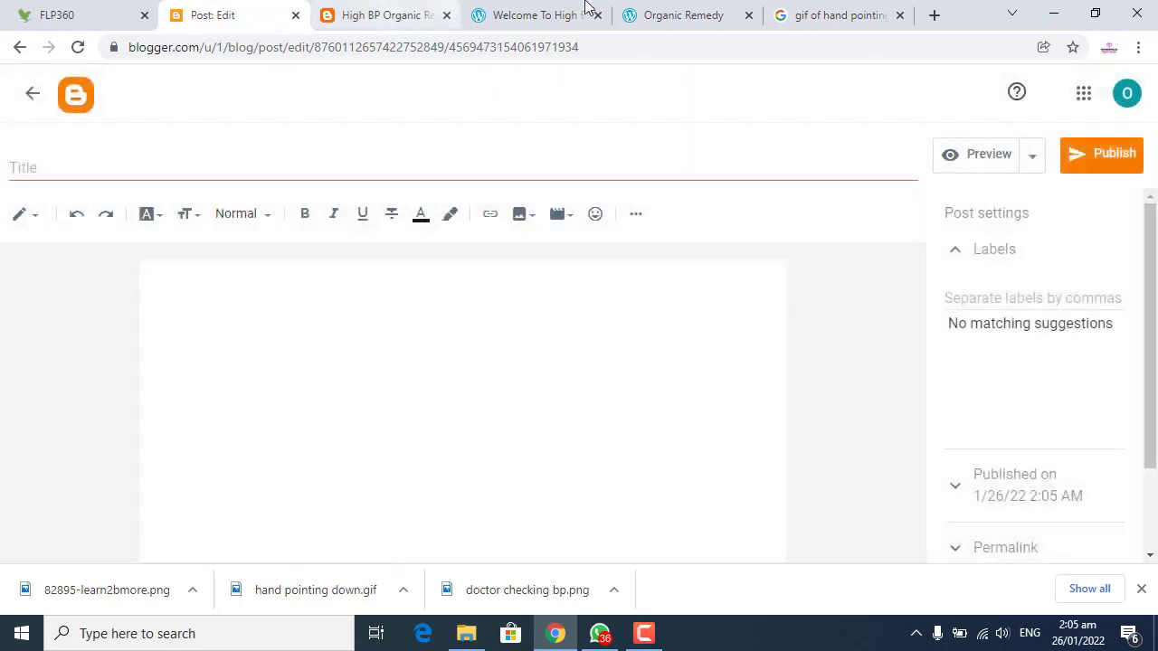
# - Move the remedy solution article's browser tab directly beside the Blogger post editor
pyautogui.click(528, 18)
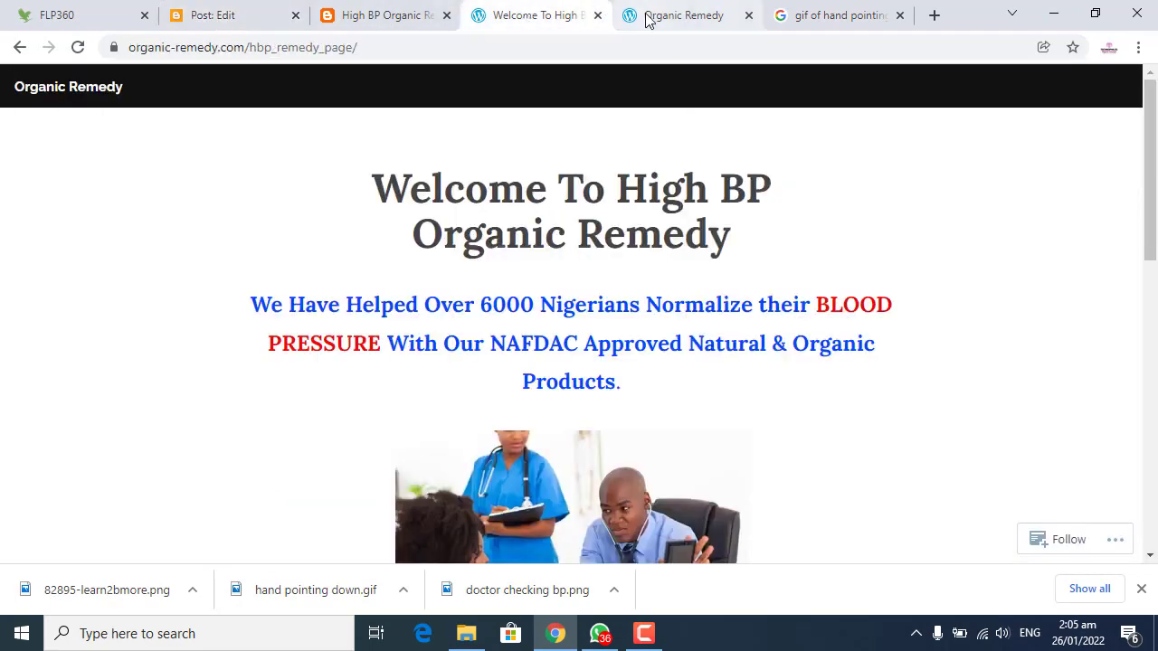
pyautogui.moveTo(646, 15); pyautogui.dragTo(382, 25)
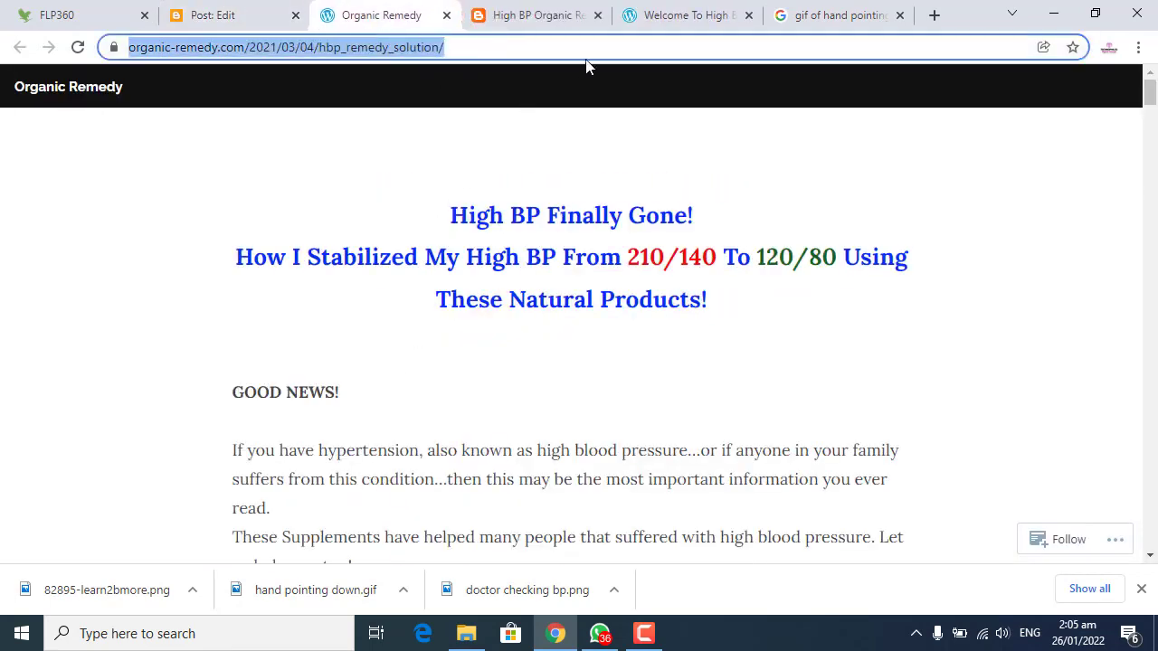
pyautogui.click(467, 217)
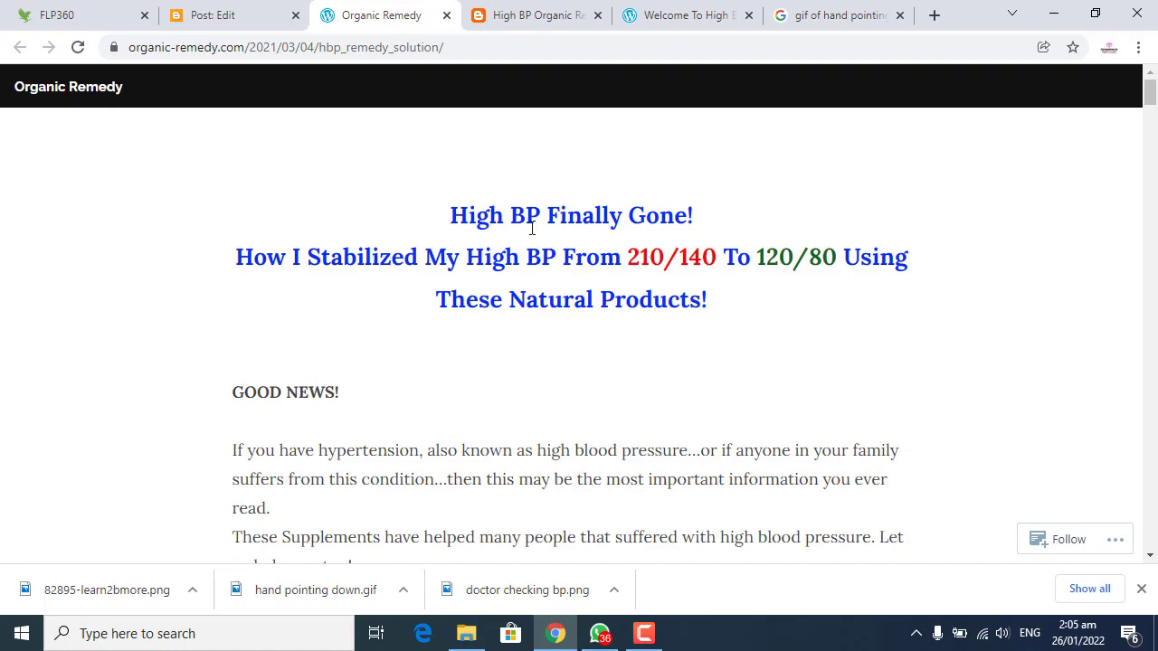
# - Copy the article text from "High BP Finally Gone!" through "you need to act on it now!"
pyautogui.moveTo(448, 215); pyautogui.dragTo(812, 306)
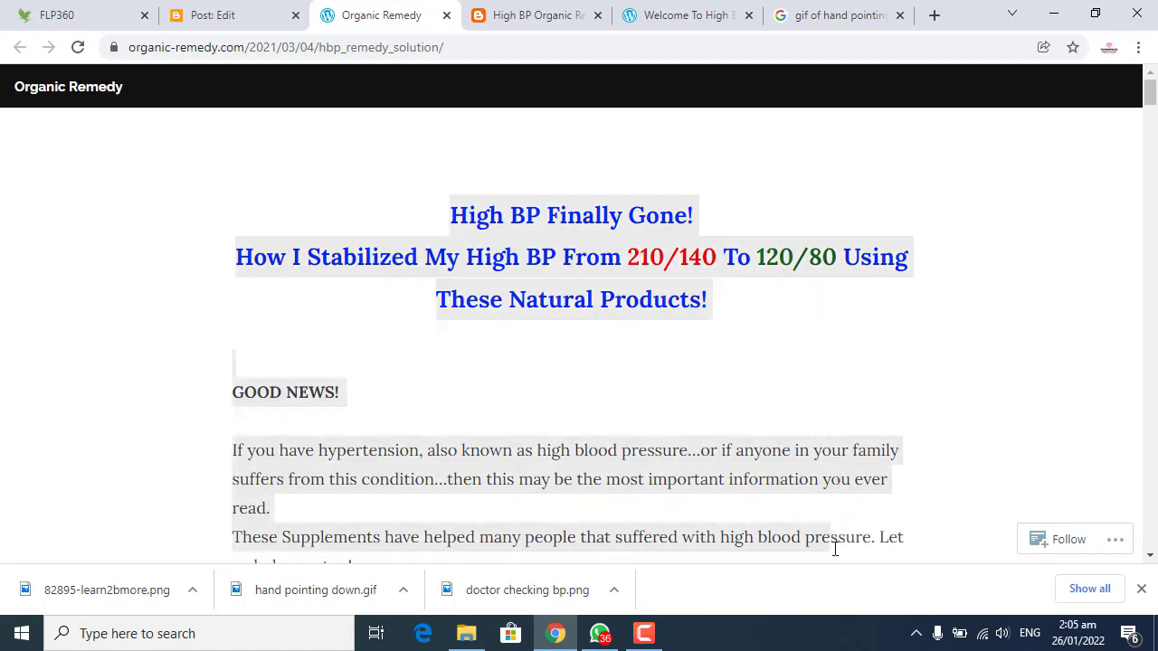
pyautogui.scroll(-5, 846, 506)
pyautogui.scroll(-5, 868, 516)
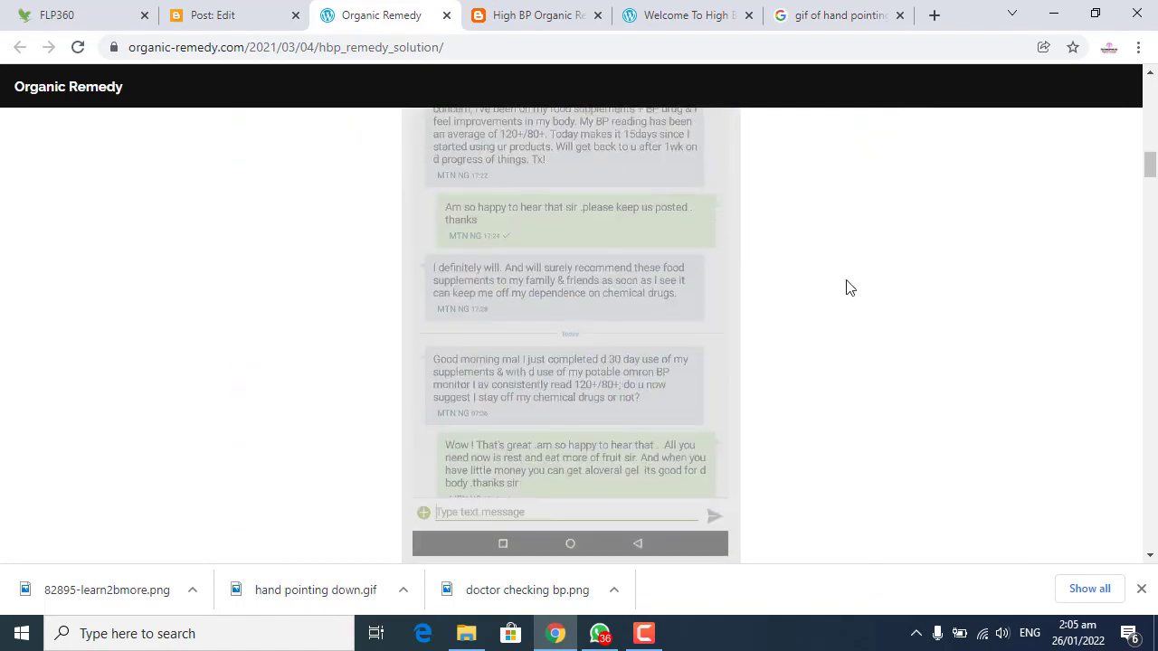
pyautogui.scroll(-10, 212, 304)
pyautogui.scroll(10, 721, 450)
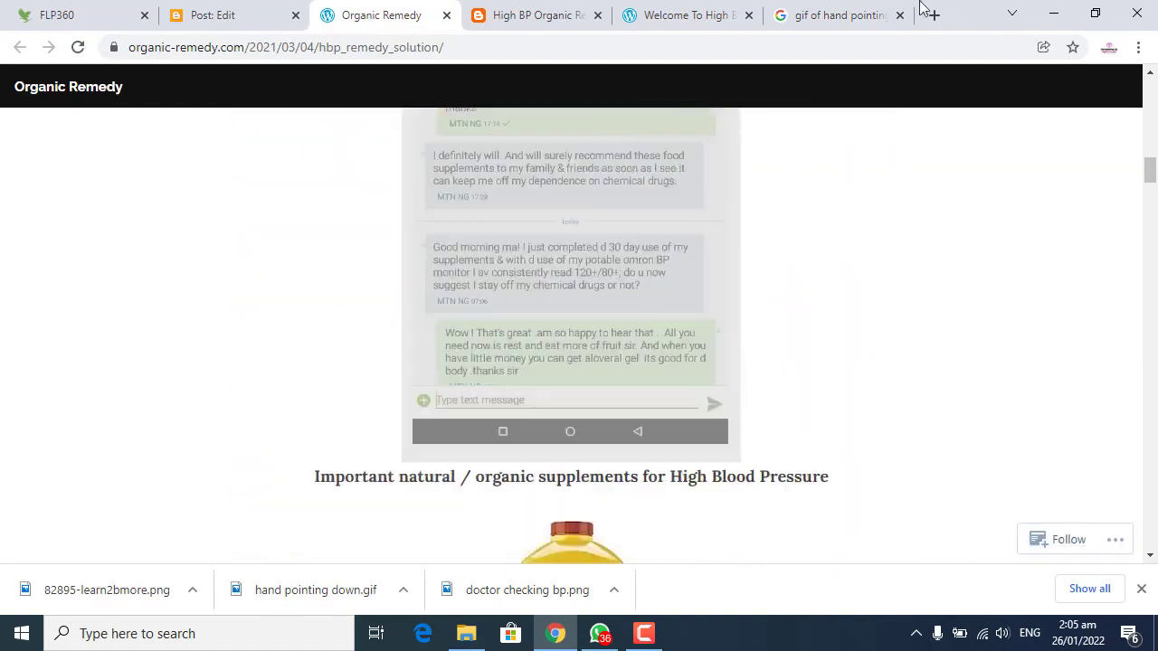
pyautogui.scroll(-5, 721, 451)
pyautogui.moveTo(464, 201); pyautogui.dragTo(518, 186)
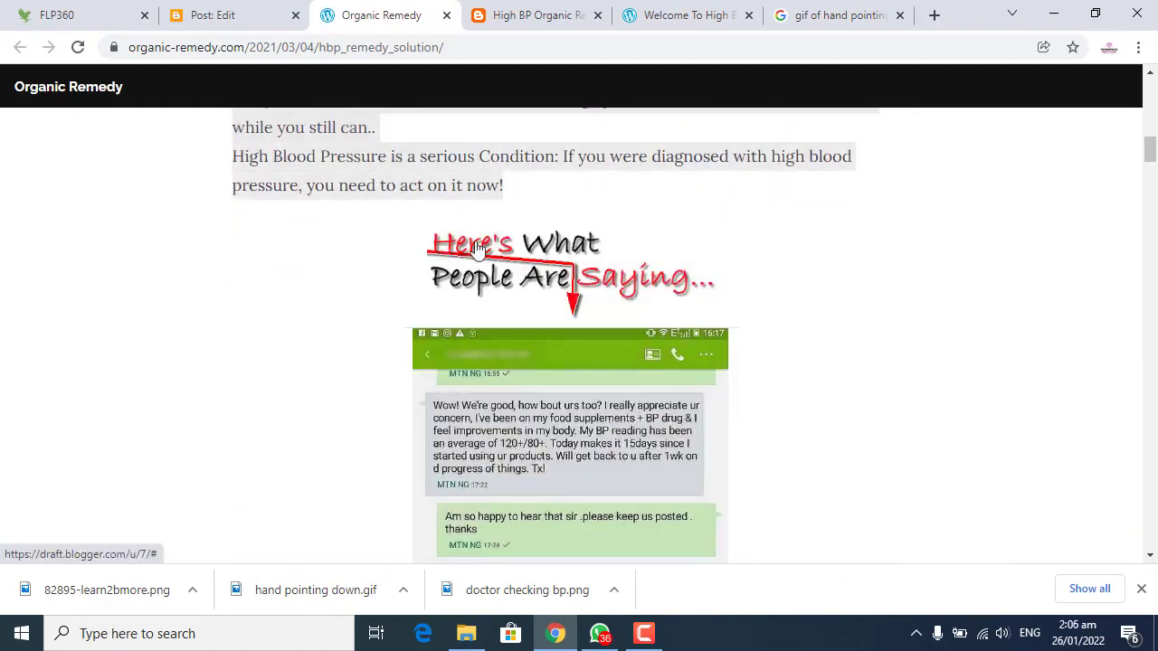
# - Set centre alignment in the new post's body and paste the copied article text there
pyautogui.click(216, 13)
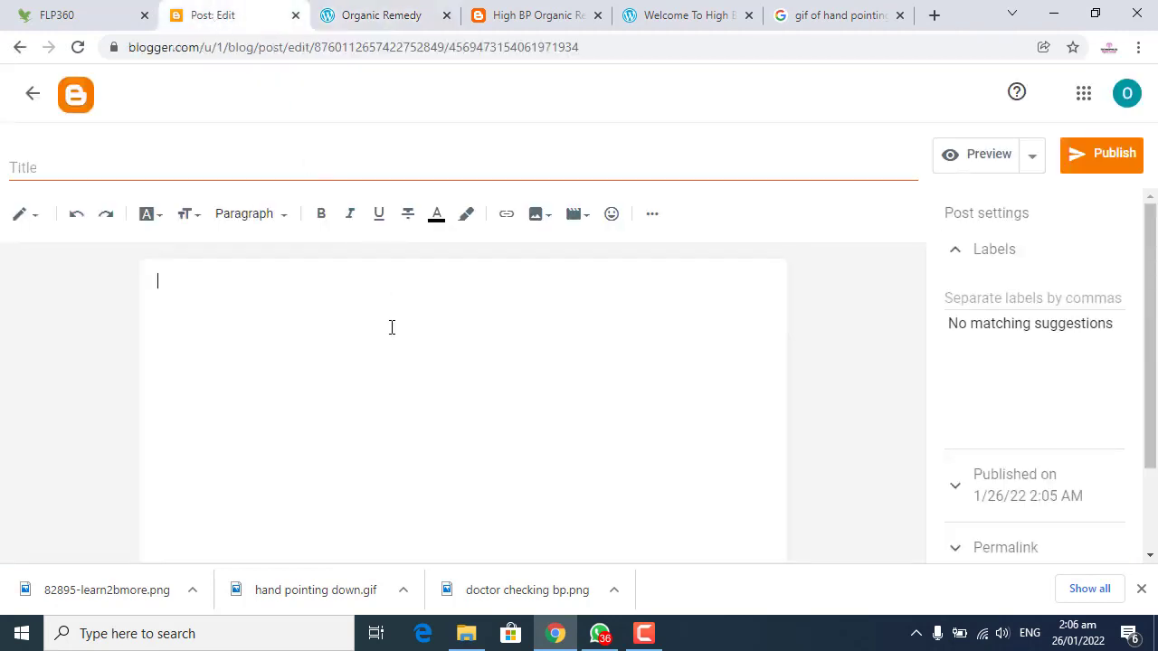
pyautogui.click(650, 214)
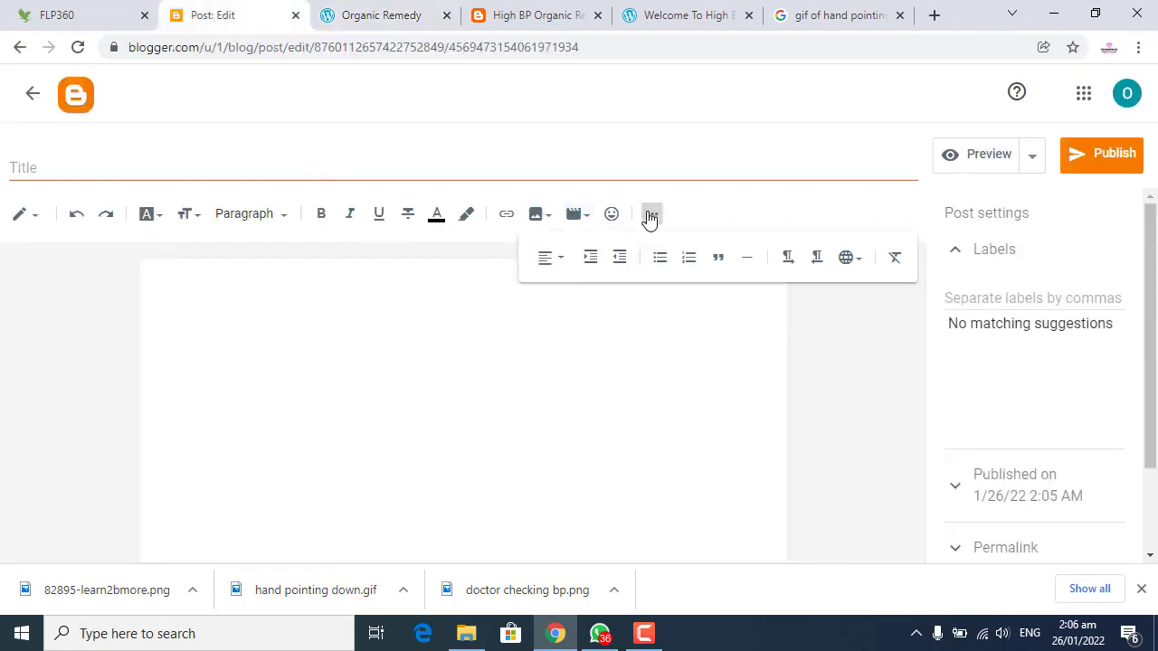
pyautogui.click(567, 260)
pyautogui.click(570, 299)
pyautogui.hotkey('ctrl', 'v')
pyautogui.scroll(15, 606, 407)
pyautogui.scroll(-3, 624, 414)
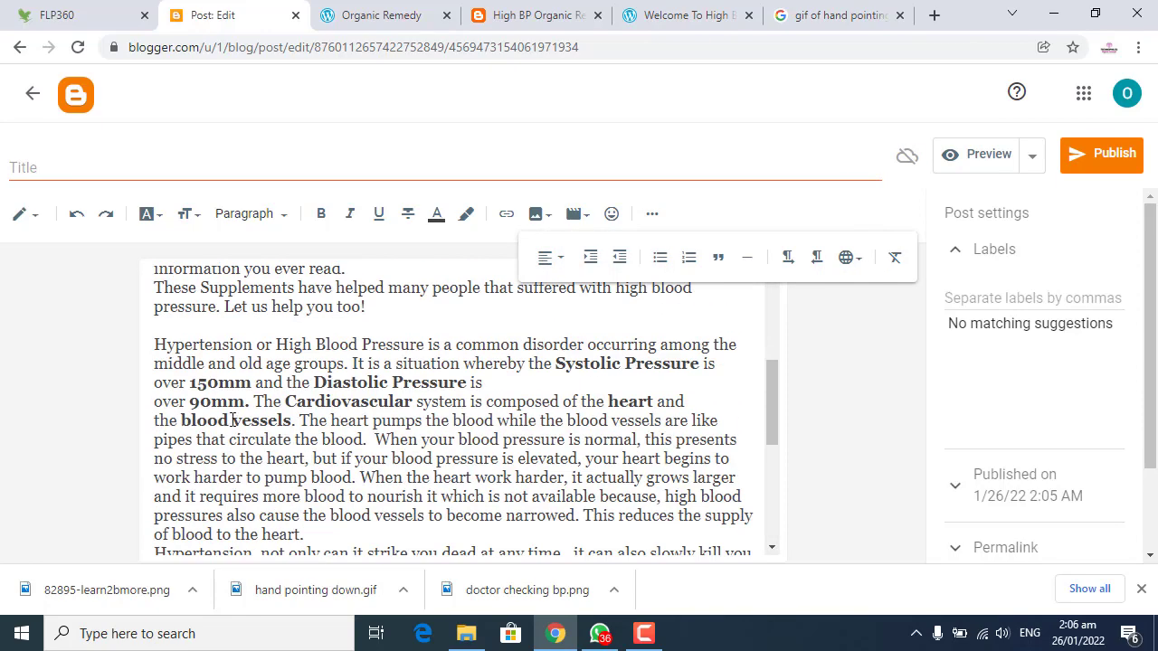
pyautogui.scroll(2, 243, 344)
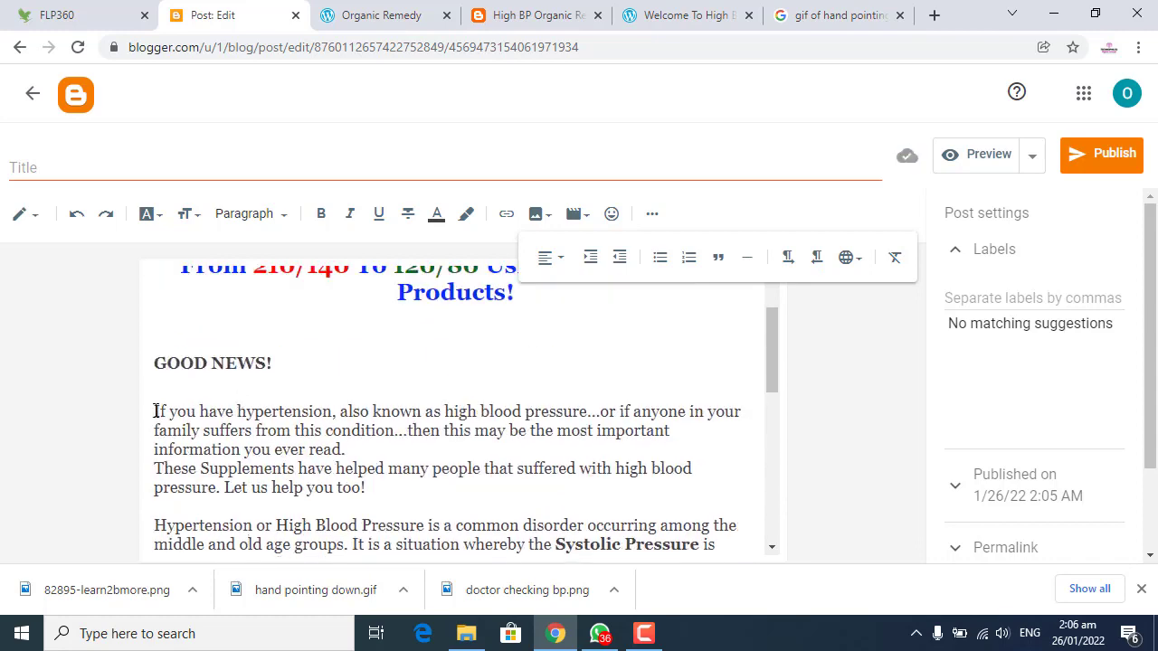
# - Justify the body text from "If you have hypertension" through "you need to act on it now!"
pyautogui.moveTo(155, 412); pyautogui.dragTo(417, 521)
pyautogui.click(555, 263)
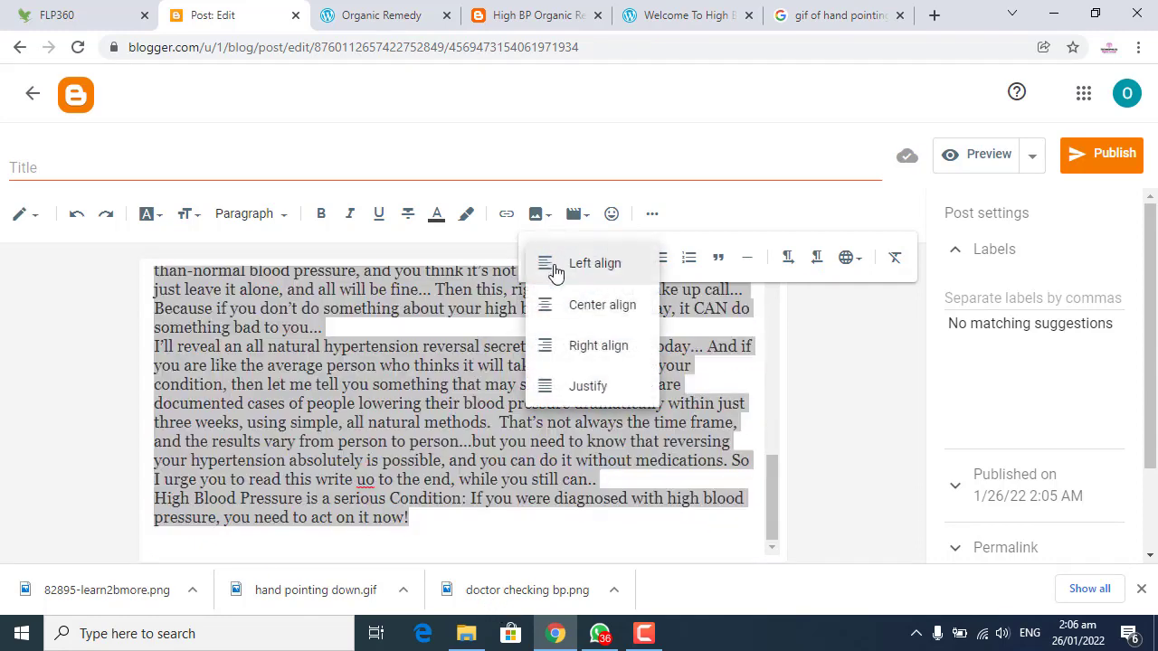
pyautogui.click(584, 393)
pyautogui.click(496, 514)
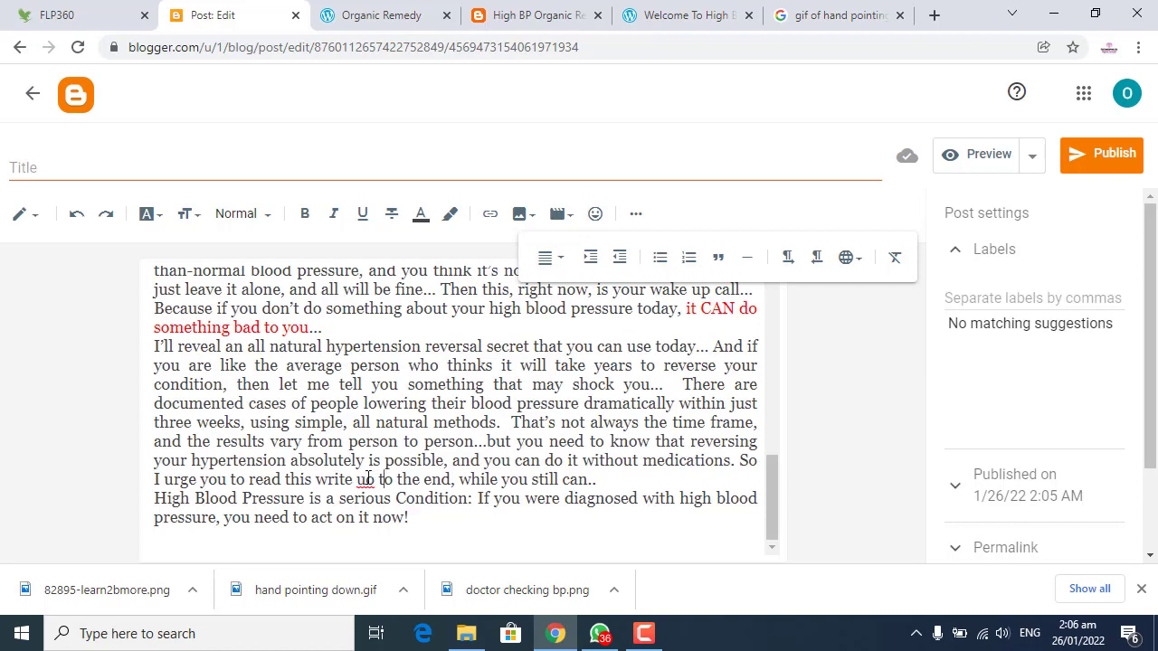
# - Correct the misspelled "write uo" to "write-up" and add a new line at the end of the text
pyautogui.press('BackSpace')
pyautogui.write('p')
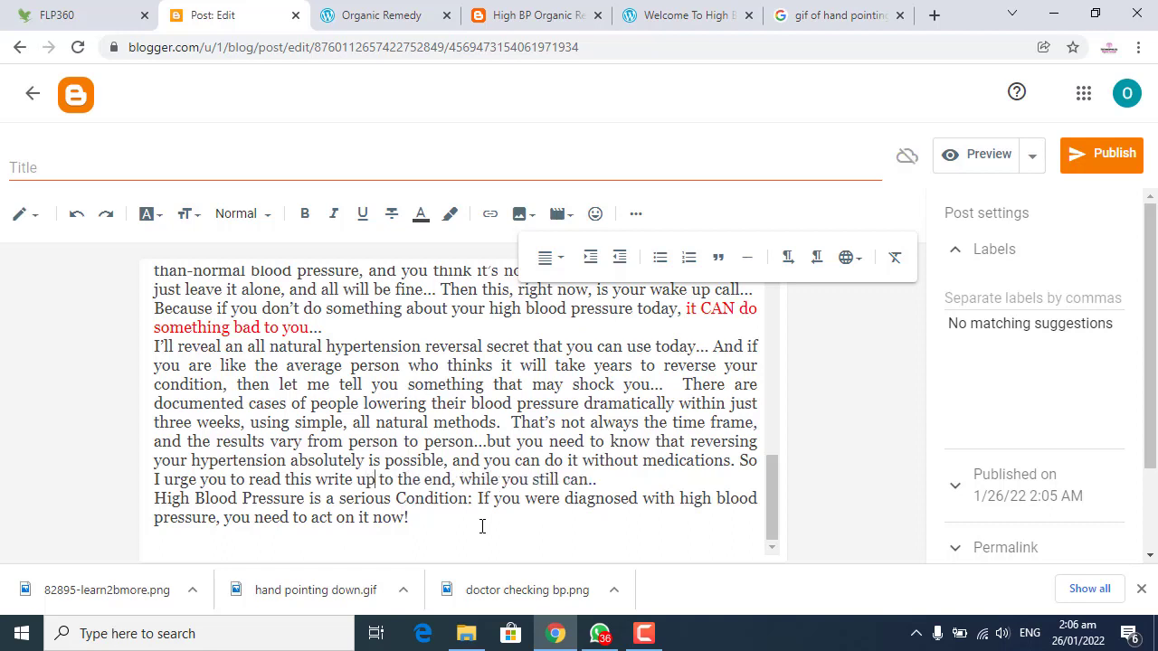
pyautogui.click(358, 479)
pyautogui.press('BackSpace')
pyautogui.write('-')
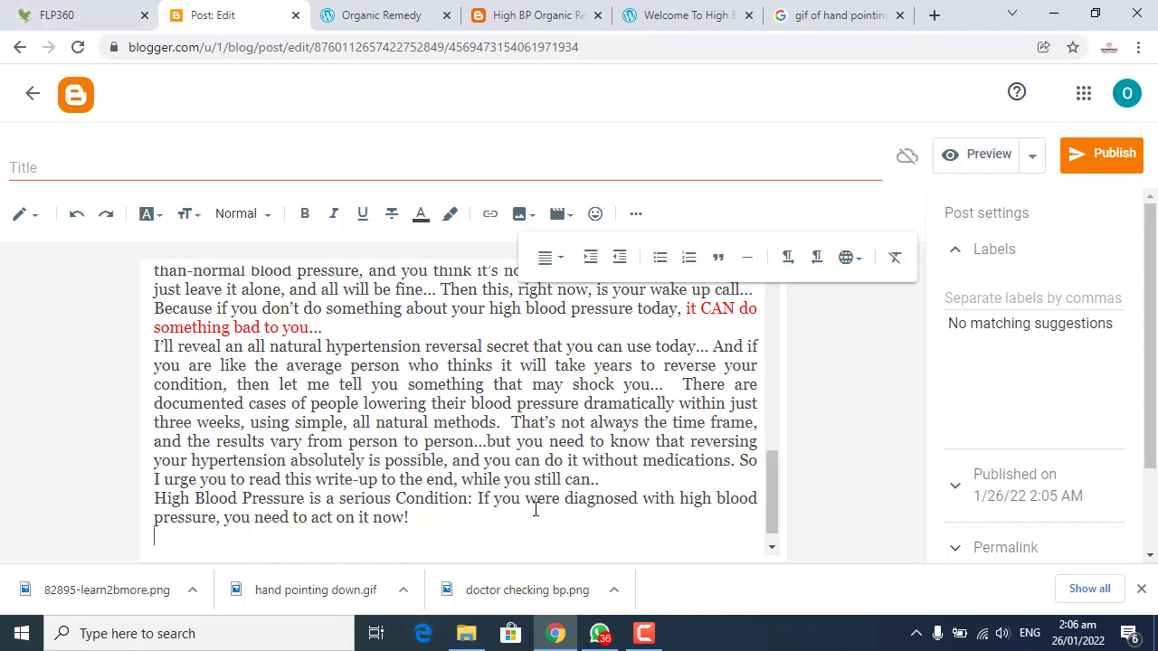
pyautogui.press('Return')
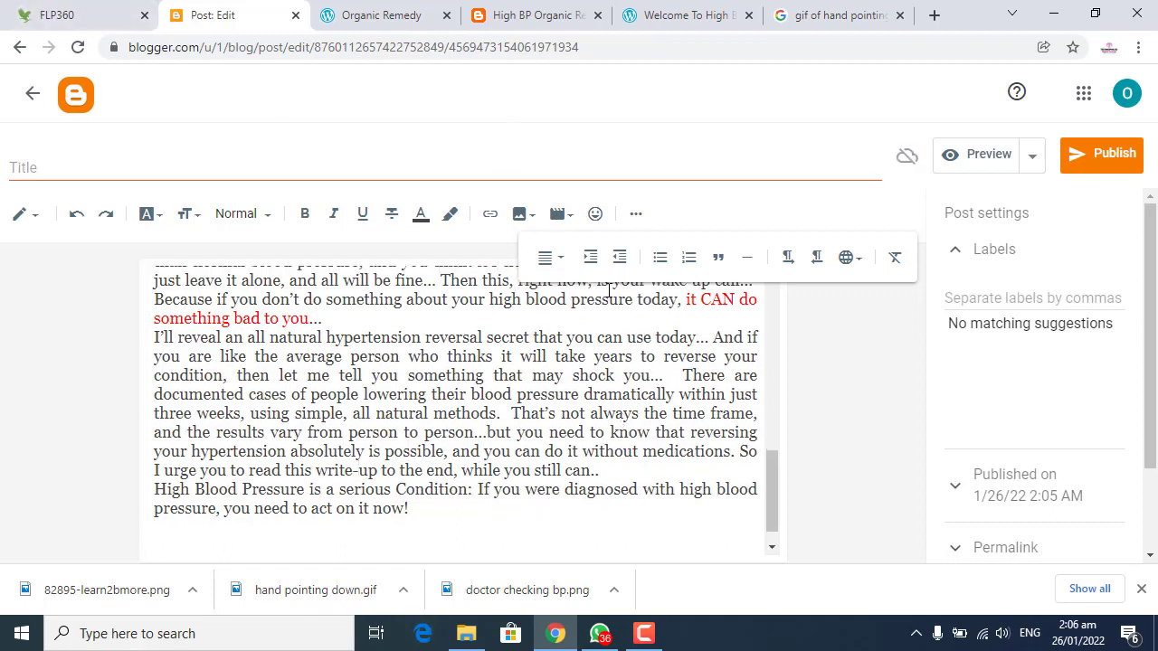
# - Close the extra formatting options and return to the source article at the "Here's What People Are Saying" image
pyautogui.click(636, 213)
pyautogui.click(368, 16)
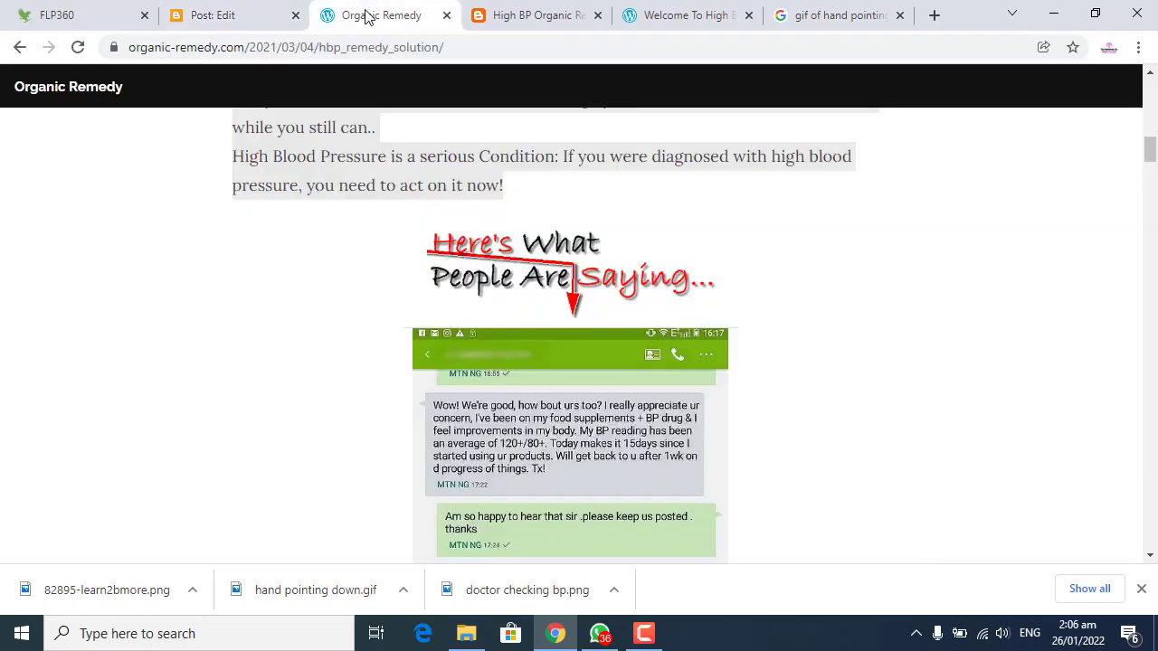
pyautogui.click(643, 634)
pyautogui.click(1071, 553)
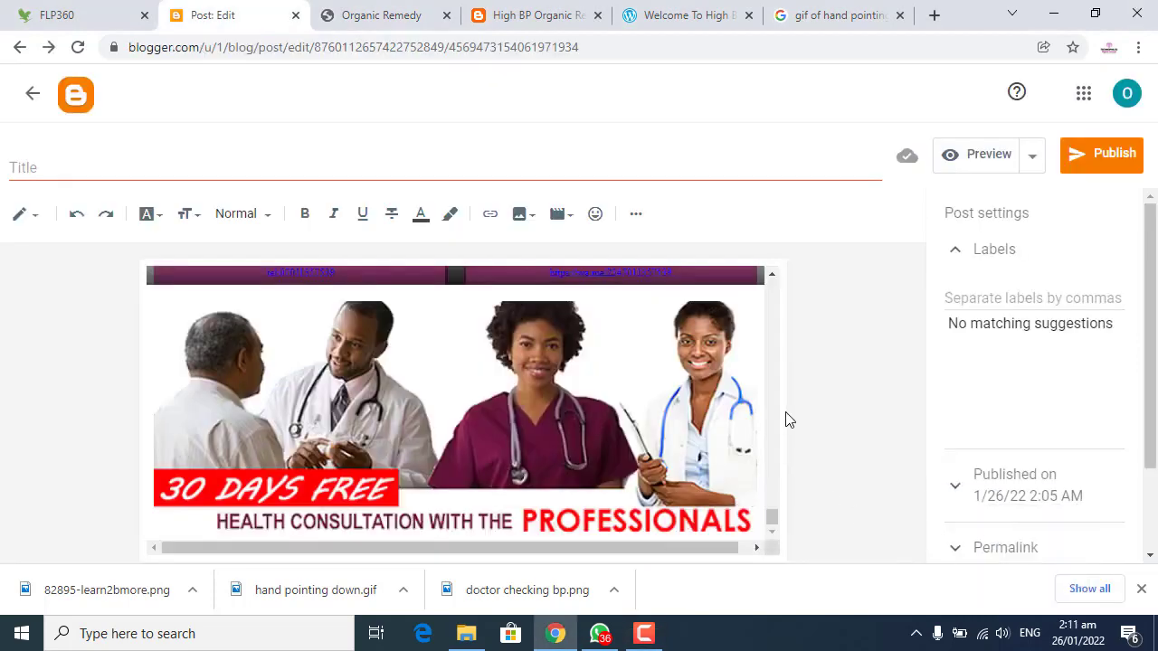
# - Check the end of the completed post and publish it, confirming the publication
pyautogui.scroll(-5, 583, 461)
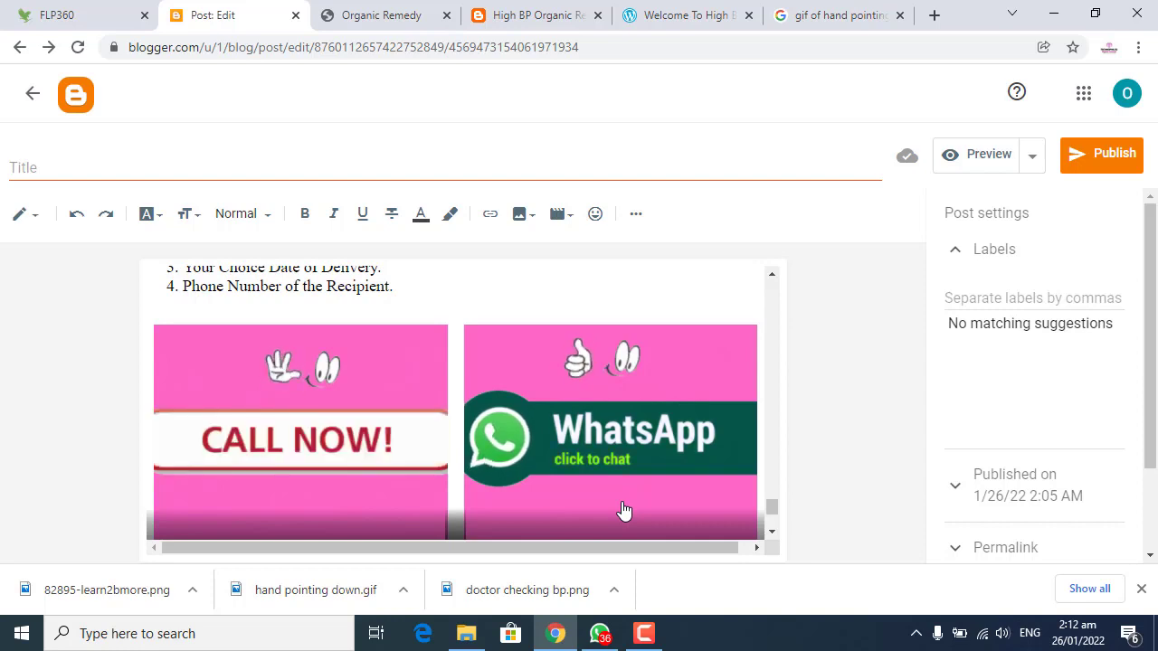
pyautogui.scroll(-3, 631, 492)
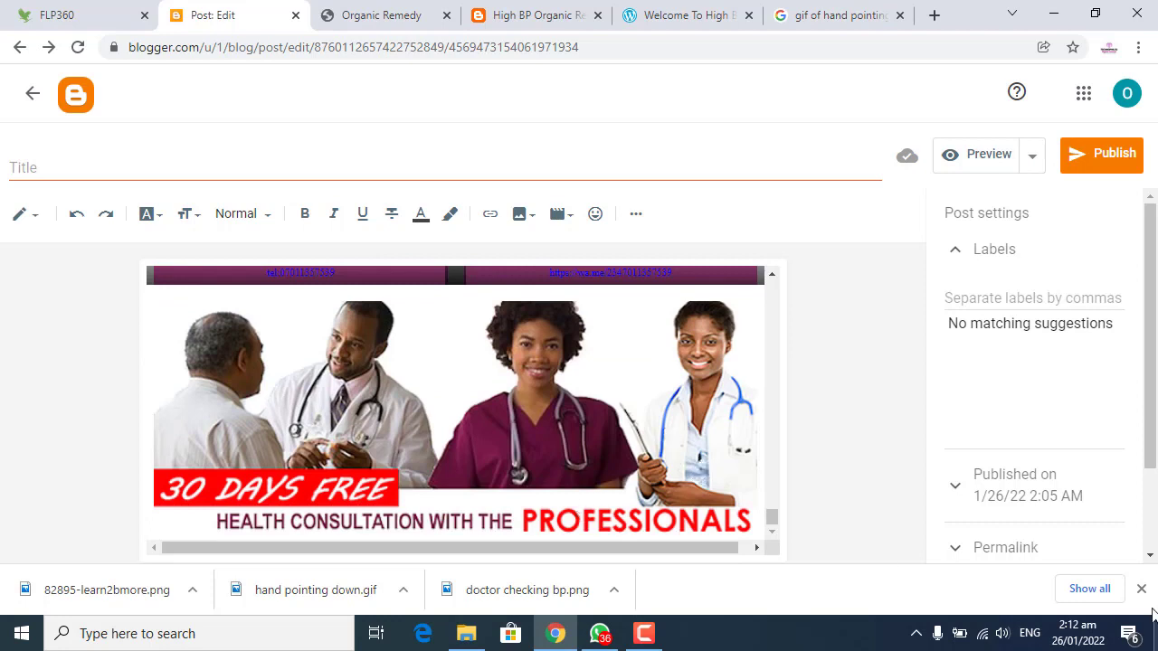
pyautogui.click(1142, 590)
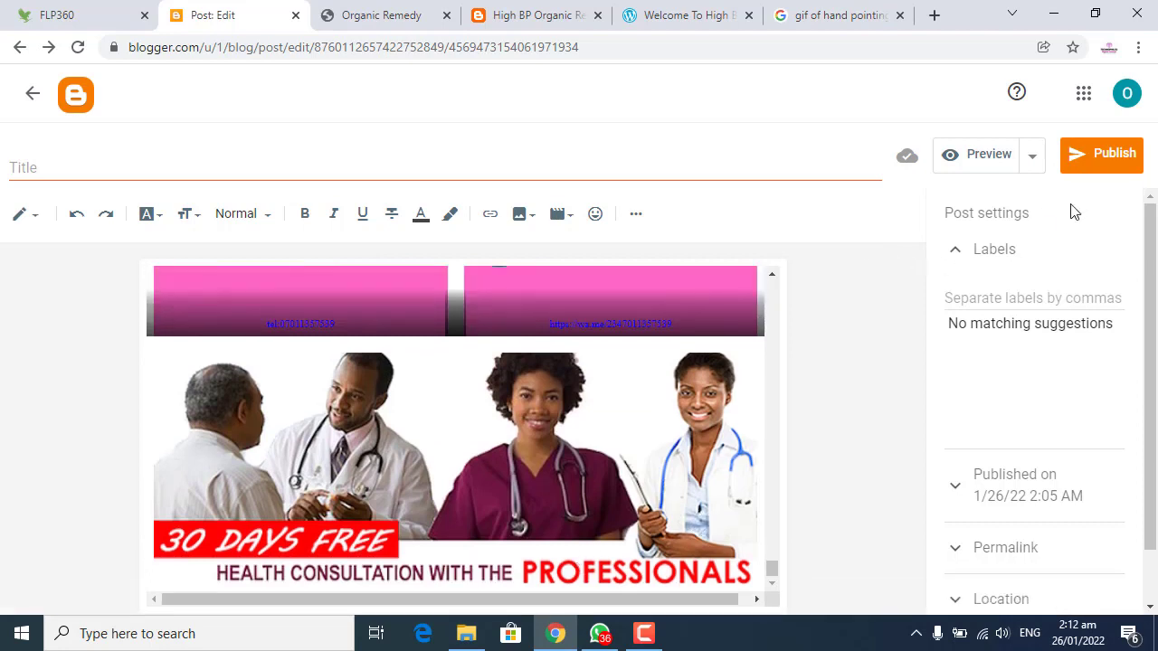
pyautogui.click(1124, 154)
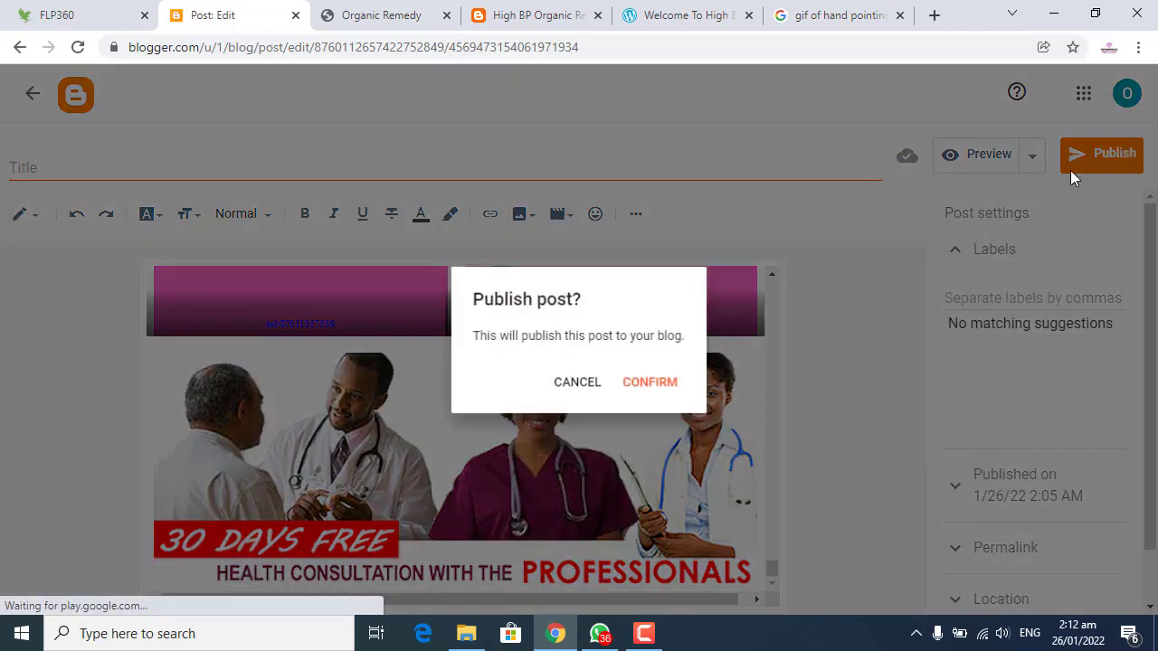
pyautogui.click(626, 383)
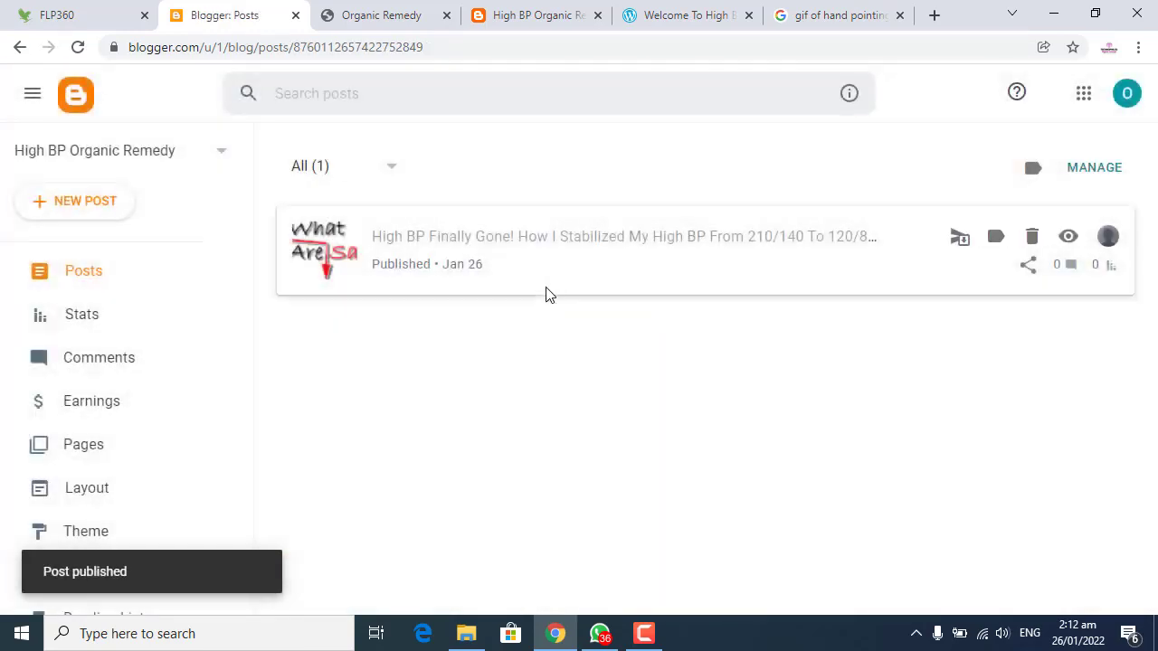
# - View the published "High BP Finally Gone!" post and examine its text, images, product sections and order buttons
pyautogui.click(1067, 238)
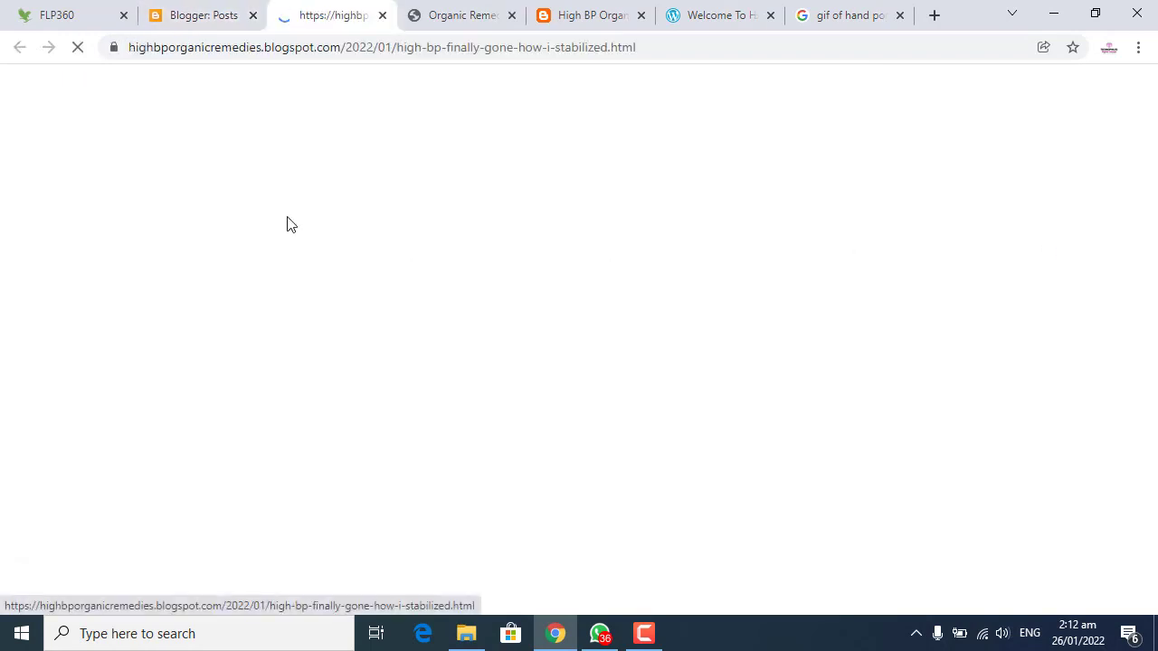
pyautogui.scroll(-2, 480, 304)
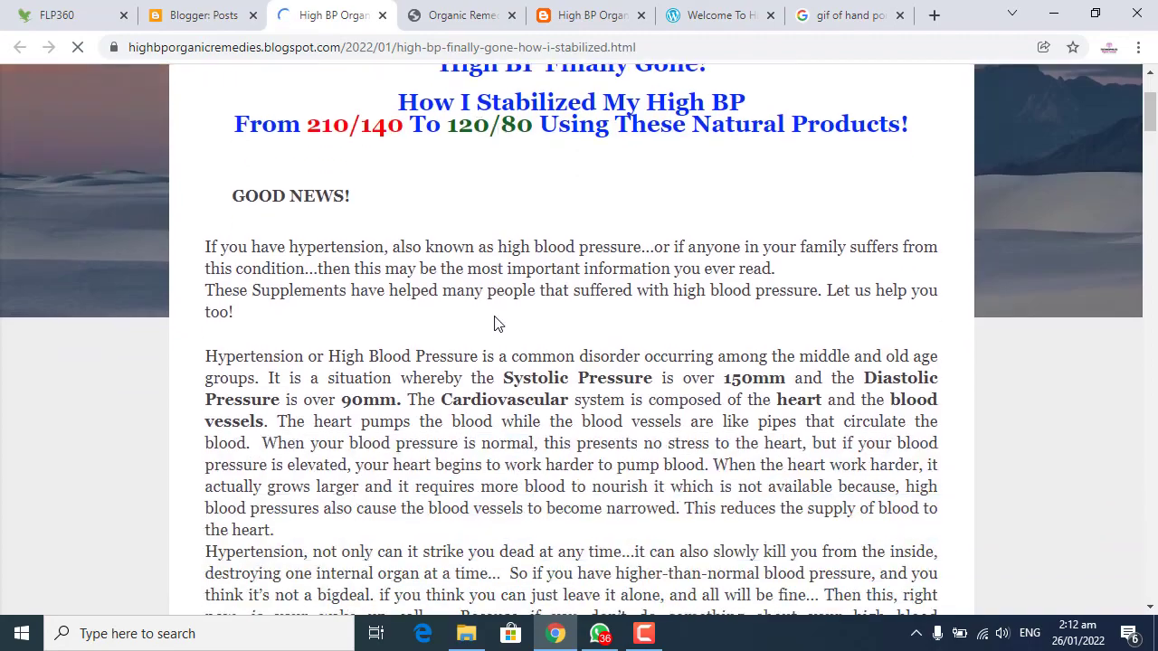
pyautogui.scroll(-4, 482, 306)
pyautogui.scroll(-7, 482, 306)
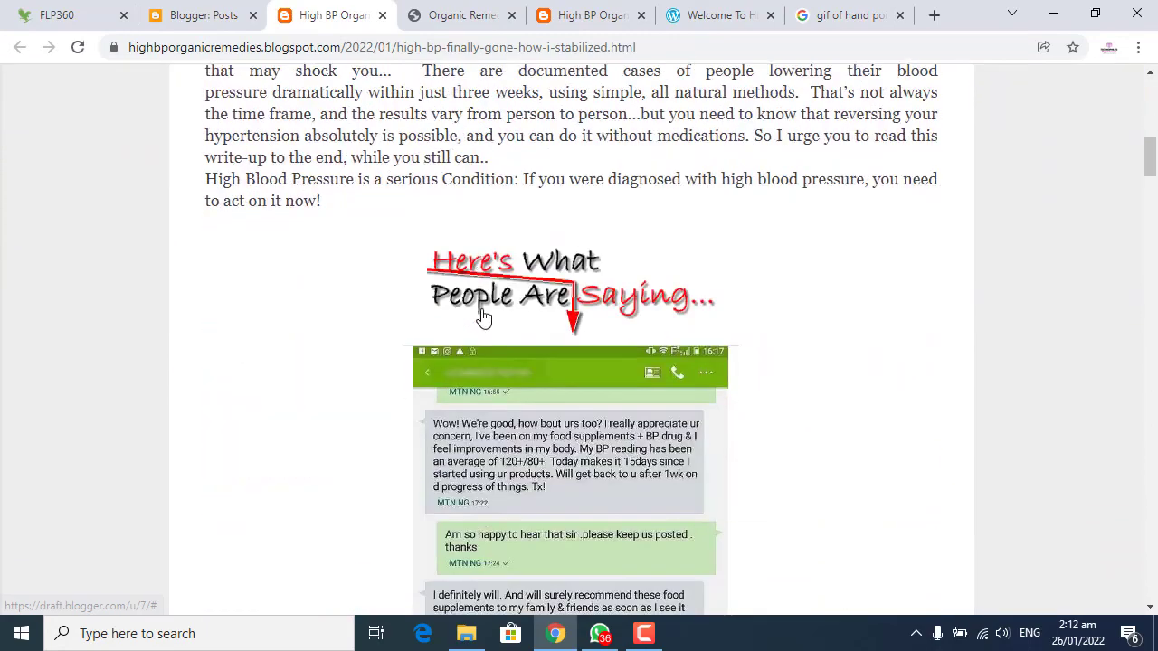
pyautogui.scroll(7, 481, 307)
pyautogui.scroll(-20, 480, 306)
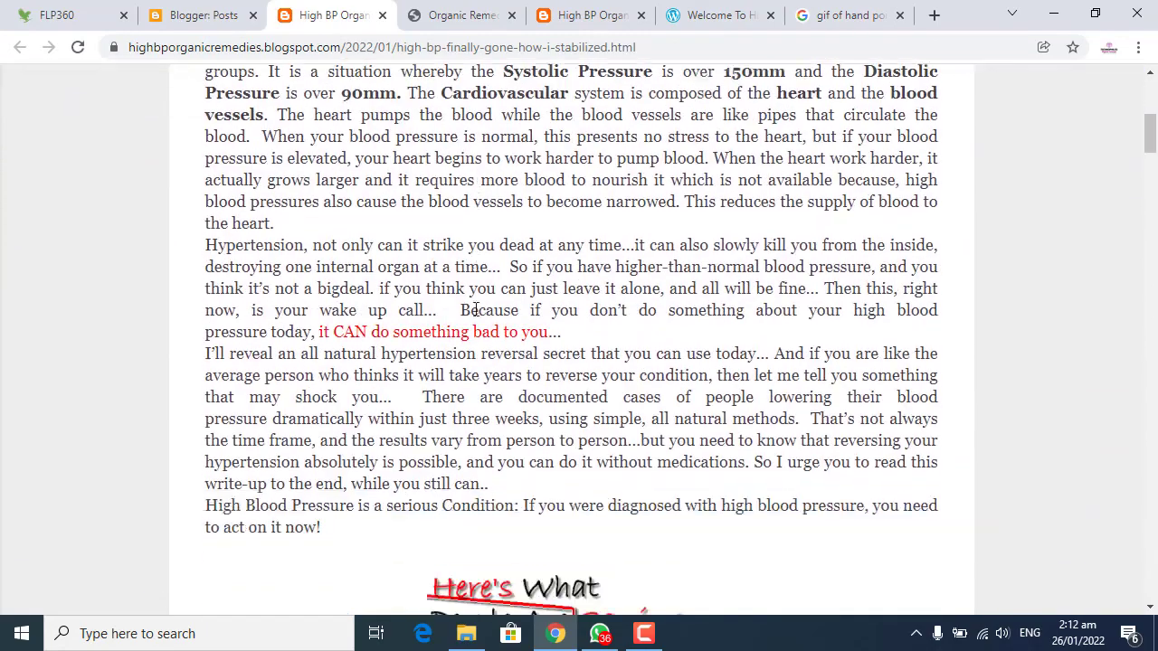
pyautogui.scroll(-16, 479, 313)
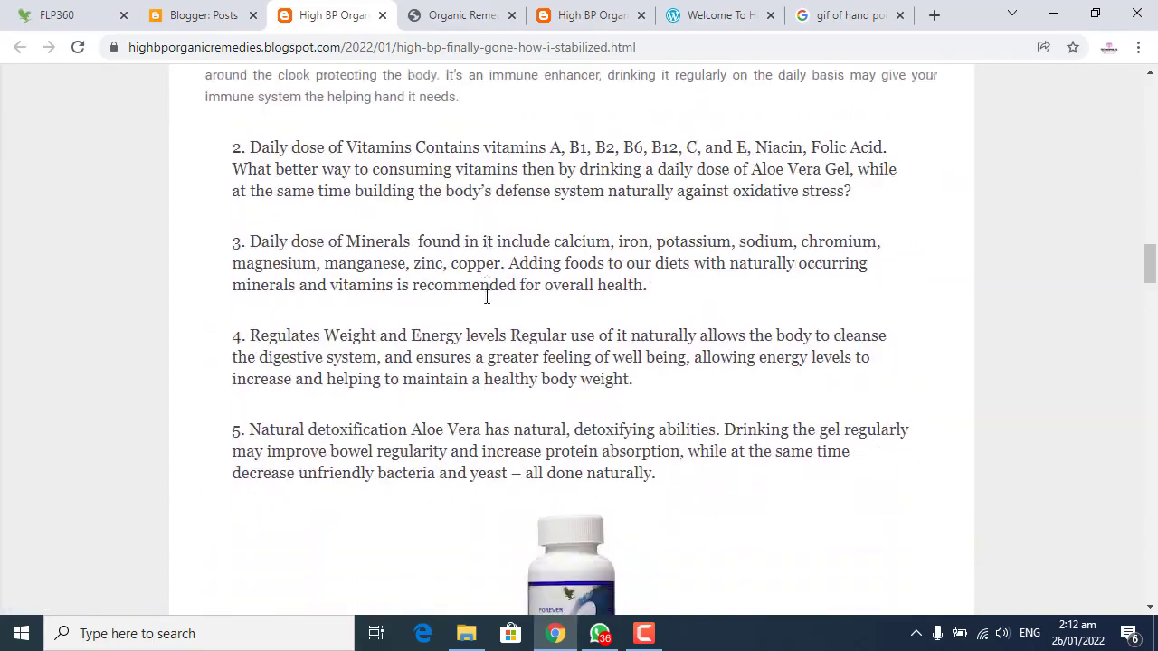
pyautogui.scroll(-16, 486, 304)
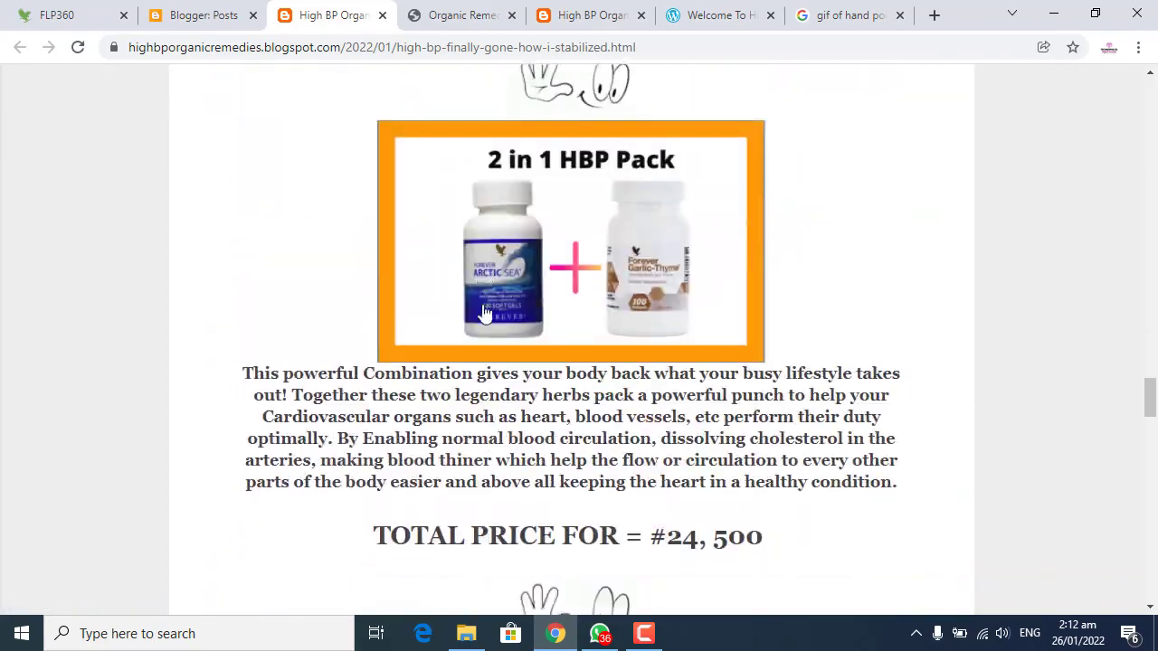
pyautogui.scroll(-10, 422, 426)
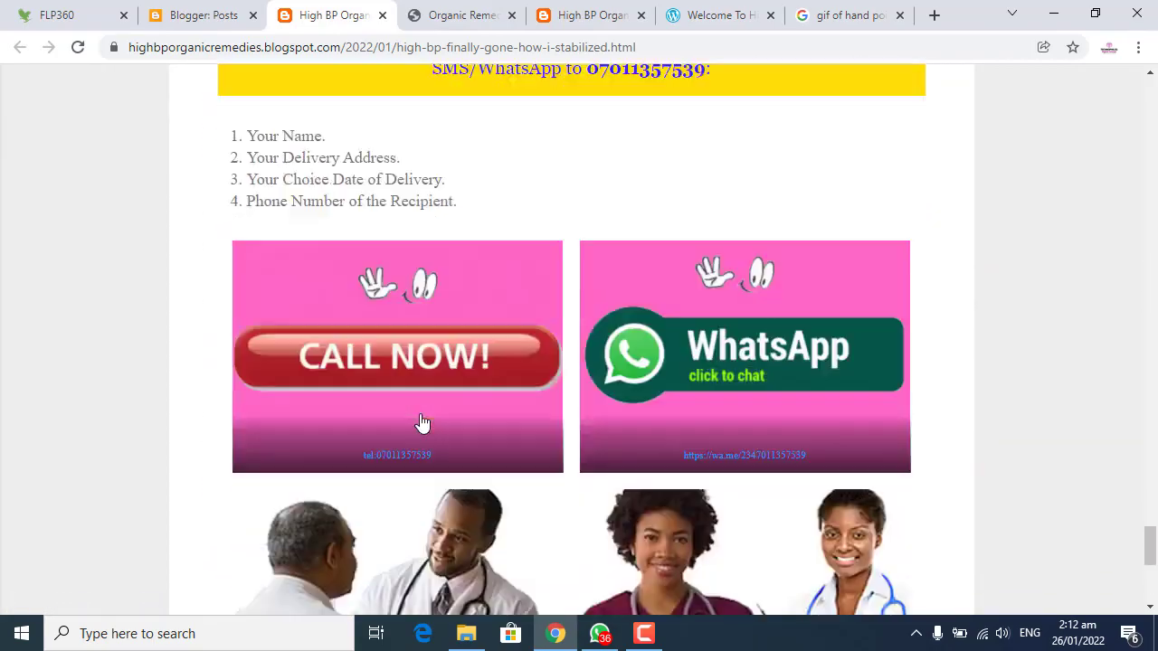
pyautogui.scroll(1, 429, 401)
pyautogui.scroll(20, 416, 389)
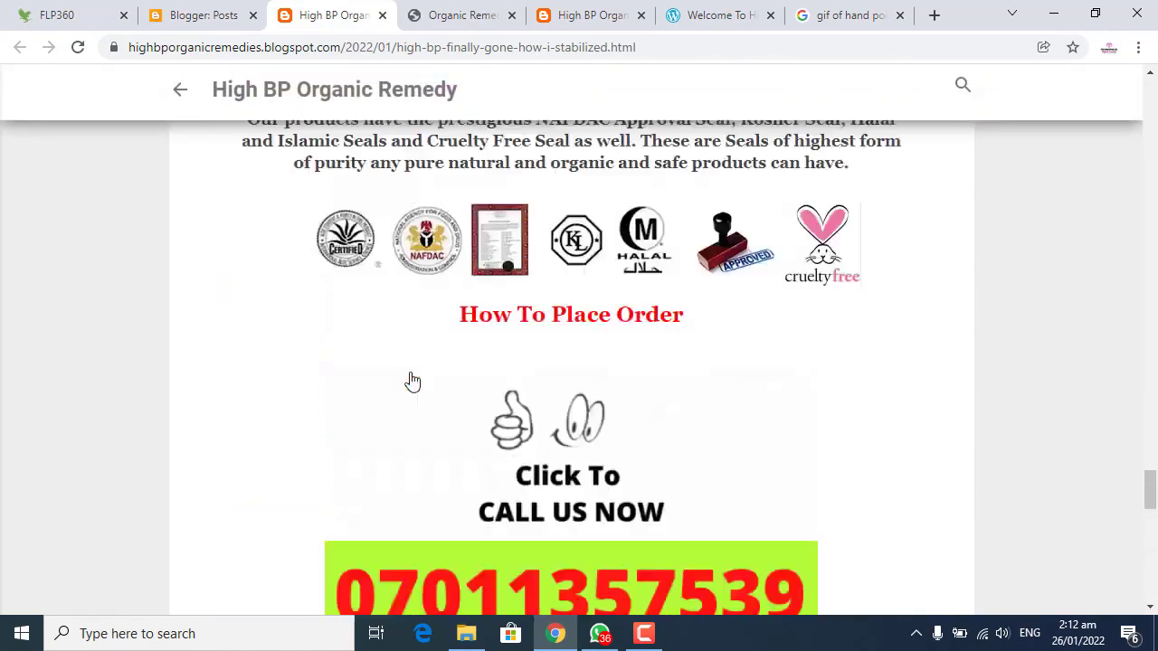
pyautogui.scroll(6, 380, 107)
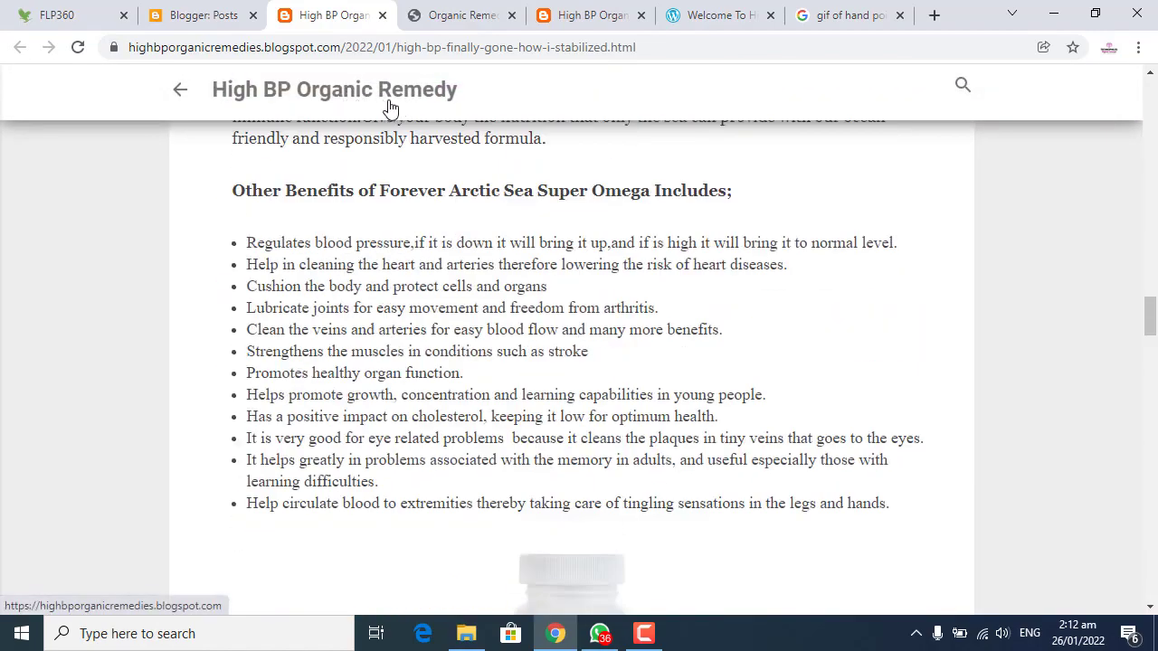
# - Review the published and source welcome pages, and follow the source page's LEARN MORE image to its remedy solution article
pyautogui.click(452, 15)
pyautogui.click(550, 15)
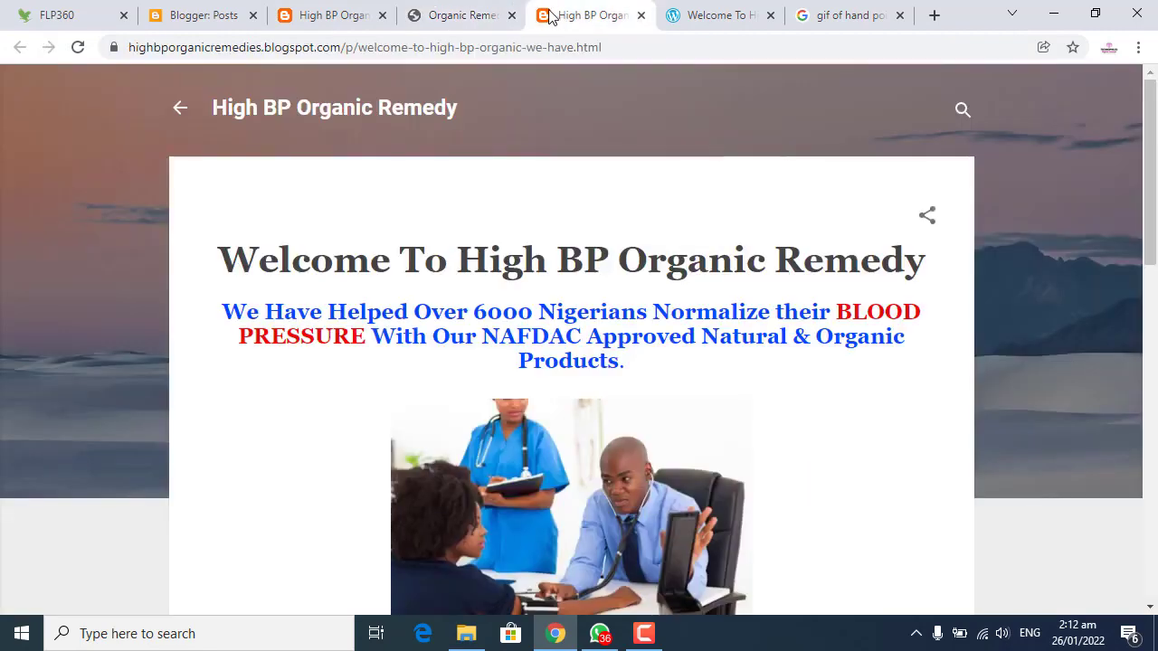
pyautogui.click(680, 15)
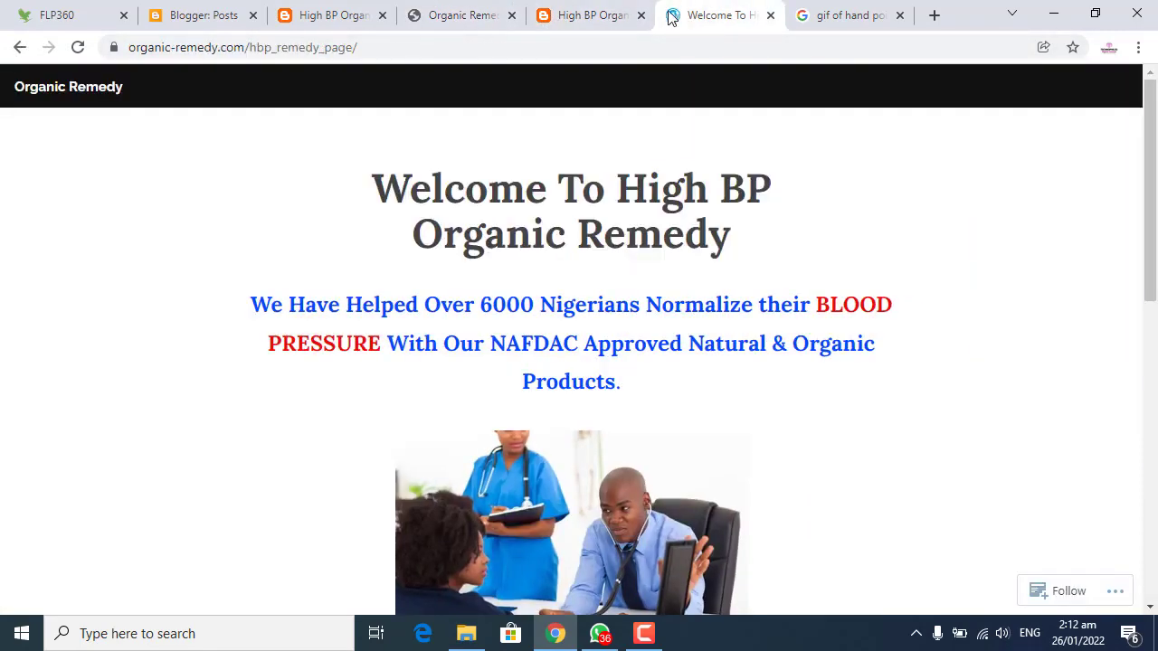
pyautogui.scroll(-10, 573, 250)
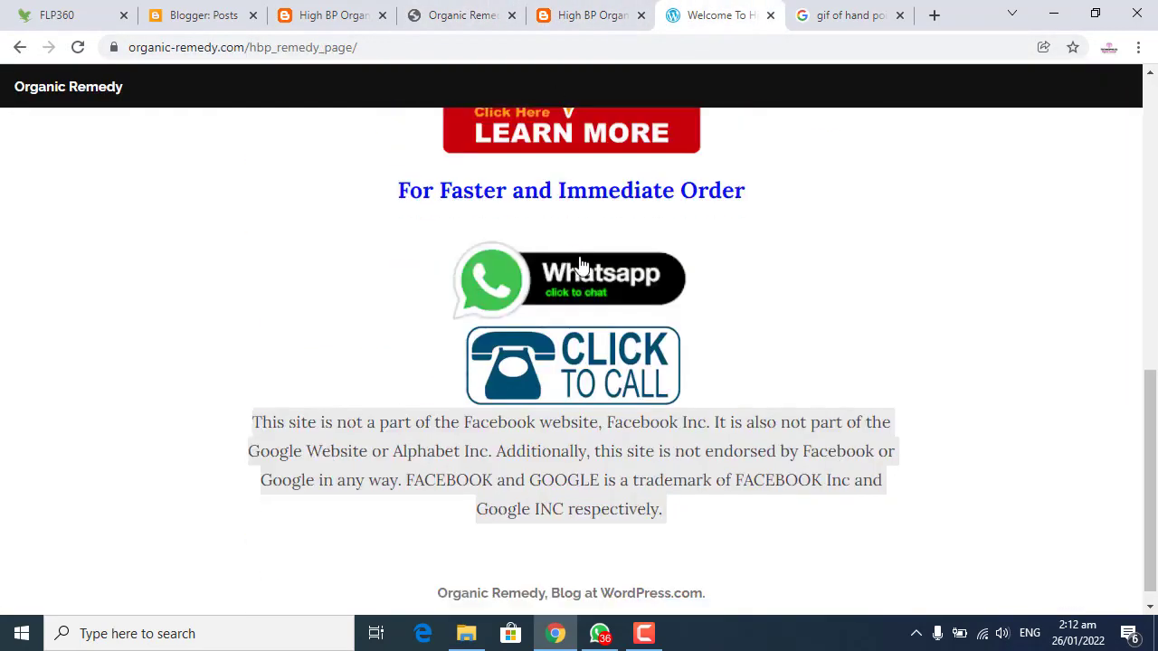
pyautogui.moveTo(449, 16); pyautogui.dragTo(846, 15)
pyautogui.click(597, 15)
pyautogui.scroll(4, 584, 285)
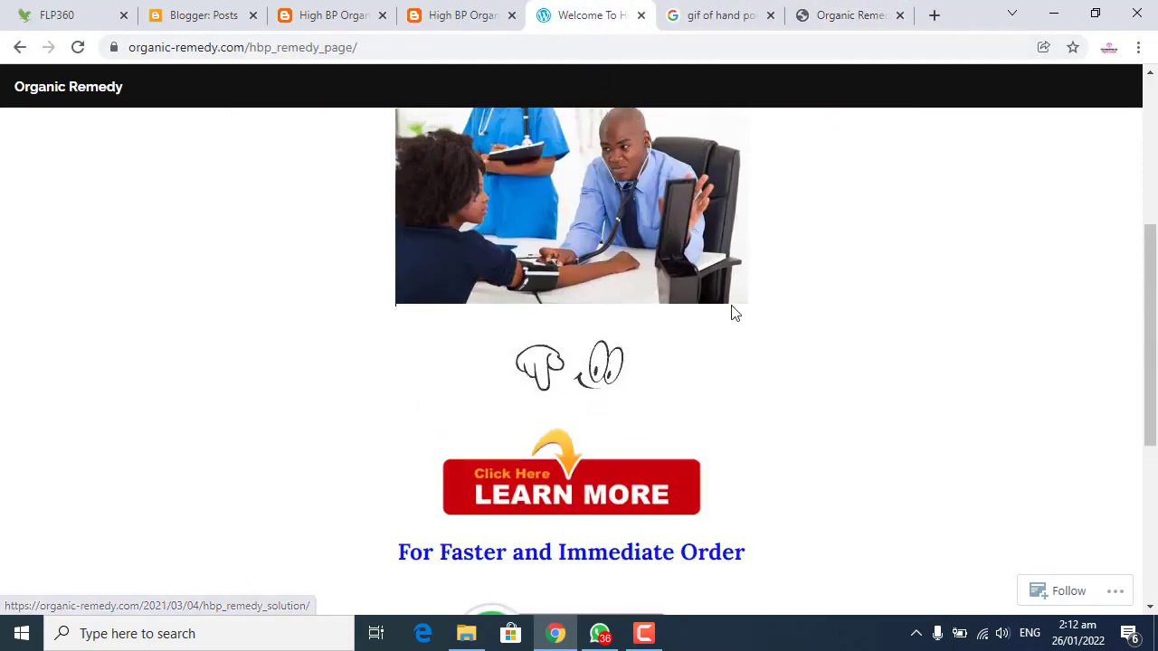
pyautogui.scroll(-3, 715, 303)
pyautogui.click(632, 233)
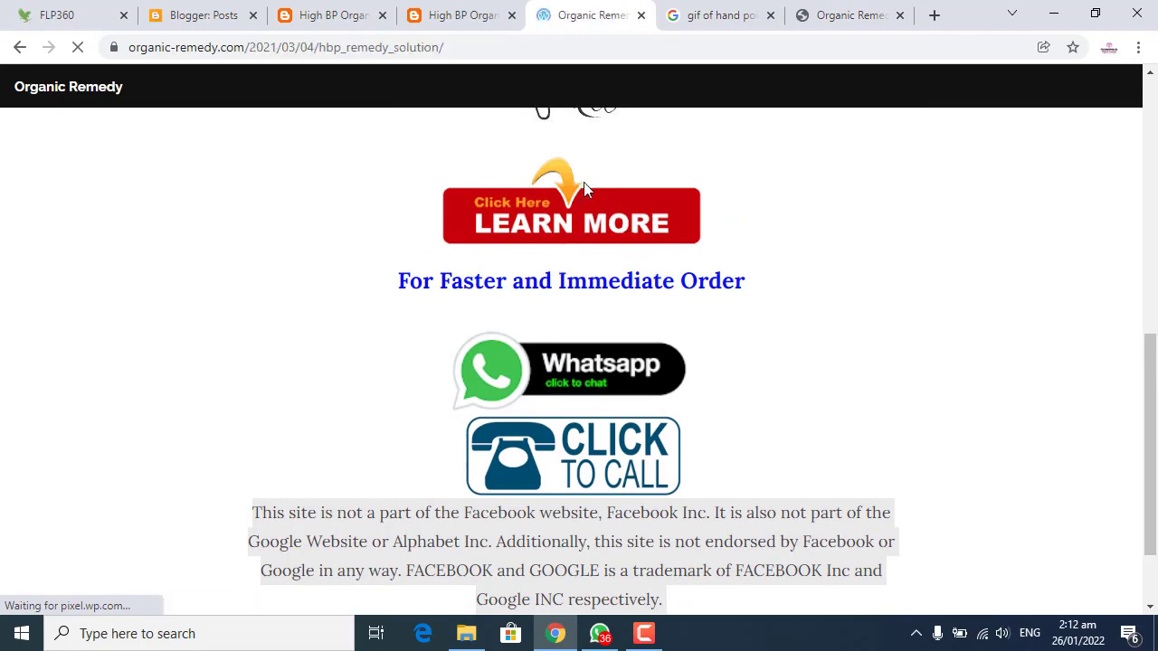
pyautogui.scroll(-2, 632, 164)
pyautogui.scroll(-1, 632, 164)
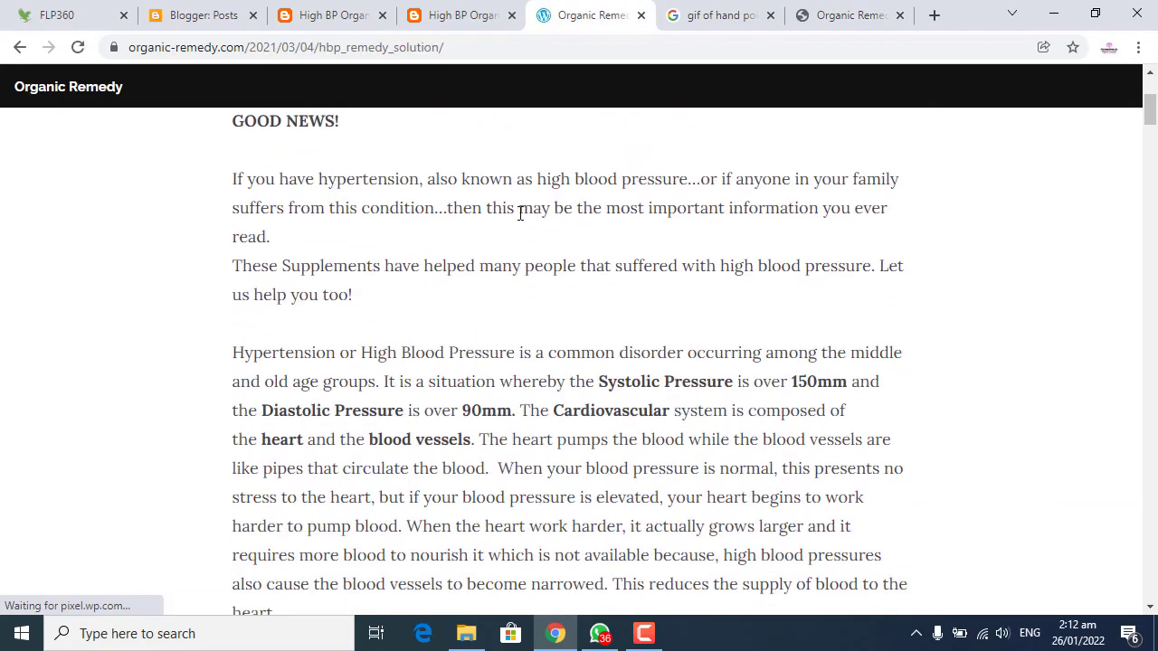
pyautogui.scroll(3, 469, 212)
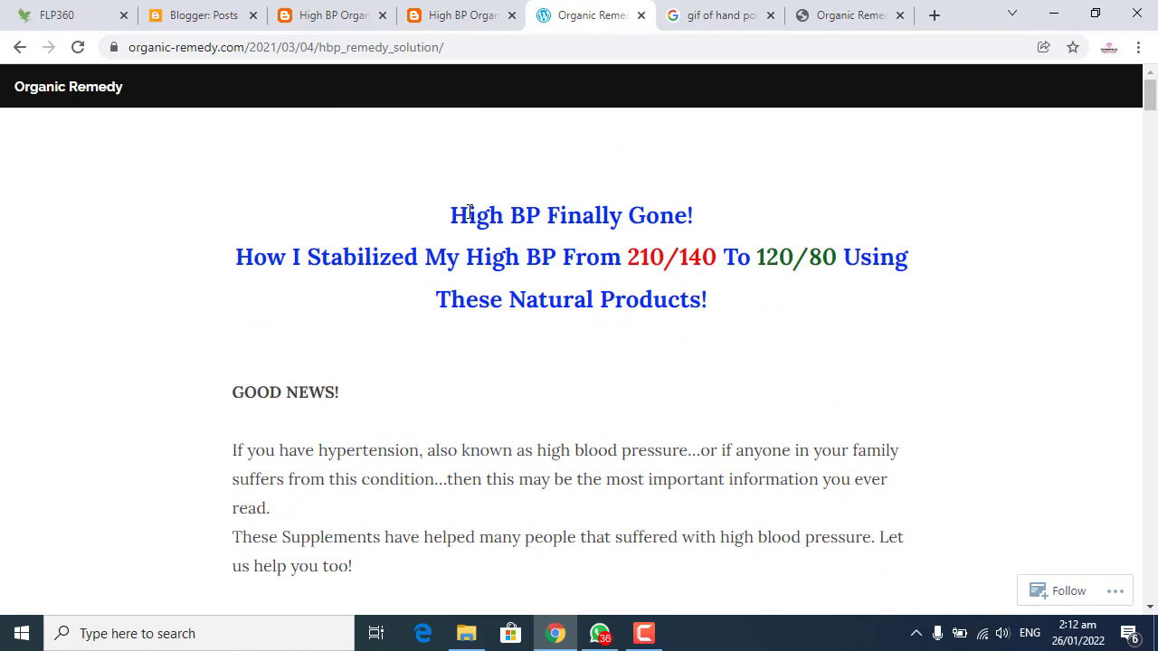
# - Close the source article, image search, published page and post tabs, returning to the blog's posts list
pyautogui.click(471, 20)
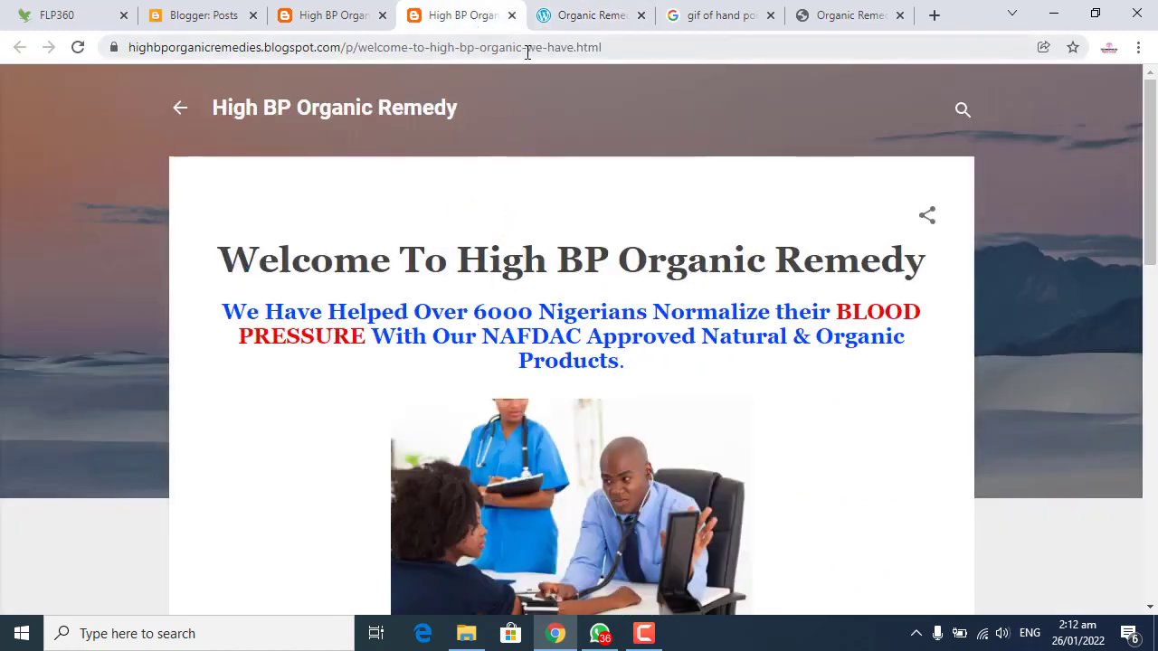
pyautogui.click(357, 13)
pyautogui.click(427, 12)
pyautogui.click(555, 20)
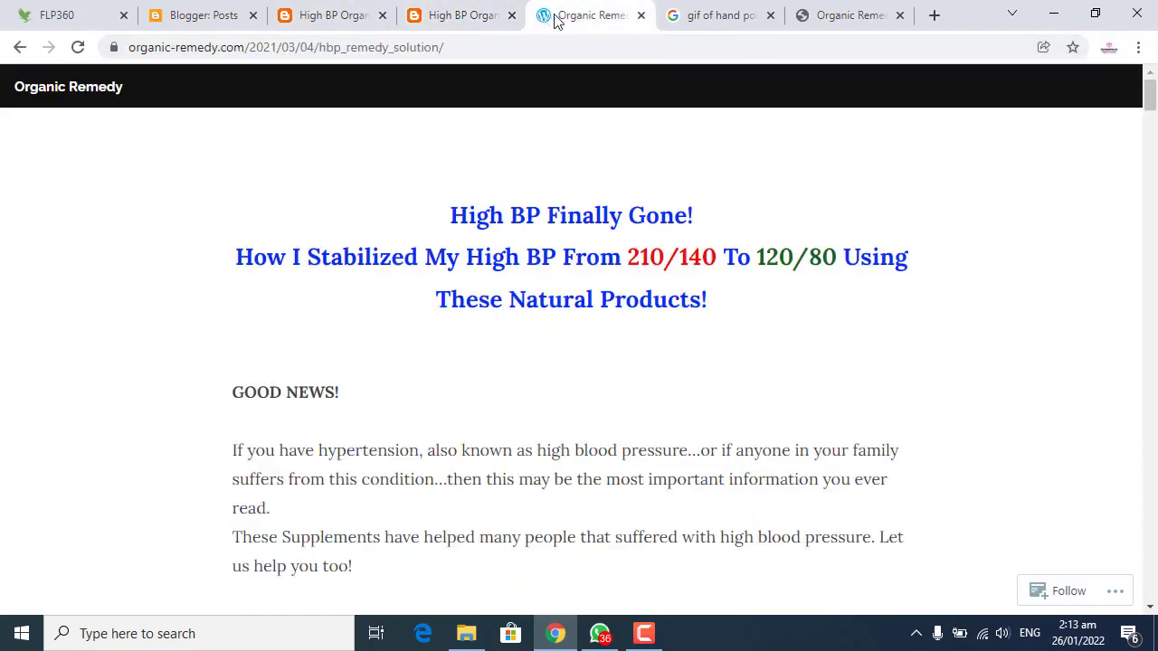
pyautogui.click(641, 16)
pyautogui.click(640, 16)
pyautogui.click(640, 17)
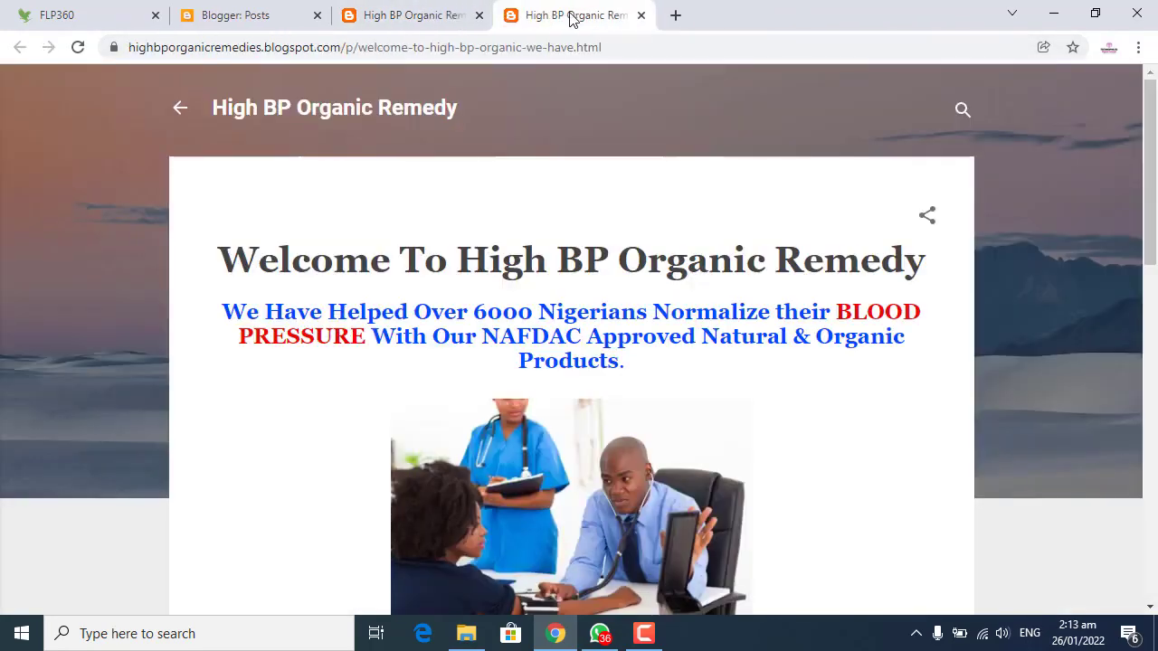
pyautogui.click(641, 17)
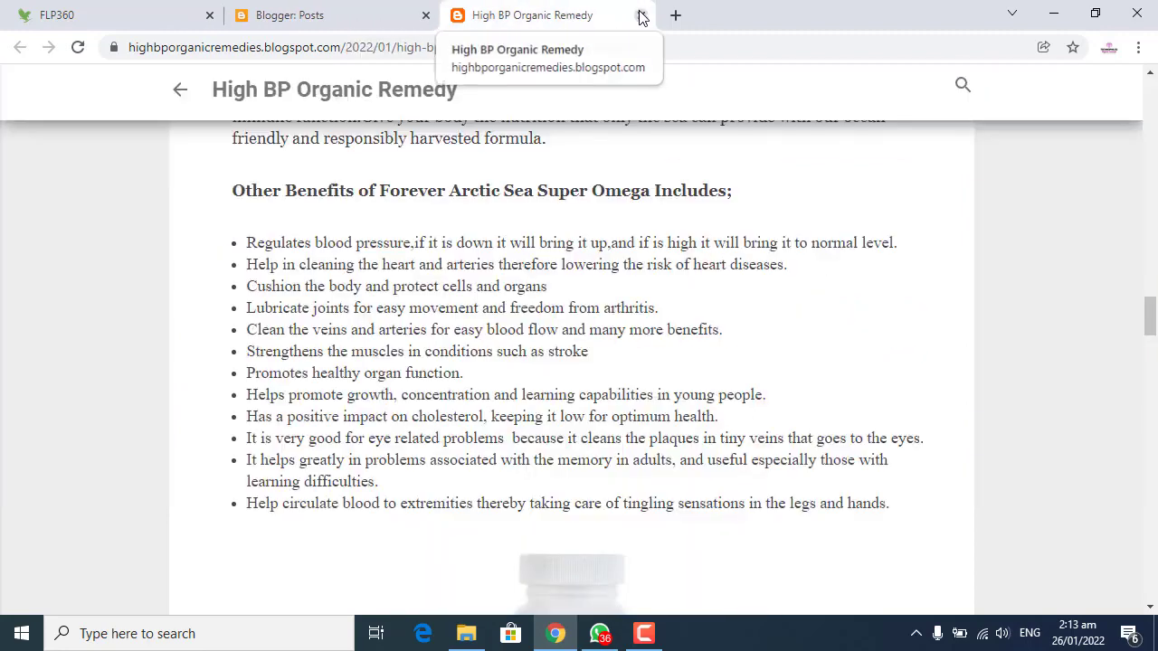
pyautogui.click(640, 18)
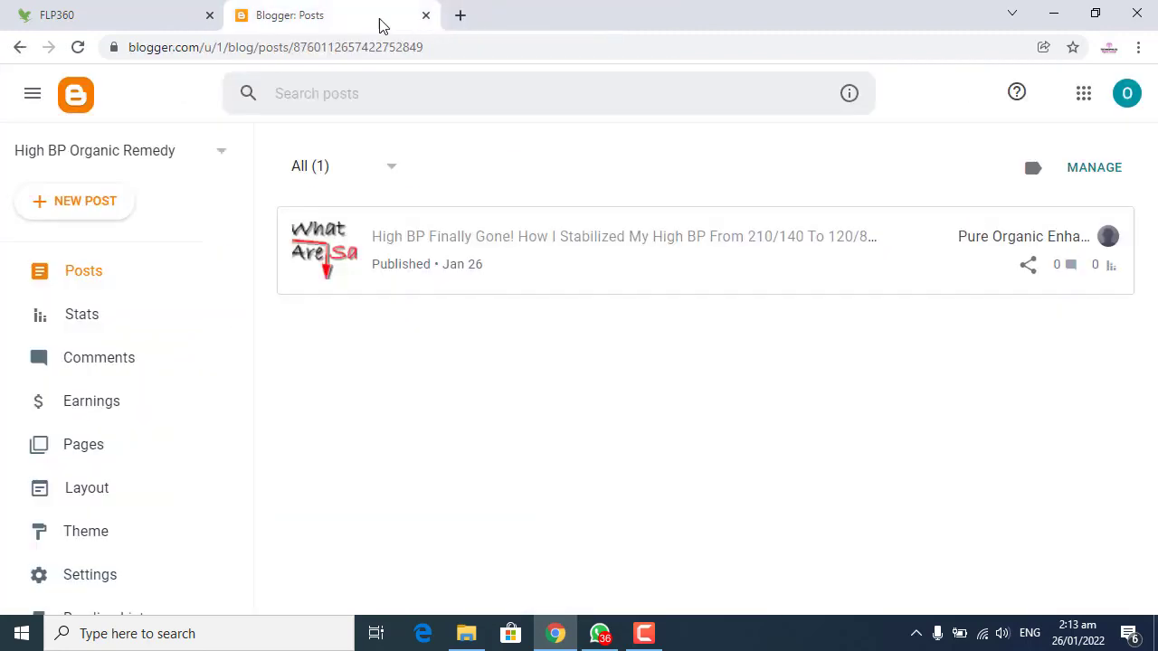
# - Reopen the published "High BP Finally Gone!" post from the posts list and copy its web address
pyautogui.click(81, 444)
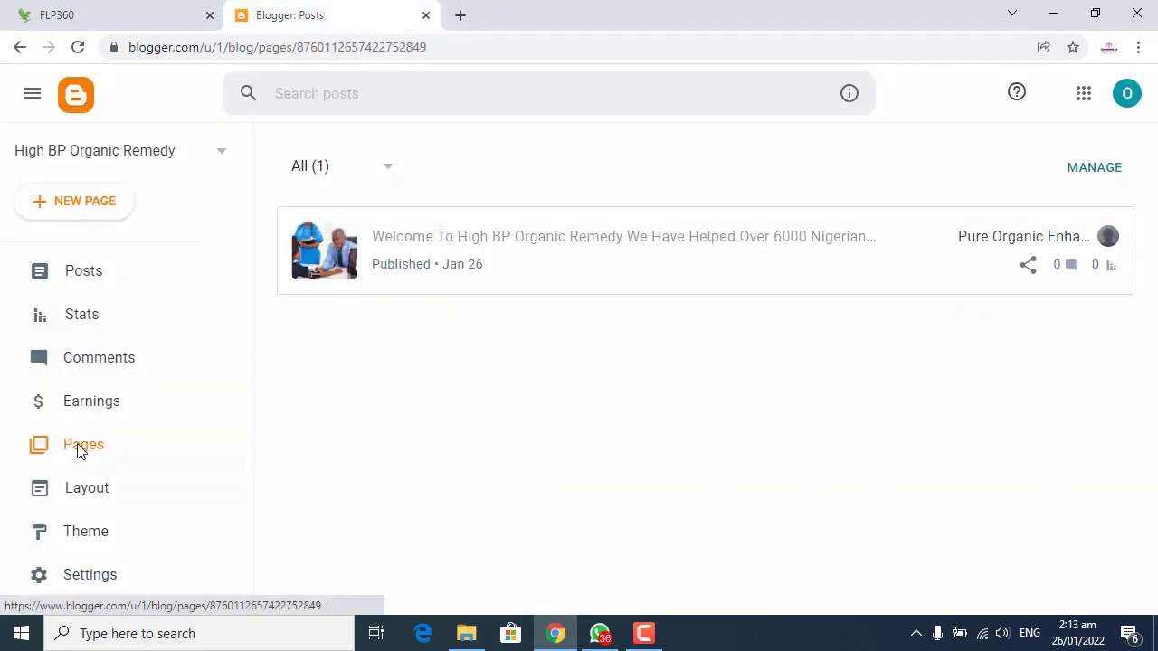
pyautogui.click(96, 274)
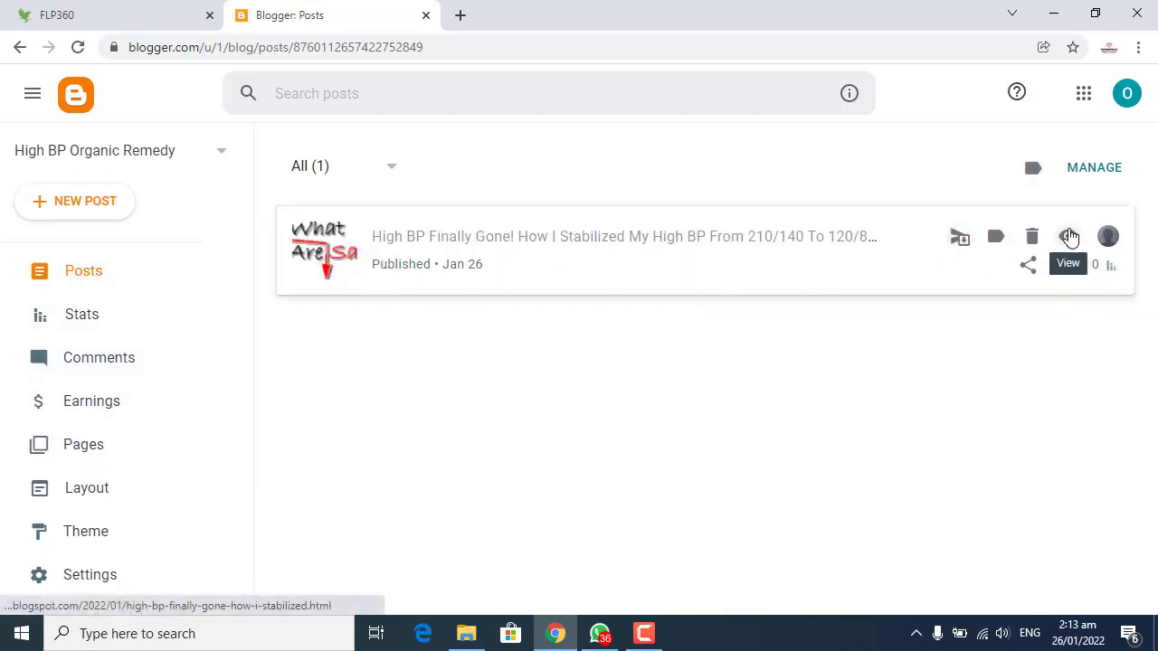
pyautogui.click(1069, 238)
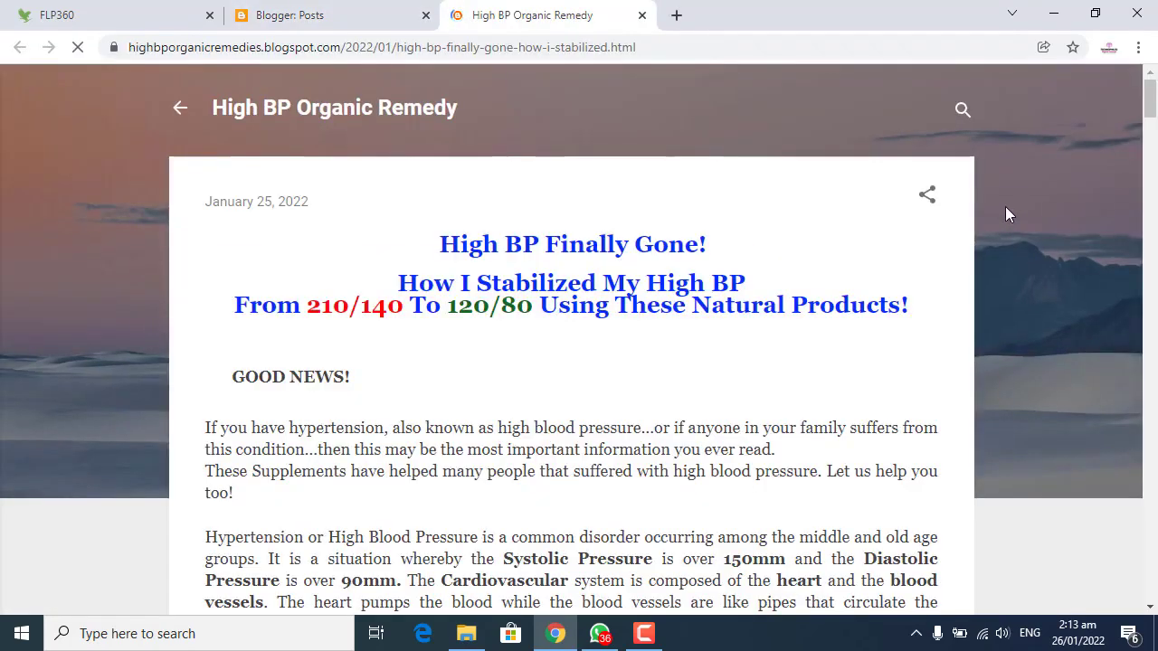
pyautogui.moveTo(701, 44); pyautogui.dragTo(48, 78)
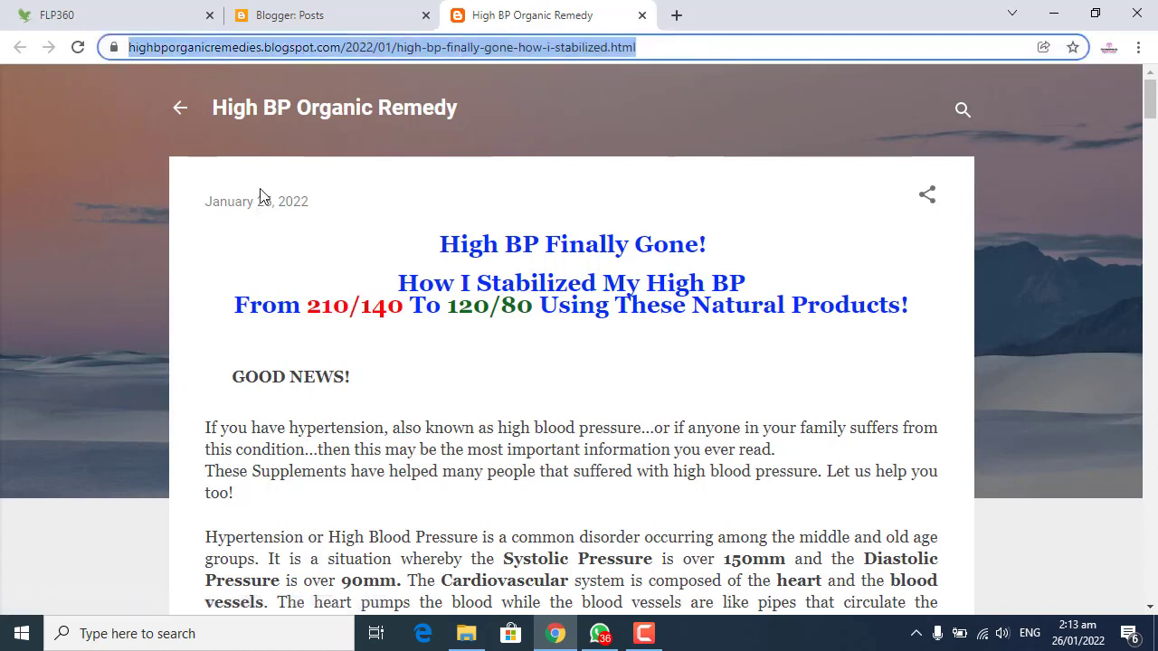
# - Open the "Welcome To High BP Organic Remedy" page for editing at its LEARN MORE image
pyautogui.click(333, 9)
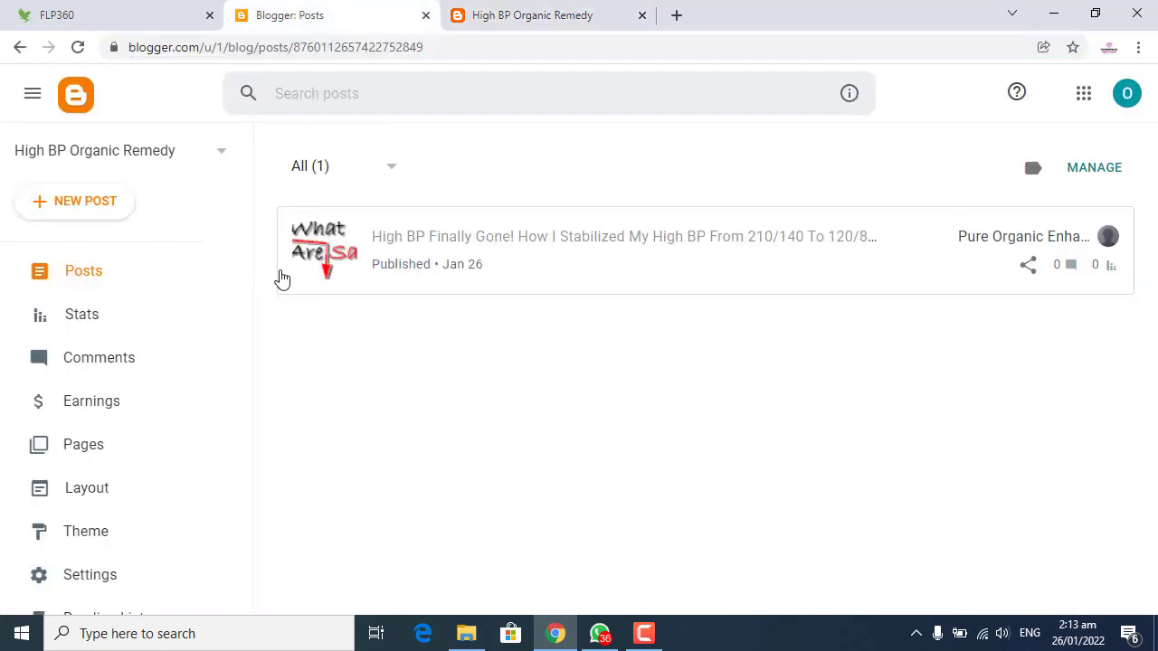
pyautogui.click(127, 452)
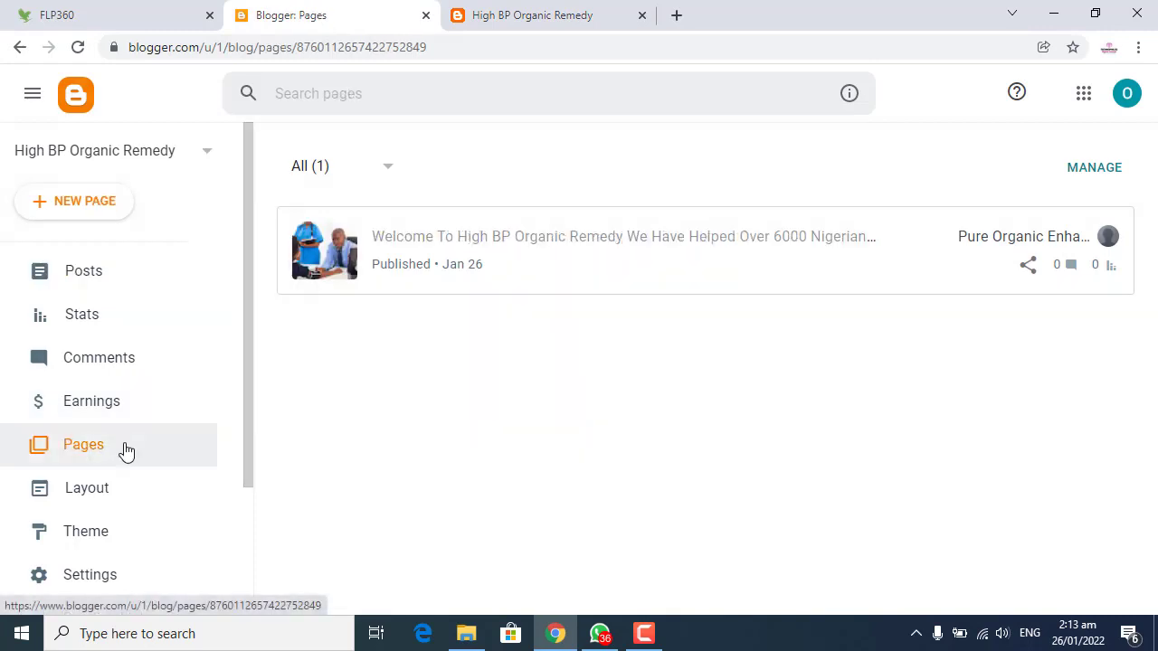
pyautogui.click(836, 267)
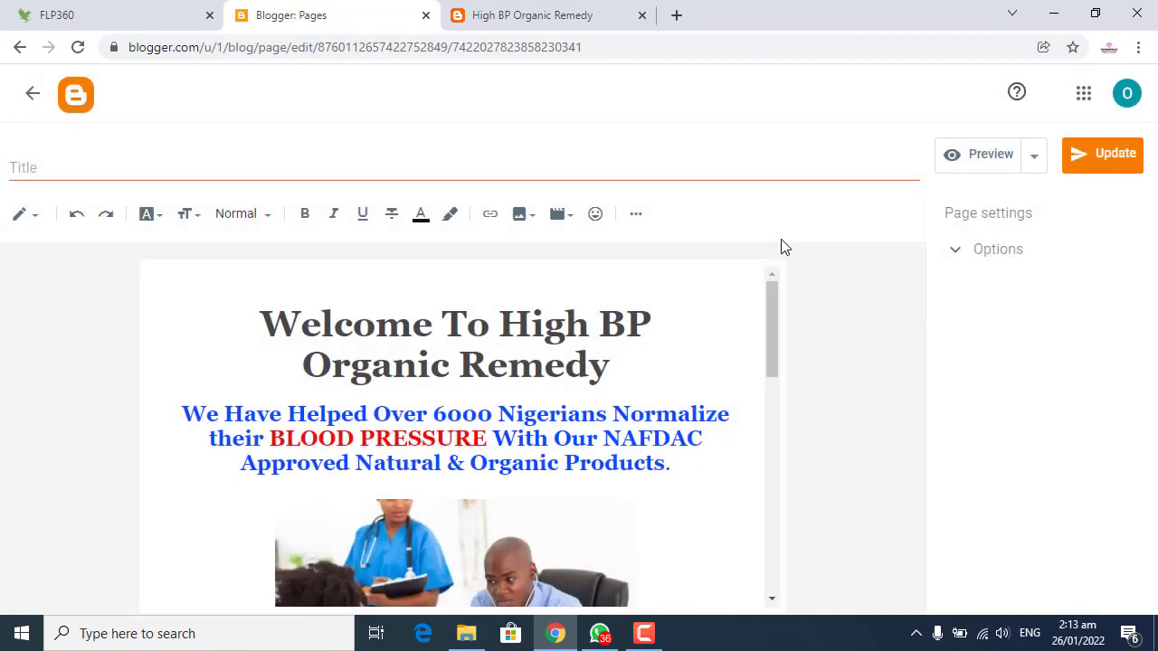
pyautogui.scroll(-5, 522, 389)
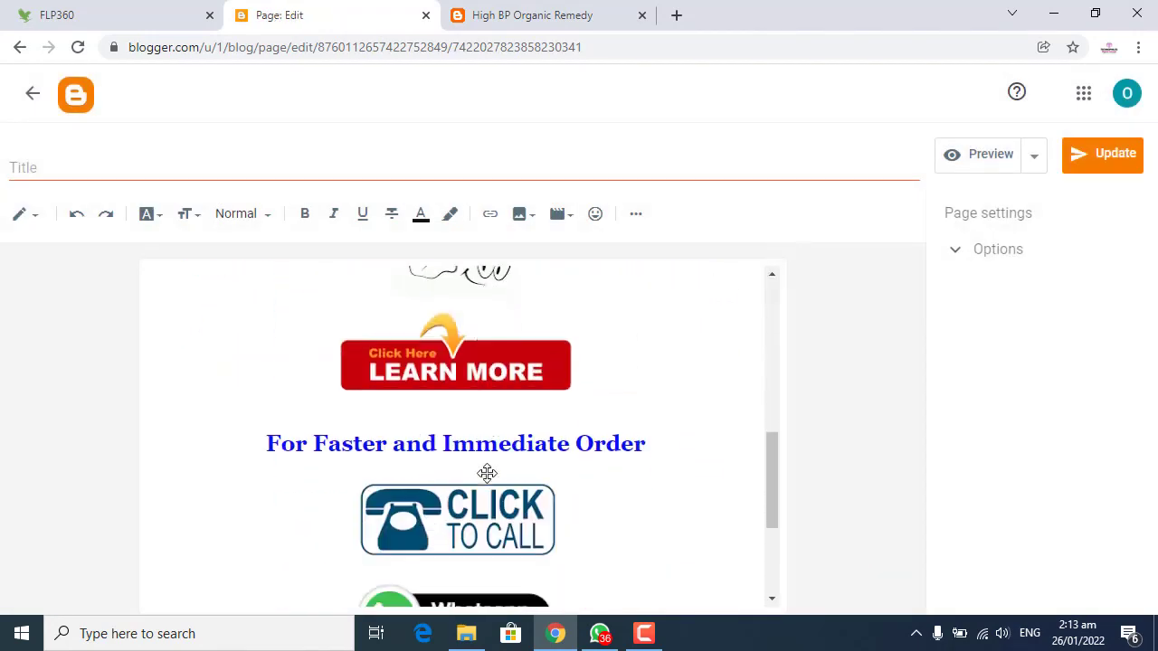
# - Link the LEARN MORE image to the copied high-bp-finally-gone-how-i-stabilized.html post address, checking the address before applying it
pyautogui.click(523, 366)
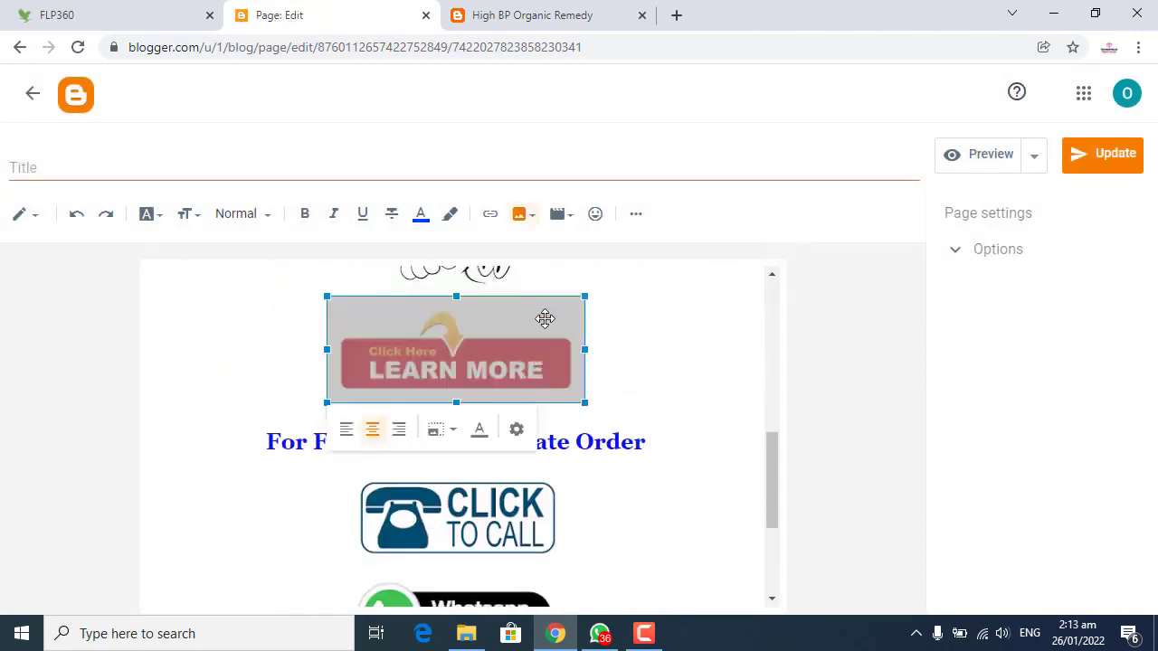
pyautogui.click(489, 217)
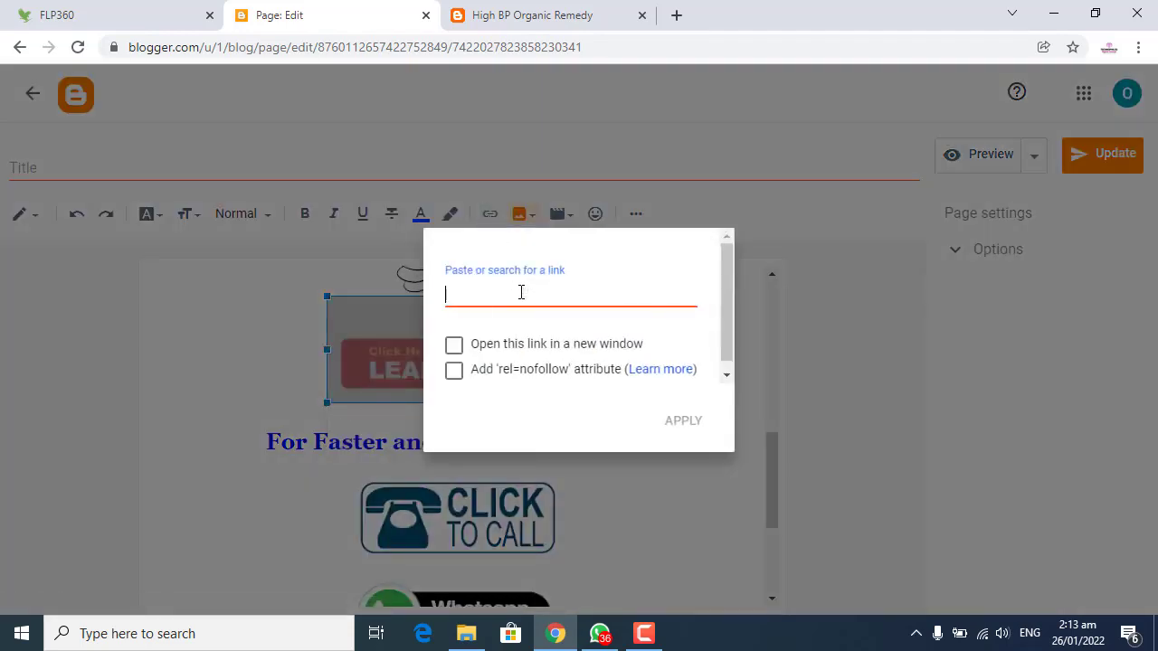
pyautogui.hotkey('ctrl', 'v')
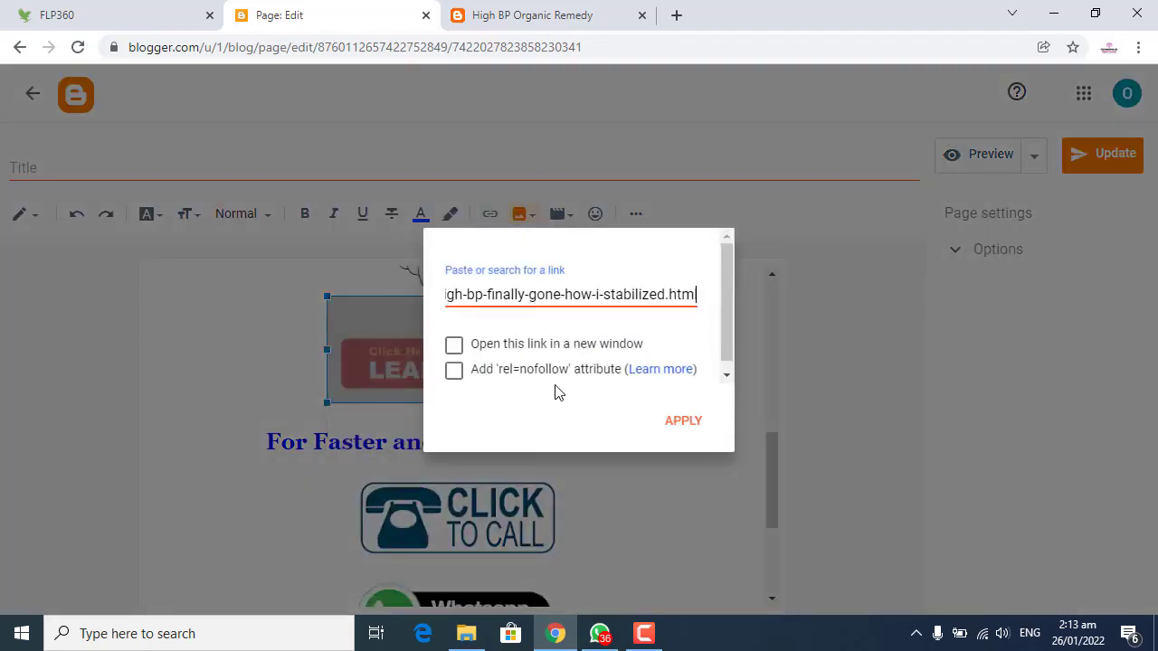
pyautogui.click(532, 16)
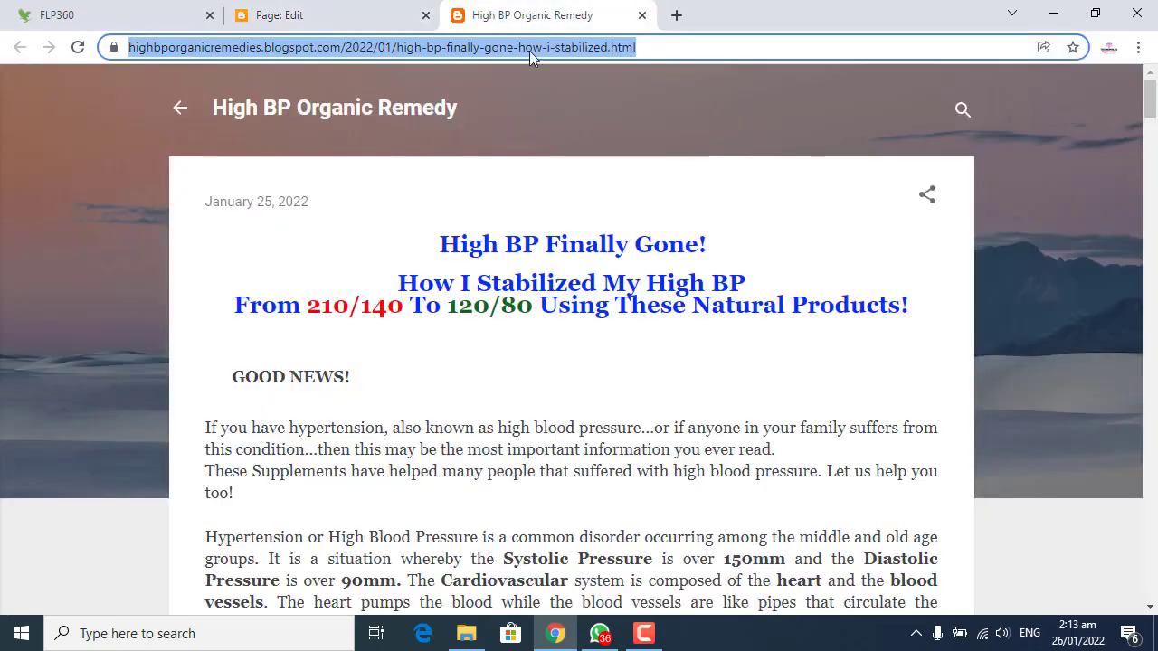
pyautogui.click(291, 15)
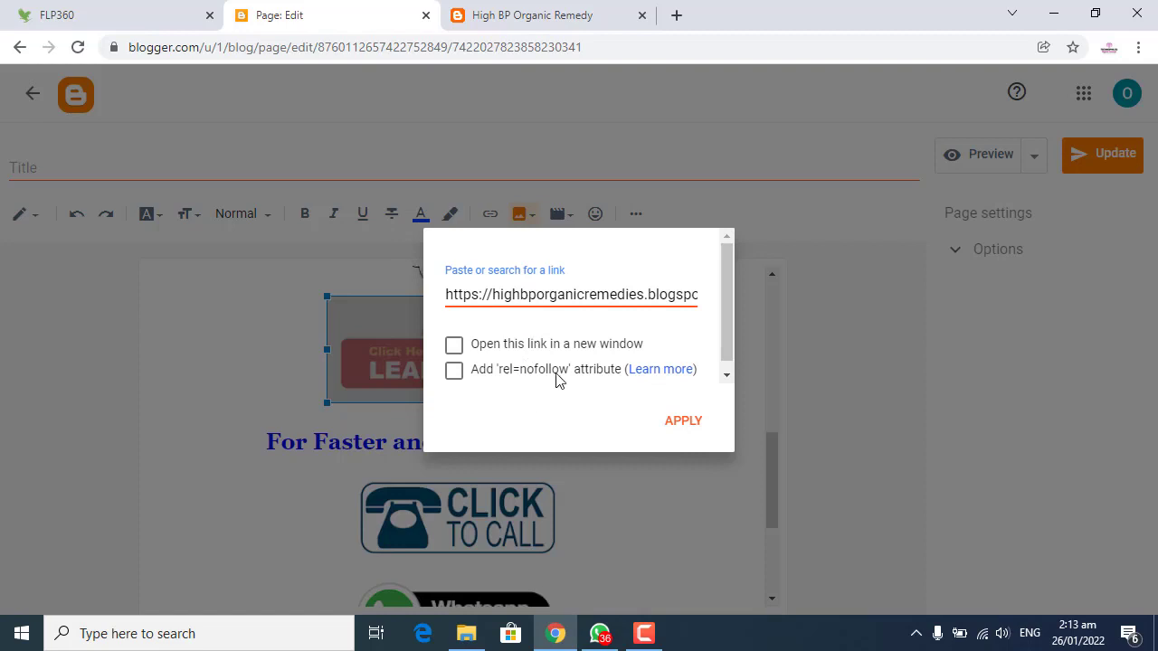
pyautogui.click(684, 423)
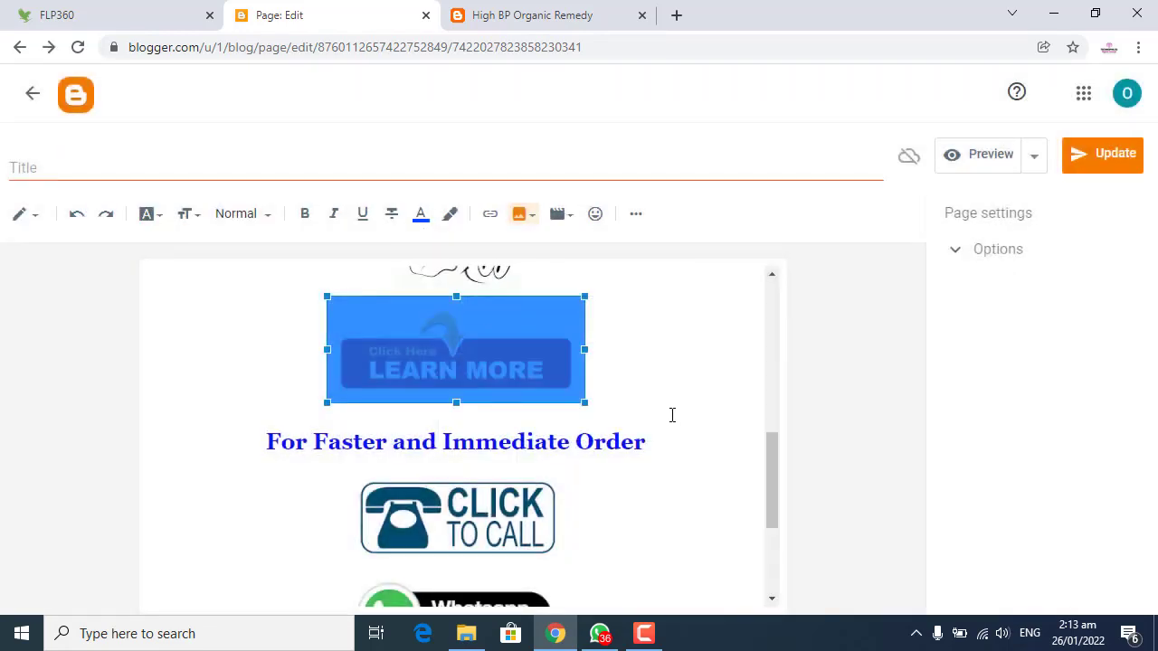
# - Update the published welcome page with the linked LEARN MORE image and return to the pages list
pyautogui.scroll(-3, 589, 428)
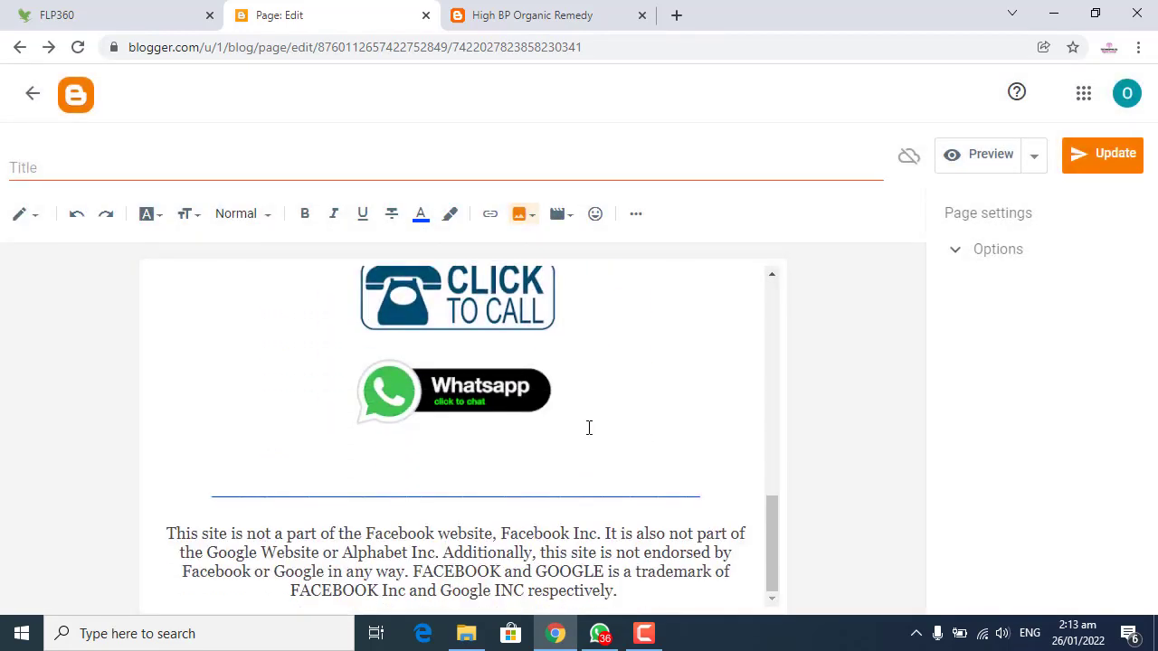
pyautogui.click(1100, 163)
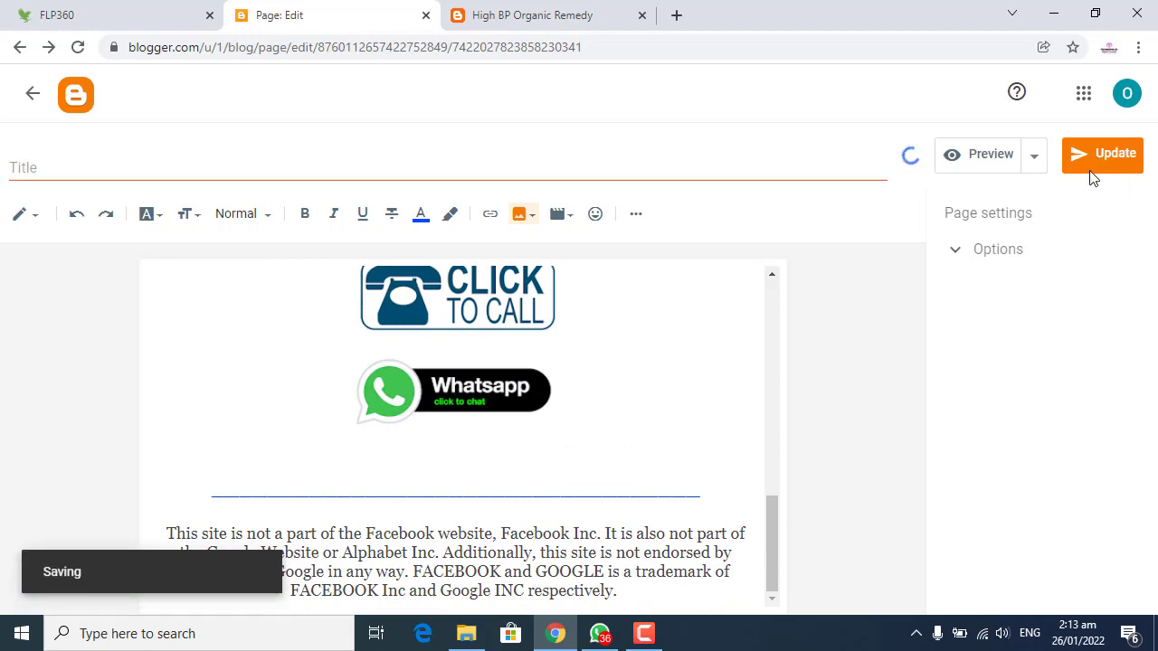
pyautogui.click(30, 92)
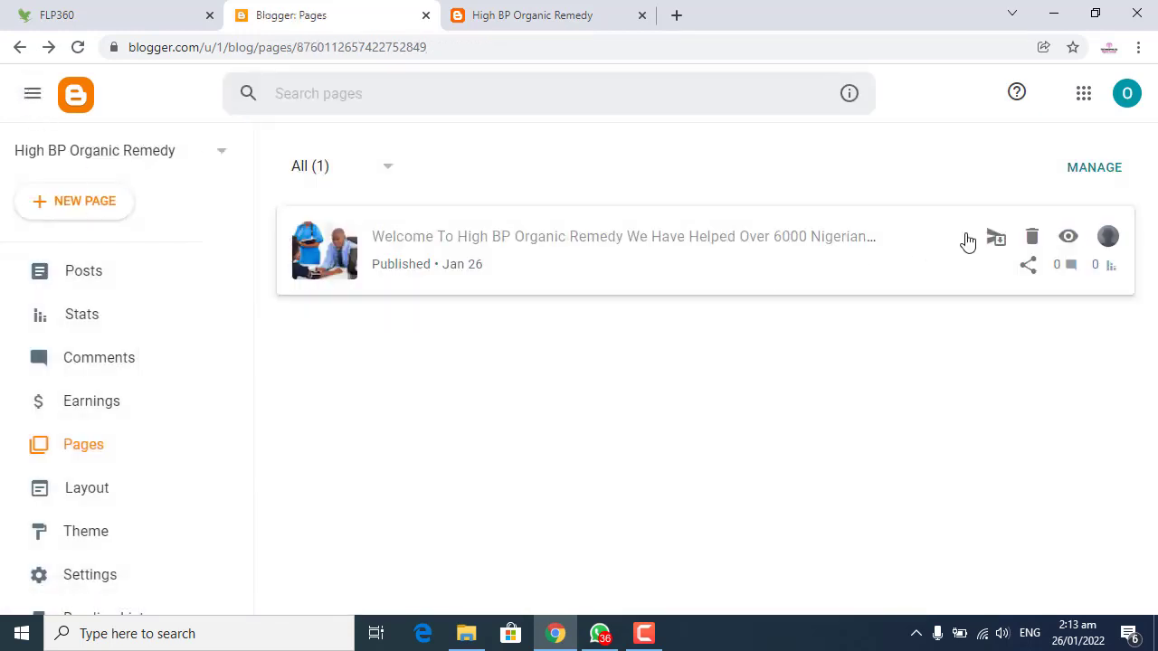
# - View the published welcome page, close the older duplicate tab, and test the link on the LEARN MORE image
pyautogui.click(1067, 237)
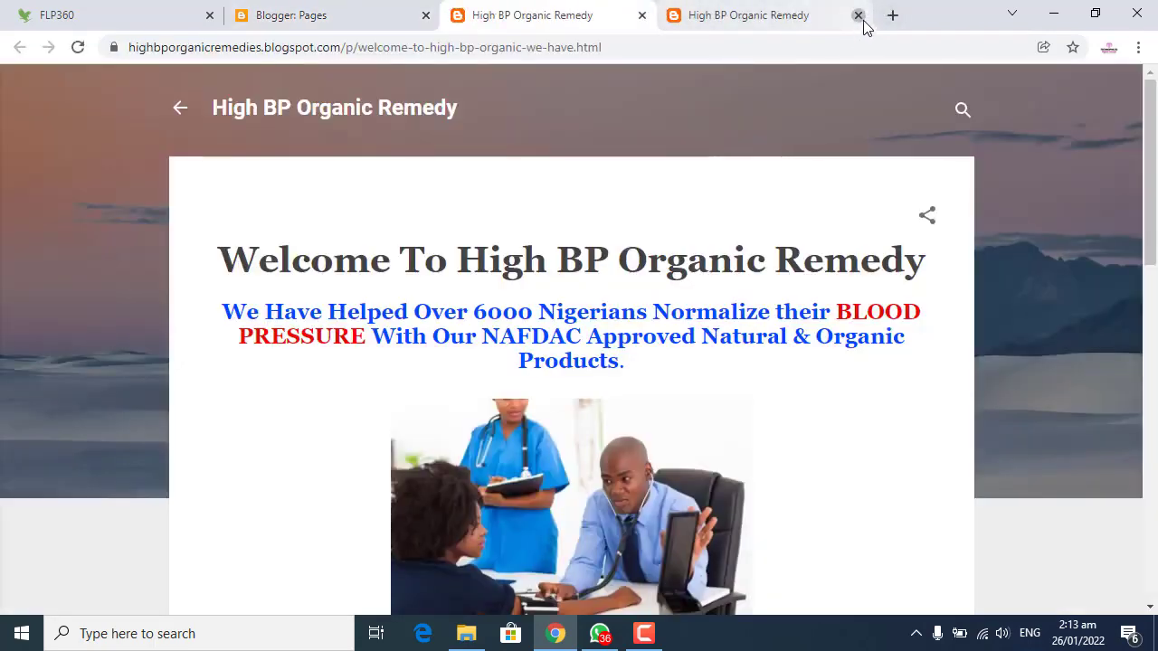
pyautogui.click(858, 16)
pyautogui.scroll(-7, 620, 317)
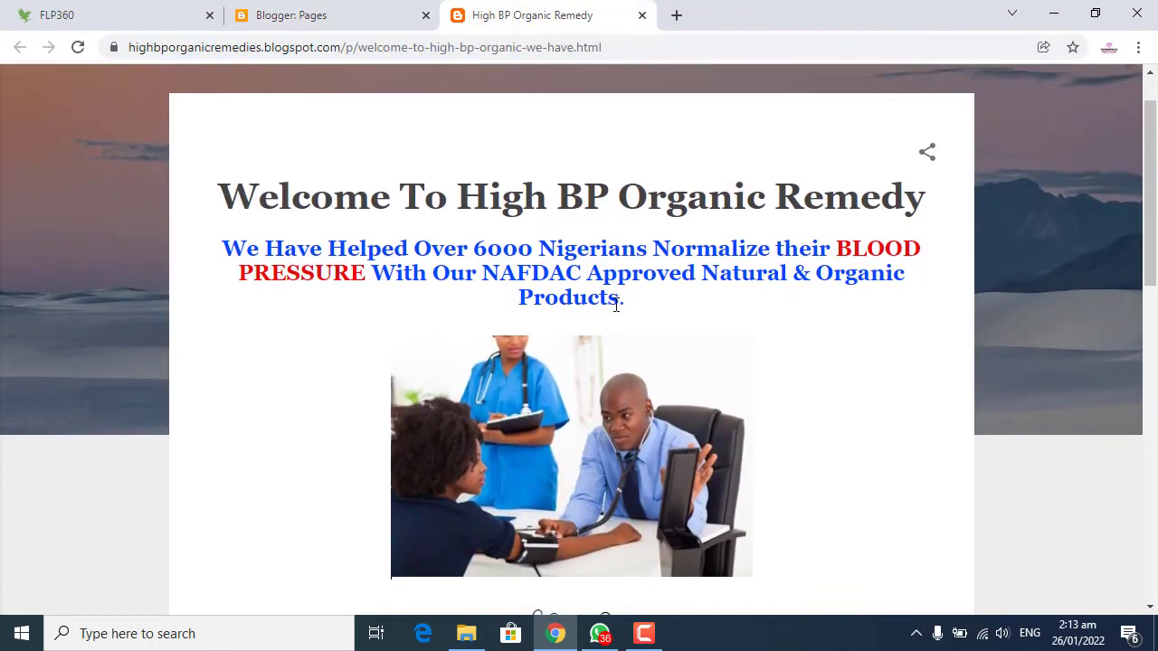
pyautogui.scroll(5, 623, 323)
pyautogui.scroll(2, 625, 321)
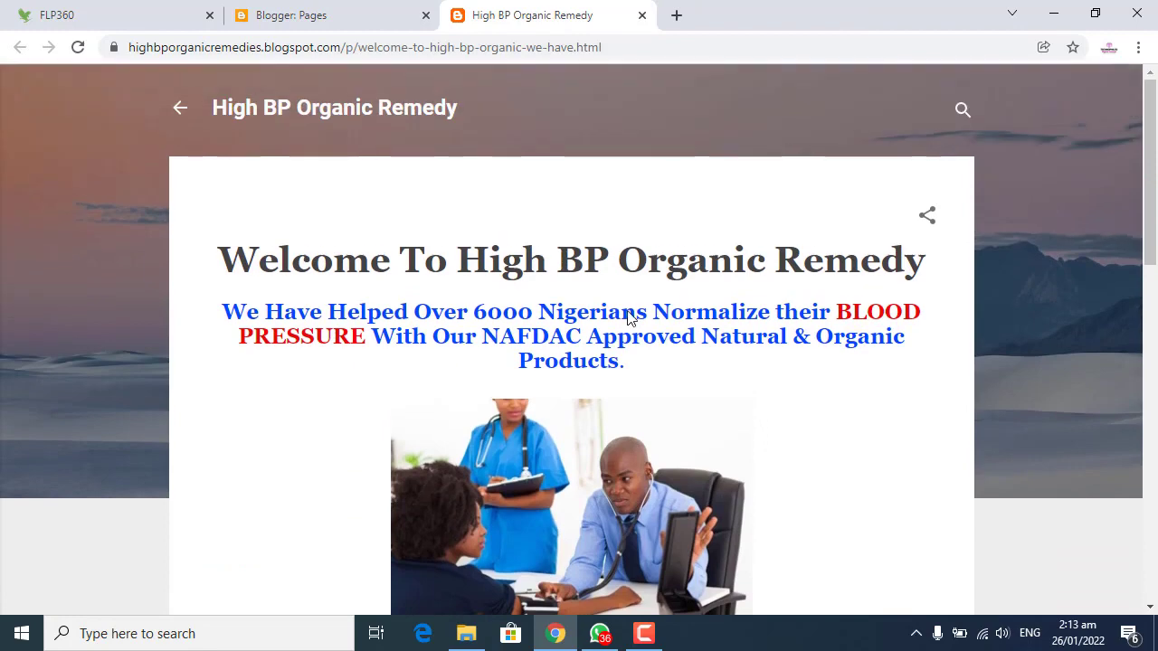
pyautogui.scroll(-7, 627, 312)
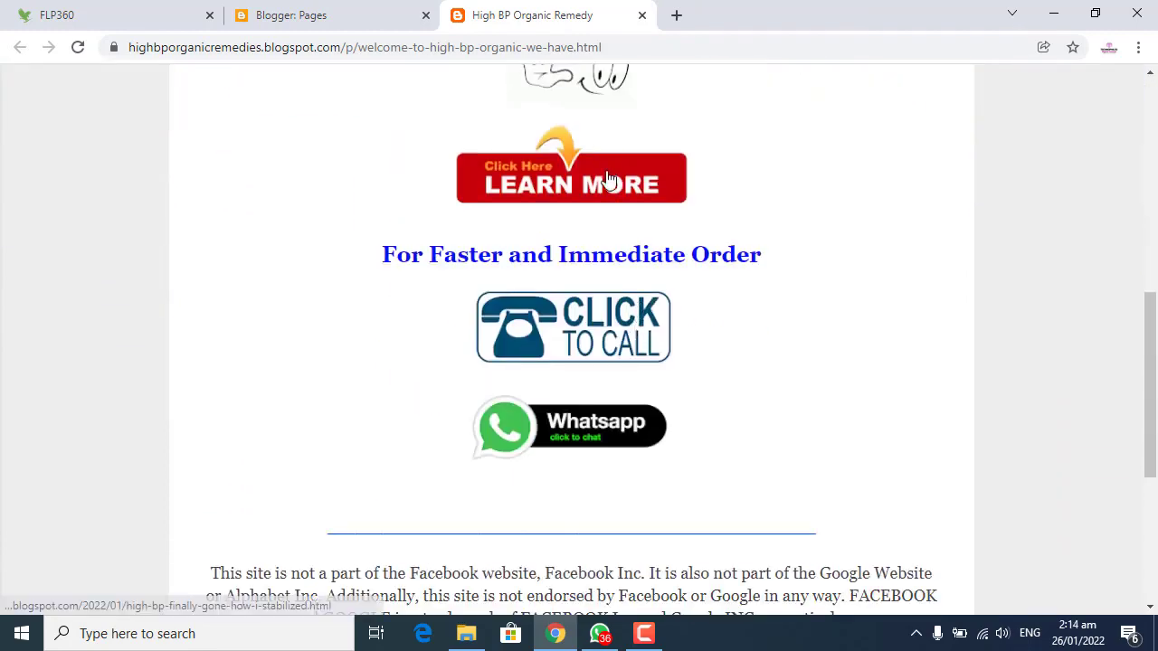
pyautogui.click(608, 181)
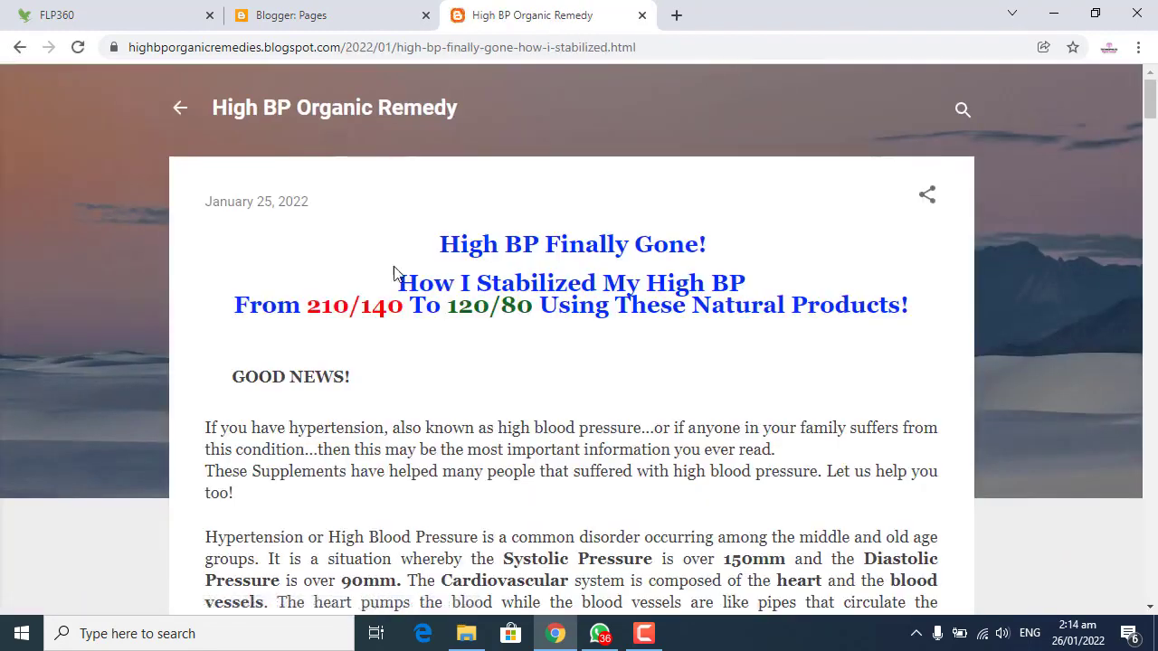
# - Examine the linked "High BP Finally Gone!" post from its heading to the call and WhatsApp images, including the date line
pyautogui.scroll(-2, 479, 227)
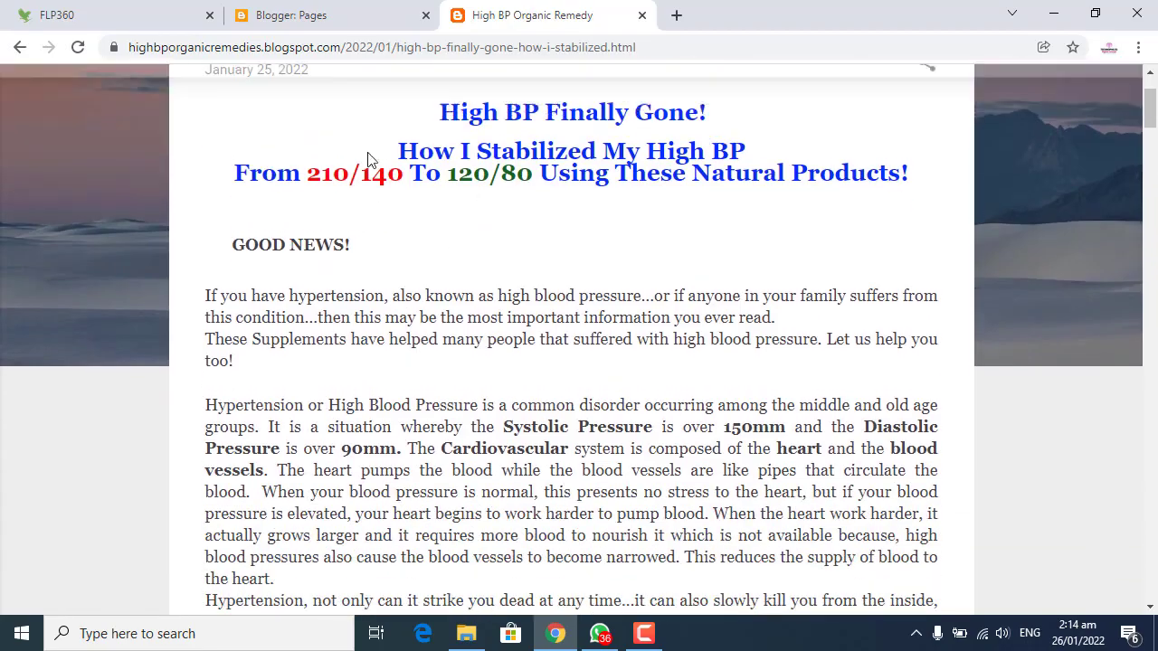
pyautogui.scroll(-8, 380, 209)
pyautogui.scroll(-20, 398, 244)
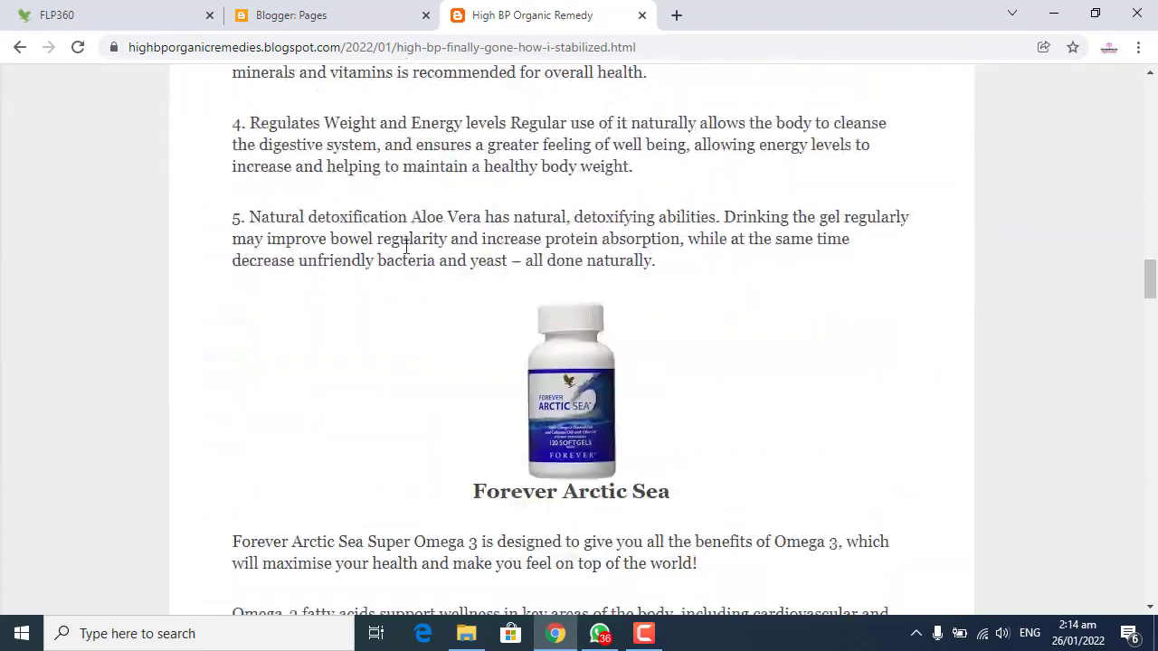
pyautogui.scroll(-15, 409, 276)
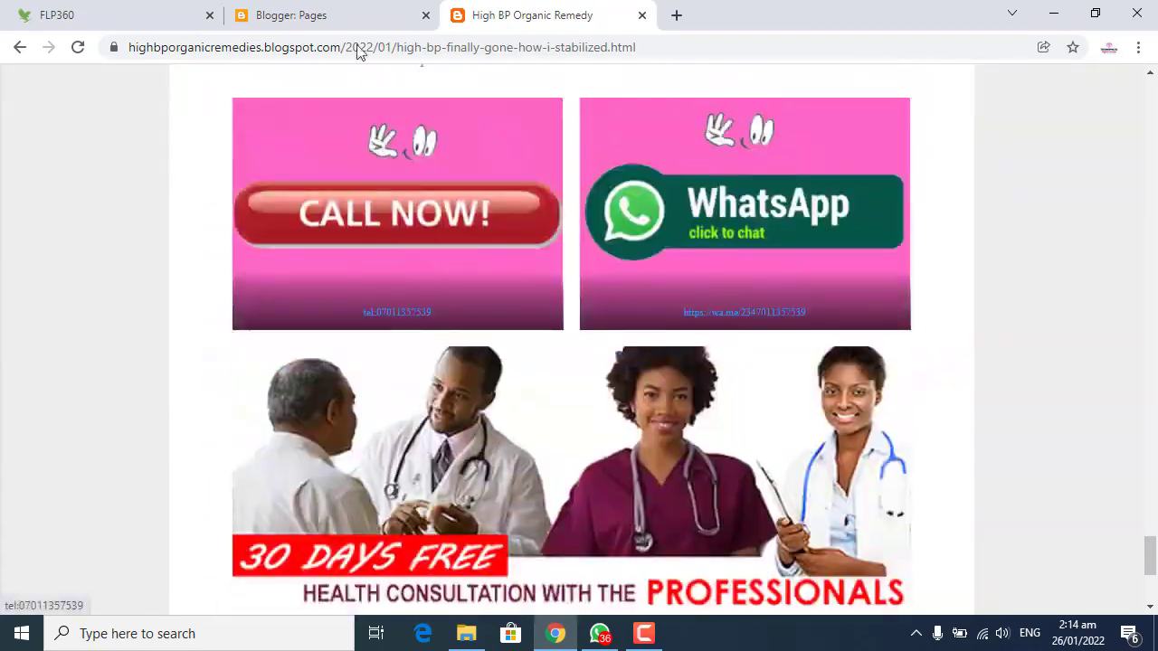
pyautogui.click(311, 14)
pyautogui.click(506, 14)
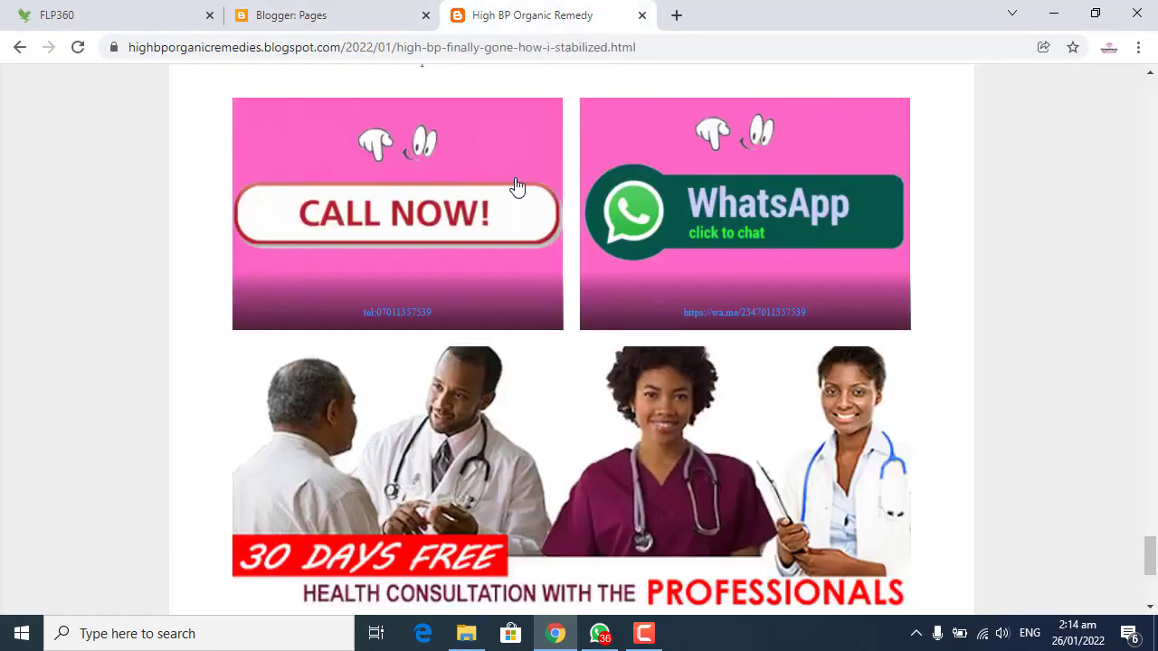
pyautogui.scroll(8, 528, 202)
pyautogui.scroll(20, 548, 223)
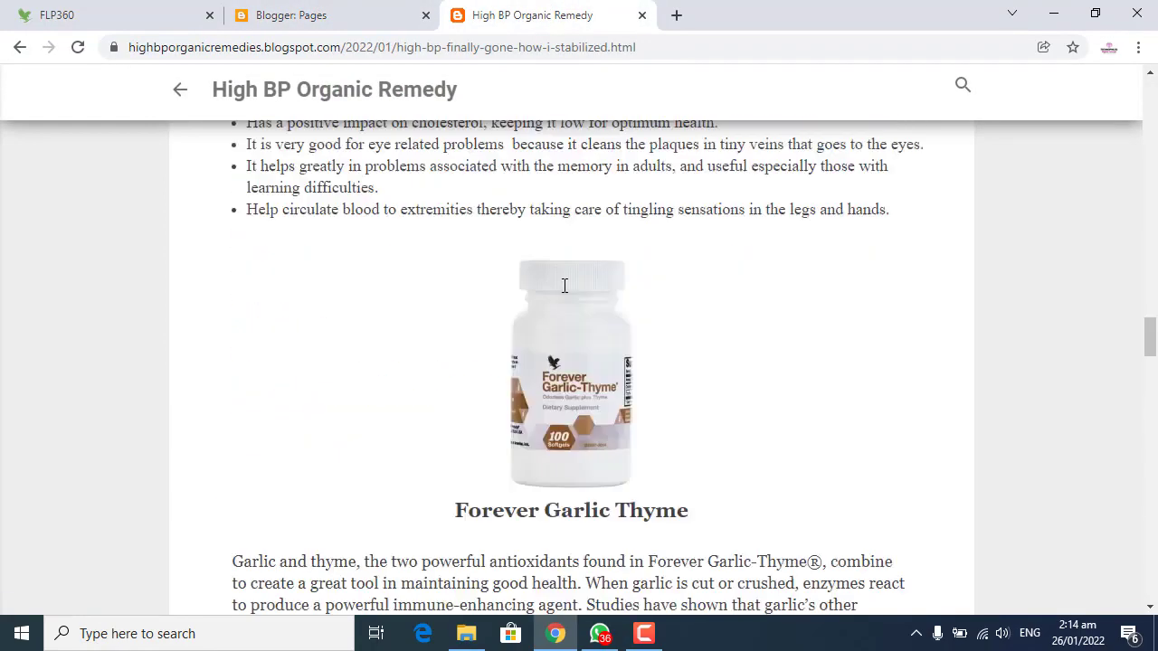
pyautogui.scroll(10, 560, 280)
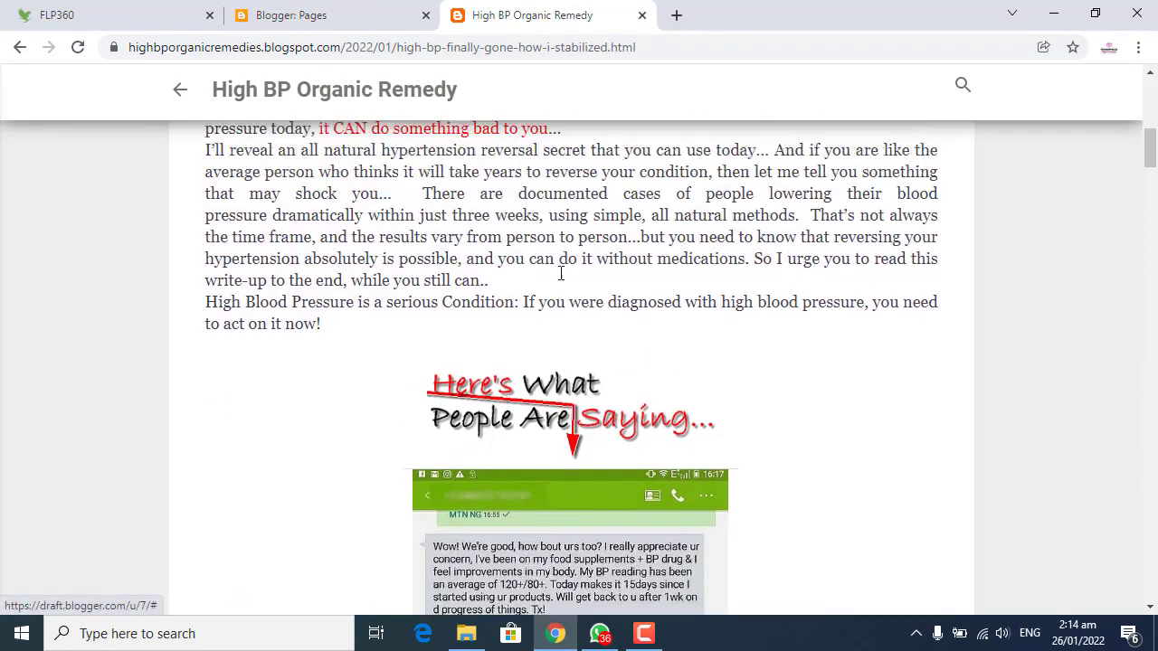
pyautogui.moveTo(348, 204); pyautogui.dragTo(24, 201)
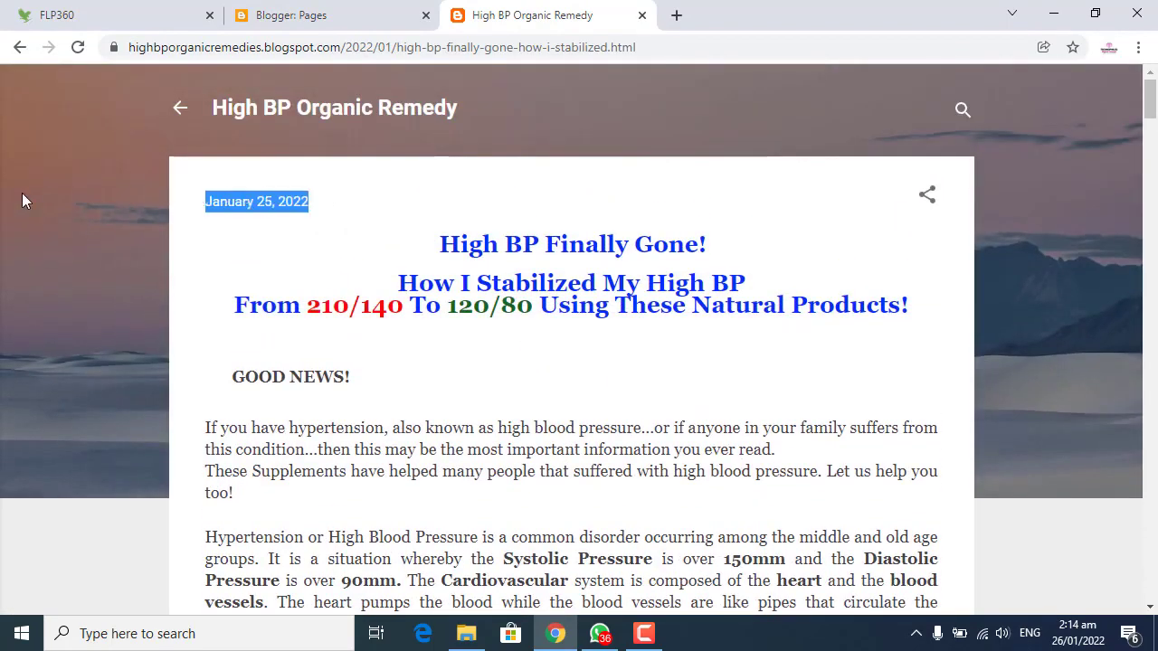
# - Reopen the published welcome page from the pages list and review it down to its comment area
pyautogui.click(326, 11)
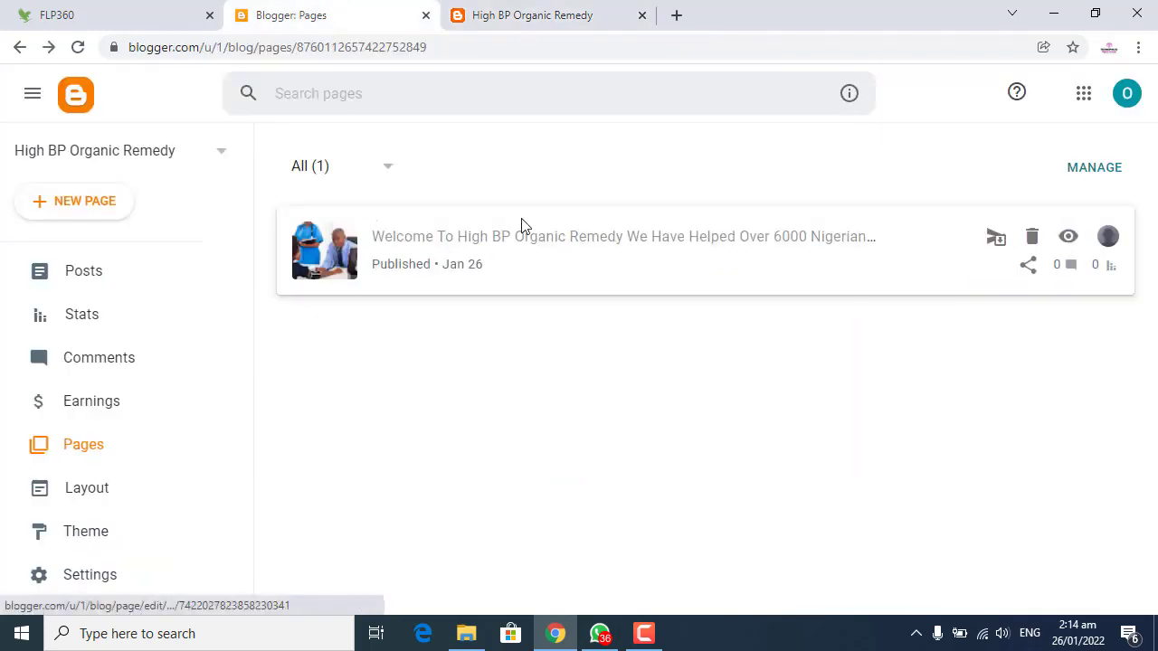
pyautogui.click(1070, 237)
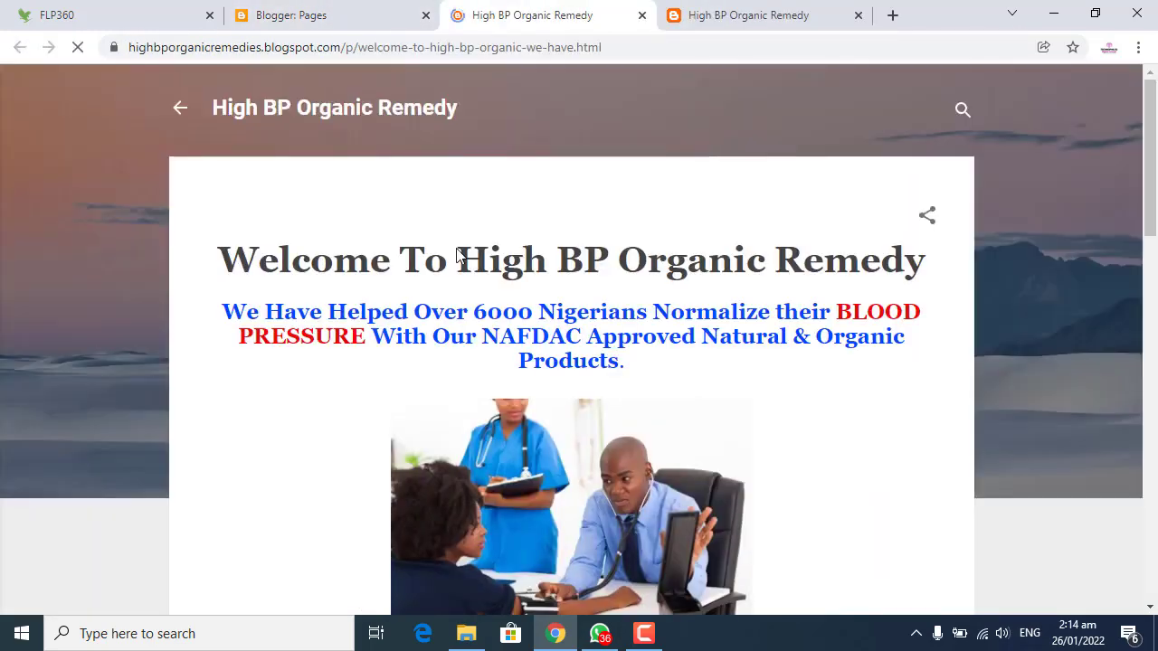
pyautogui.scroll(-15, 461, 262)
pyautogui.scroll(-3, 498, 339)
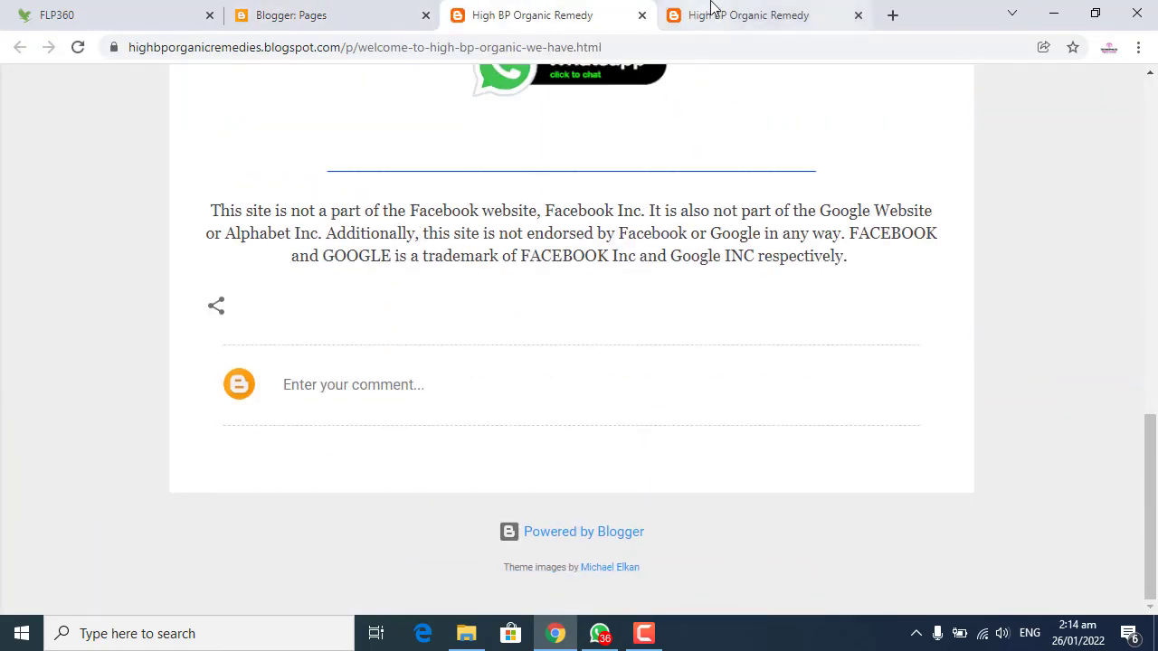
pyautogui.scroll(20, 382, 339)
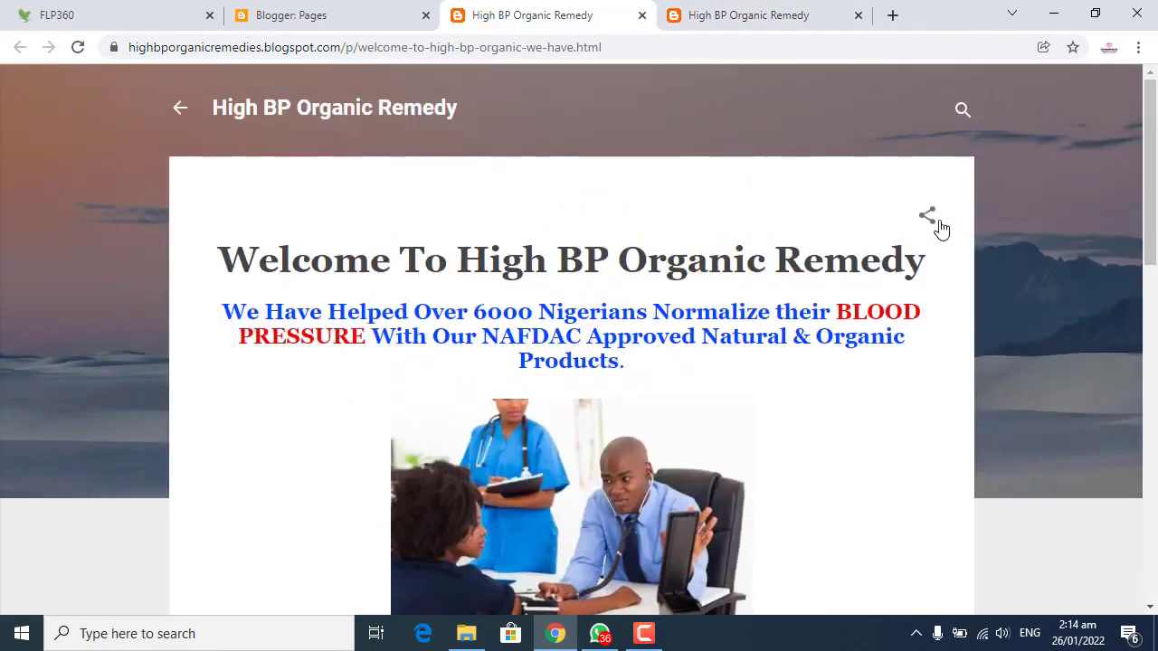
# - Compare with the open remedy post, checking its products, price, order section and comment area
pyautogui.click(789, 12)
pyautogui.click(767, 217)
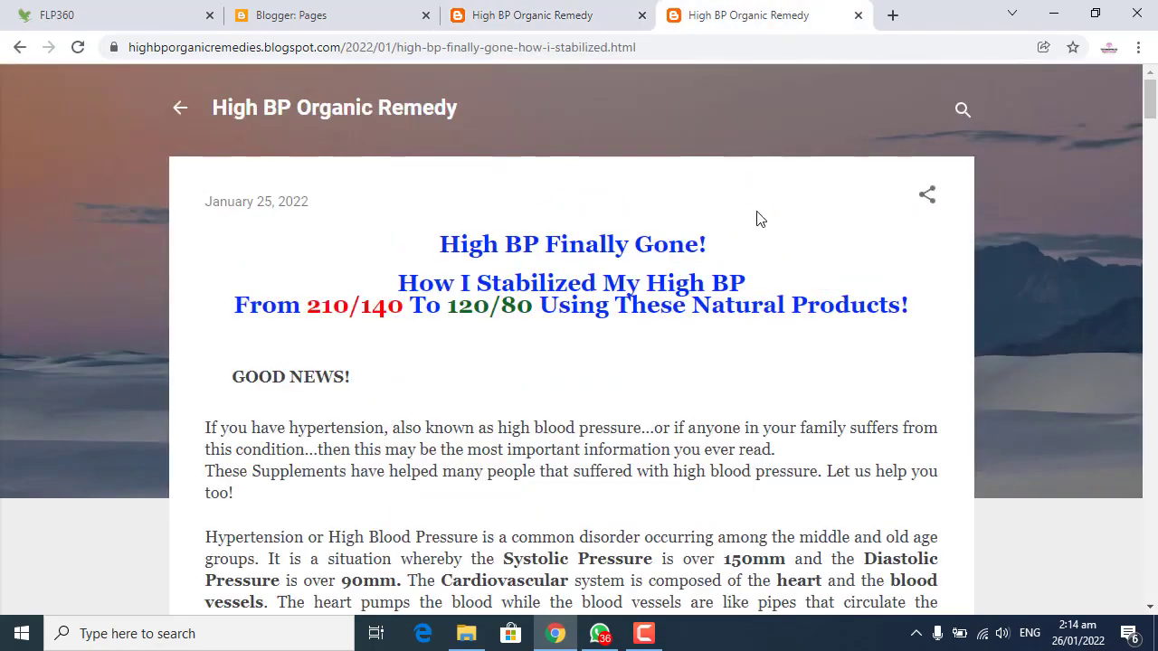
pyautogui.scroll(-15, 786, 380)
pyautogui.scroll(-20, 801, 378)
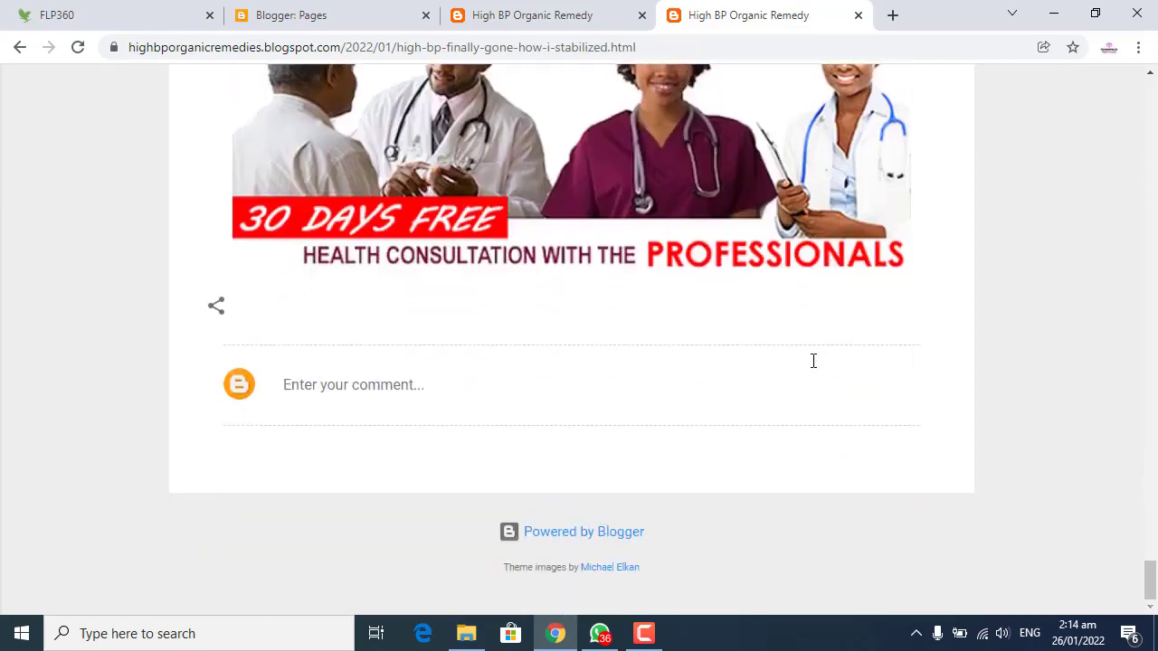
pyautogui.scroll(15, 759, 368)
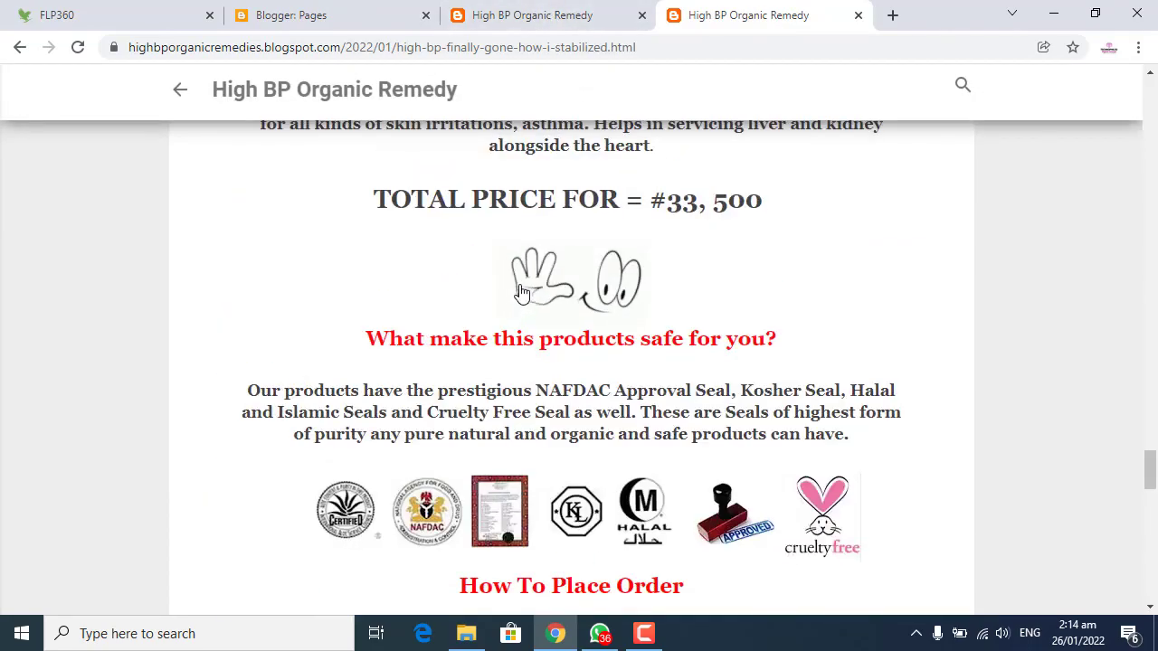
pyautogui.scroll(5, 504, 282)
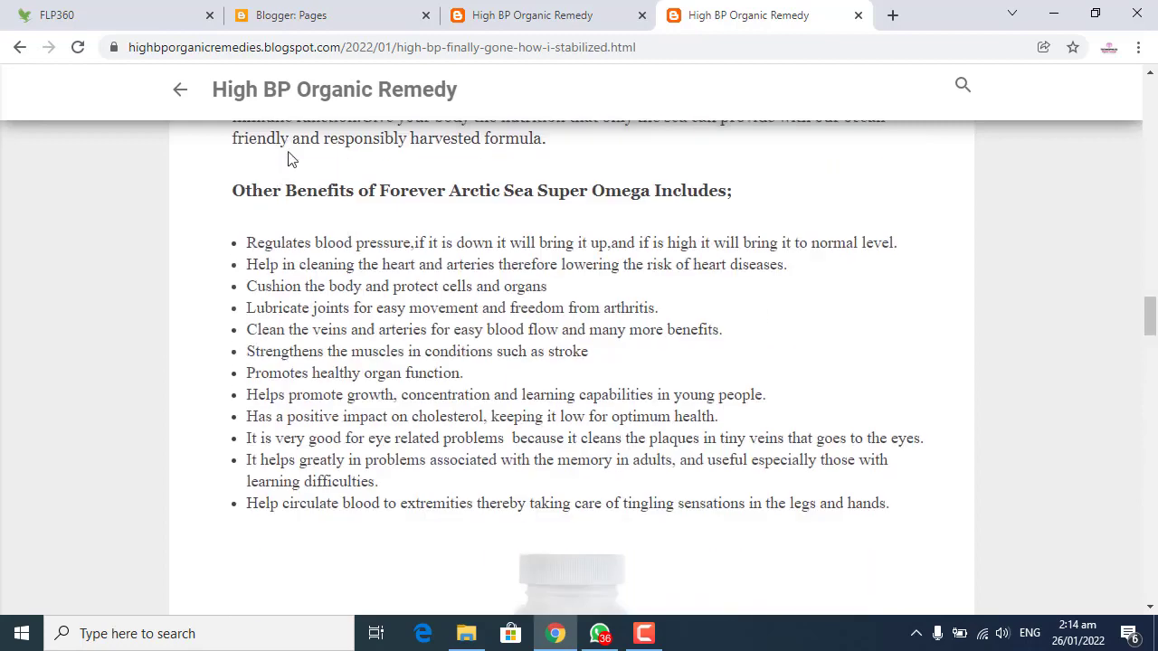
# - Go to the blog's home page and examine its web address, header, post preview and footer
pyautogui.click(178, 98)
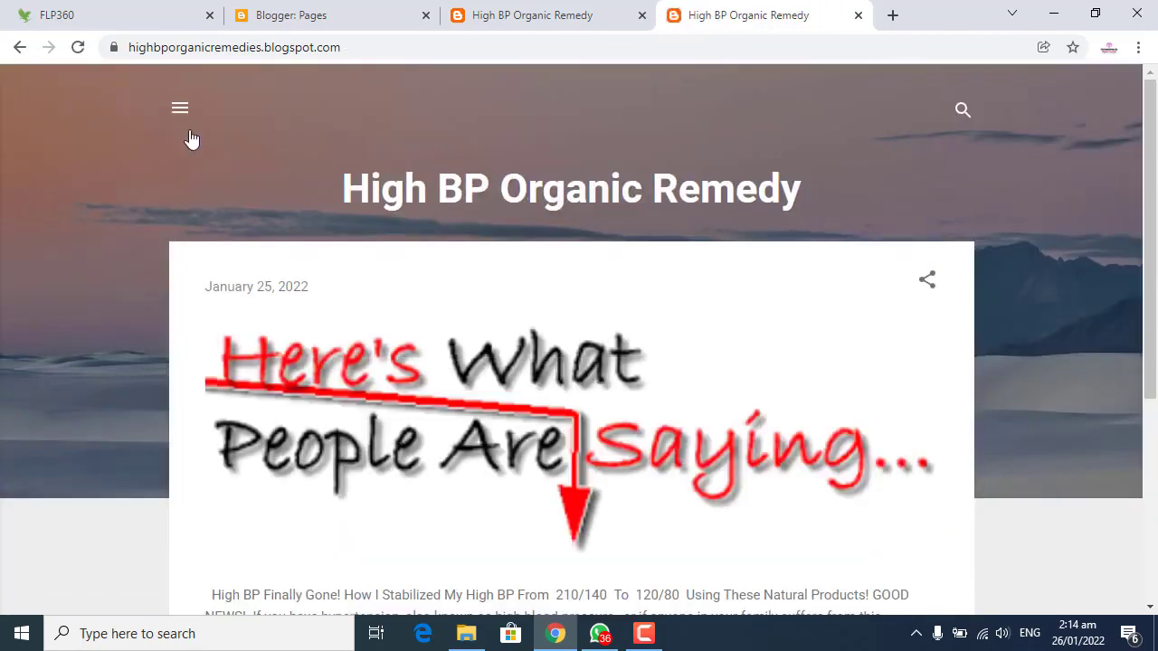
pyautogui.scroll(-4, 415, 294)
pyautogui.scroll(4, 418, 303)
pyautogui.click(132, 43)
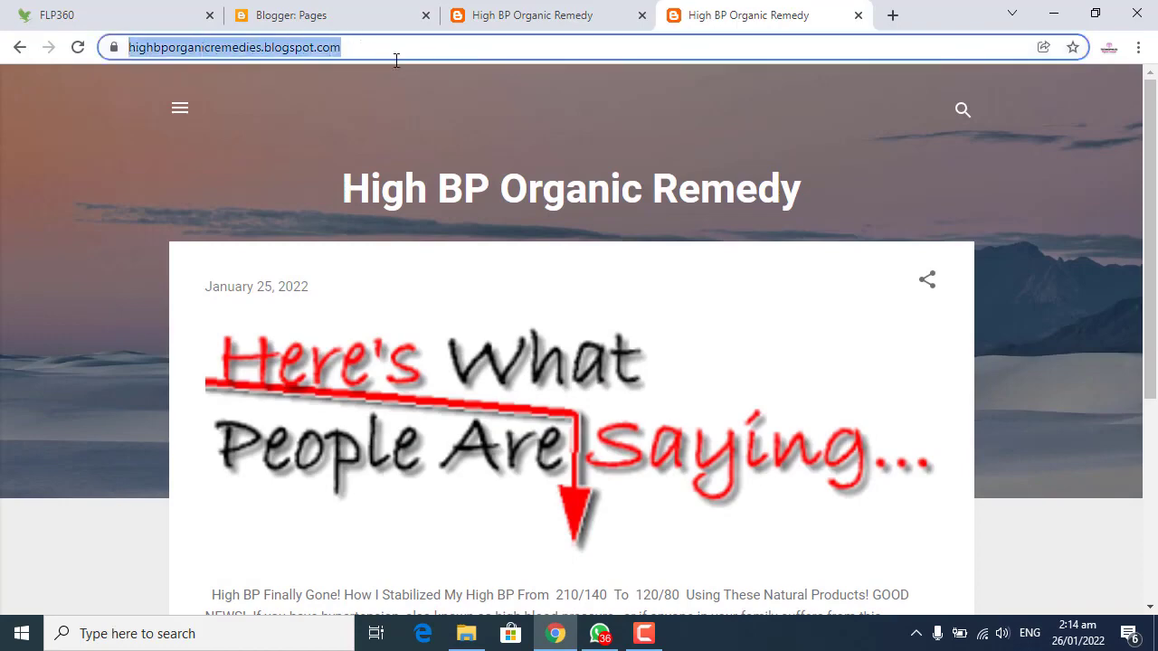
pyautogui.click(355, 223)
pyautogui.scroll(-4, 389, 272)
pyautogui.scroll(4, 445, 279)
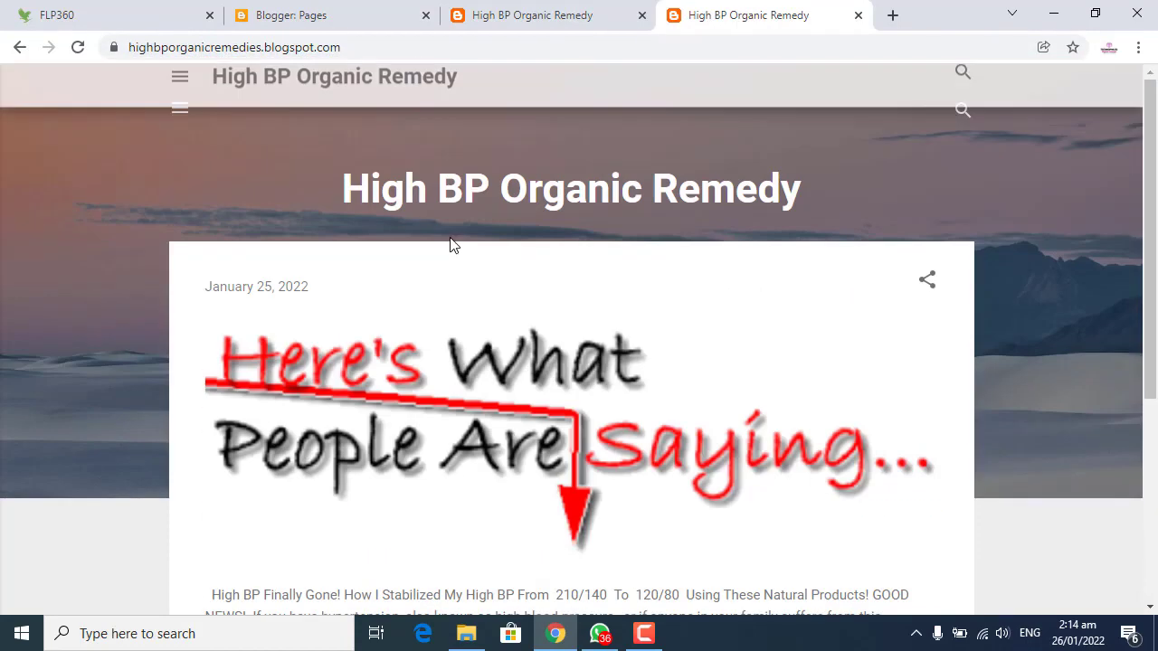
pyautogui.scroll(-1, 332, 421)
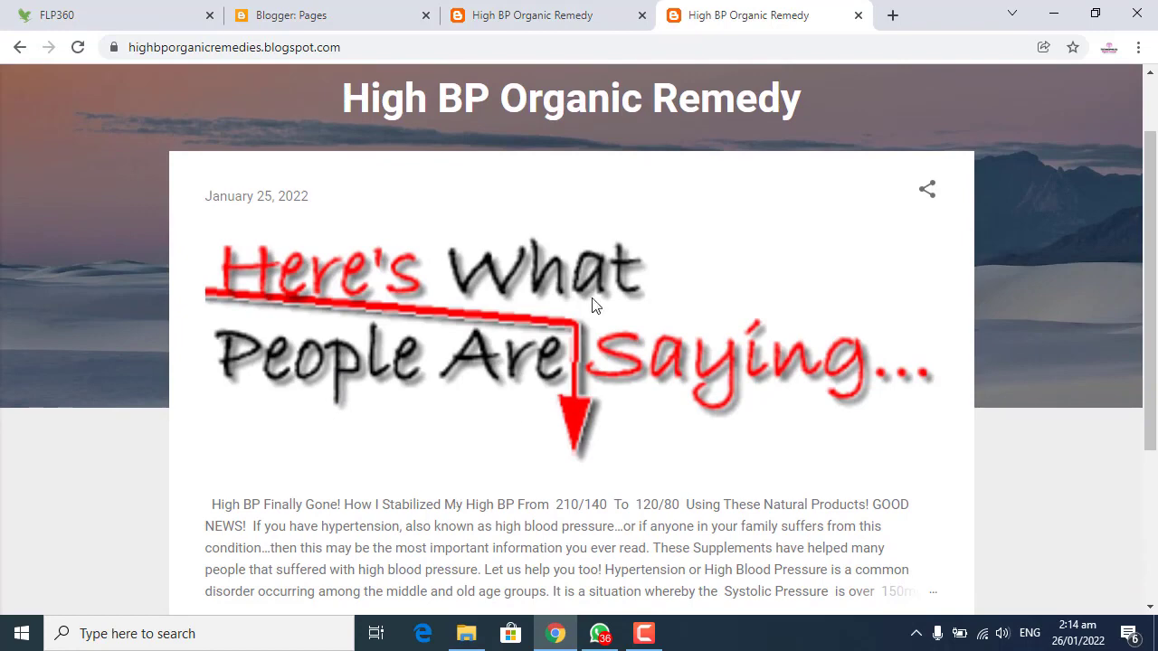
pyautogui.scroll(-3, 572, 313)
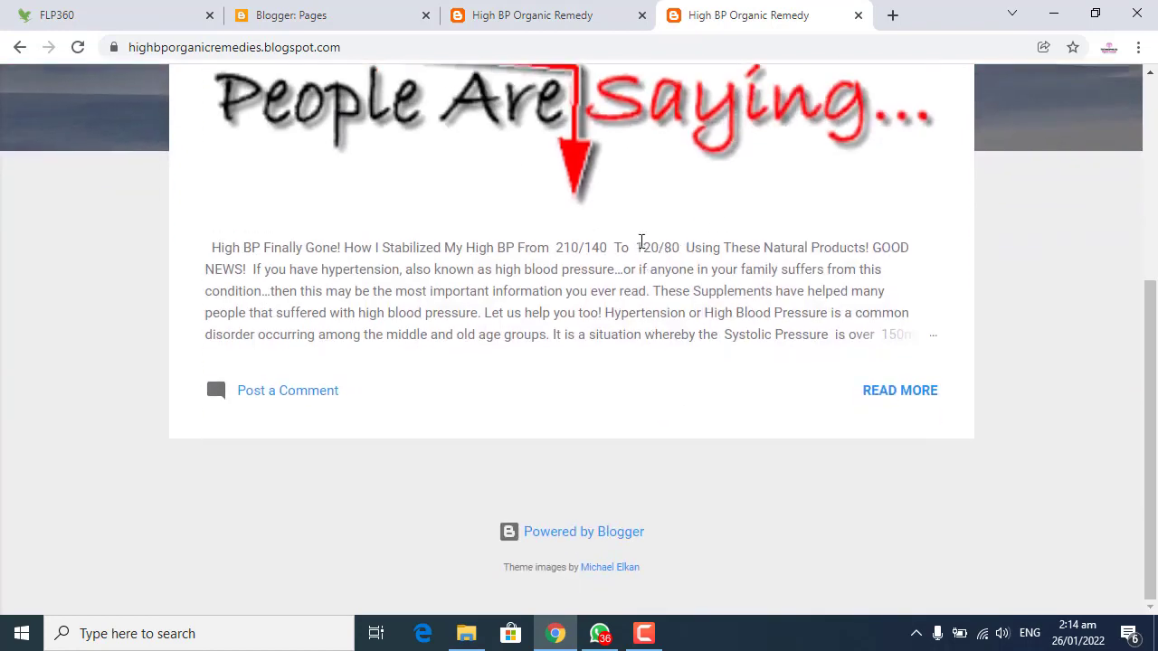
pyautogui.scroll(4, 556, 298)
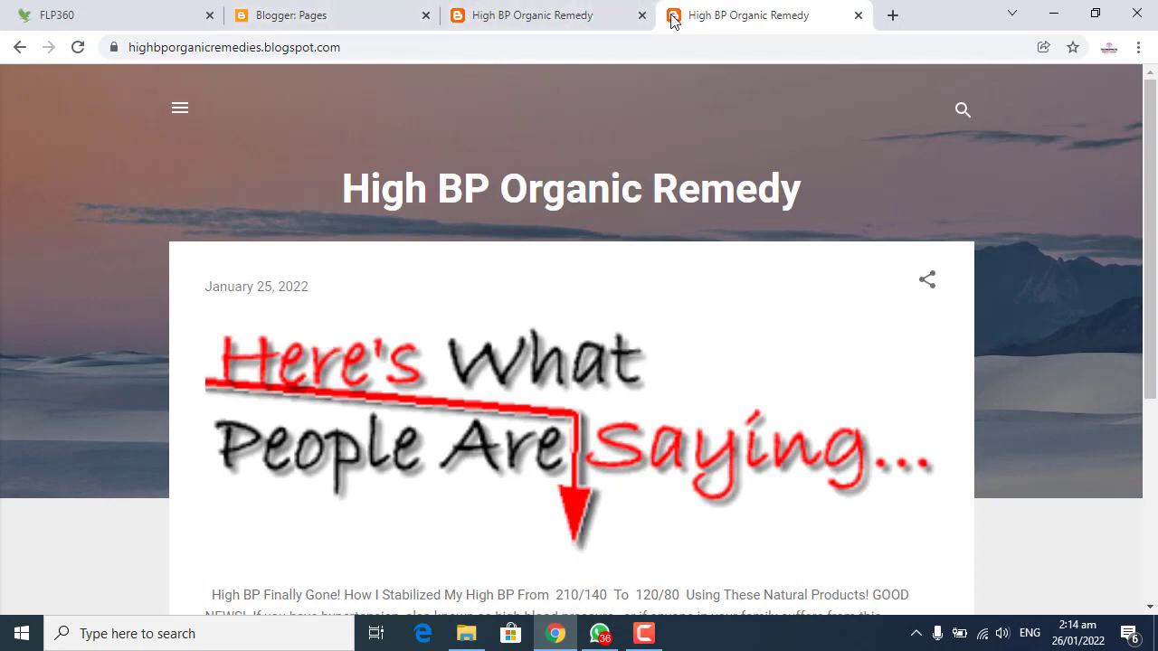
# - Close the published page and blog home tabs and open the blog's layout settings
pyautogui.click(642, 16)
pyautogui.click(642, 16)
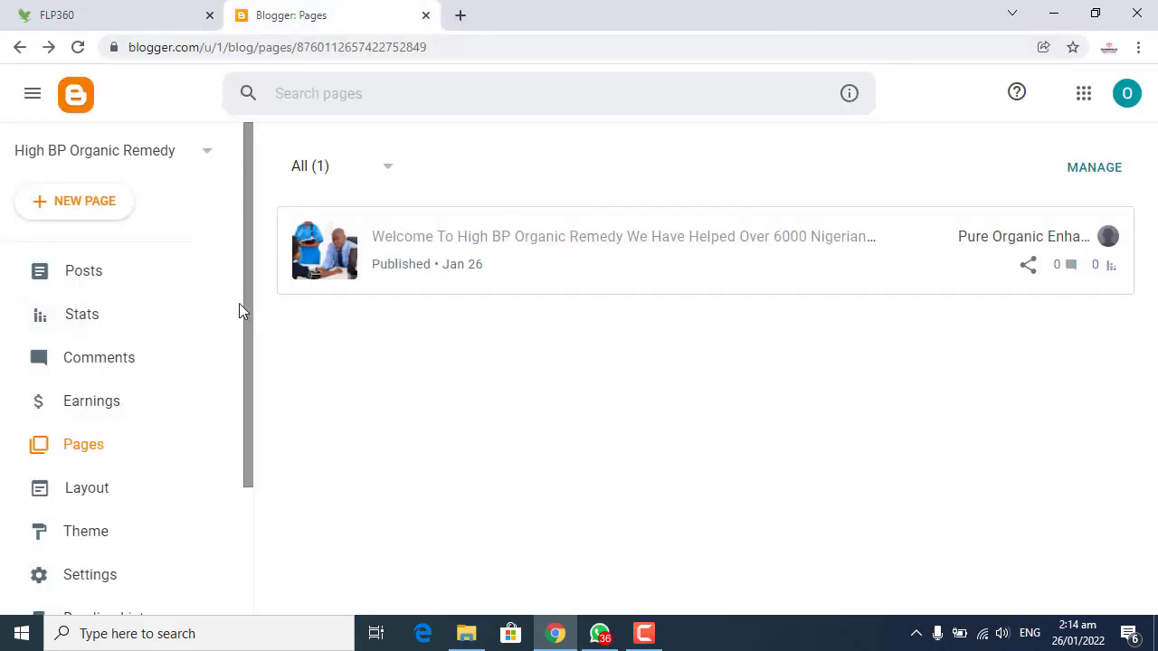
pyautogui.click(162, 499)
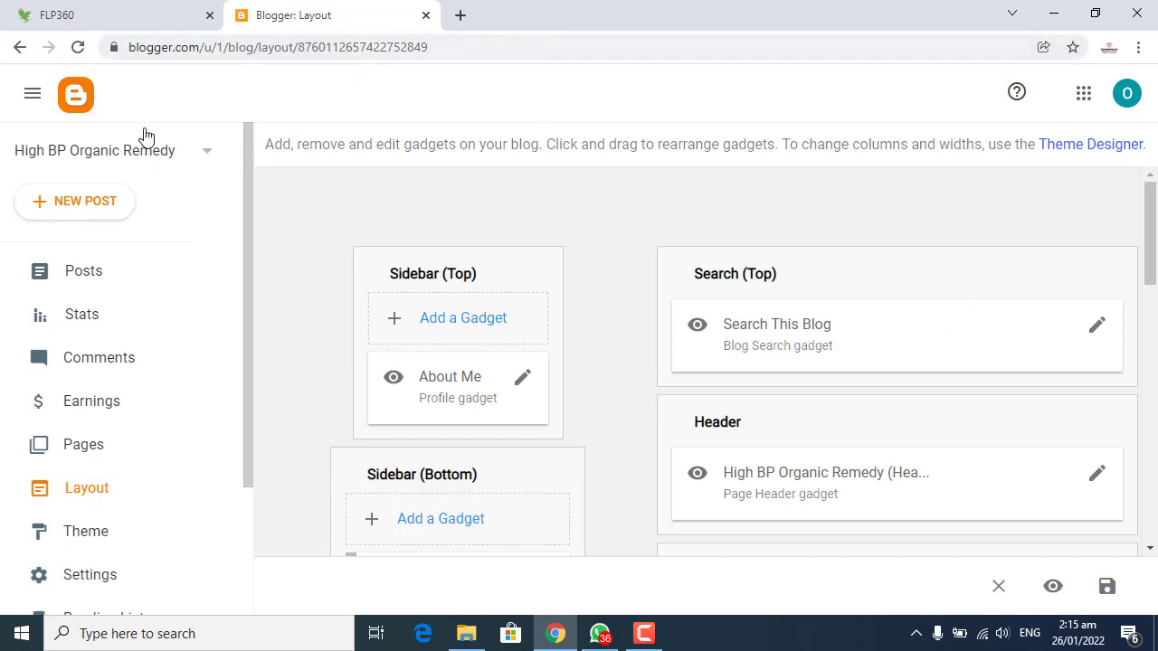
# - View the live blog from the dashboard to check its header and search icon, and return to the layout settings
pyautogui.scroll(-2, 108, 362)
pyautogui.click(108, 490)
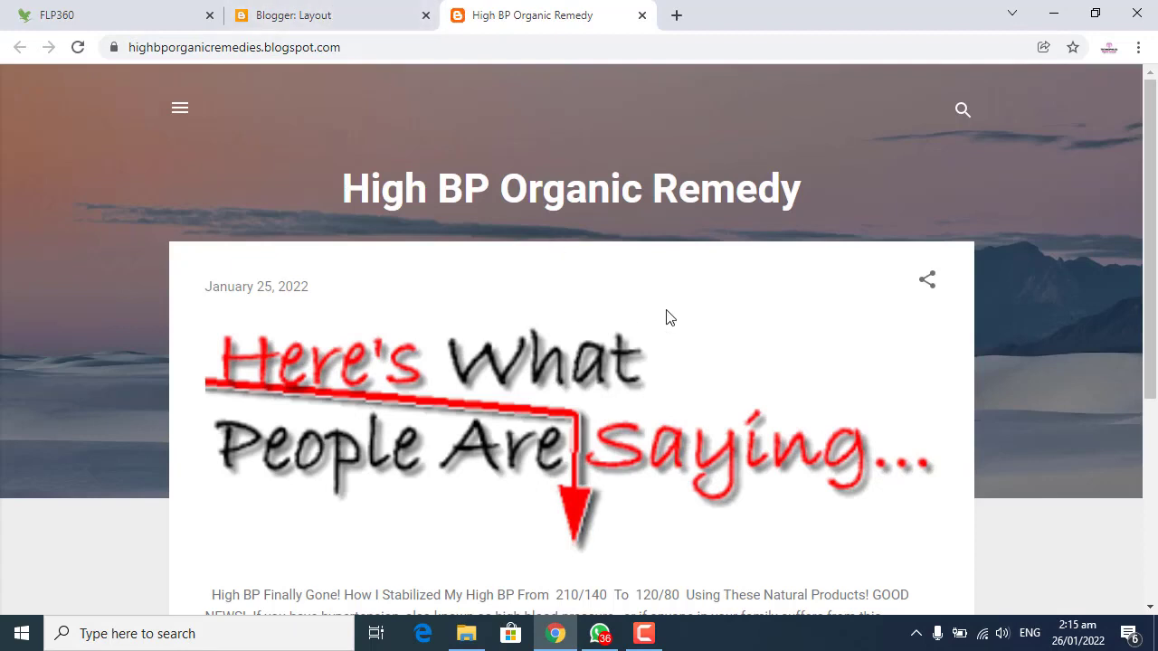
pyautogui.click(290, 9)
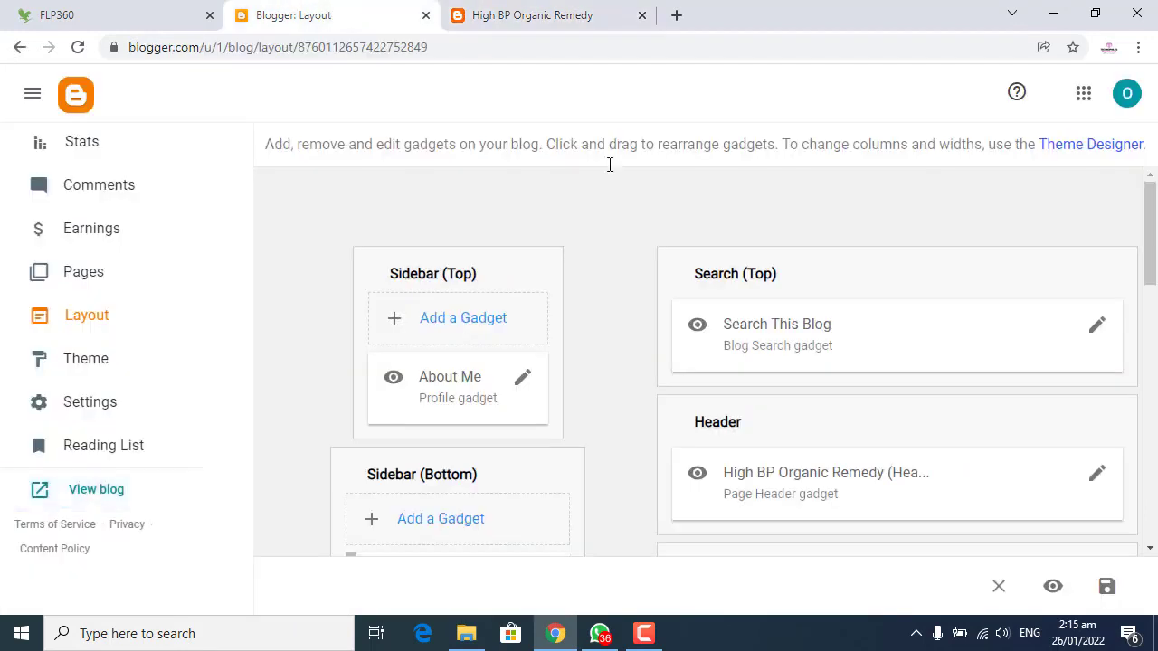
# - Hide the Search This Blog gadget in the Search (Top) section and save its configuration
pyautogui.click(1098, 329)
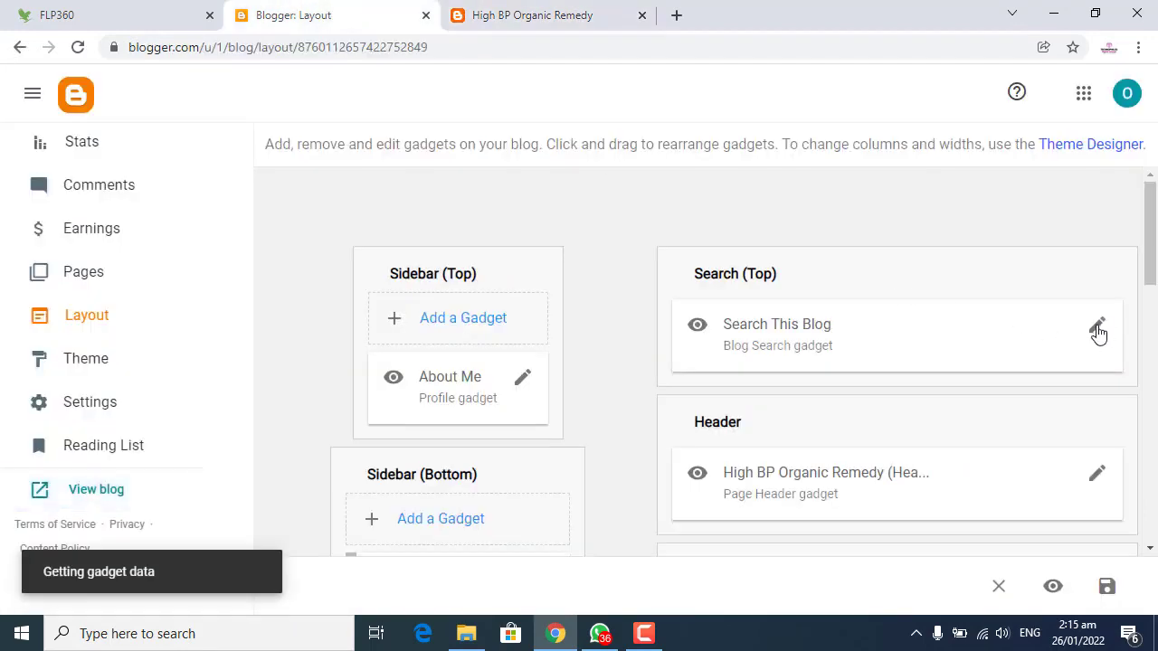
pyautogui.click(733, 300)
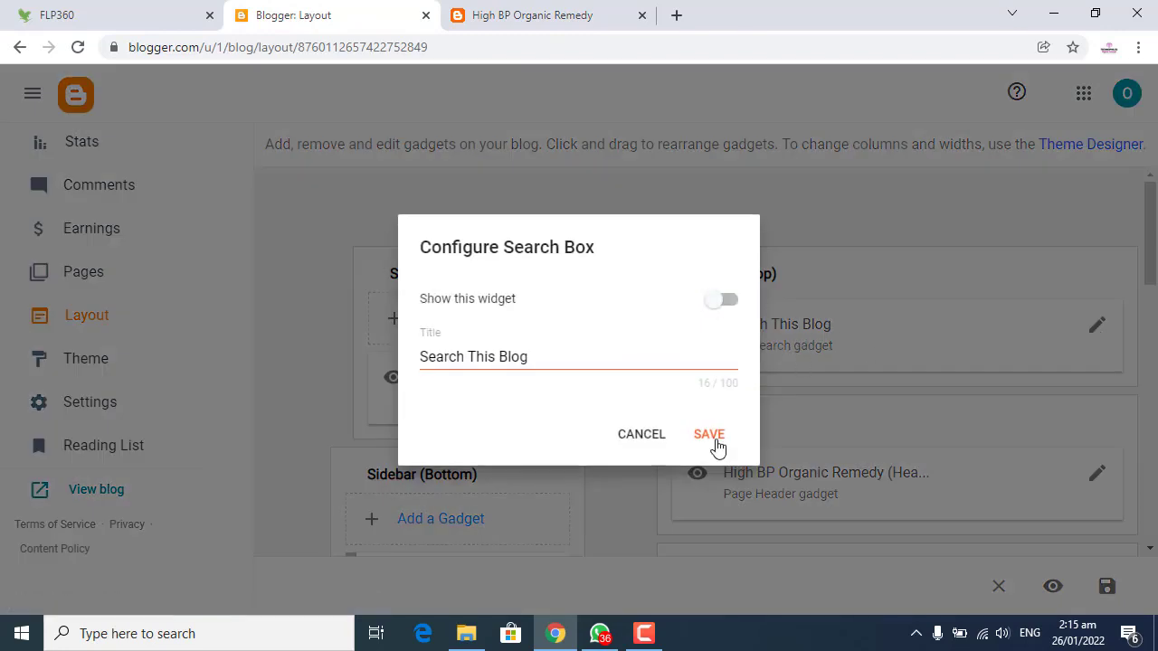
pyautogui.click(712, 436)
# - Compare the live blog's header and its profile sidebar with the About Me gadget in the layout settings
pyautogui.click(524, 15)
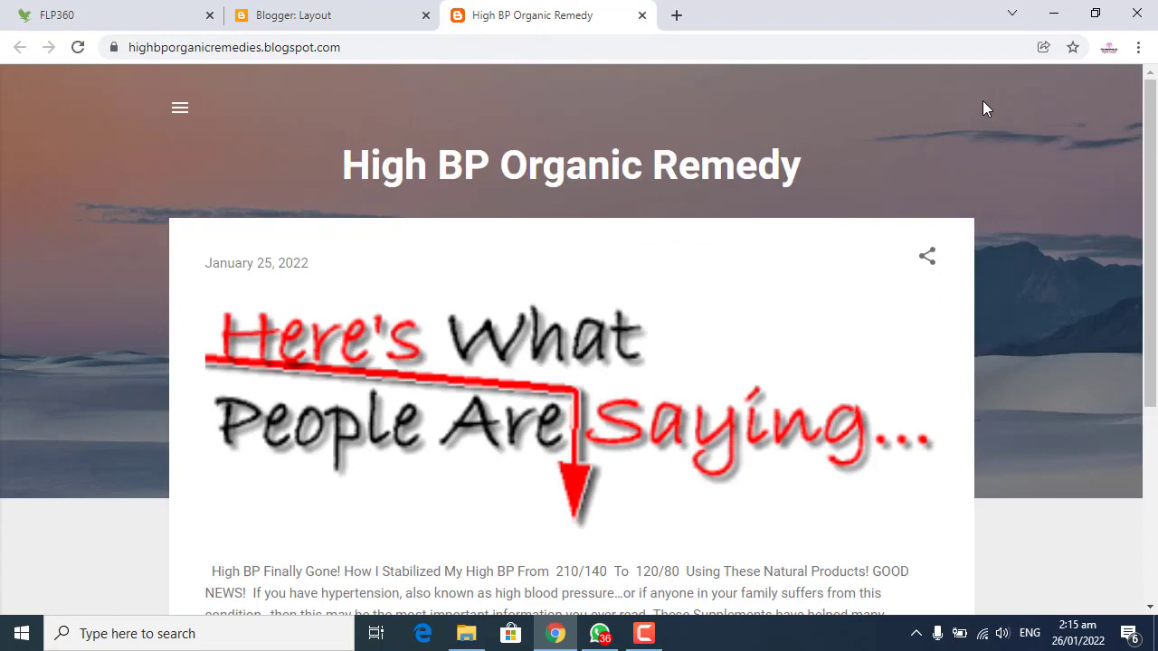
pyautogui.click(365, 9)
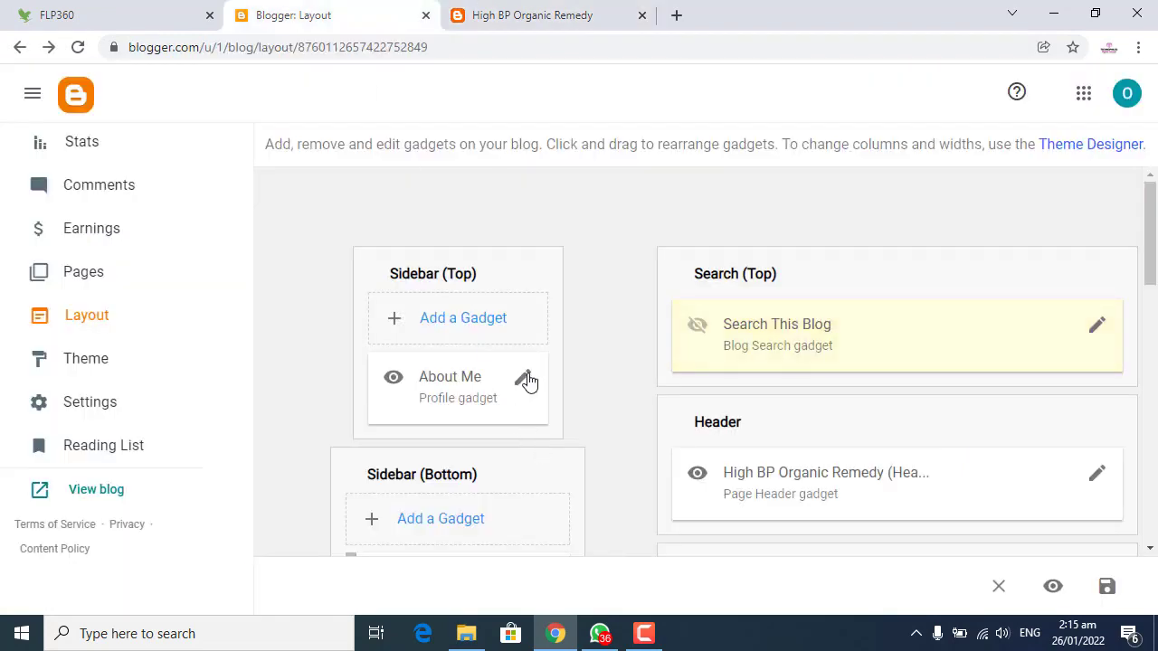
pyautogui.click(533, 9)
pyautogui.click(180, 110)
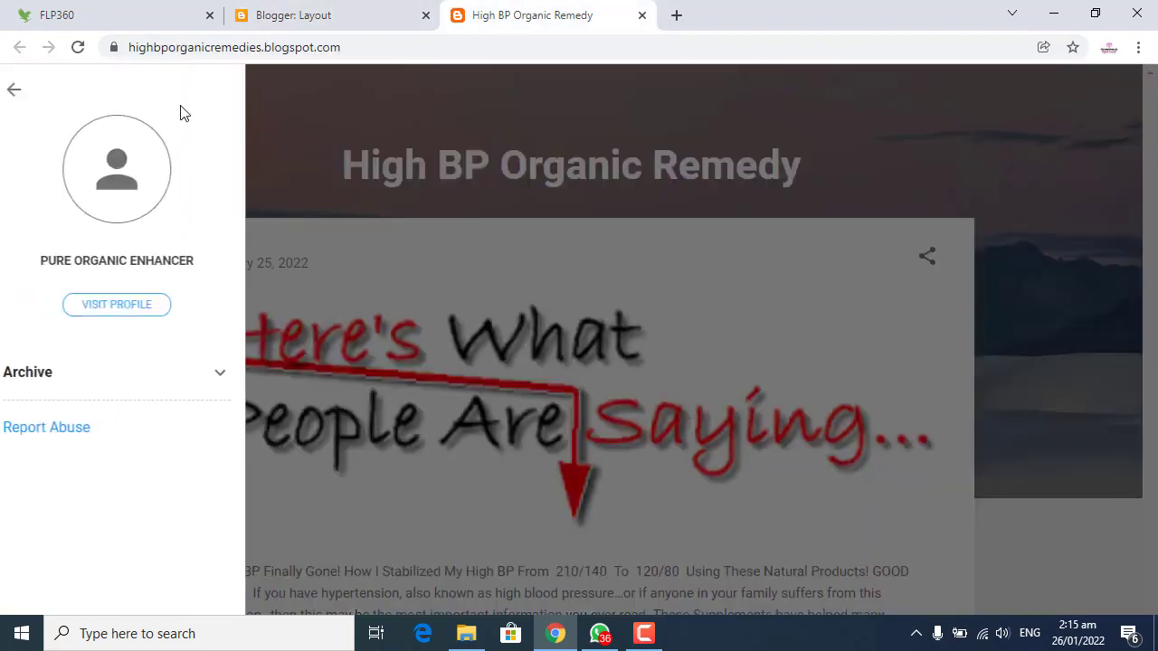
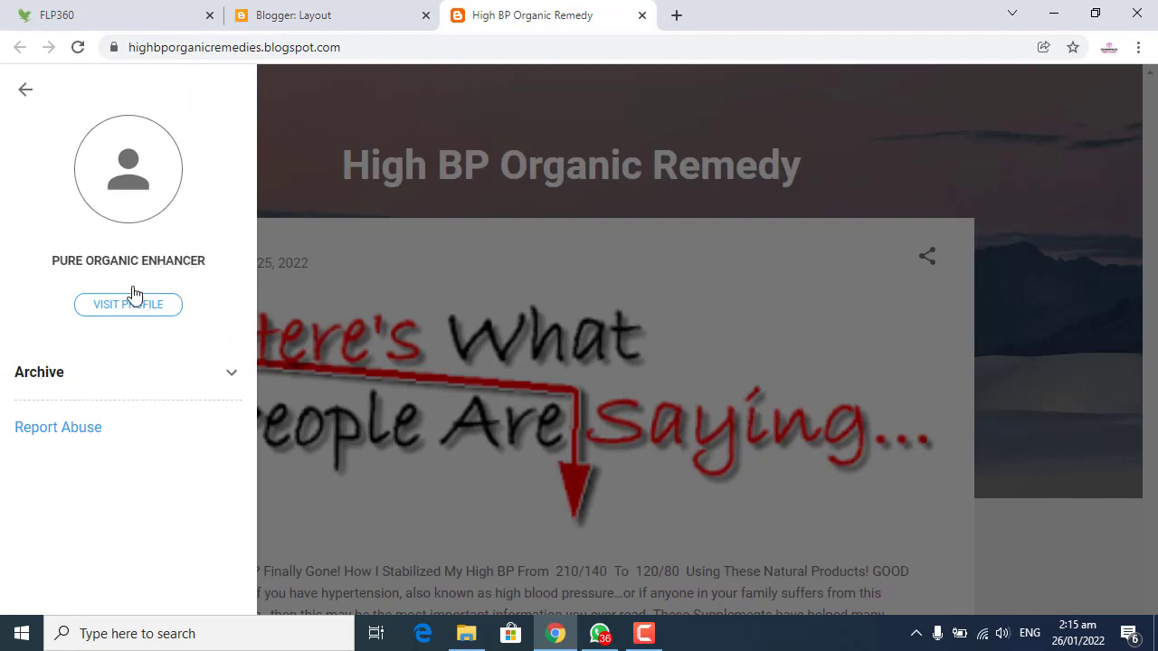
pyautogui.click(306, 13)
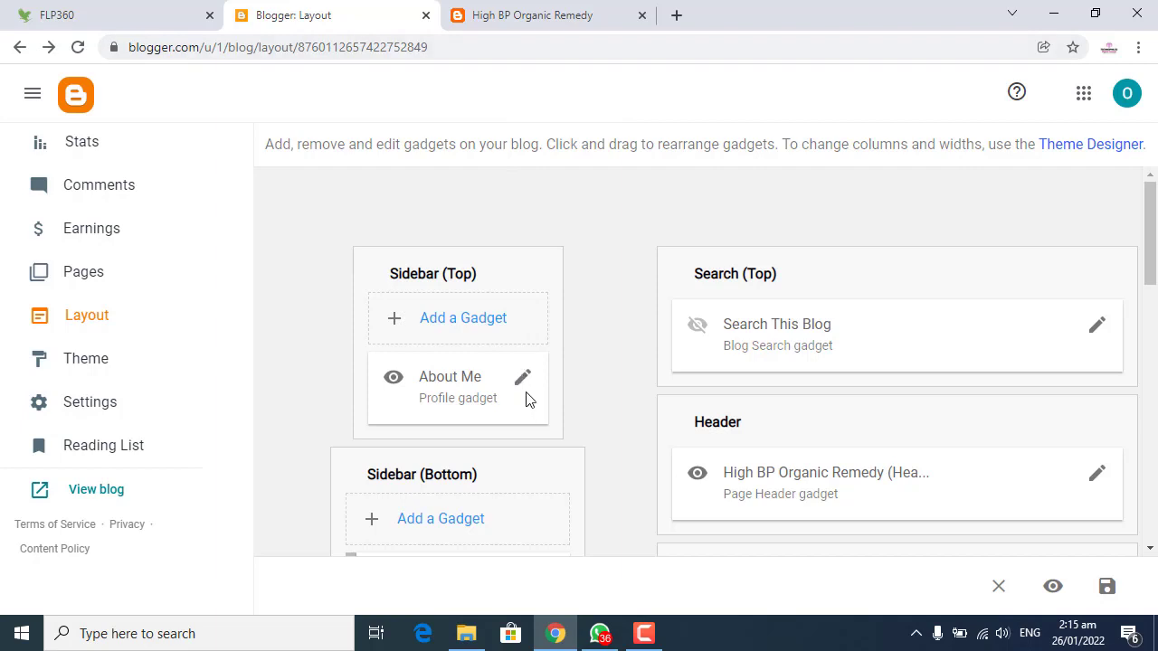
pyautogui.click(530, 14)
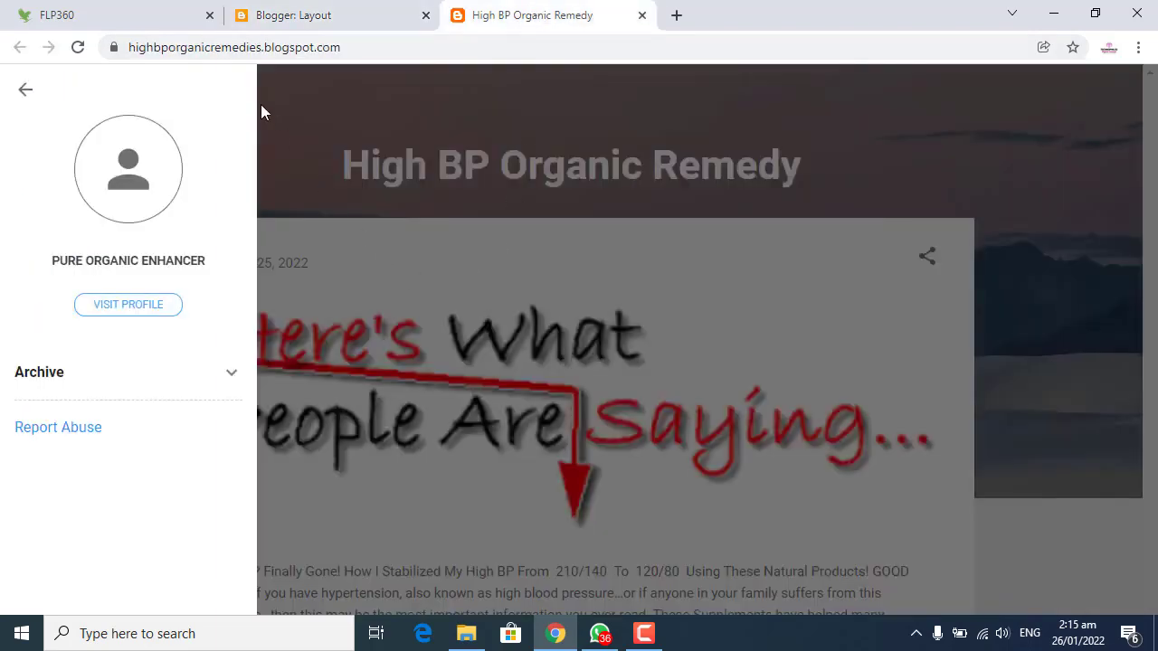
pyautogui.click(344, 15)
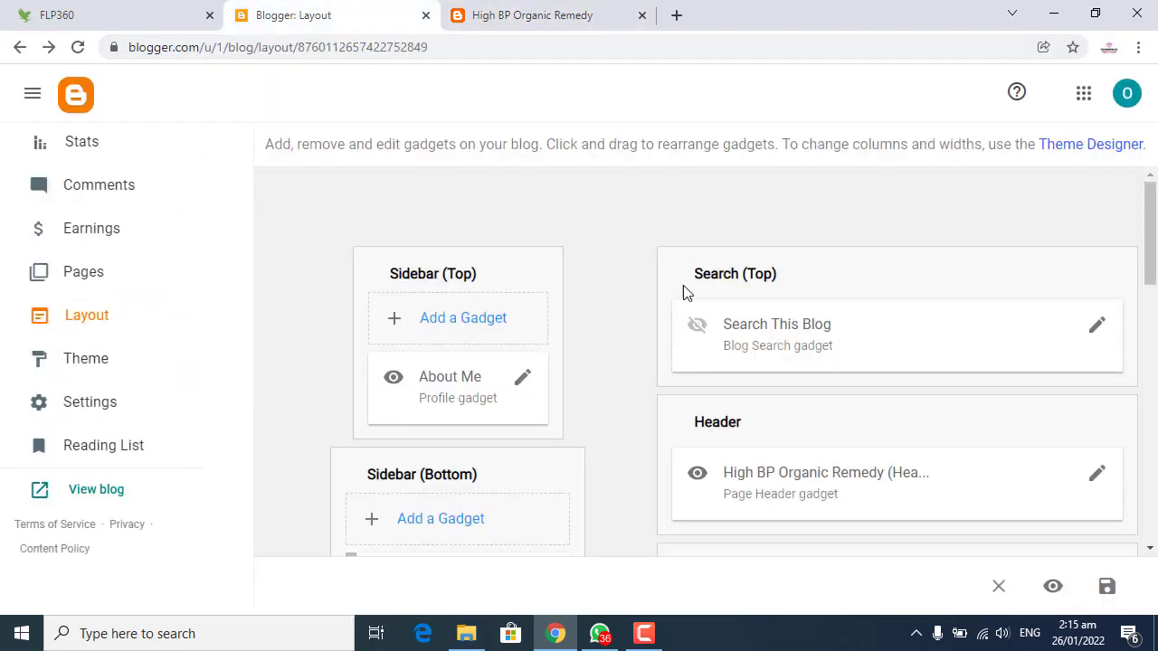
# - Check the Header and Page List gadgets against the live blog's title area and sidebar, and return to the layout settings
pyautogui.scroll(-2, 827, 413)
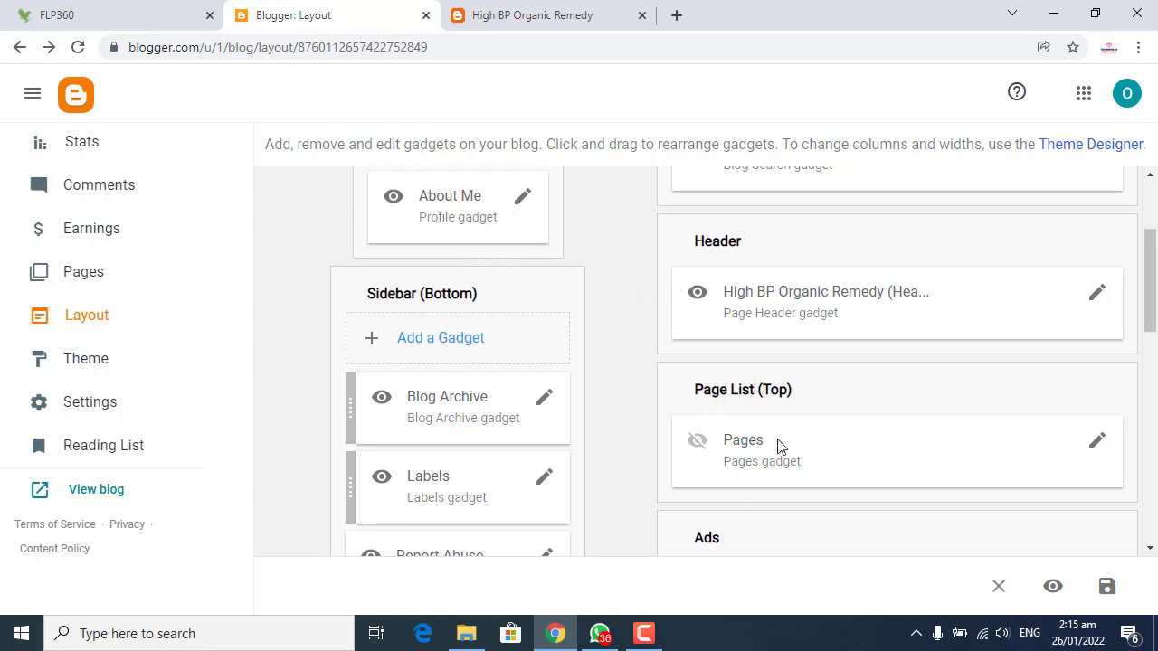
pyautogui.click(586, 13)
pyautogui.click(461, 154)
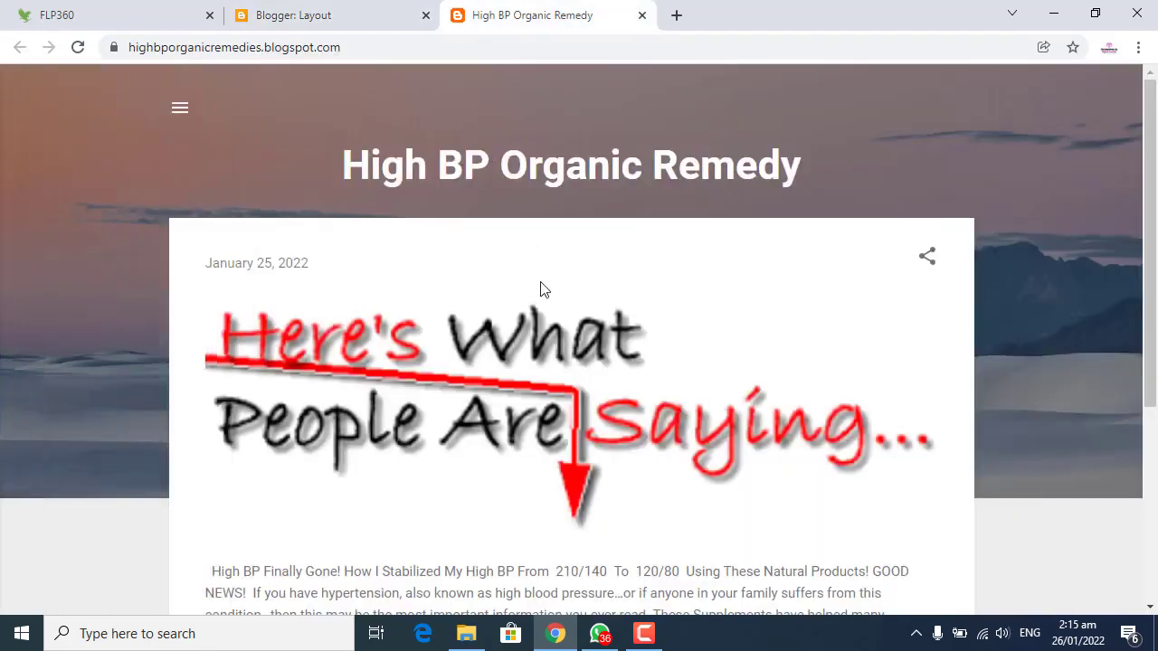
pyautogui.click(177, 111)
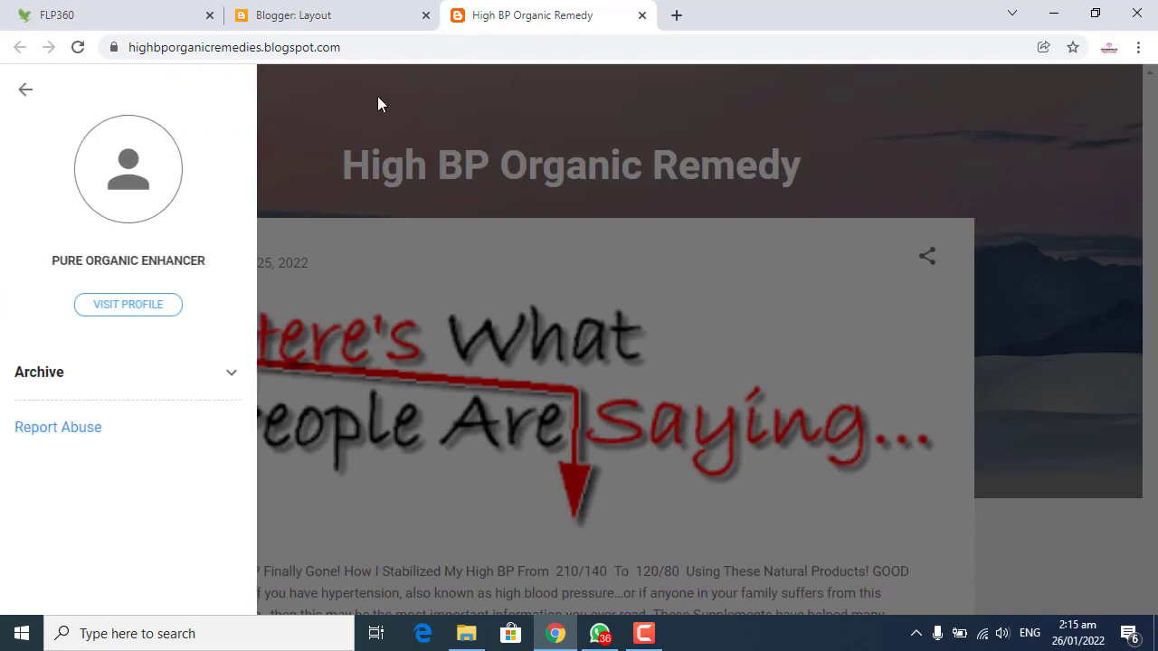
pyautogui.click(377, 103)
pyautogui.click(435, 52)
pyautogui.click(375, 24)
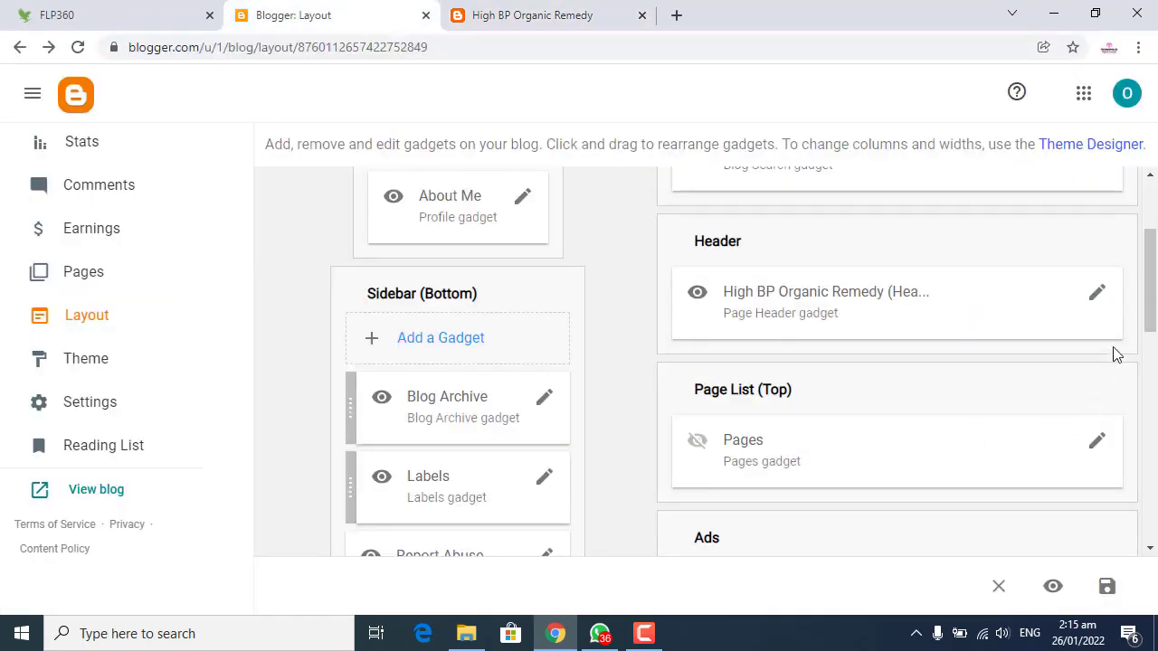
# - Hide the High BP Organic Remedy page header gadget and save its configuration
pyautogui.click(1098, 294)
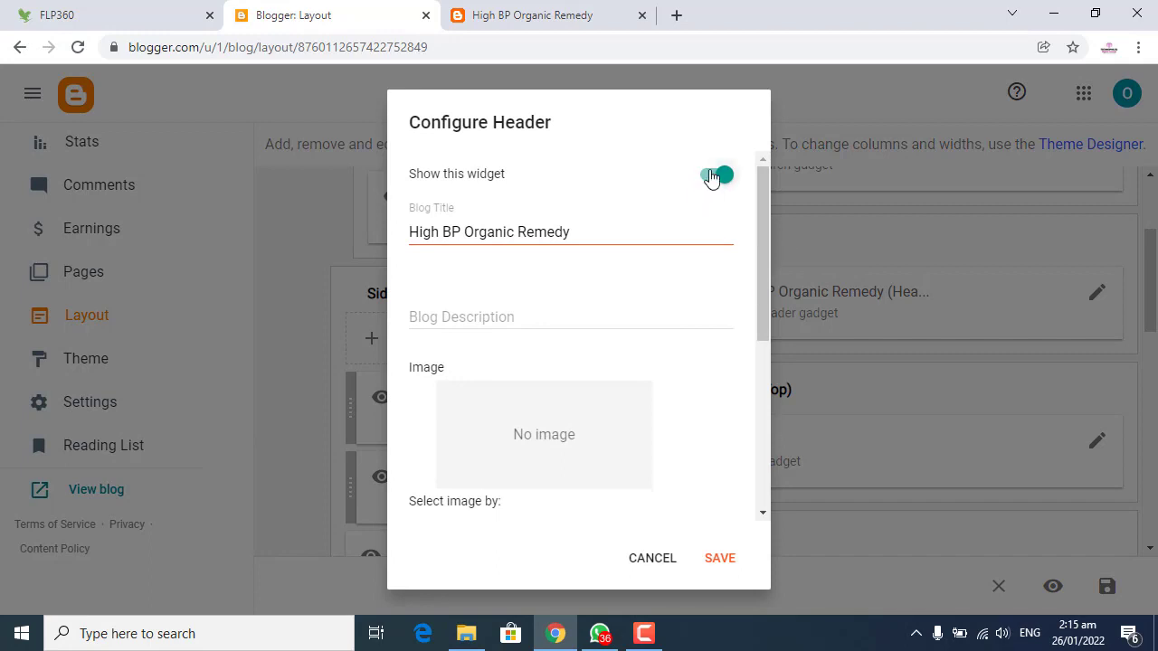
pyautogui.click(712, 176)
pyautogui.click(720, 559)
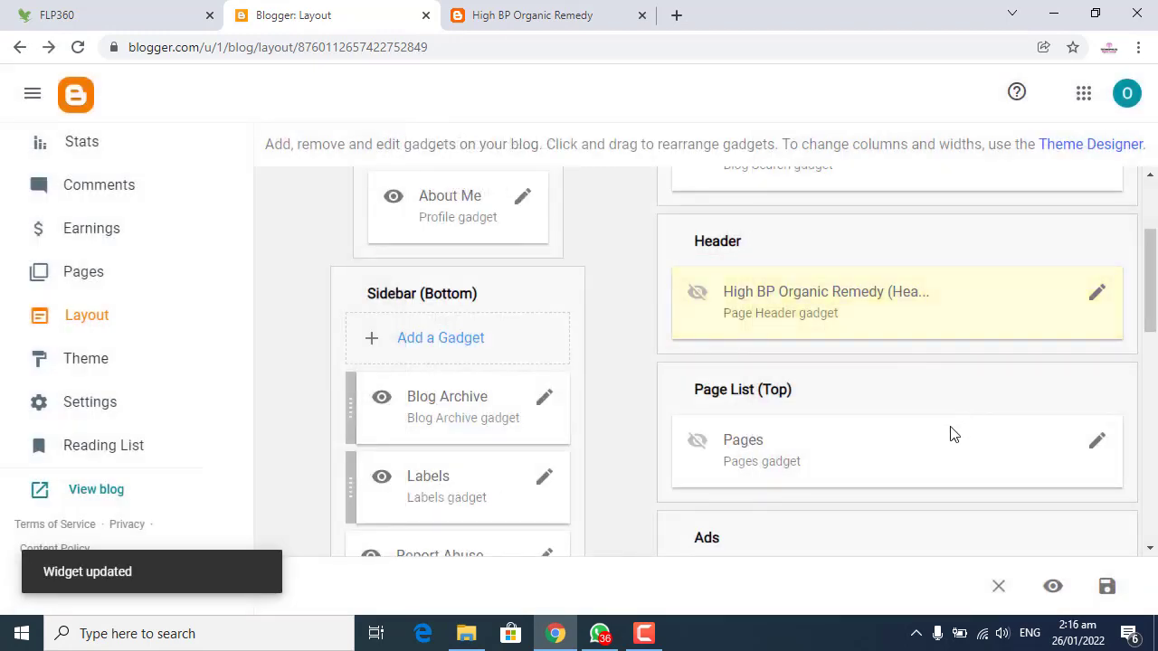
# - Compare the Sidebar (Bottom) gadgets with the live blog's sidebar, expanding its Archive section, and return to the layout settings
pyautogui.scroll(-1, 950, 434)
pyautogui.click(571, 11)
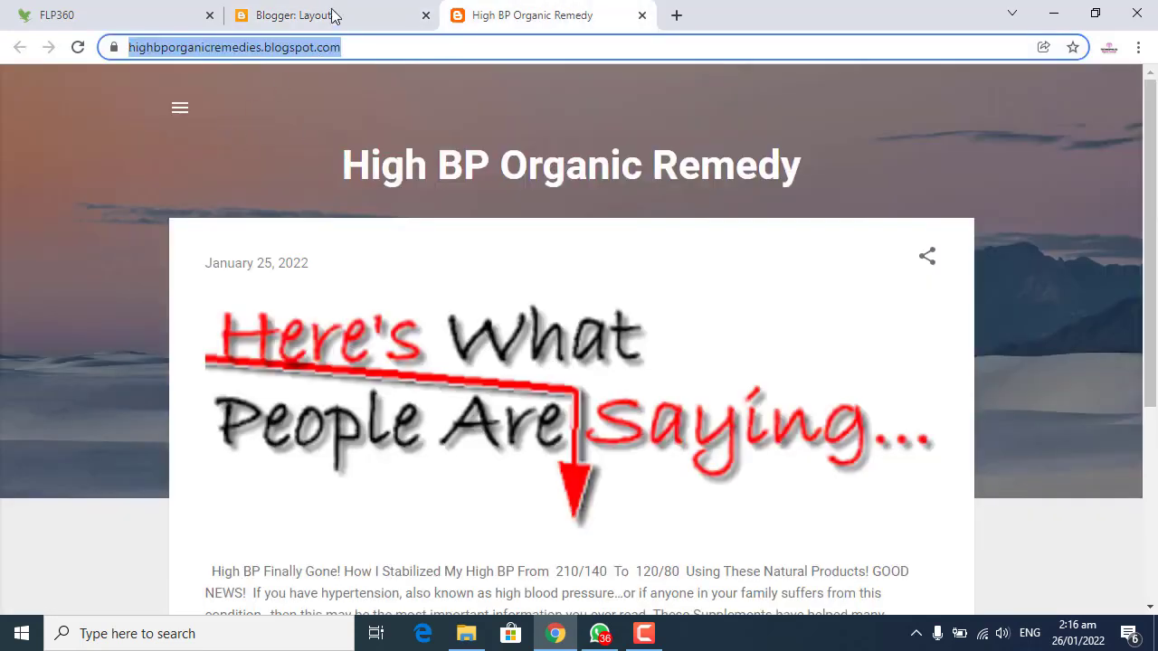
pyautogui.click(332, 15)
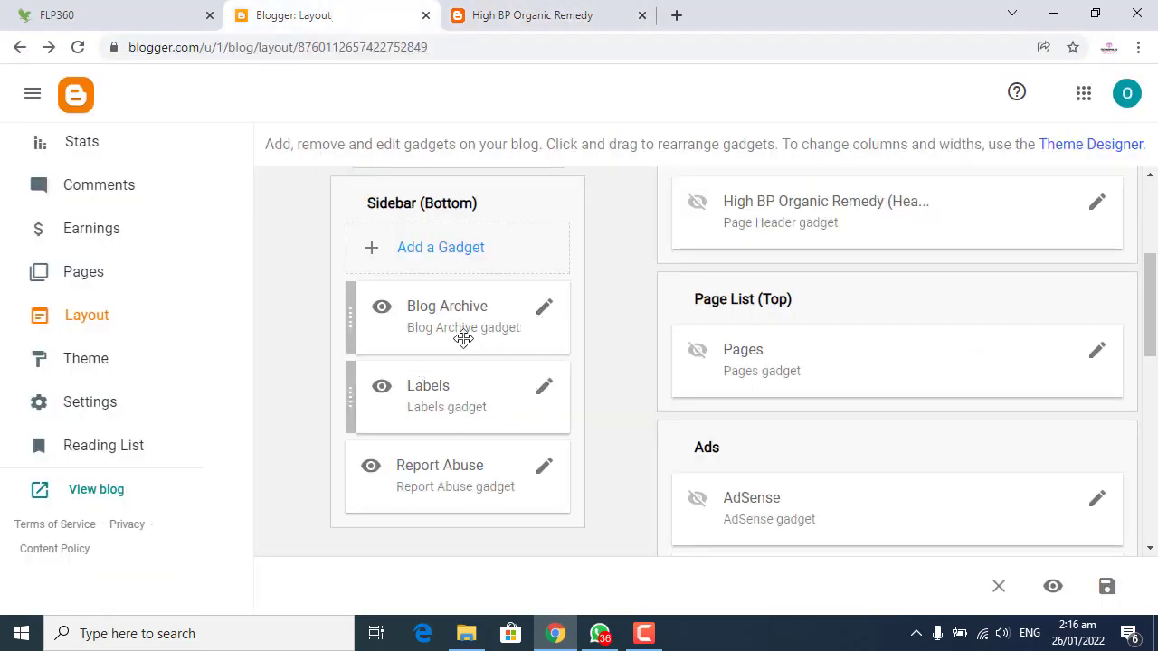
pyautogui.click(579, 10)
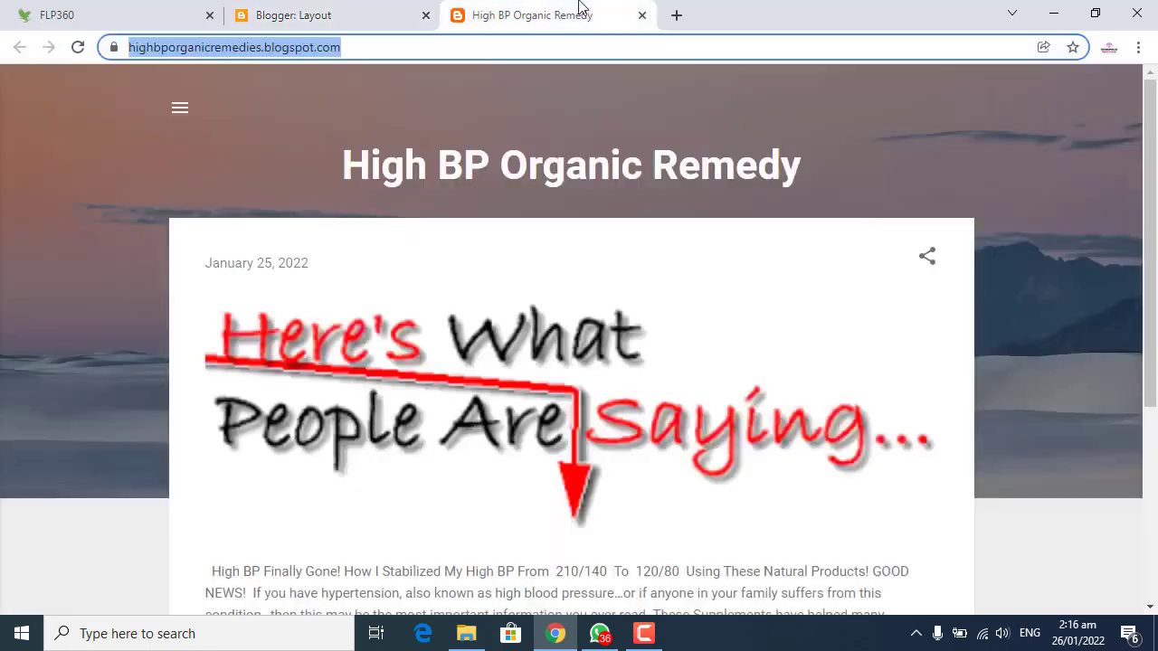
pyautogui.click(179, 108)
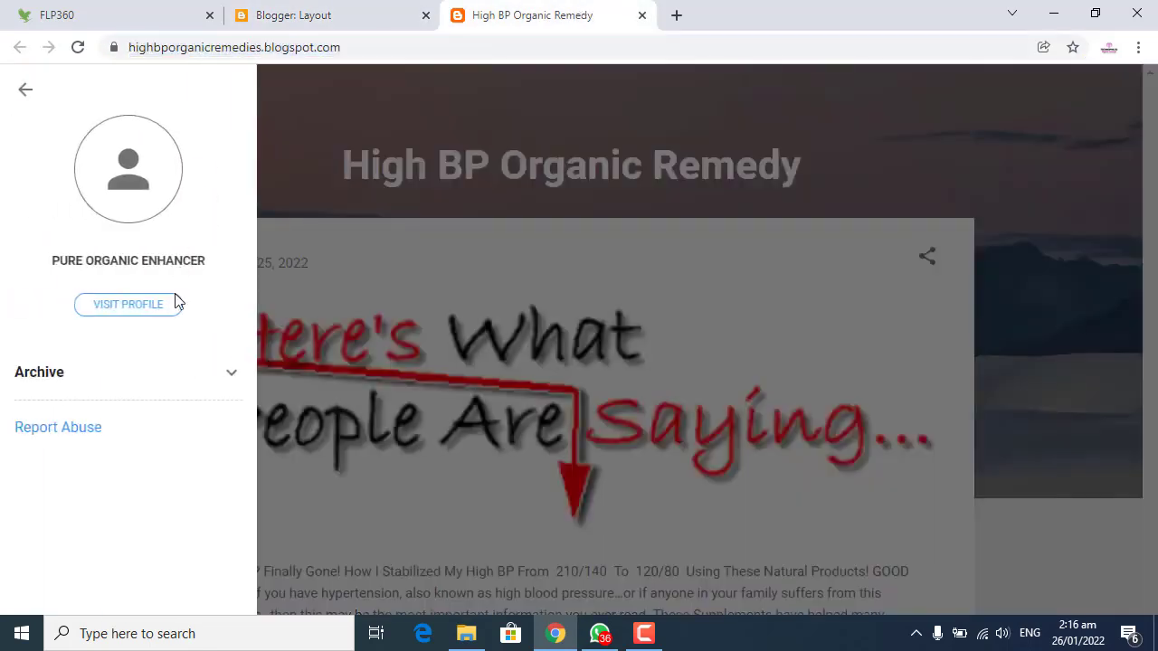
pyautogui.click(86, 390)
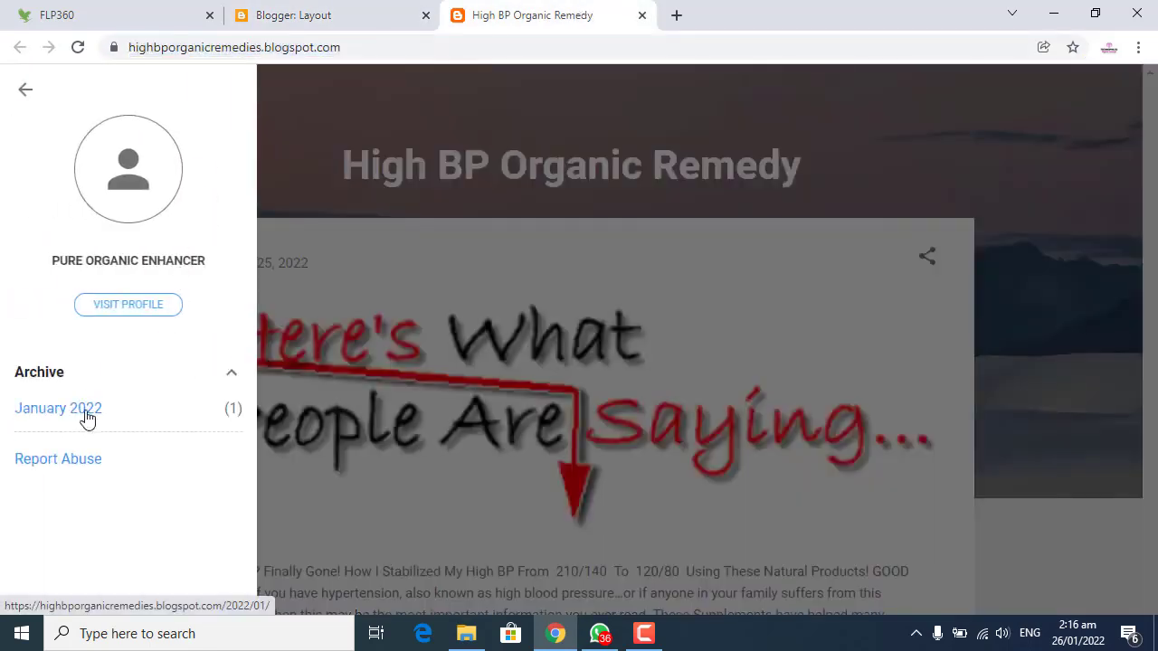
pyautogui.click(380, 11)
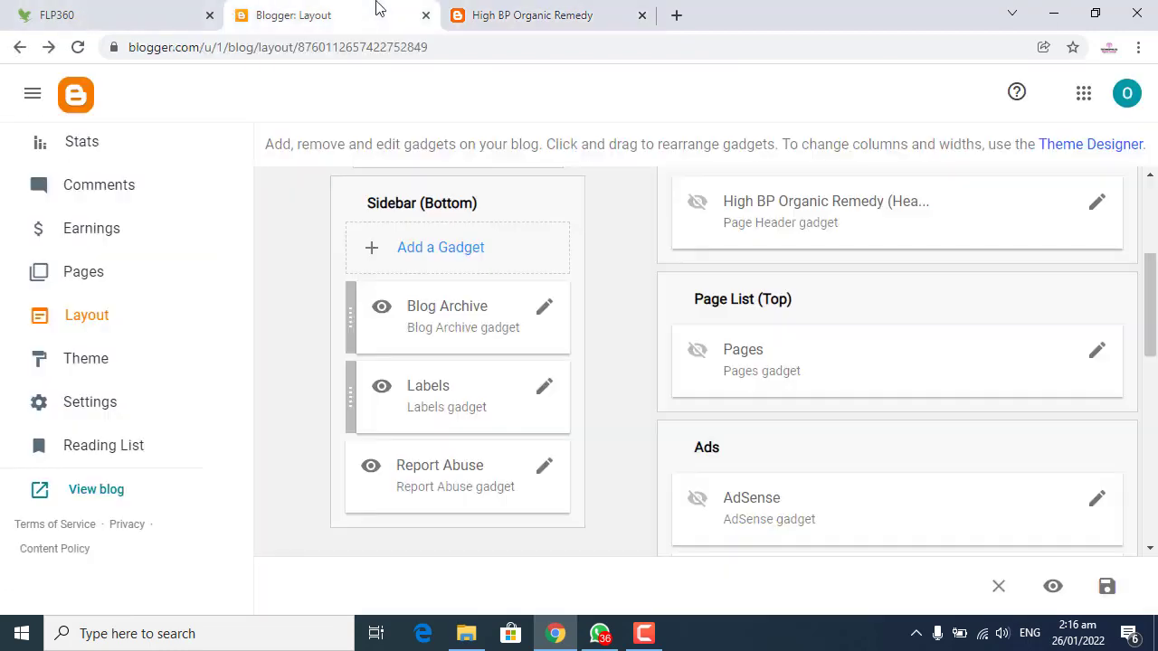
# - Hide the Blog Archive and Labels gadgets in the Sidebar (Bottom) section, saving each configuration
pyautogui.click(544, 310)
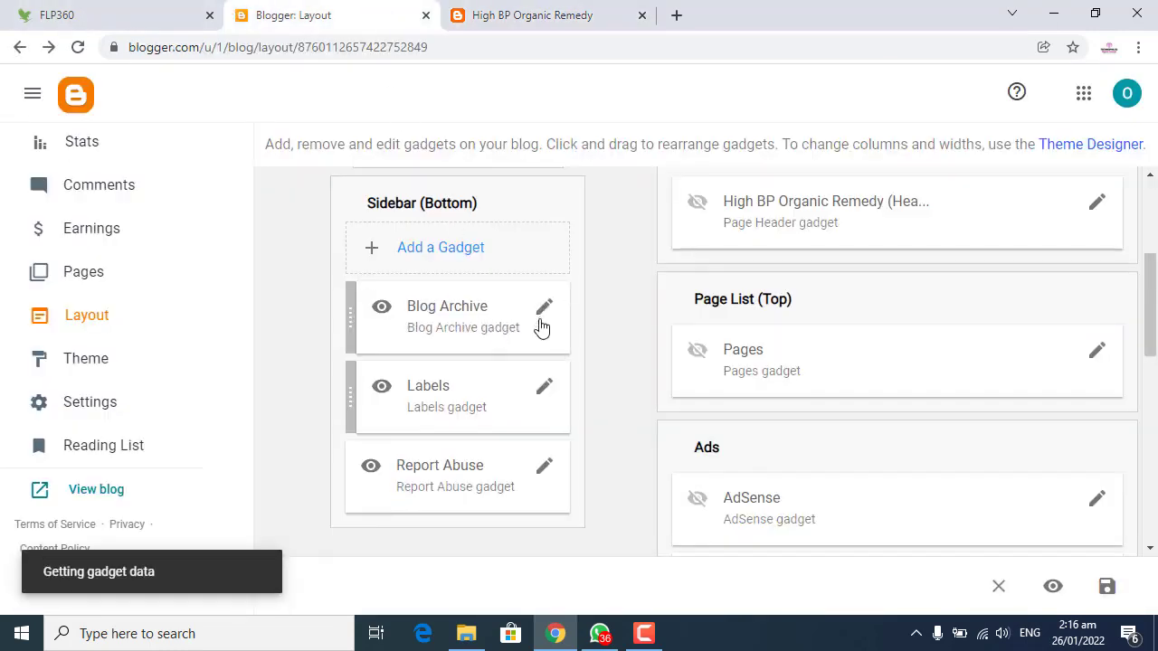
pyautogui.click(715, 186)
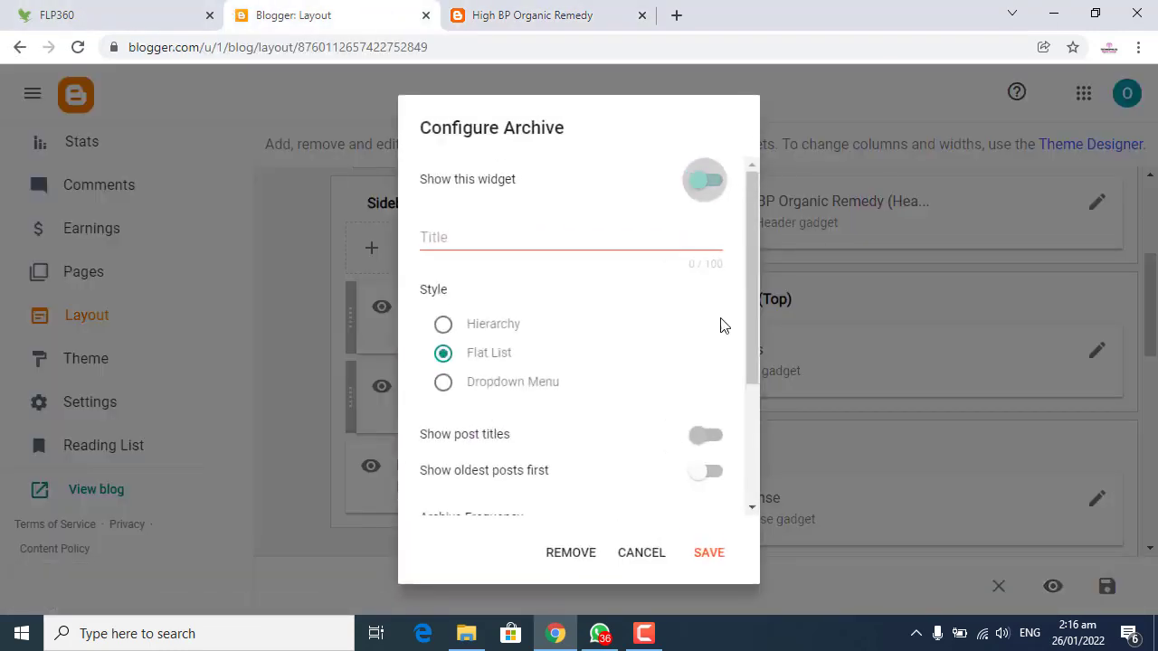
pyautogui.click(709, 551)
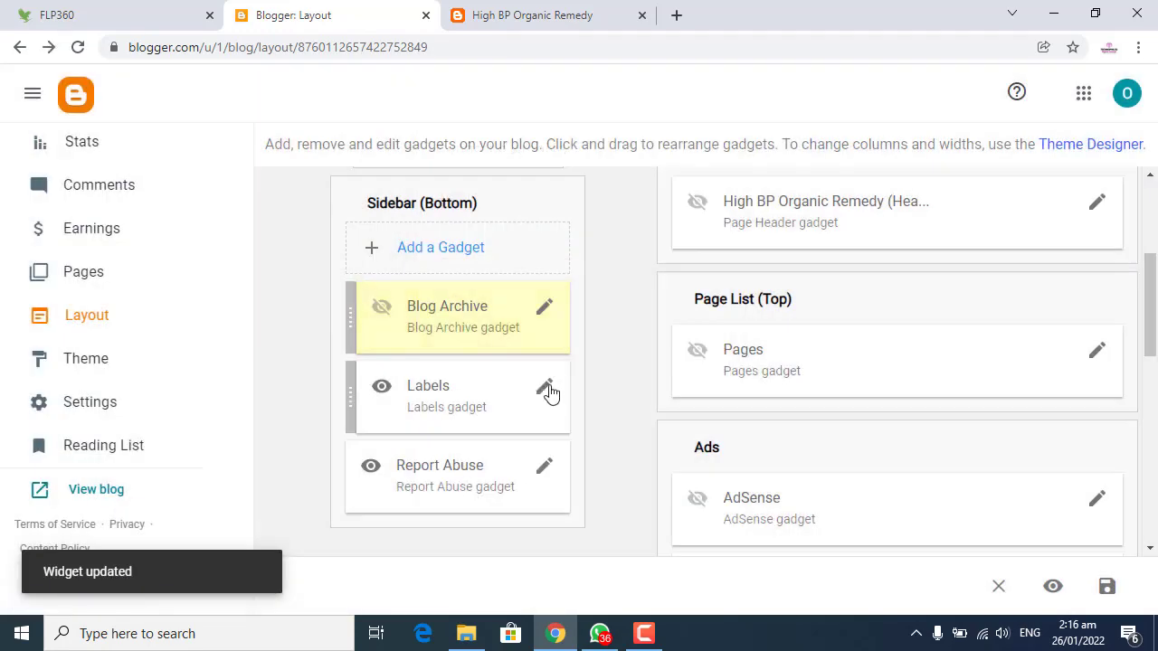
pyautogui.click(545, 389)
pyautogui.click(702, 186)
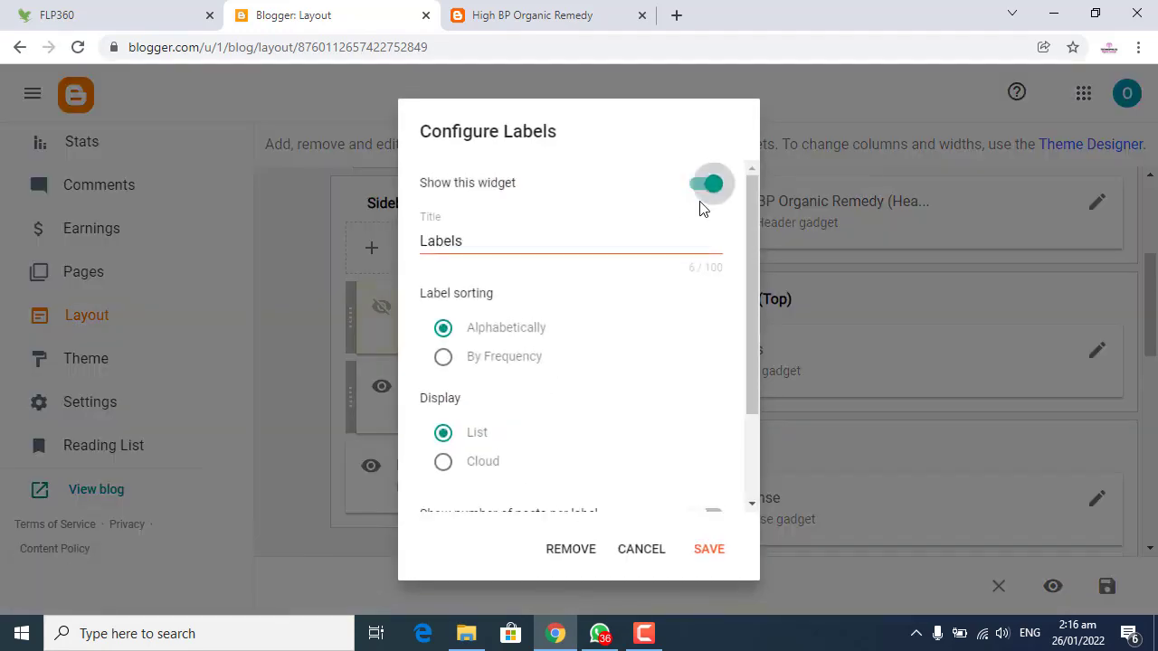
pyautogui.click(709, 549)
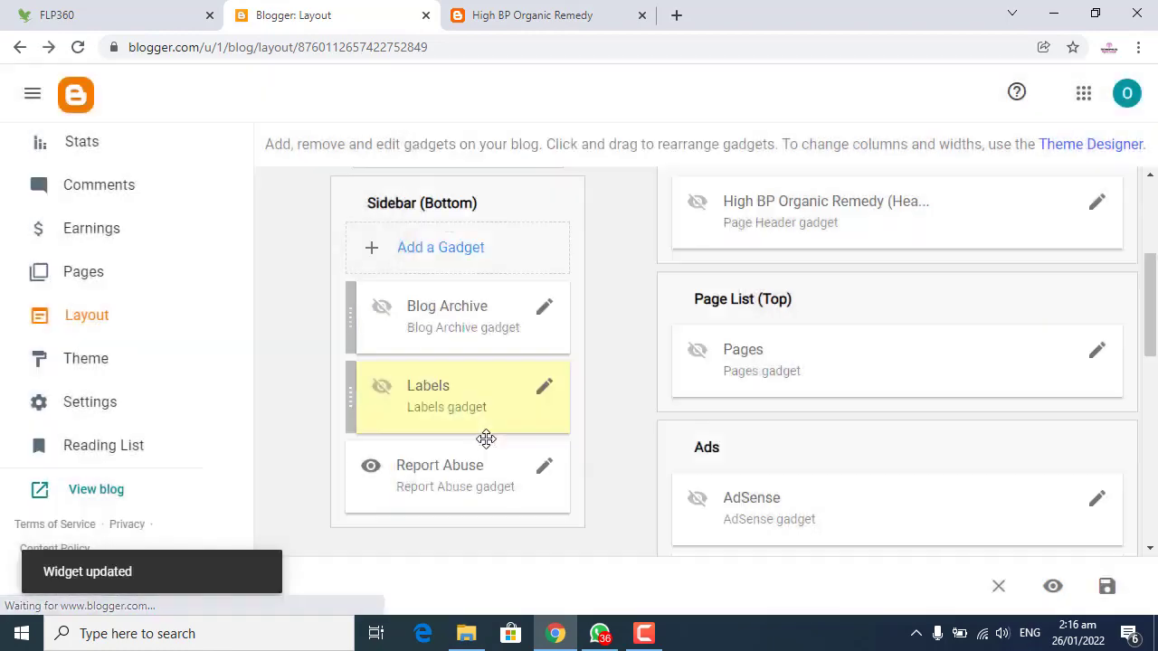
# - Hide the Report Abuse gadget in the Sidebar (Bottom) section and save its configuration
pyautogui.click(545, 470)
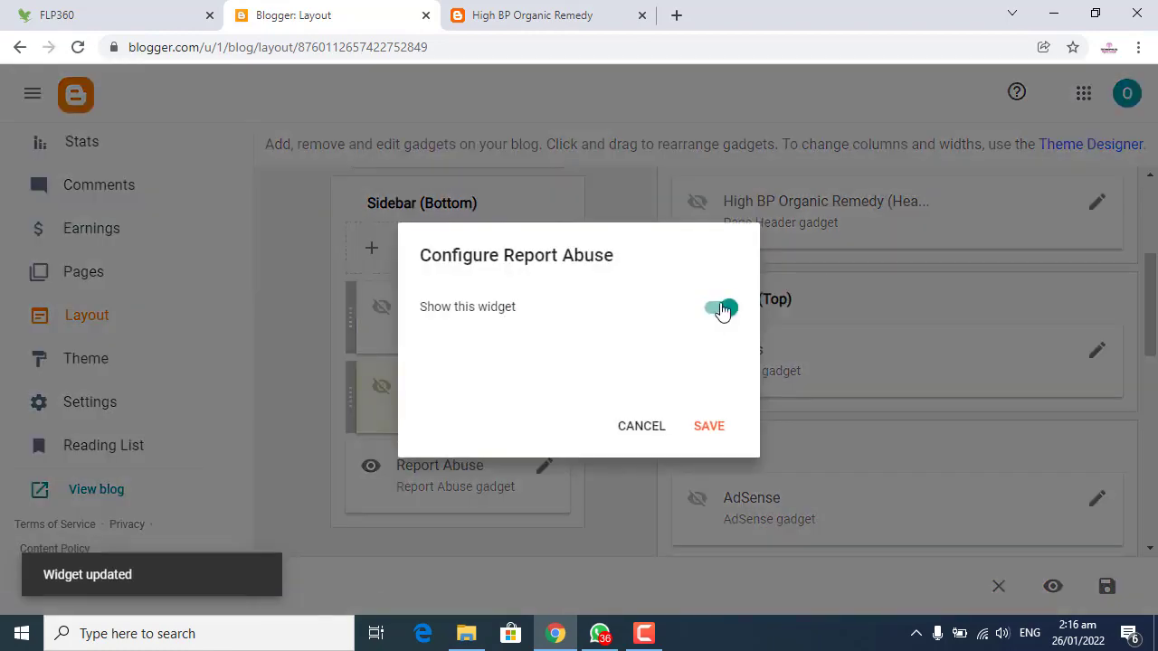
pyautogui.click(722, 308)
pyautogui.click(709, 427)
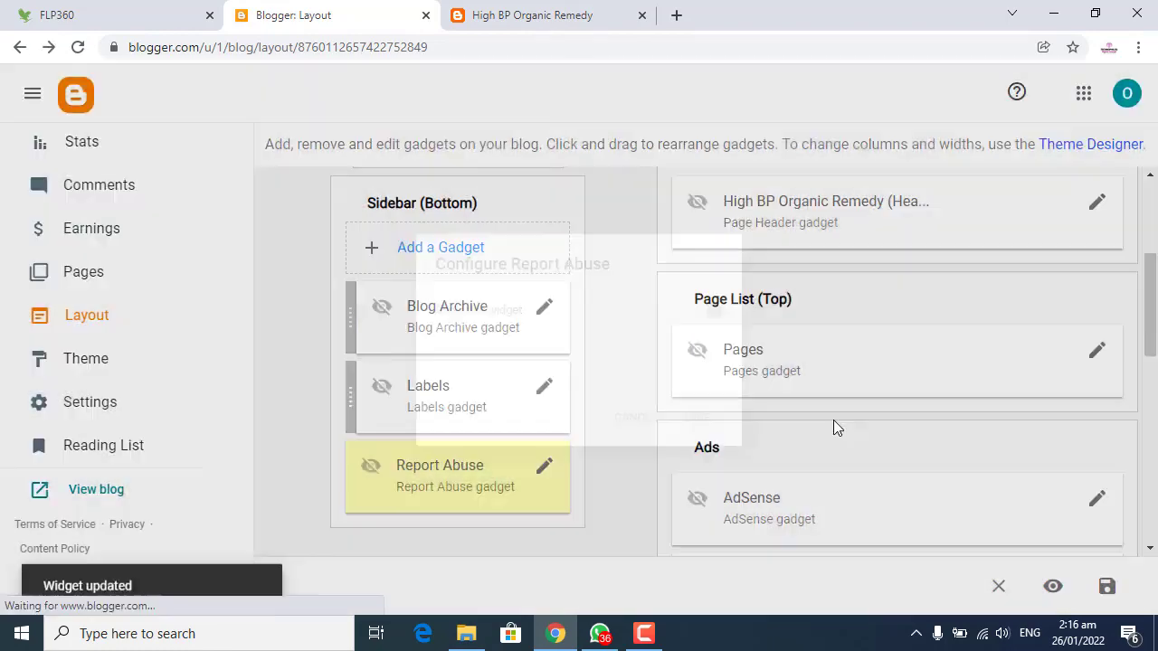
# - Compare the Page Body gadgets with the live blog's post preview and footer, and return to the layout settings
pyautogui.scroll(-5, 882, 421)
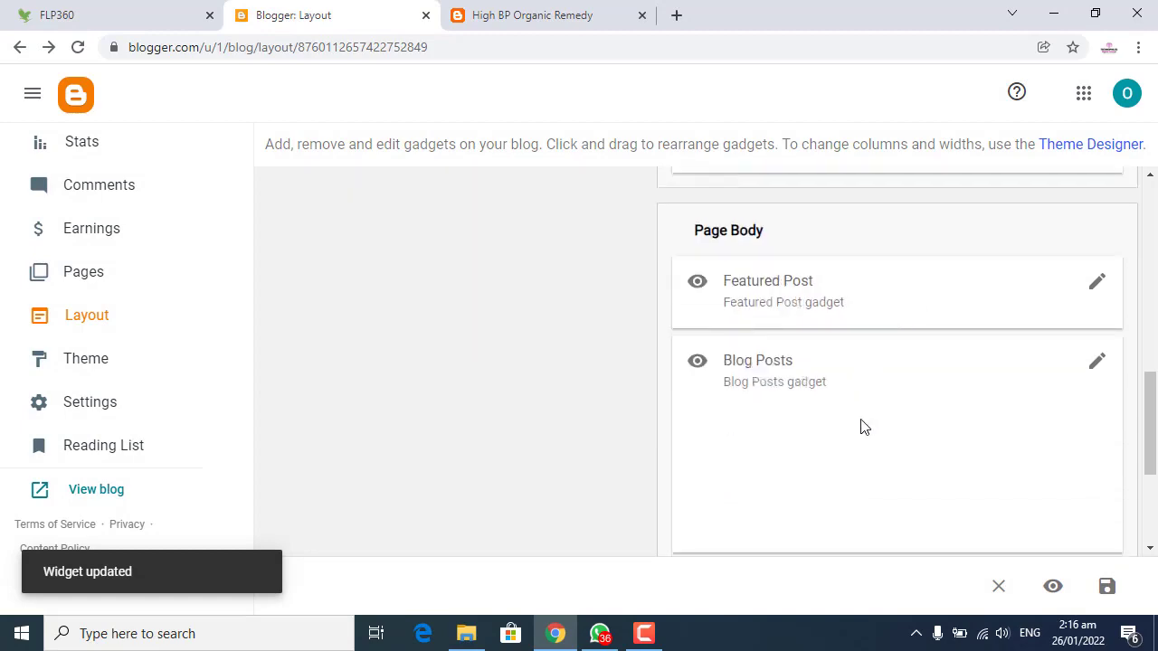
pyautogui.click(583, 18)
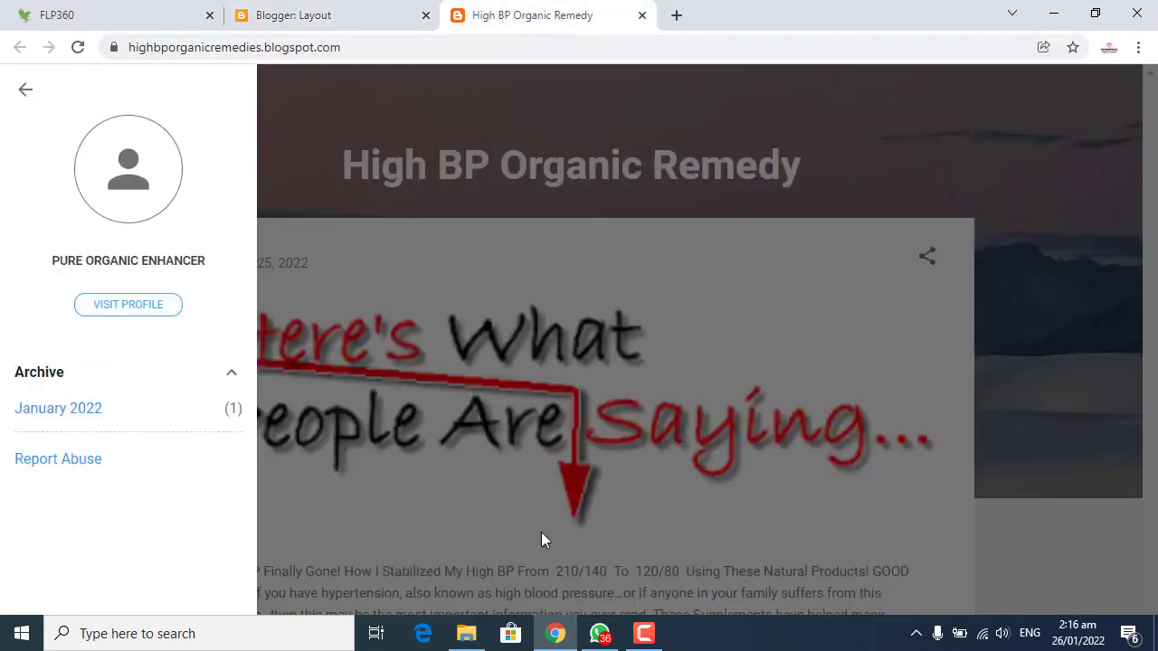
pyautogui.click(712, 260)
pyautogui.scroll(-4, 615, 407)
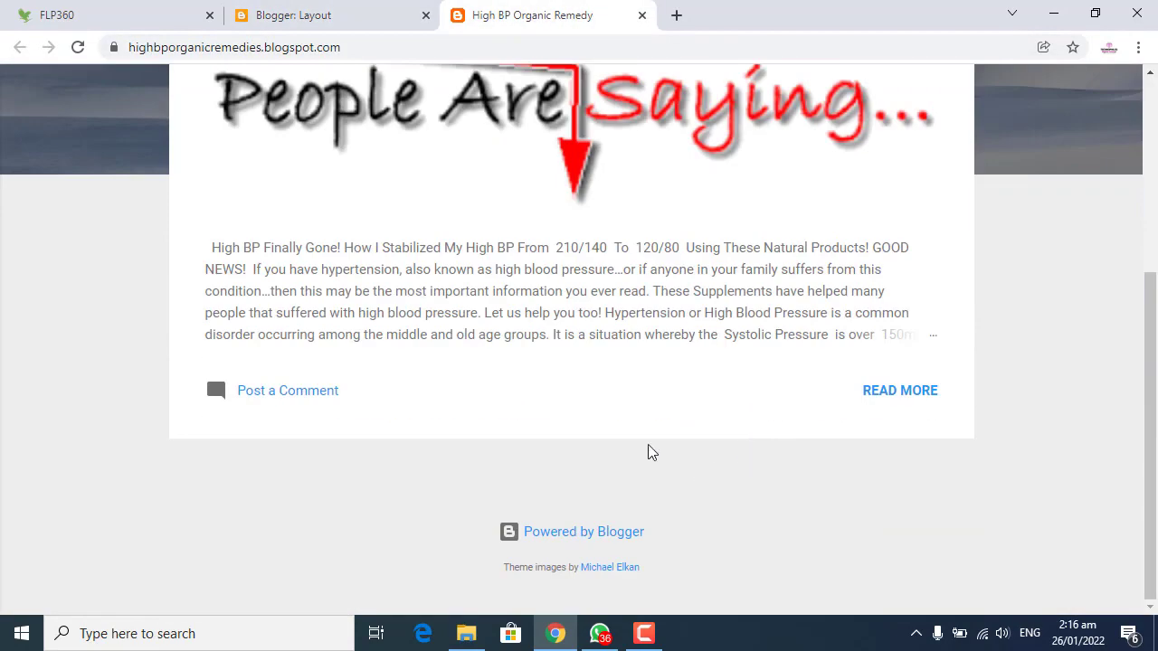
pyautogui.click(353, 16)
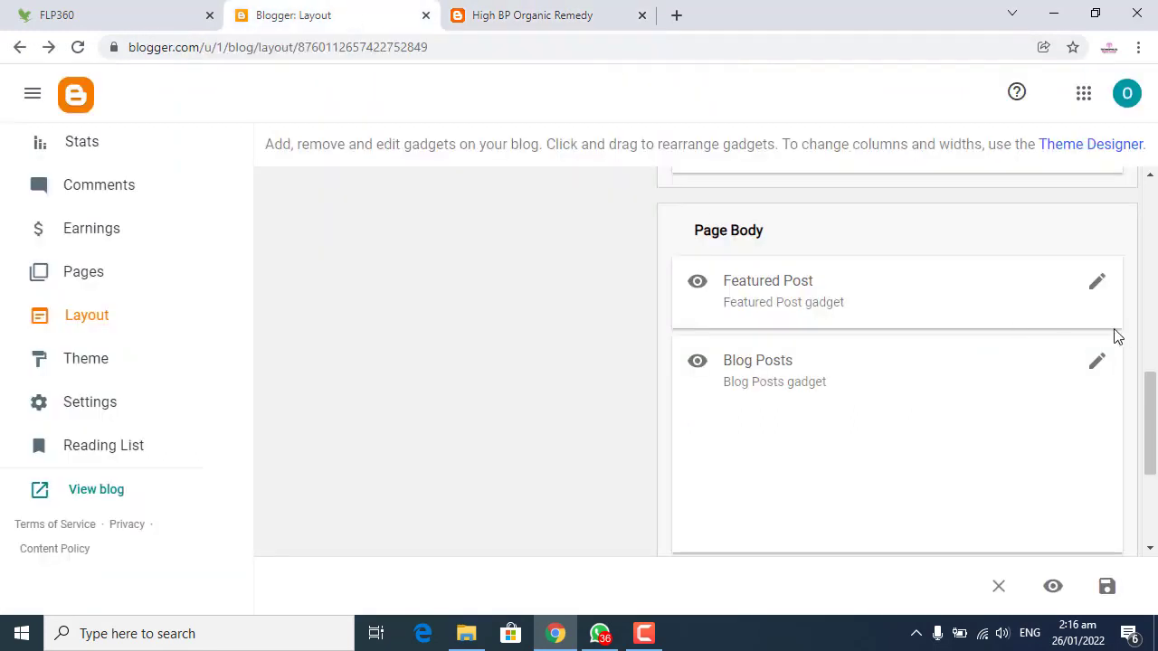
# - Hide the Featured Post gadget in the Page Body section and save its configuration
pyautogui.click(1098, 285)
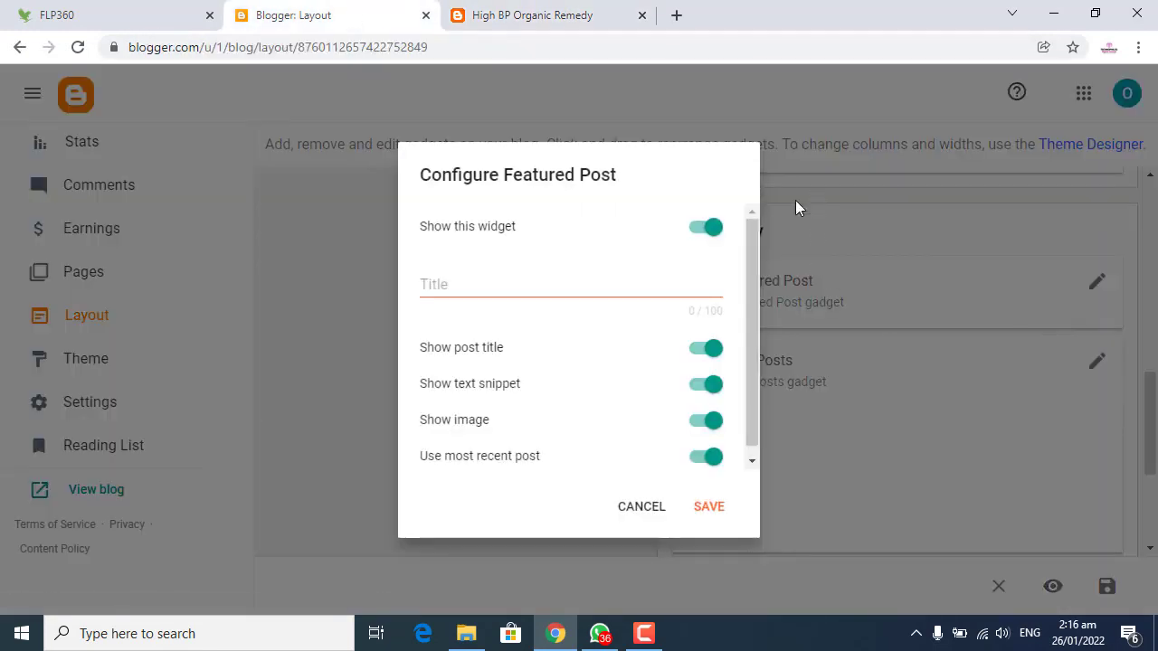
pyautogui.click(708, 229)
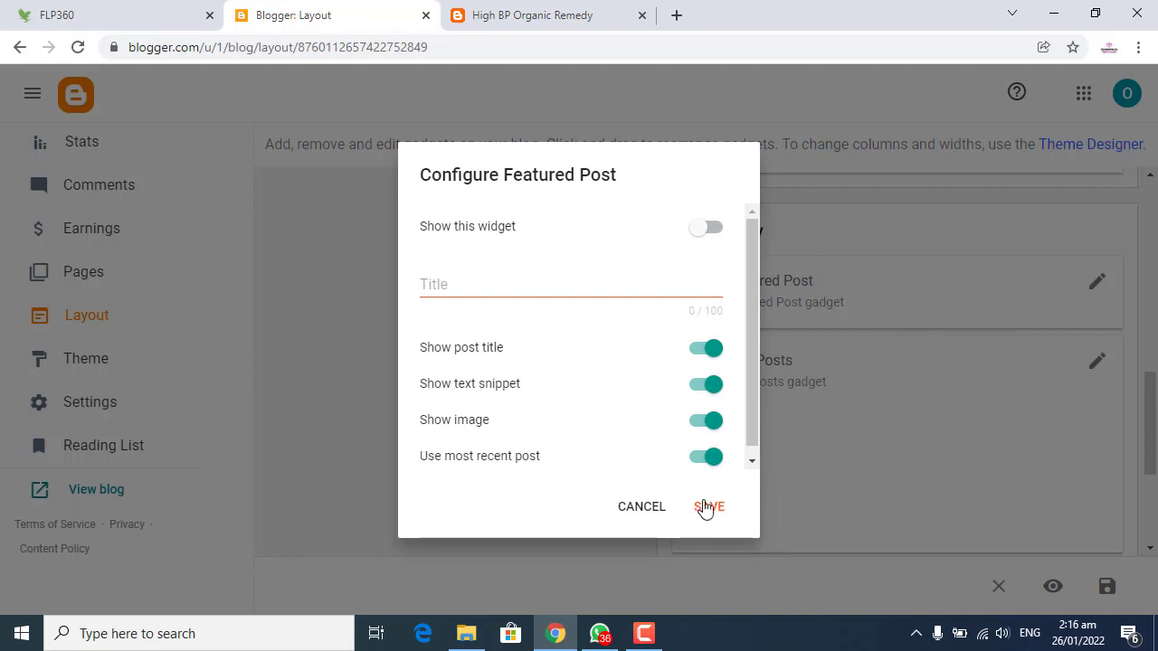
pyautogui.click(695, 507)
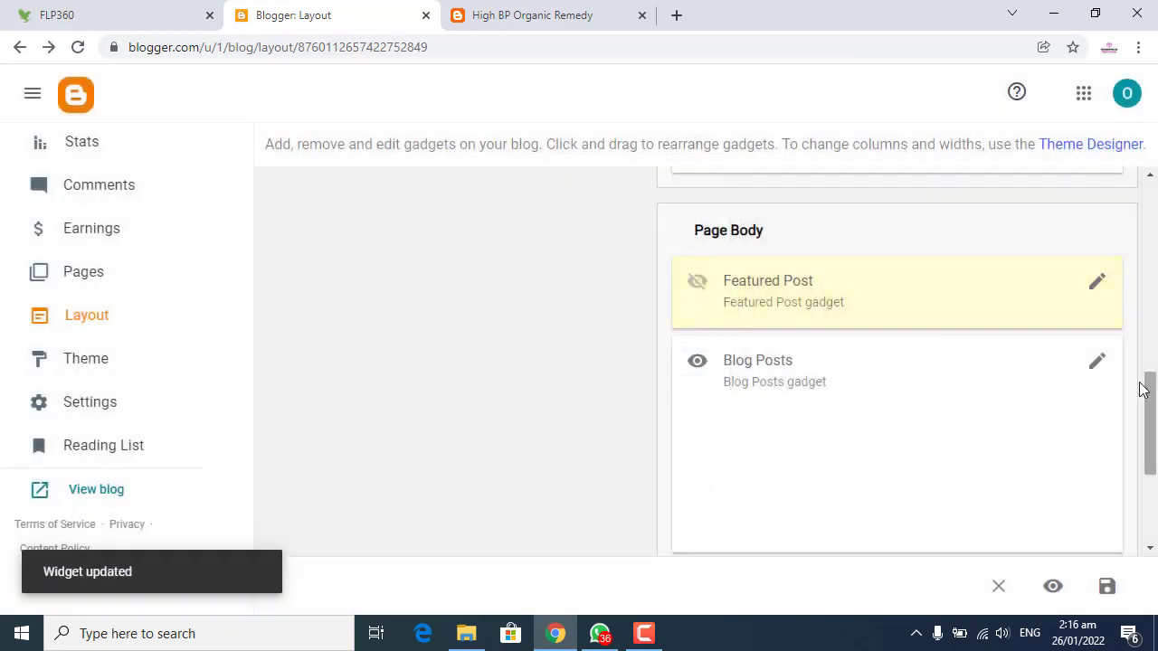
pyautogui.click(1095, 374)
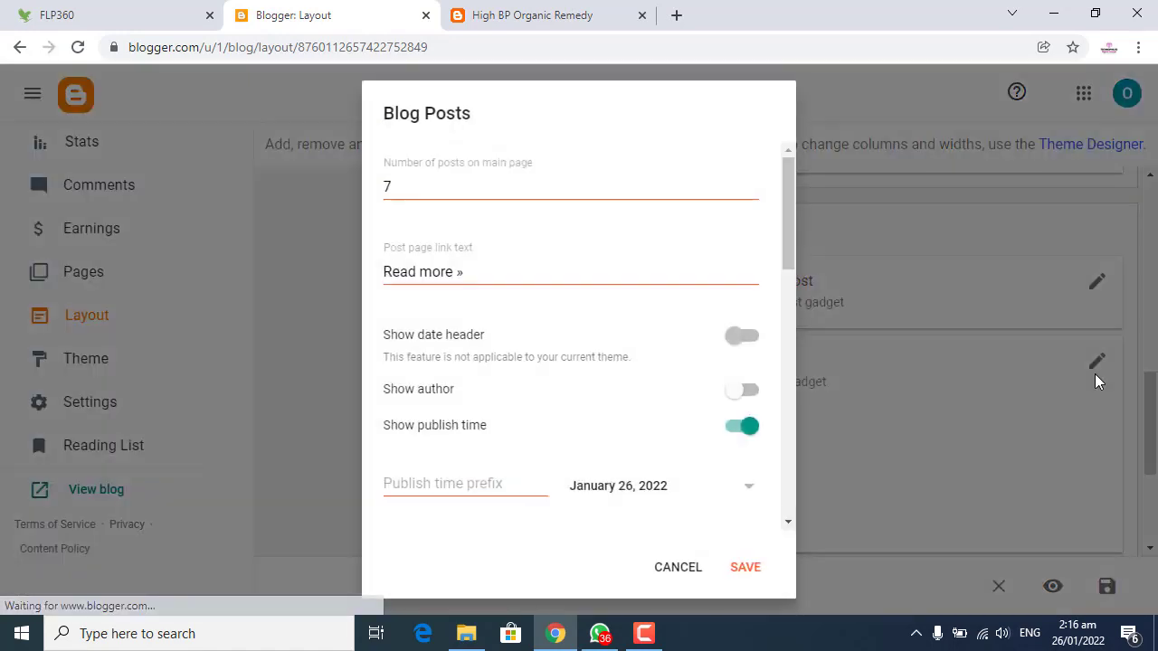
pyautogui.scroll(-1, 568, 256)
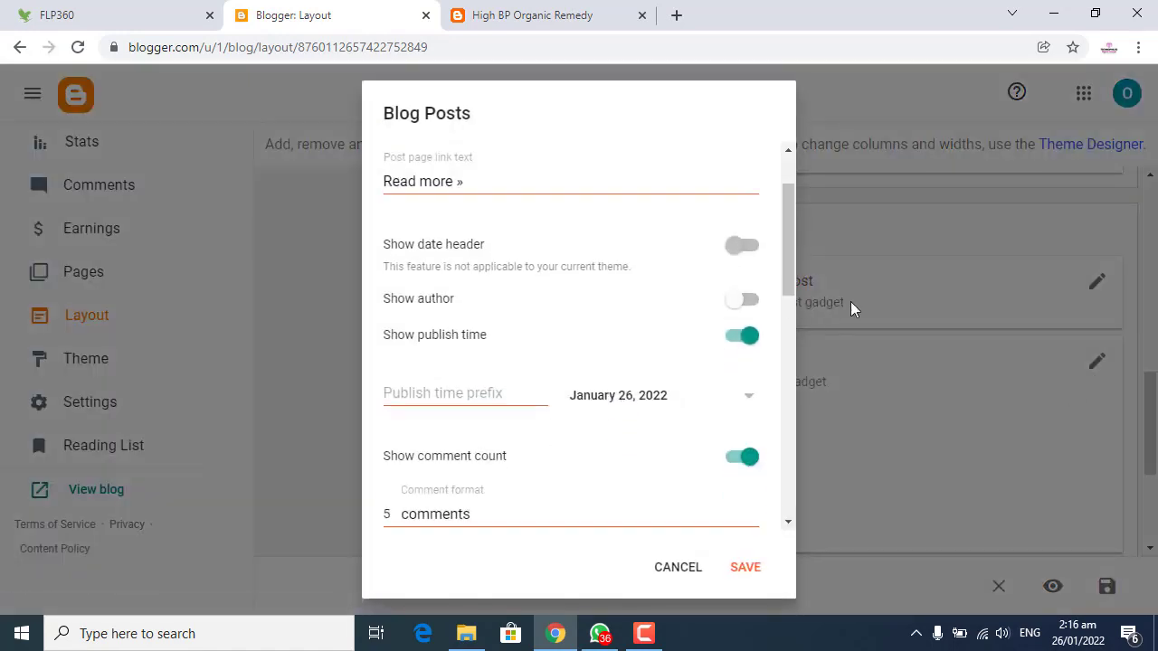
pyautogui.click(685, 562)
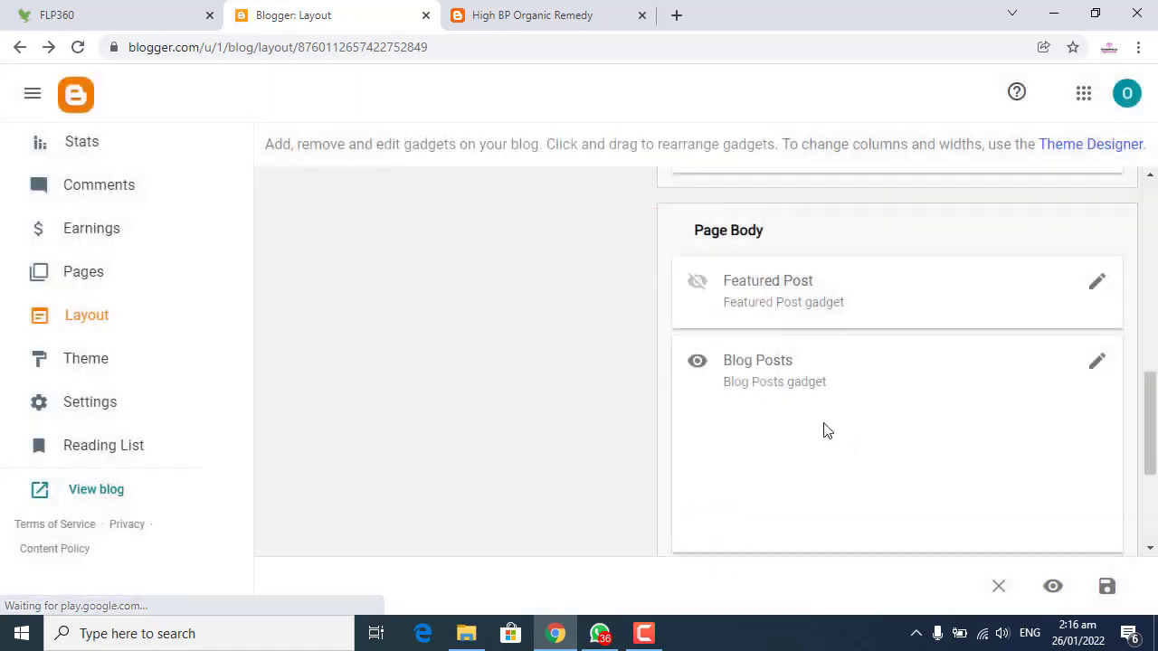
# - Turn off the publish time, labels and location options in the Page Body's Blog Posts gadget
pyautogui.click(1098, 364)
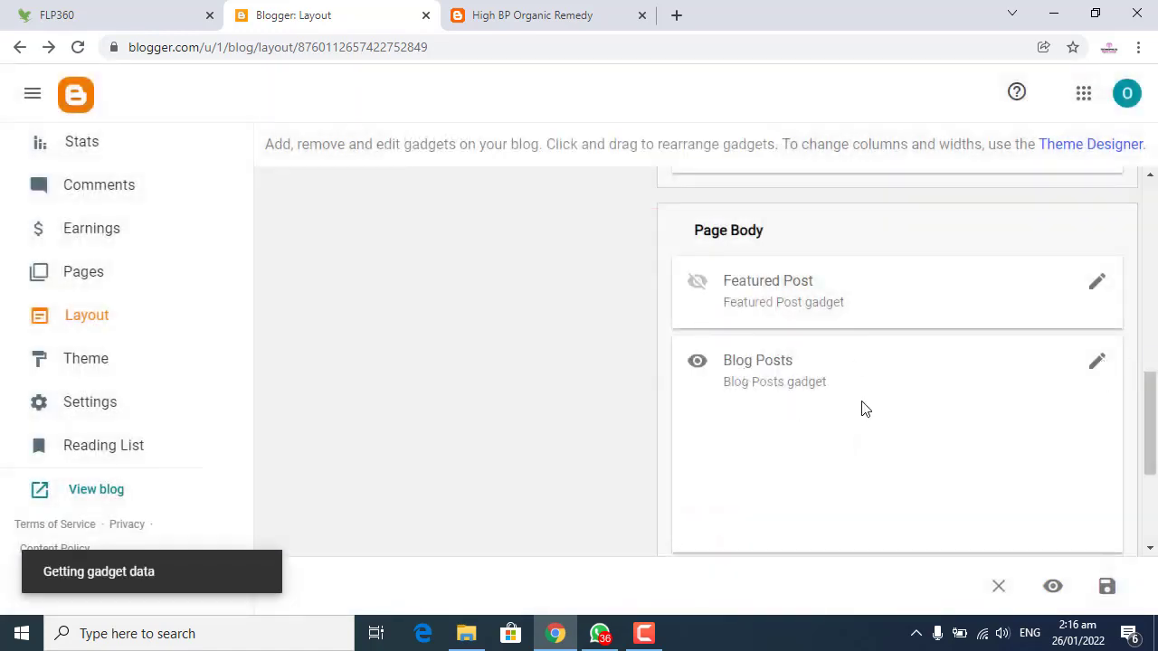
pyautogui.scroll(-5, 560, 409)
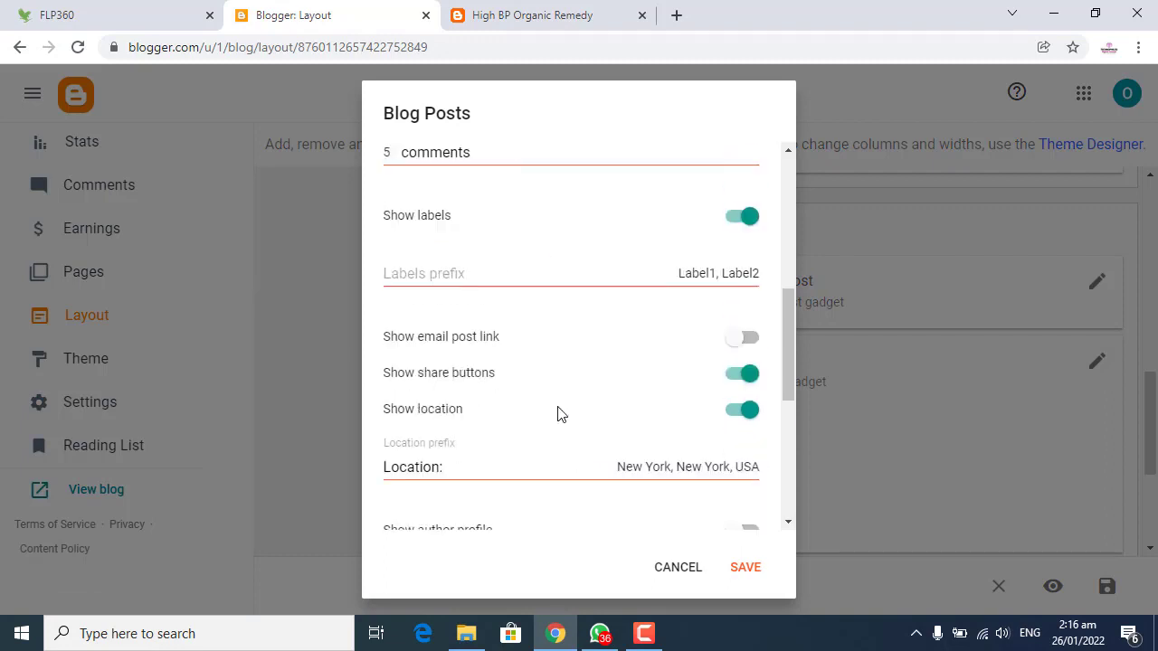
pyautogui.scroll(3, 689, 258)
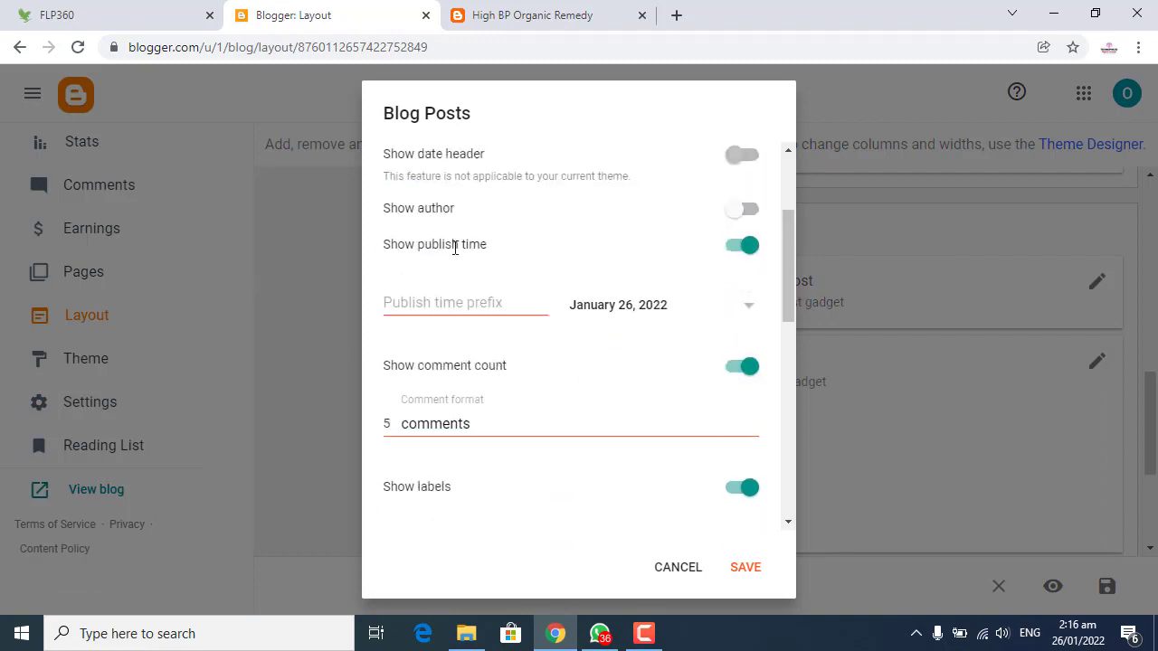
pyautogui.click(738, 251)
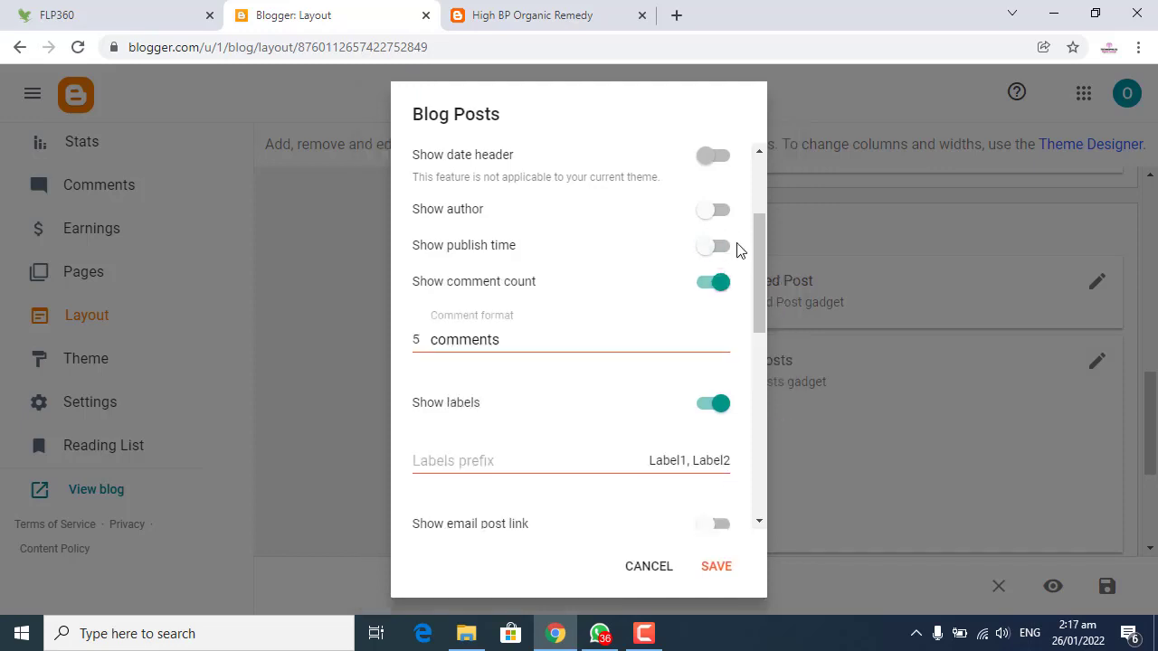
pyautogui.click(713, 405)
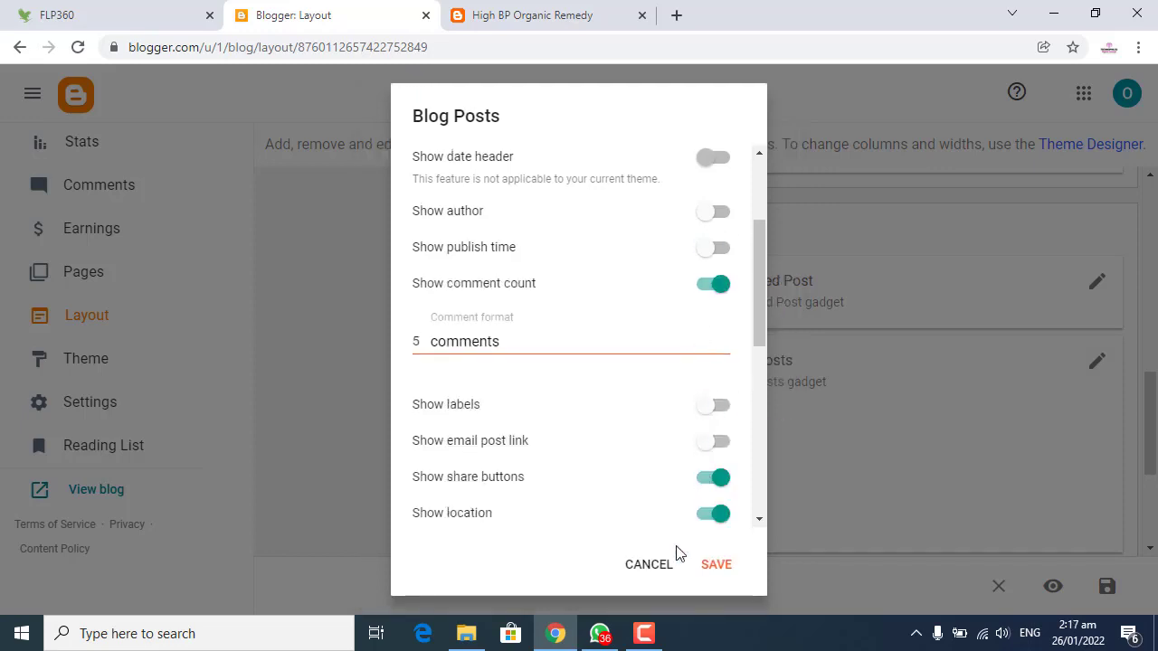
pyautogui.click(714, 515)
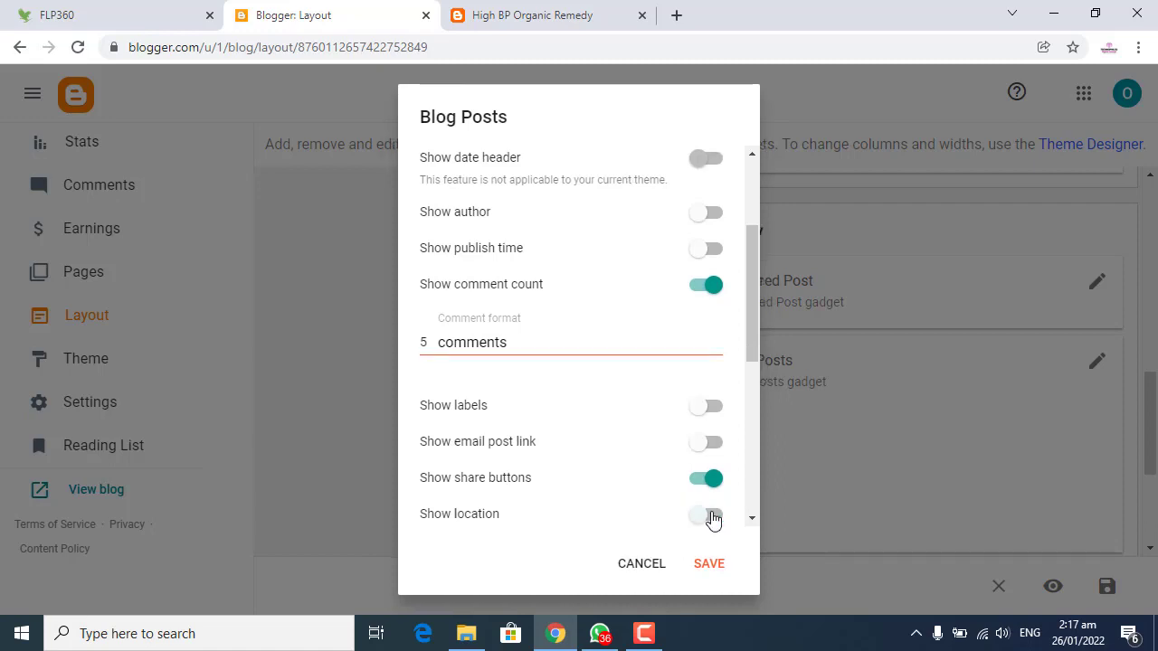
# - Turn off the comment count in the Blog Posts settings and save the gadget
pyautogui.scroll(-5, 623, 466)
pyautogui.scroll(4, 623, 447)
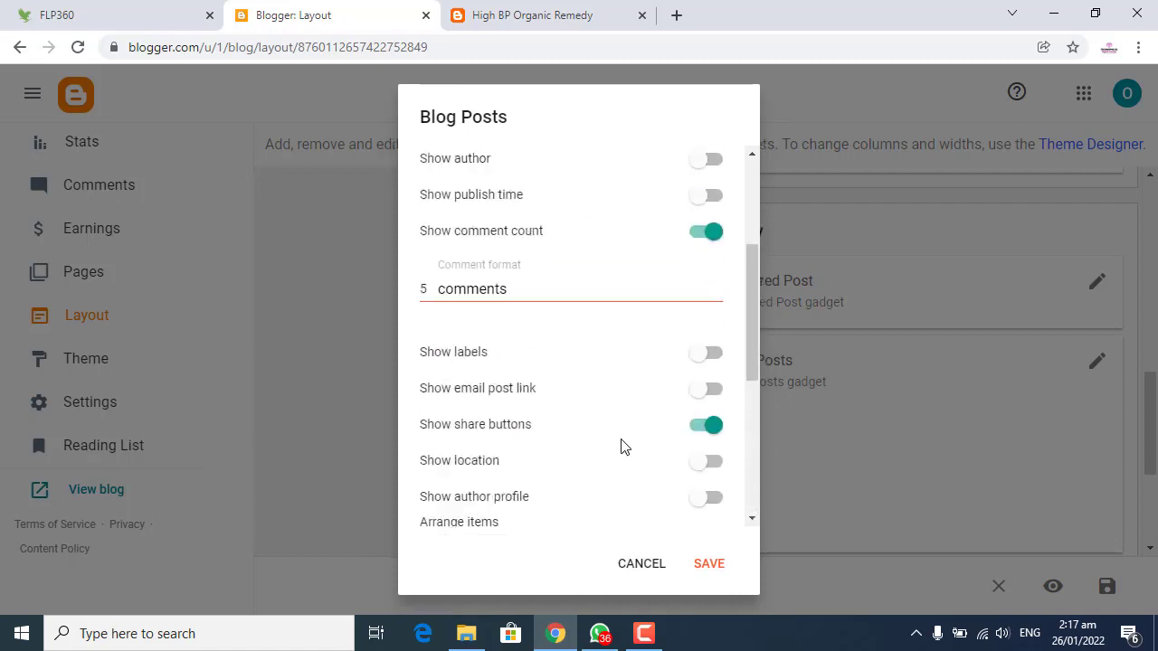
pyautogui.scroll(3, 683, 482)
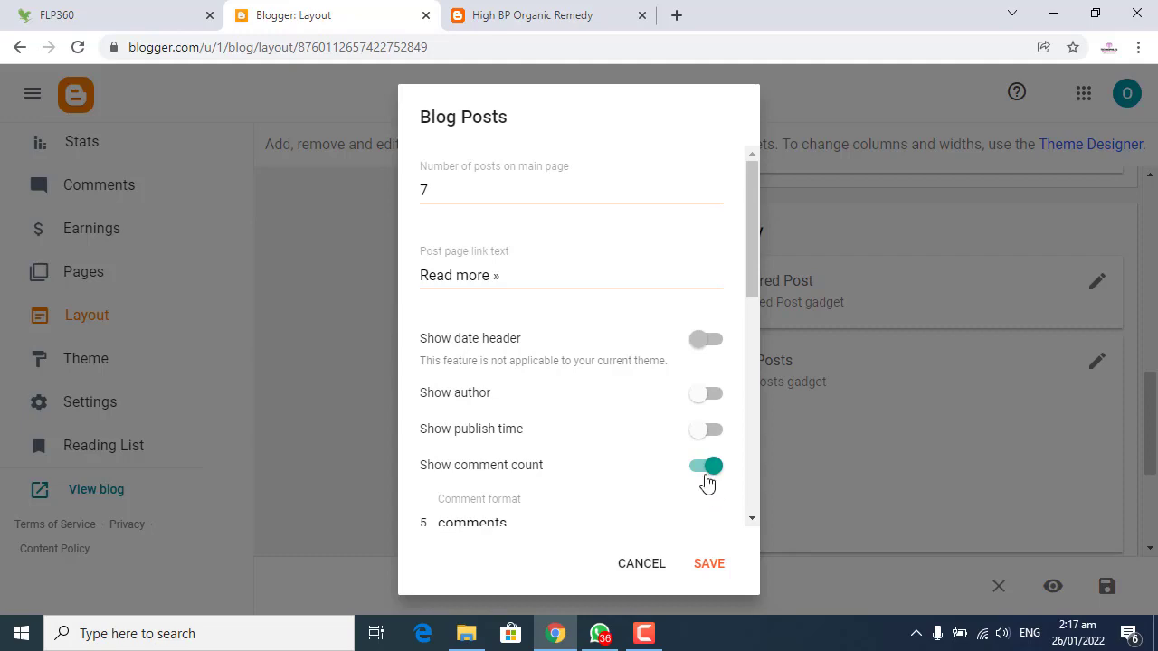
pyautogui.click(706, 484)
pyautogui.click(732, 566)
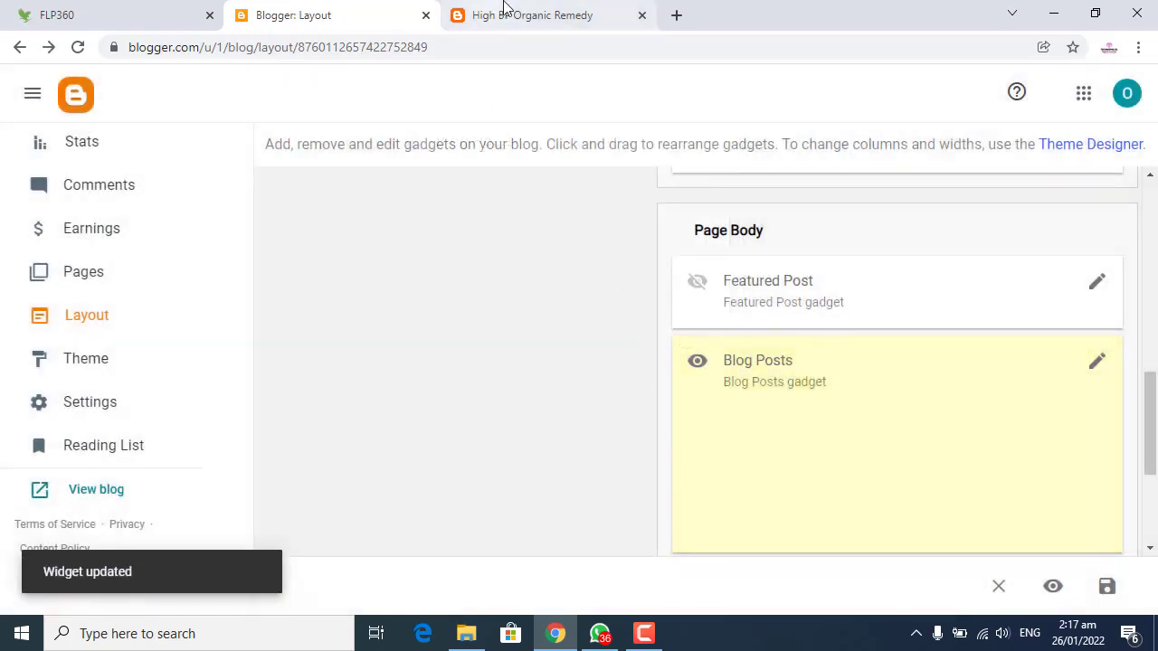
# - Reload the live High BP Organic Remedy blog to check the simplified homepage, and select its web address
pyautogui.click(502, 12)
pyautogui.scroll(10, 601, 283)
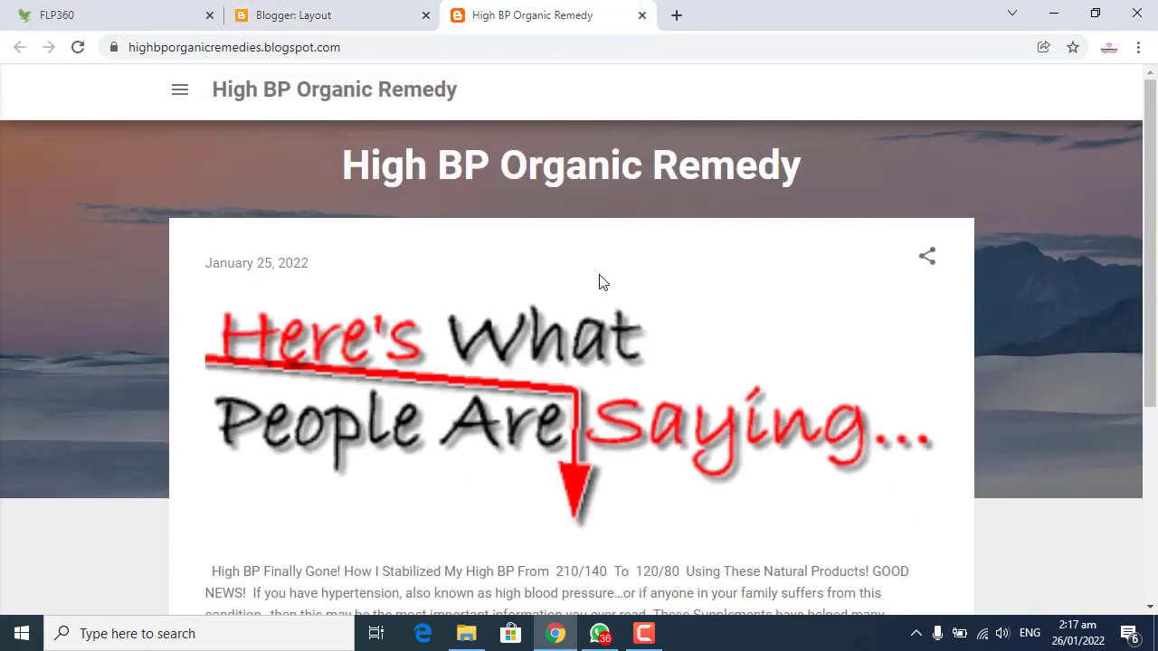
pyautogui.click(80, 47)
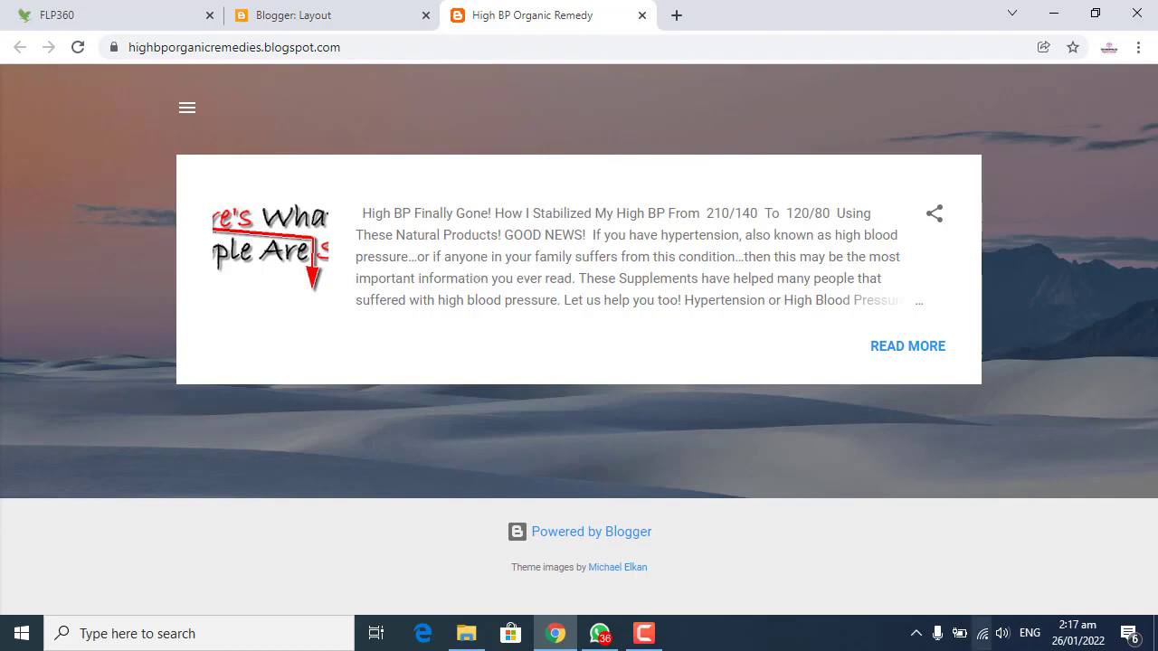
pyautogui.click(532, 15)
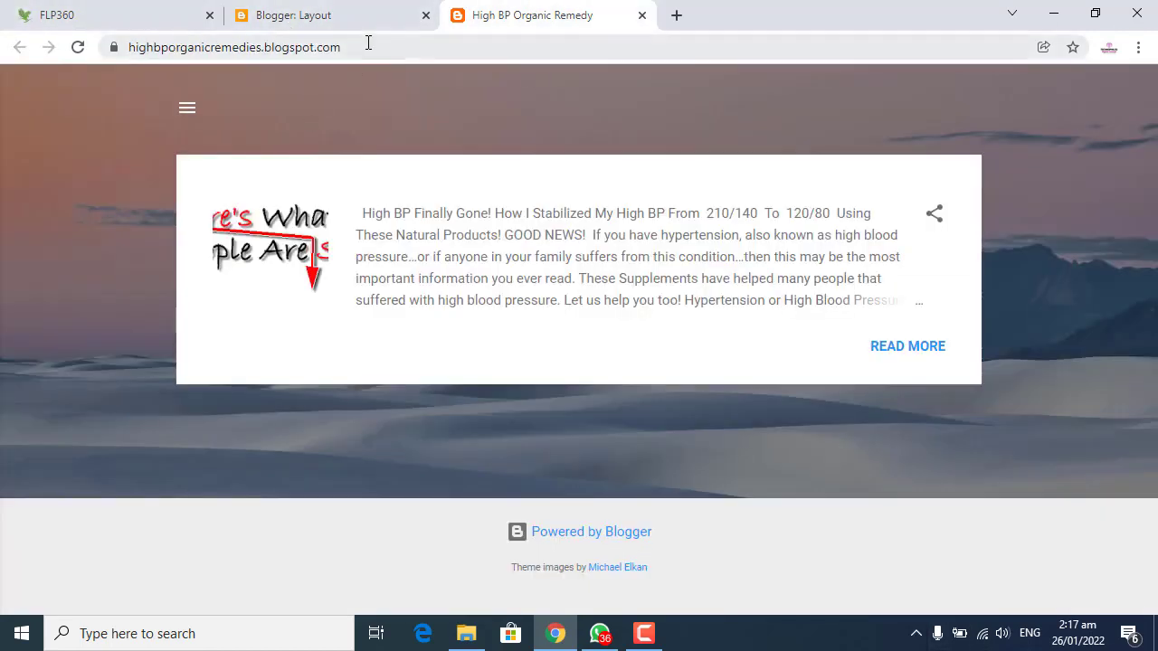
pyautogui.moveTo(338, 45); pyautogui.dragTo(2, 46)
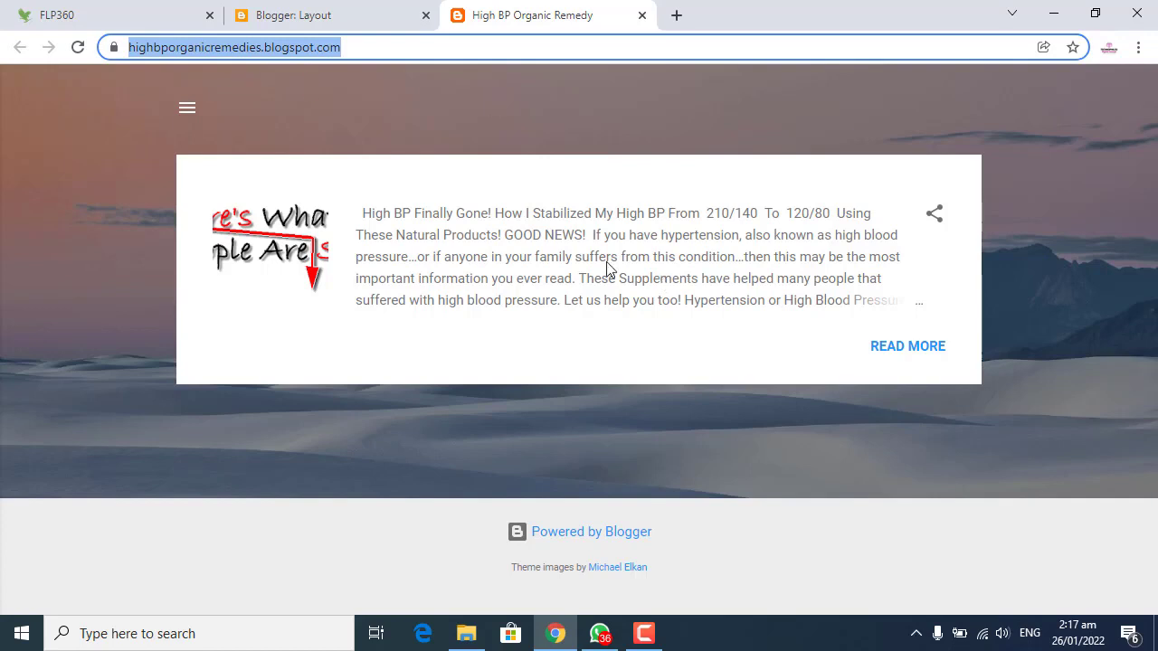
# - Hide the Popular Posts gadget in the Page Body section of the blog layout and save its configuration
pyautogui.click(336, 18)
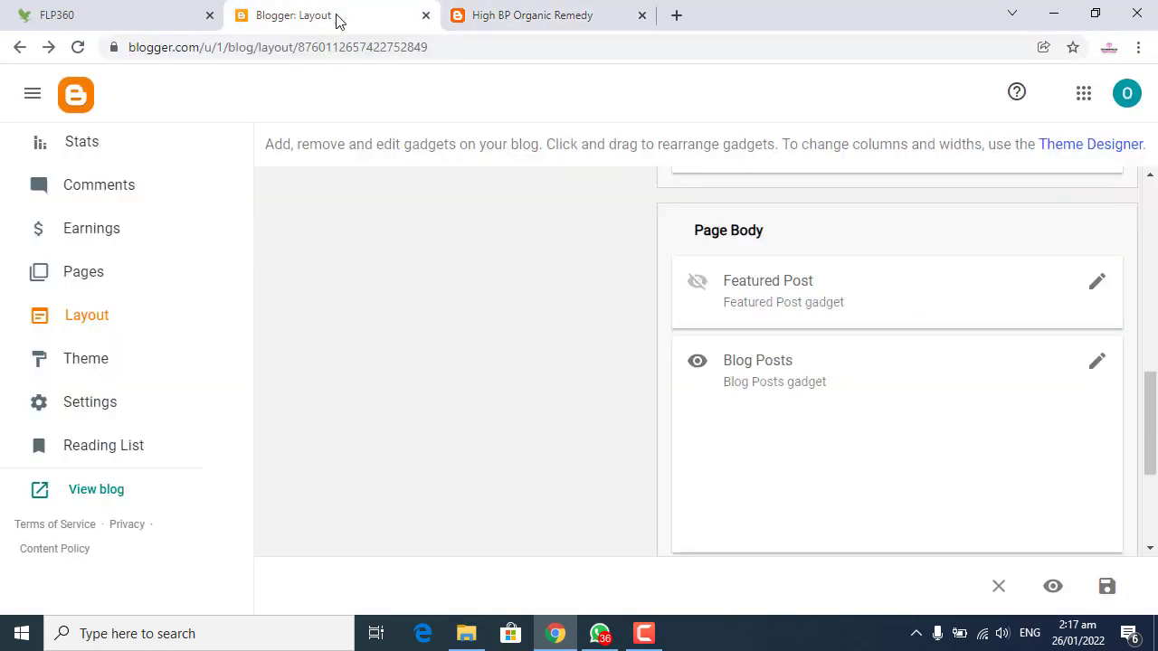
pyautogui.scroll(-3, 790, 388)
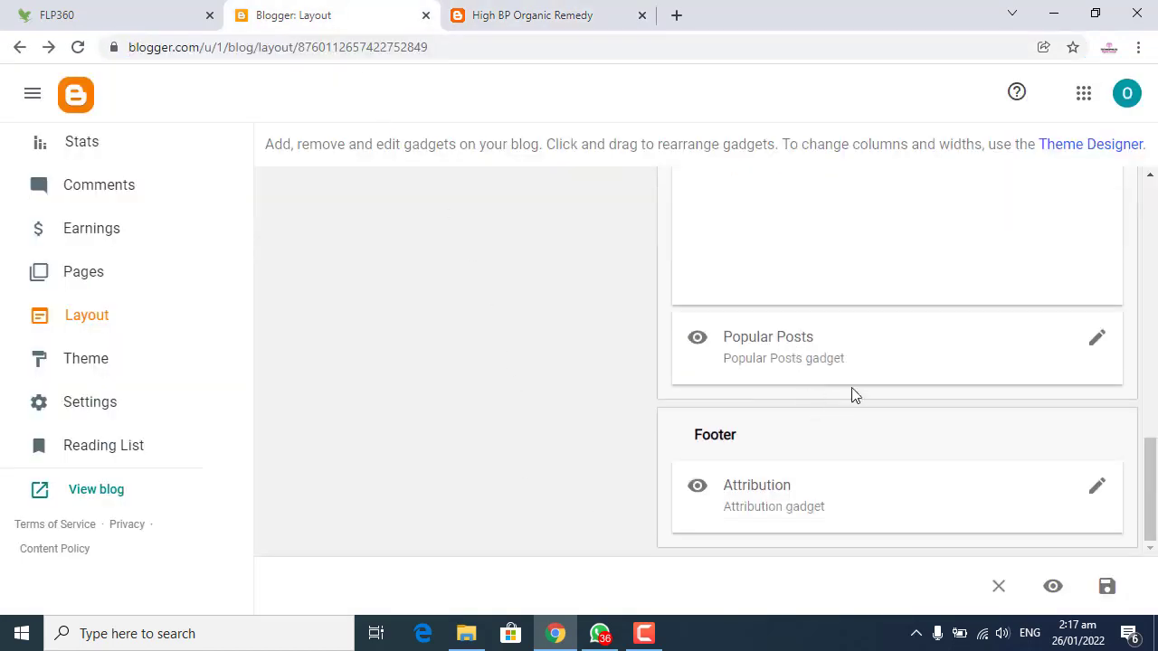
pyautogui.click(1096, 341)
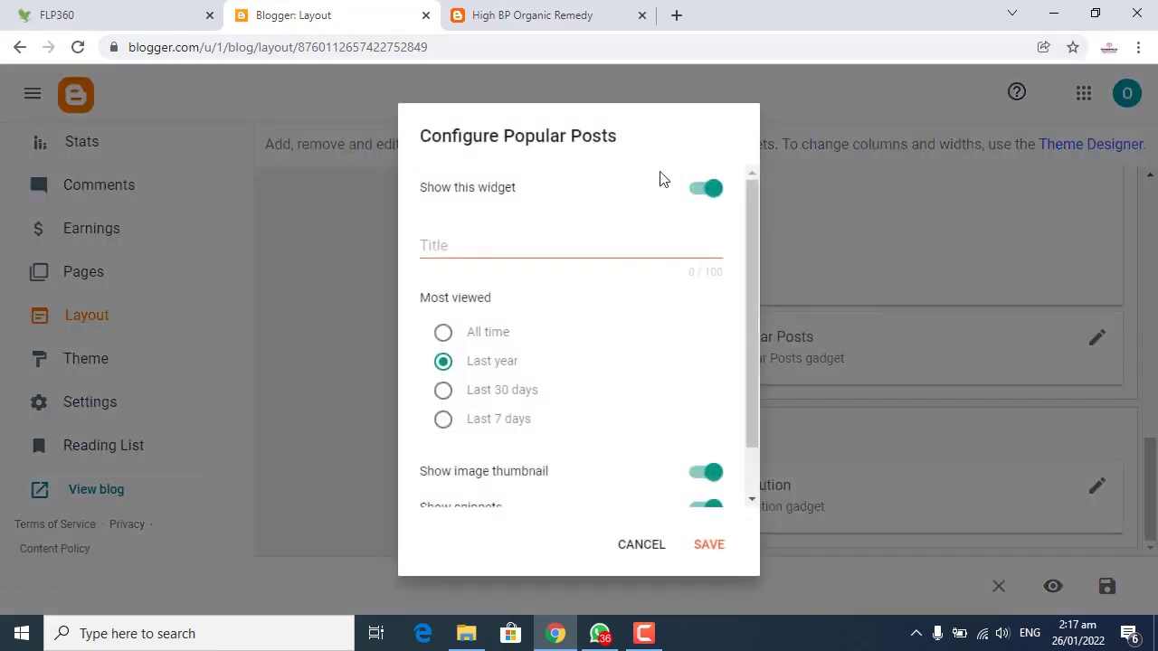
pyautogui.click(702, 189)
pyautogui.click(711, 547)
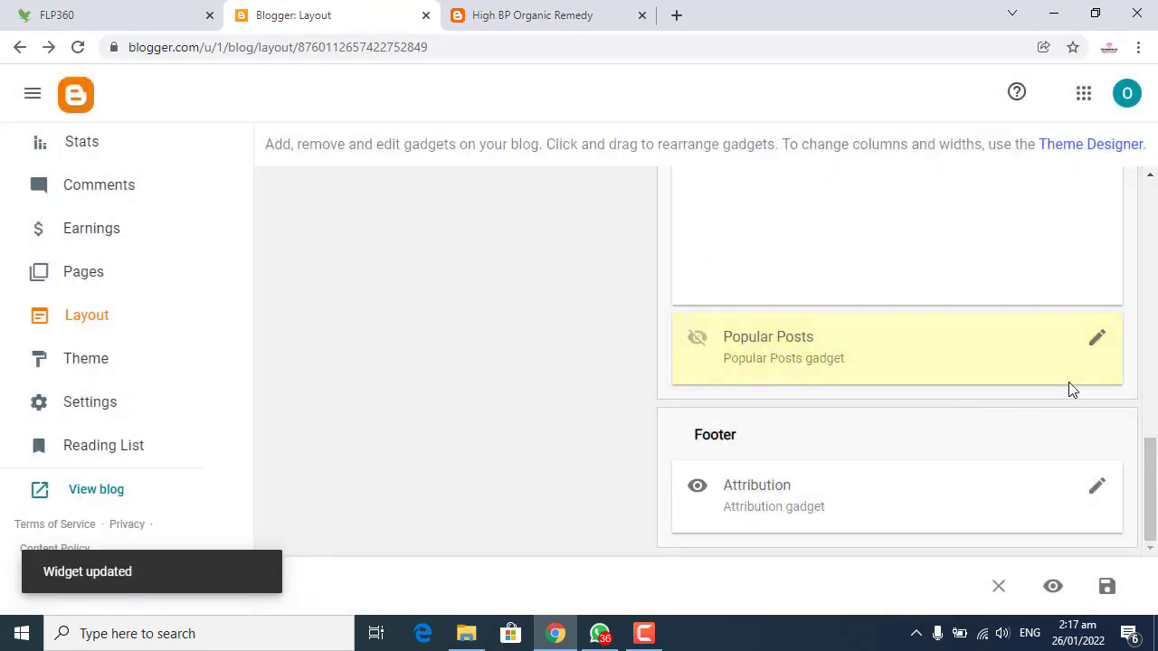
# - Set the footer Attribution gadget's copyright text to "High BP Organic Remedy" and save it, consulting the live blog's footer
pyautogui.click(1098, 489)
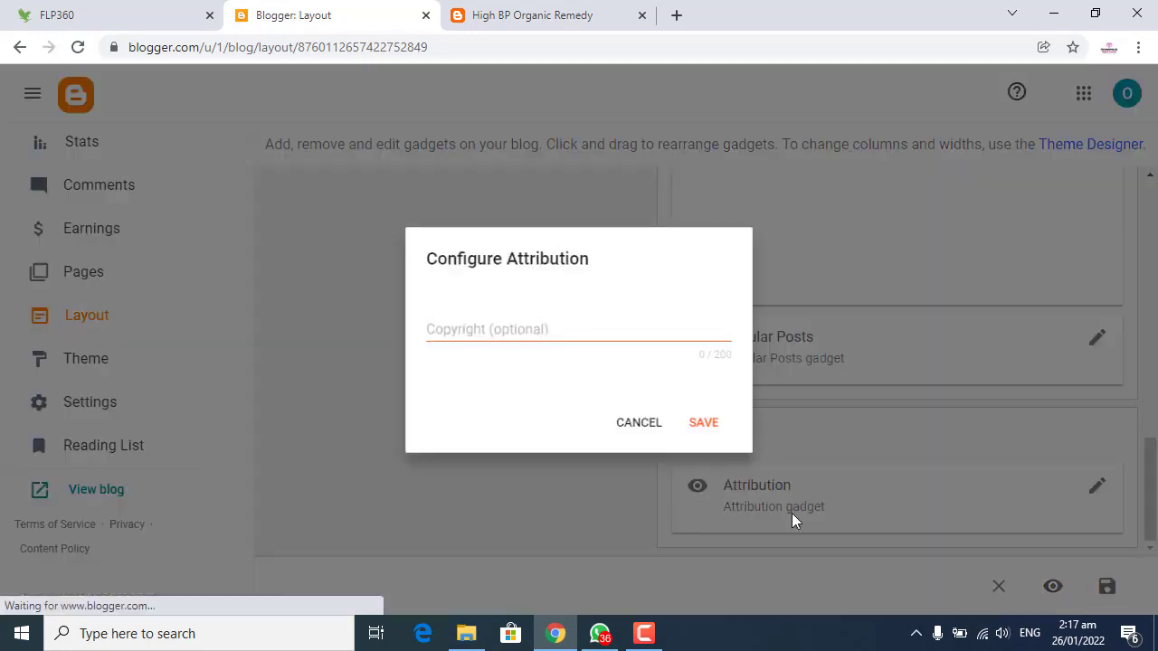
pyautogui.click(549, 327)
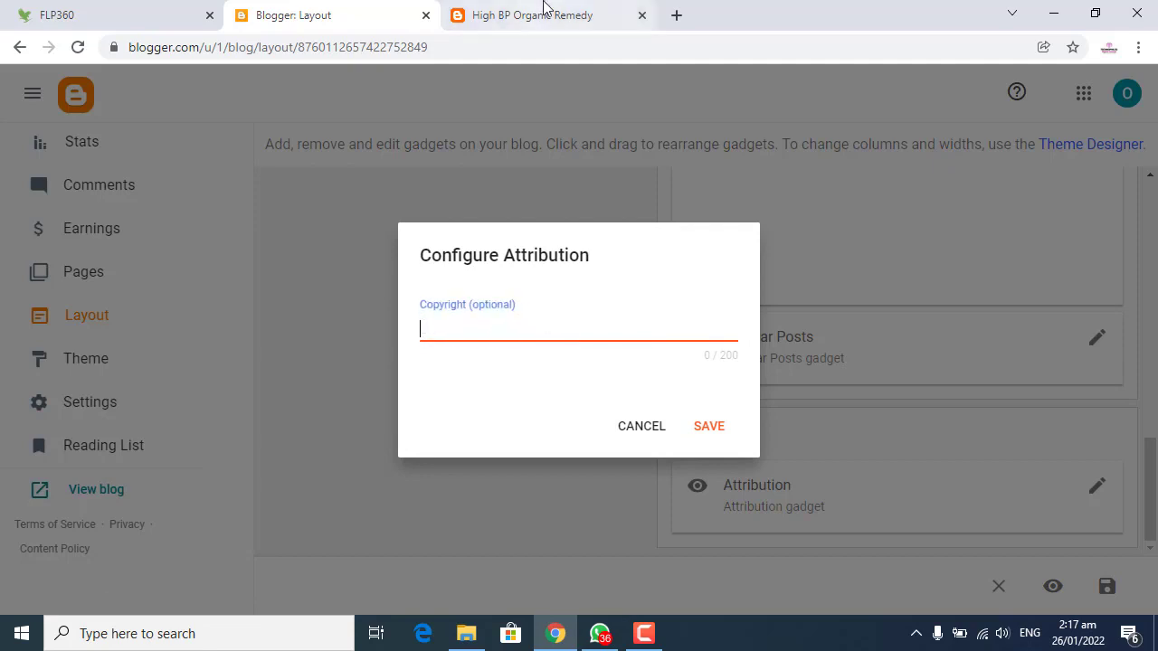
pyautogui.click(543, 13)
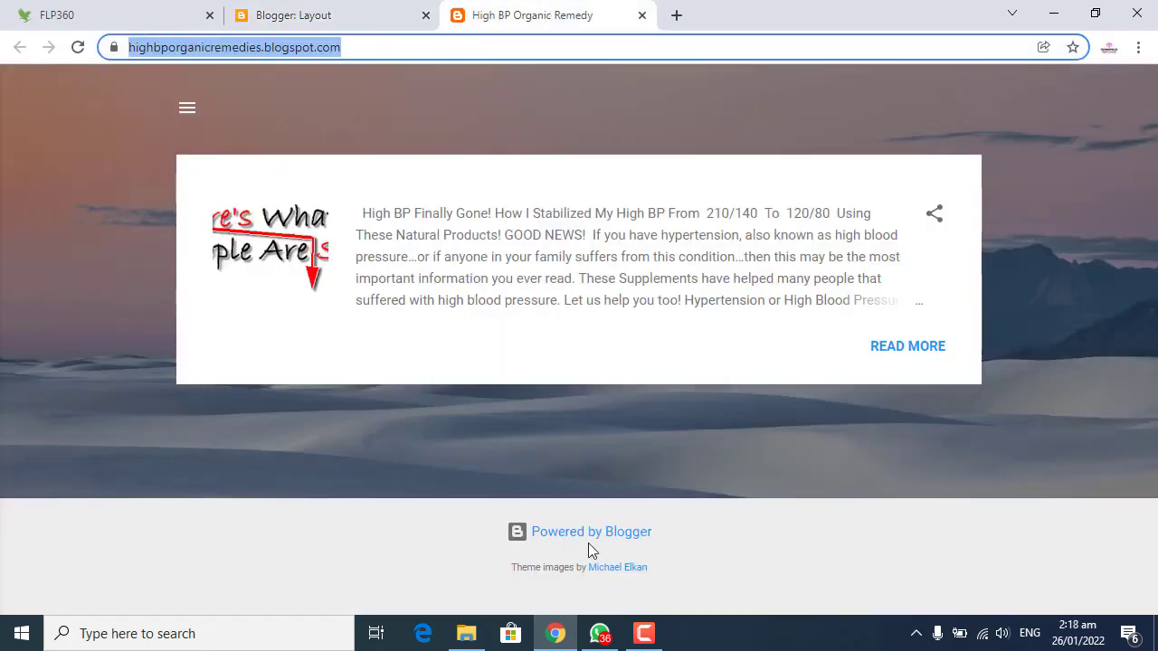
pyautogui.click(367, 11)
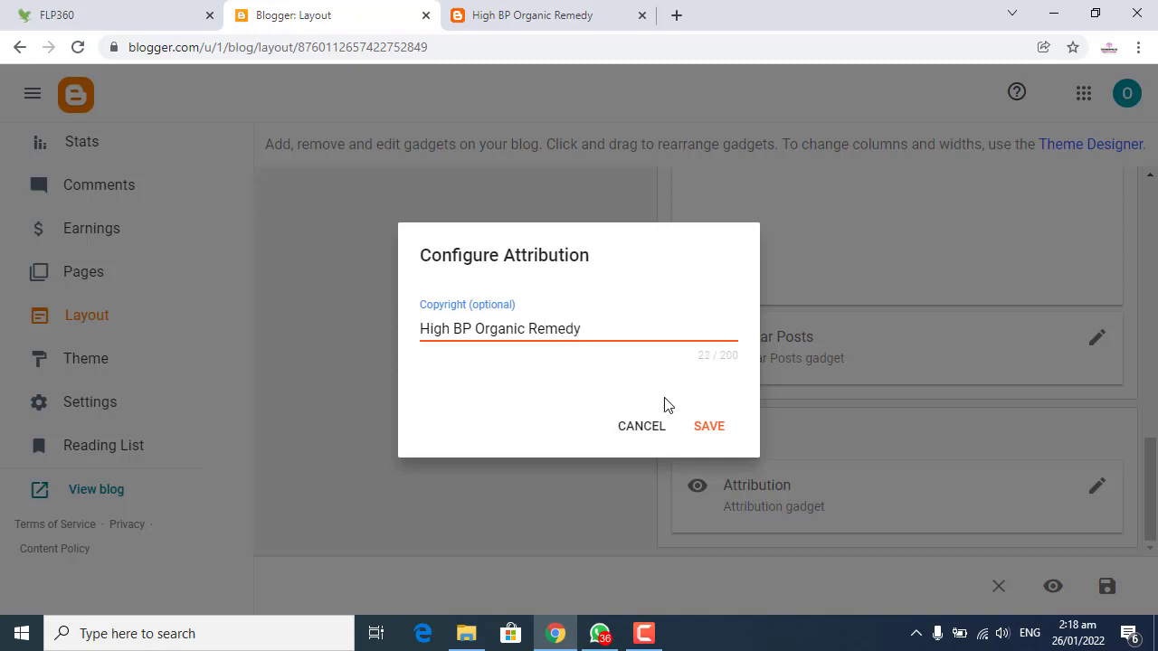
pyautogui.click(710, 426)
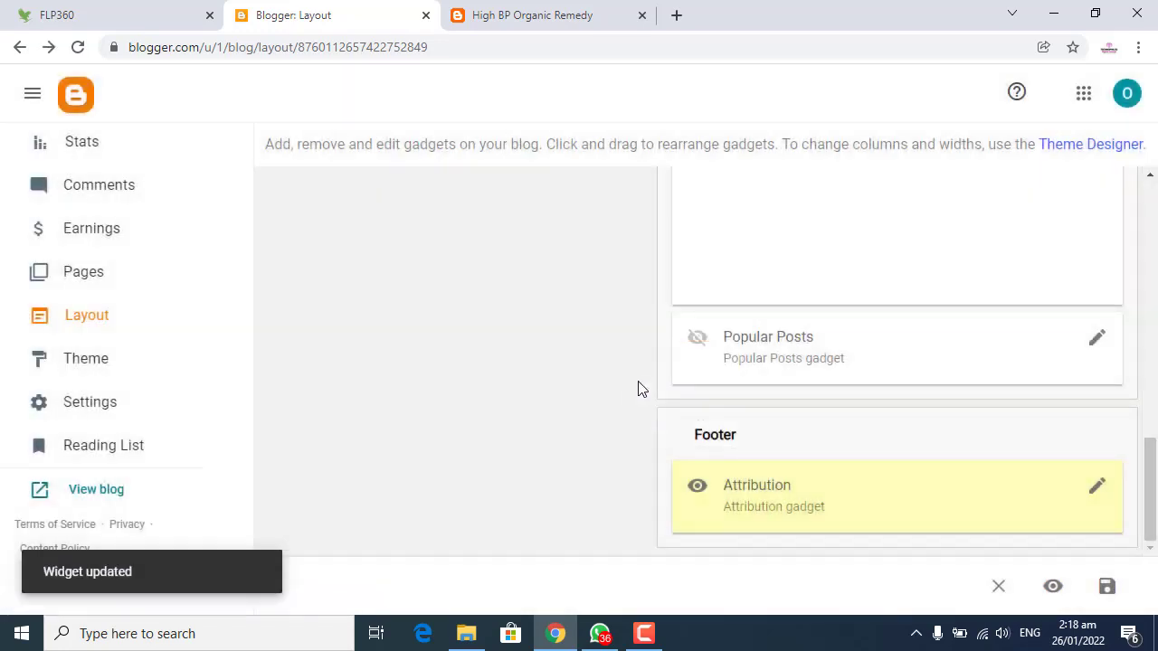
# - Reload the live blog, check the copyright text in its footer, and compare the homepage with the layout settings
pyautogui.click(528, 15)
pyautogui.click(73, 49)
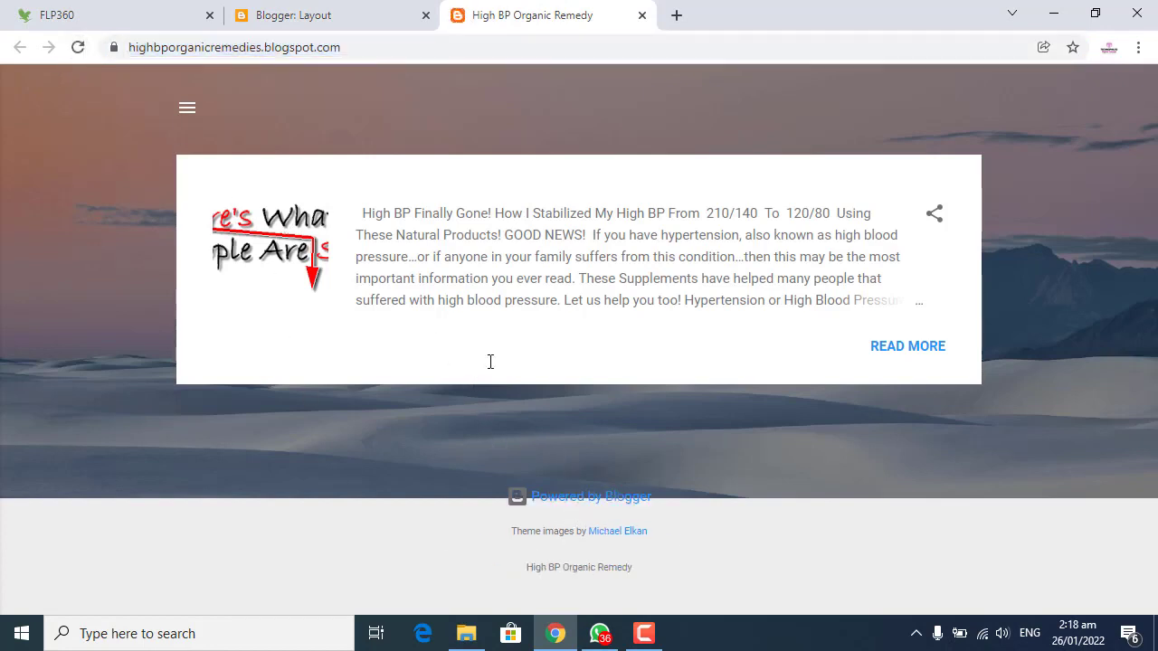
pyautogui.moveTo(620, 571); pyautogui.dragTo(738, 579)
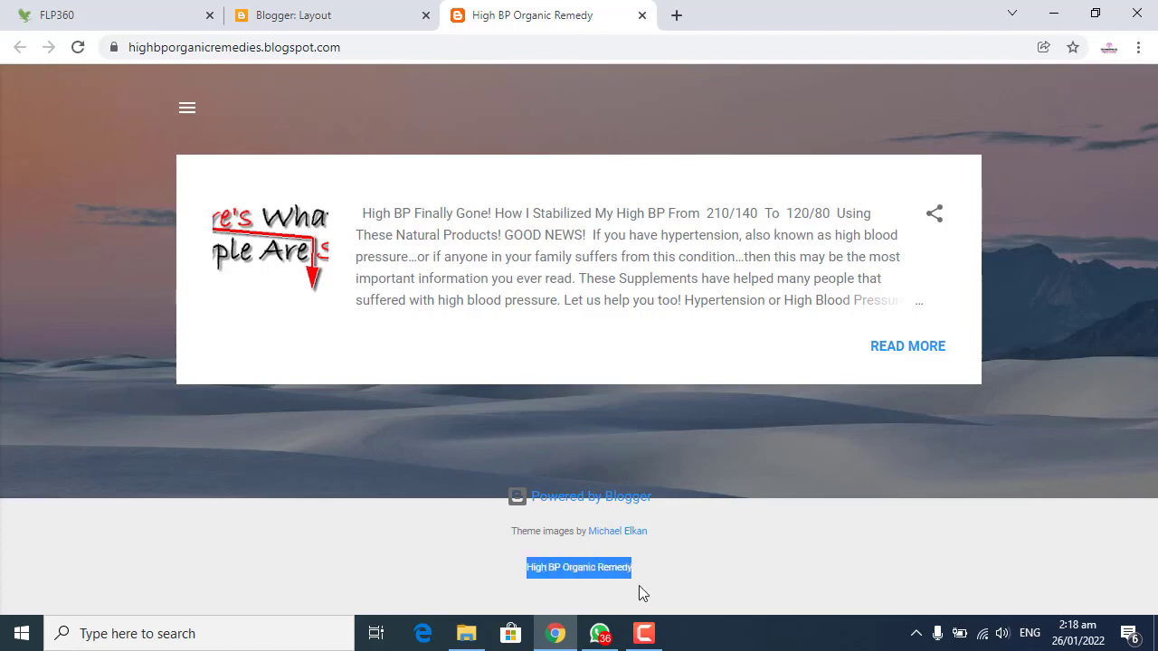
pyautogui.click(321, 16)
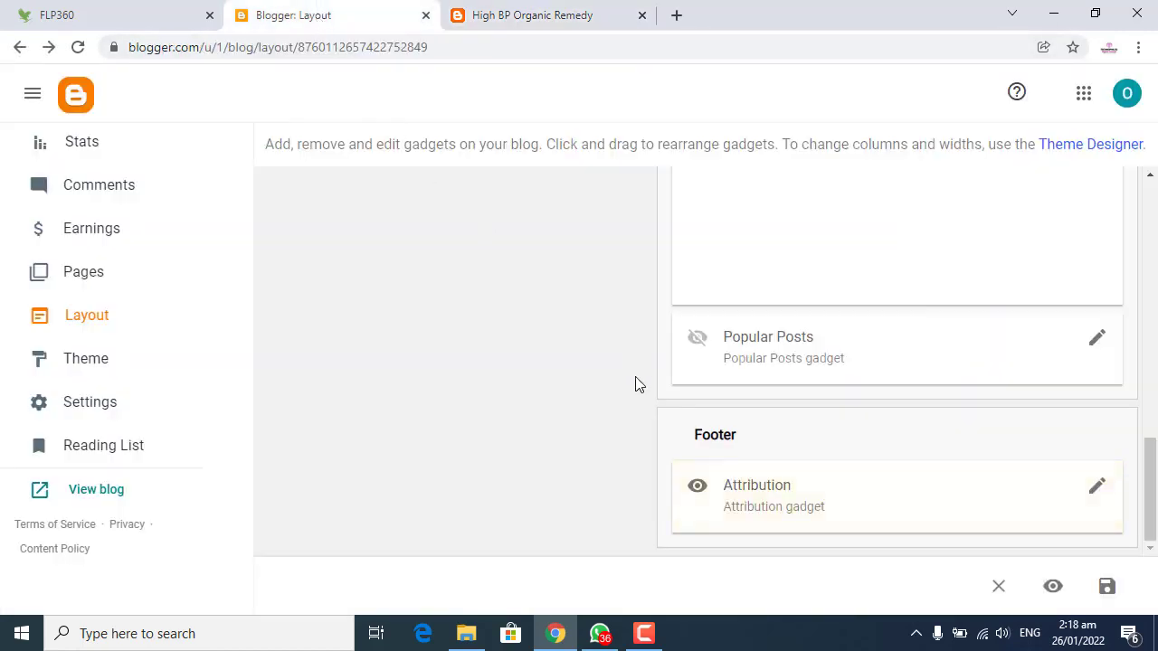
pyautogui.click(541, 11)
pyautogui.click(331, 13)
pyautogui.click(507, 11)
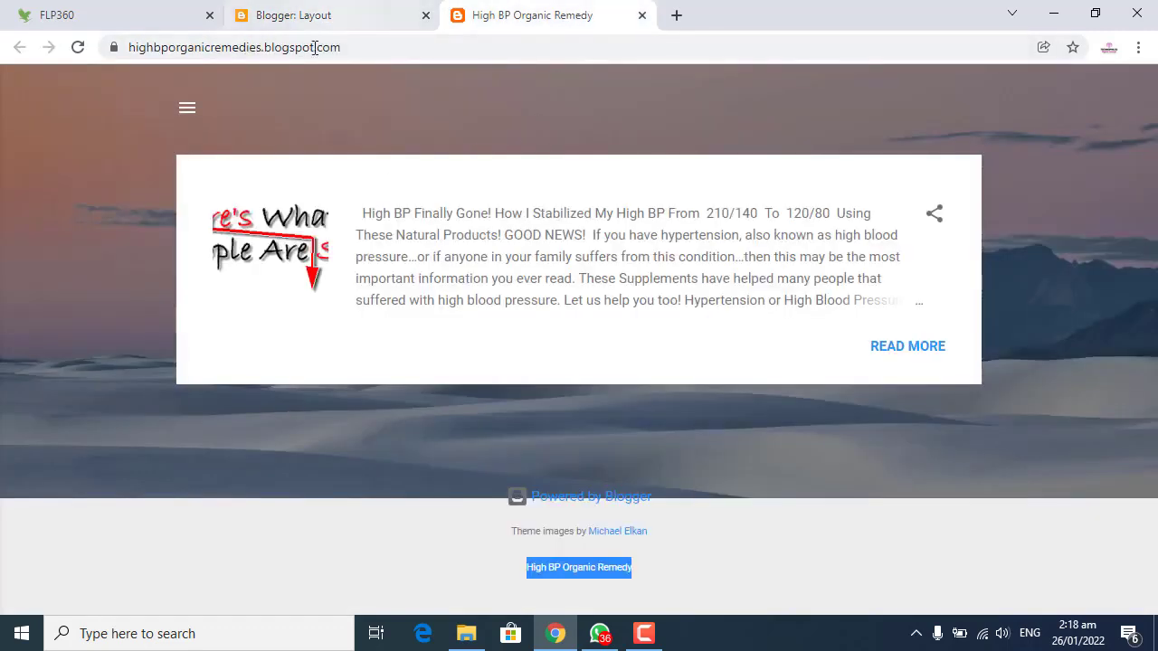
# - View the published "Welcome To High BP Organic Remedy" page from the blog's pages list, review its content, and select its web address
pyautogui.click(331, 13)
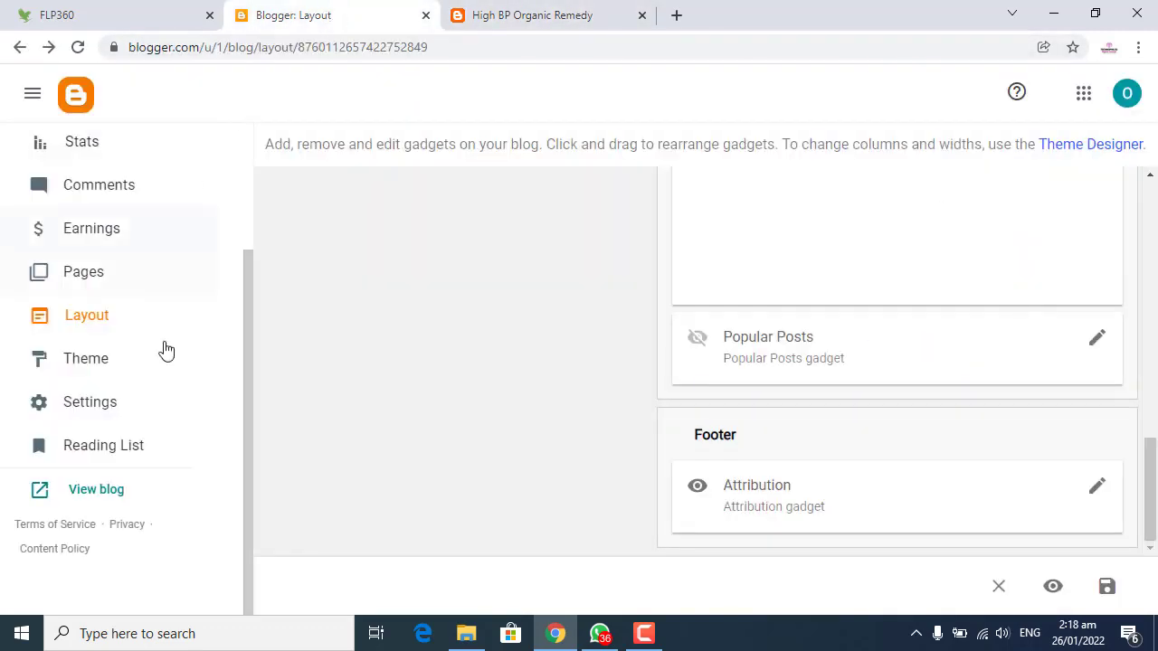
pyautogui.click(69, 275)
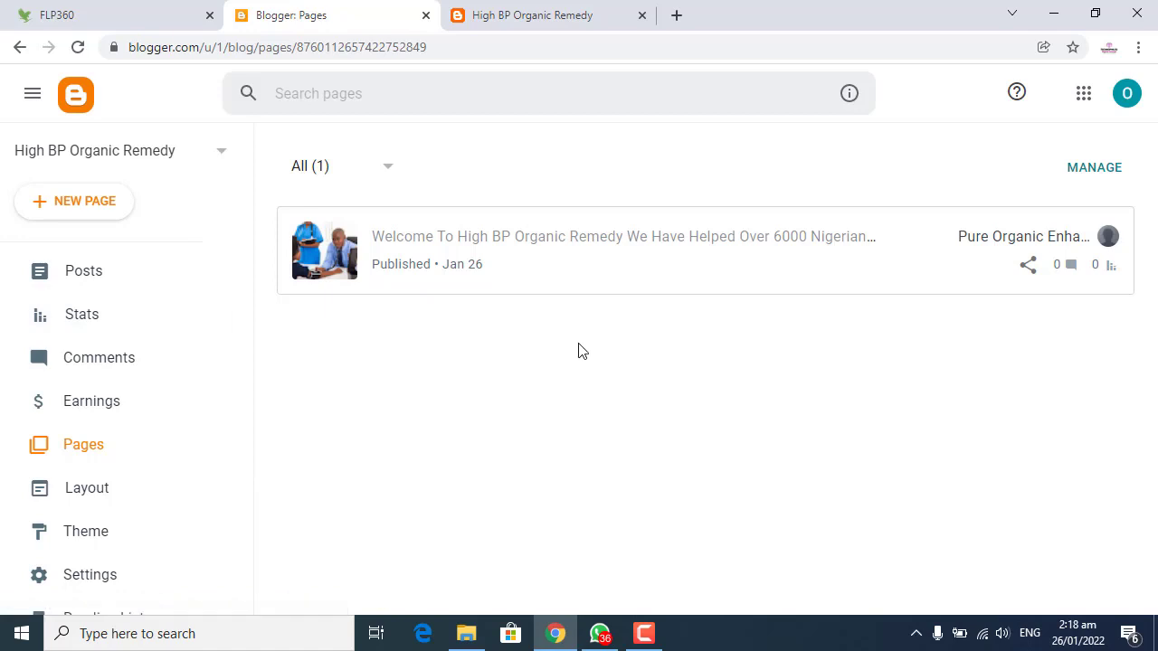
pyautogui.moveTo(962, 264)
pyautogui.click(1069, 236)
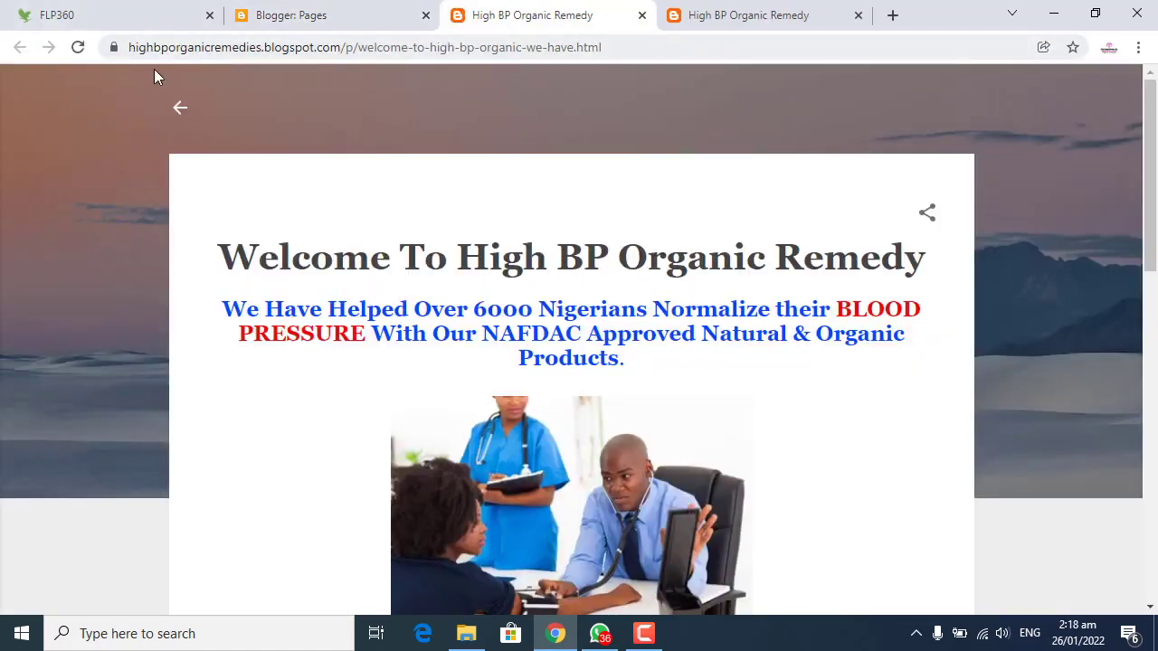
pyautogui.scroll(-15, 592, 335)
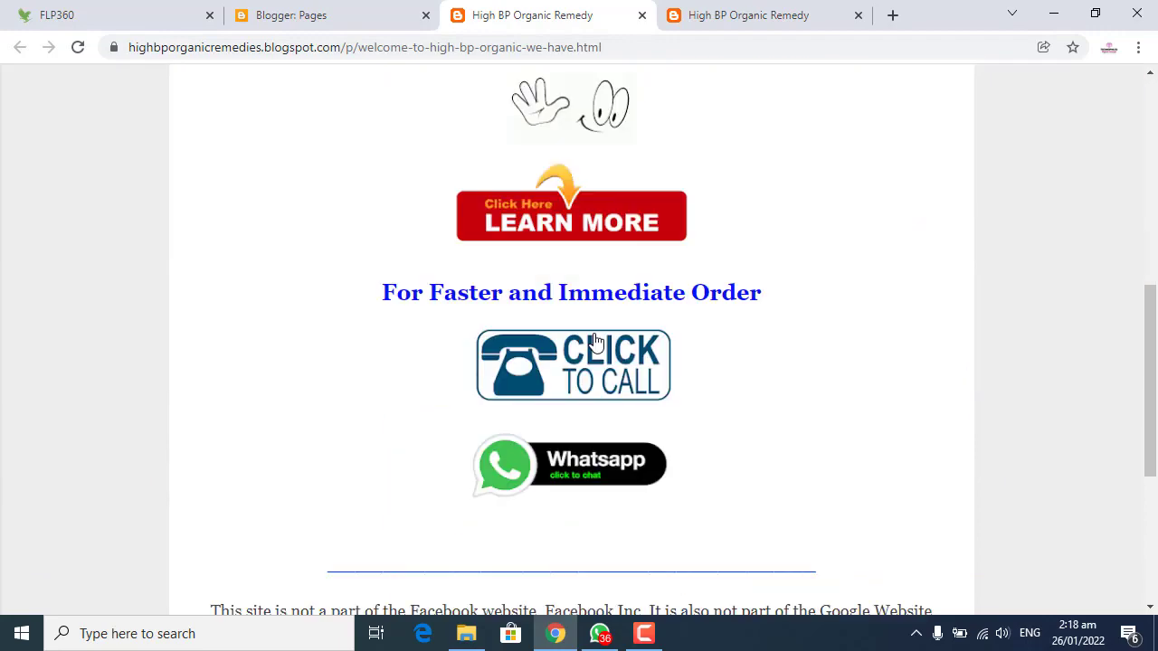
pyautogui.scroll(15, 607, 362)
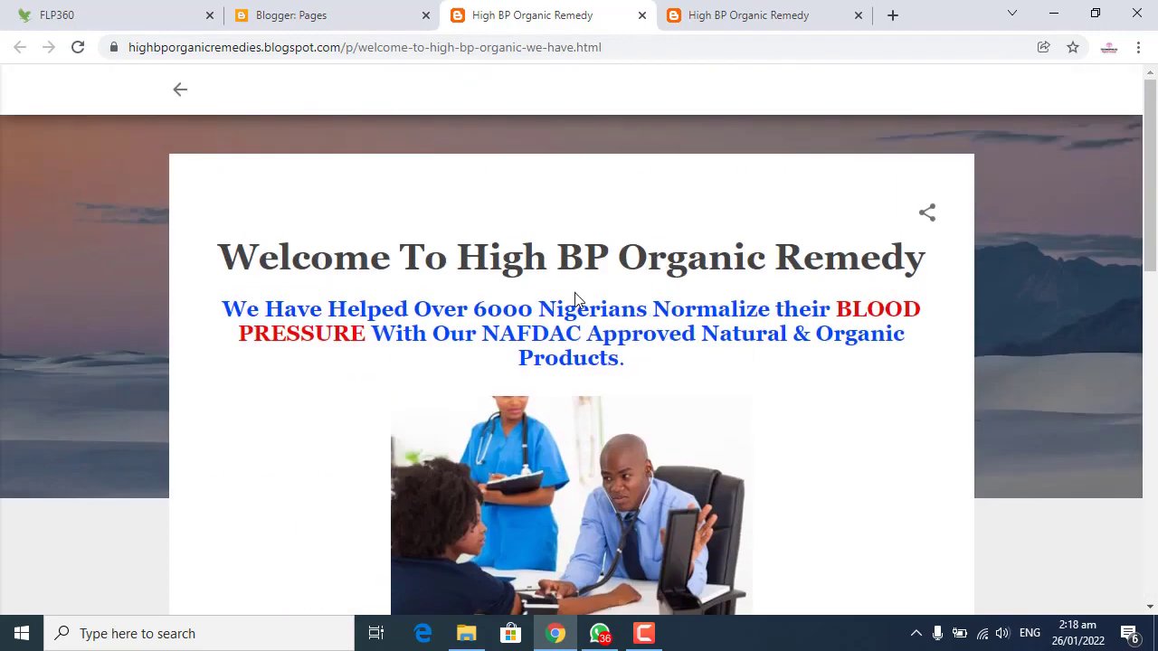
pyautogui.click(625, 54)
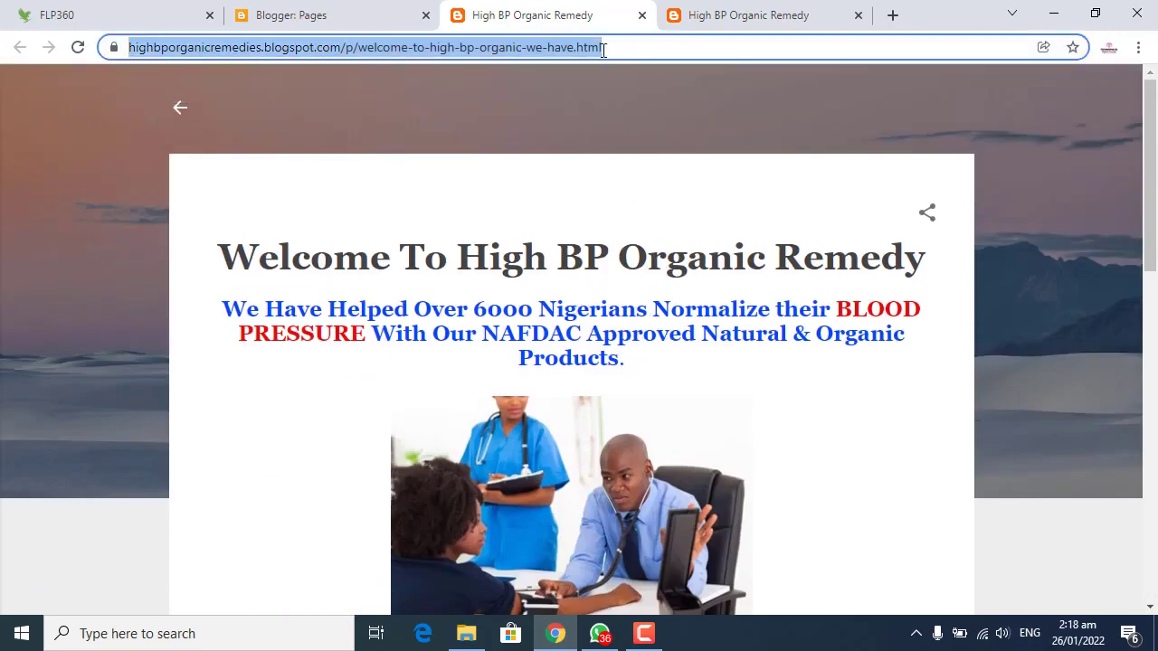
# - Select the welcome page's full web address and find the Errors and redirects section in the blog's settings
pyautogui.click(603, 50)
pyautogui.moveTo(672, 42); pyautogui.dragTo(15, 40)
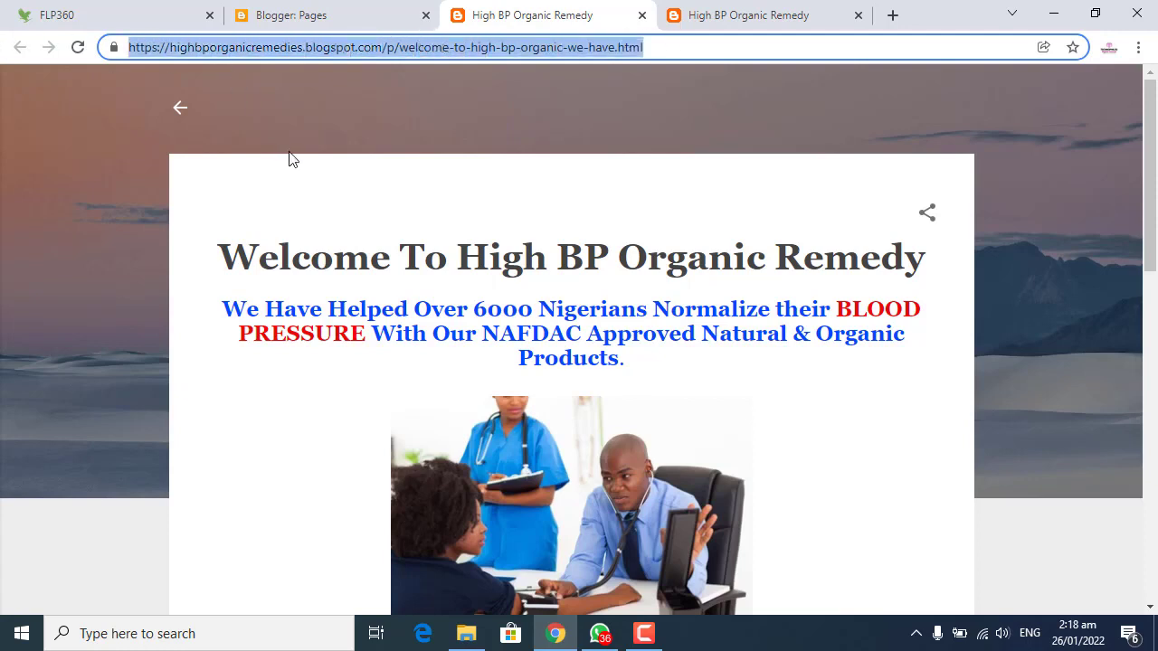
pyautogui.click(356, 11)
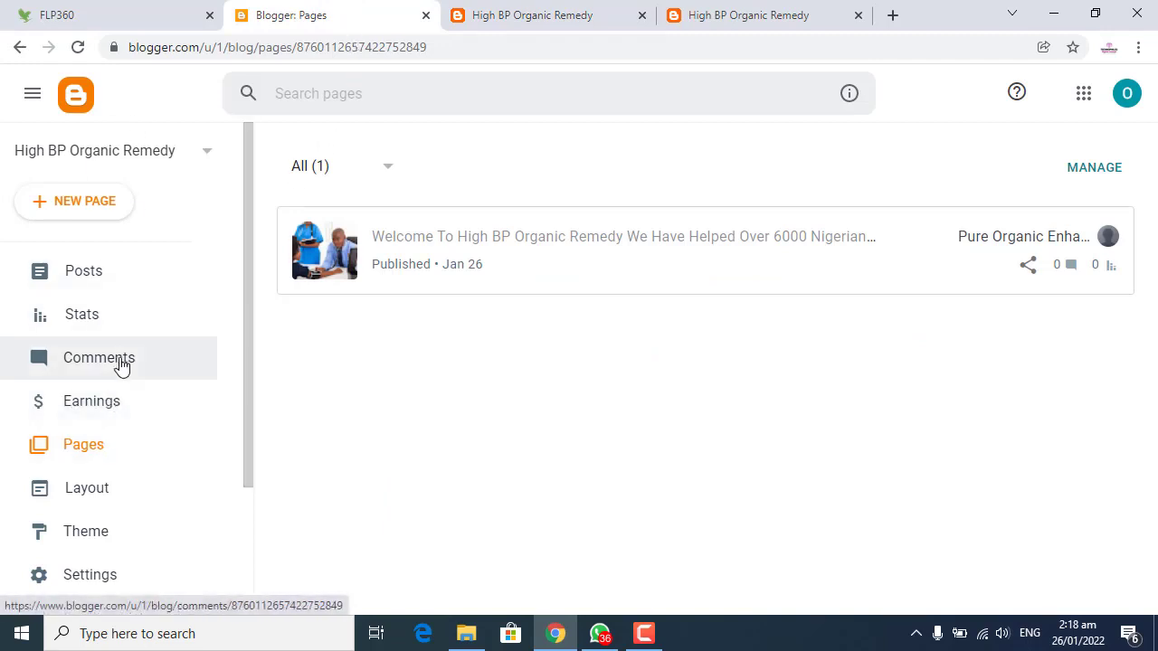
pyautogui.scroll(-2, 110, 471)
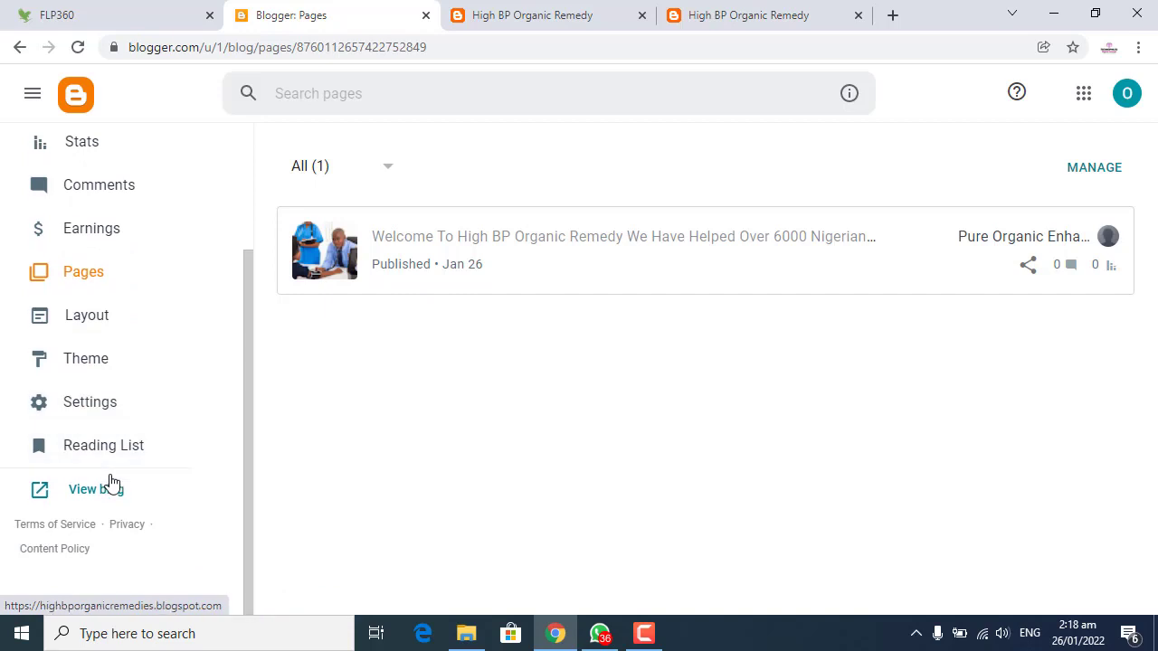
pyautogui.click(122, 414)
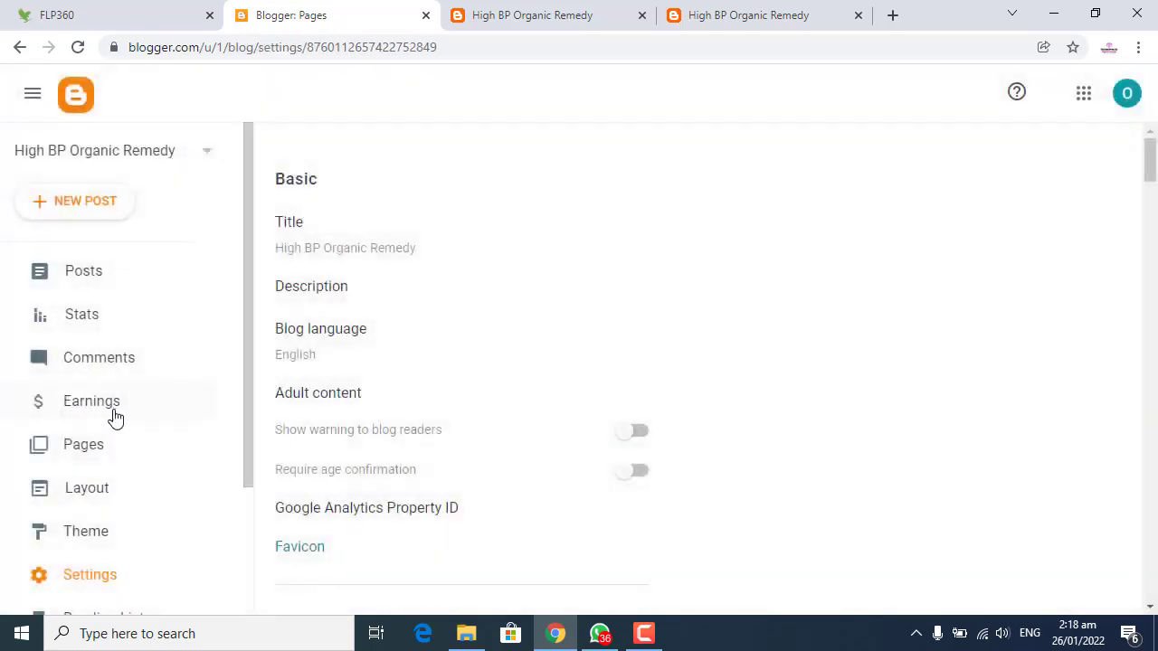
pyautogui.scroll(-10, 509, 371)
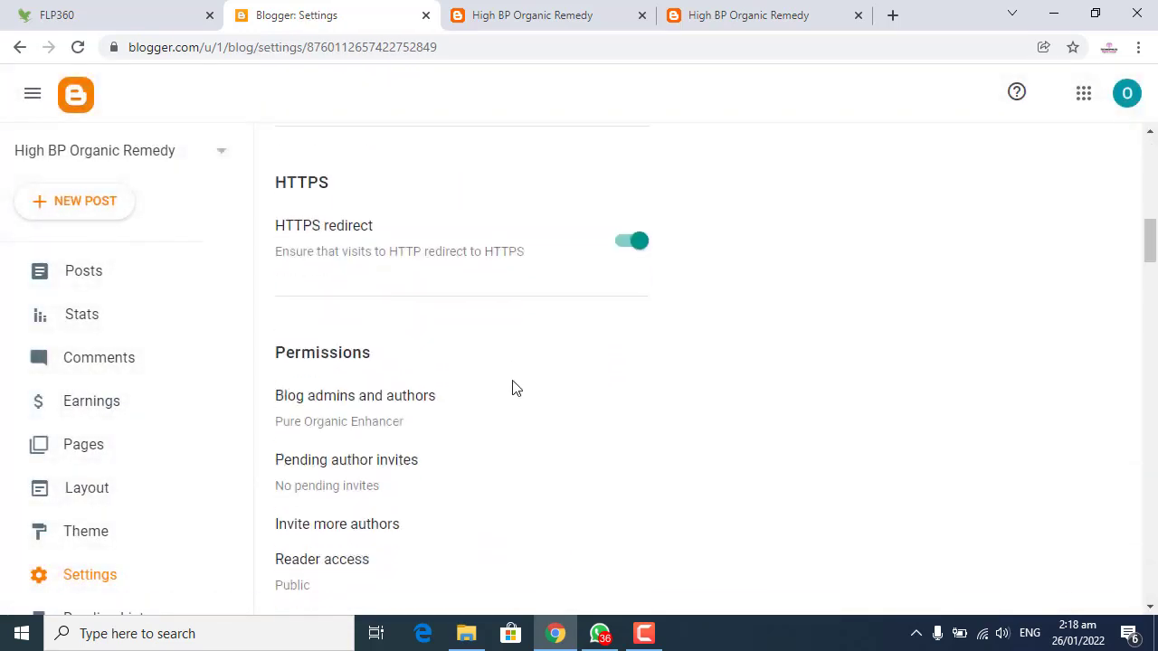
pyautogui.scroll(-15, 512, 388)
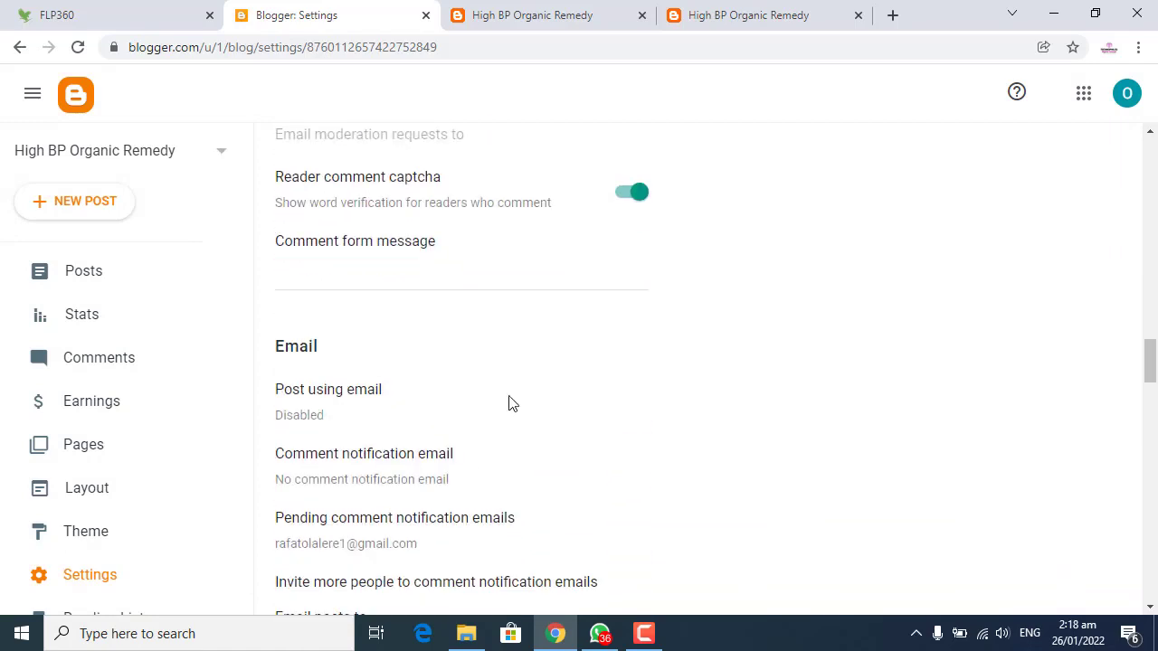
pyautogui.scroll(-15, 510, 404)
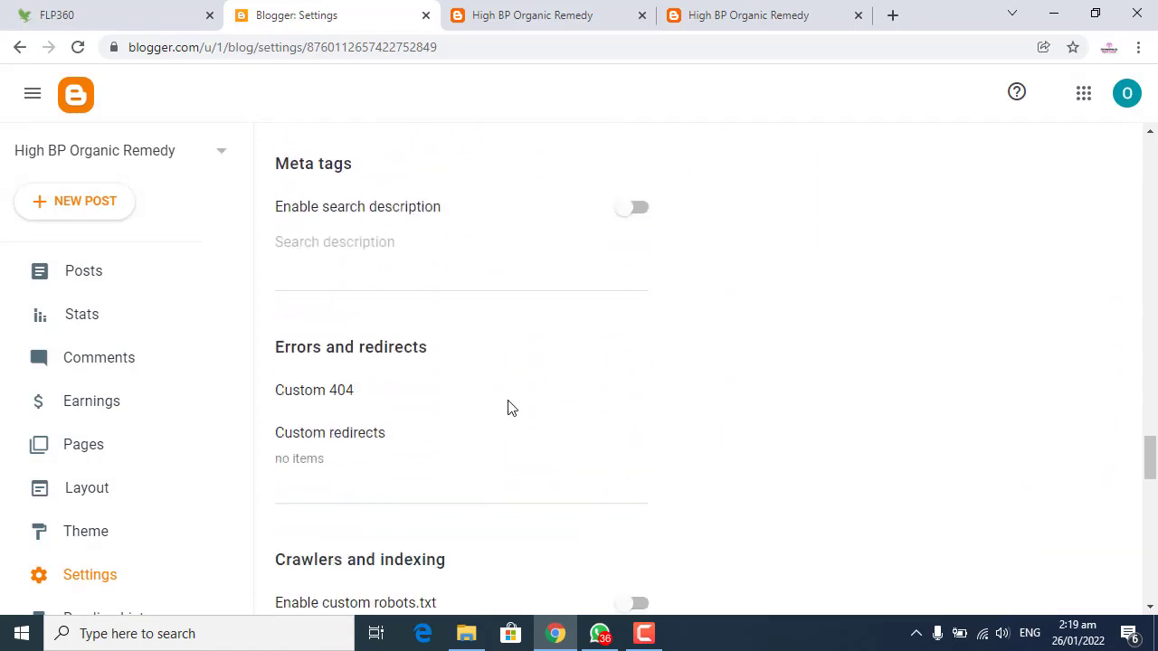
pyautogui.scroll(-5, 510, 407)
pyautogui.scroll(4, 308, 395)
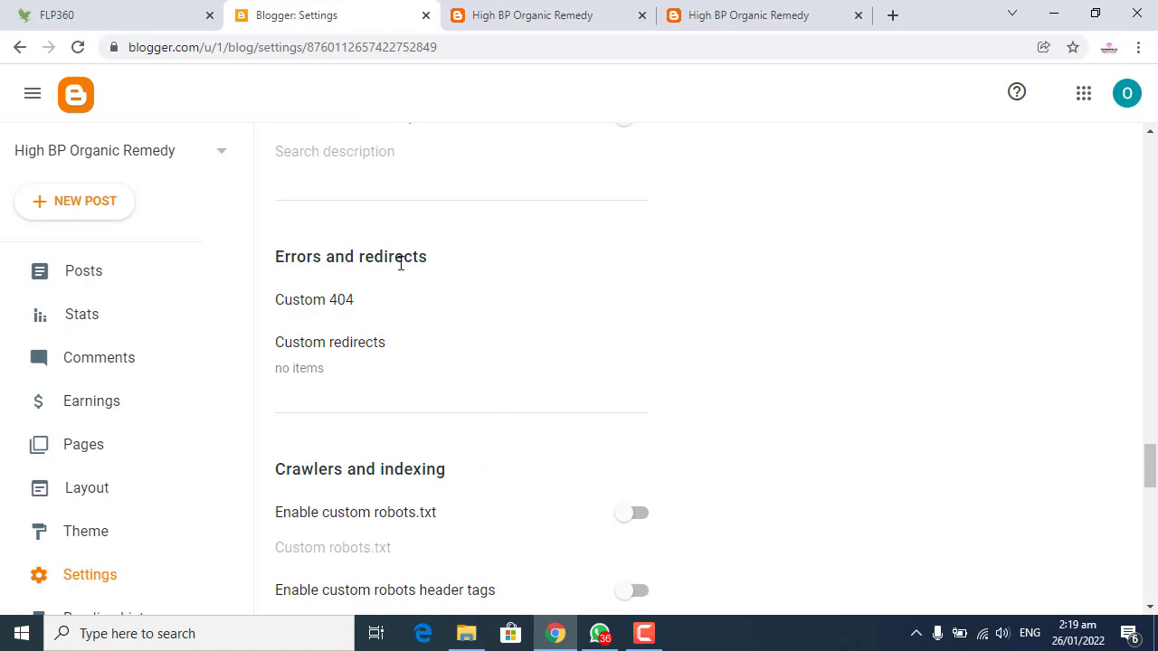
# - Add a new custom redirect and enter "/" as its From path
pyautogui.click(291, 373)
pyautogui.click(576, 437)
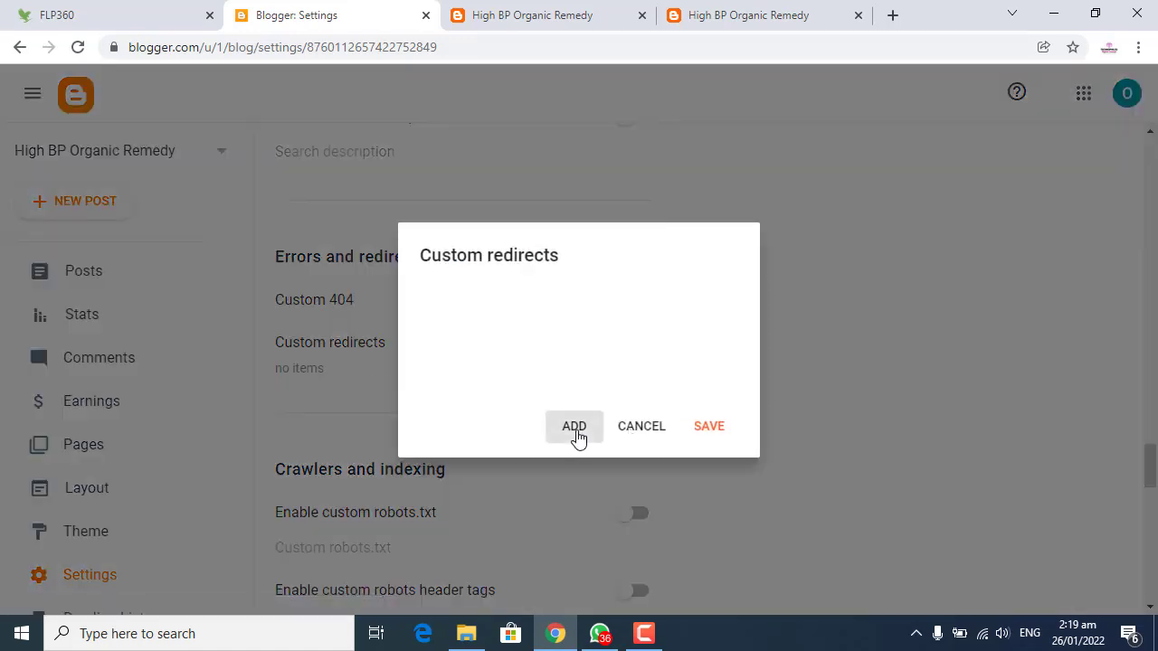
pyautogui.click(489, 363)
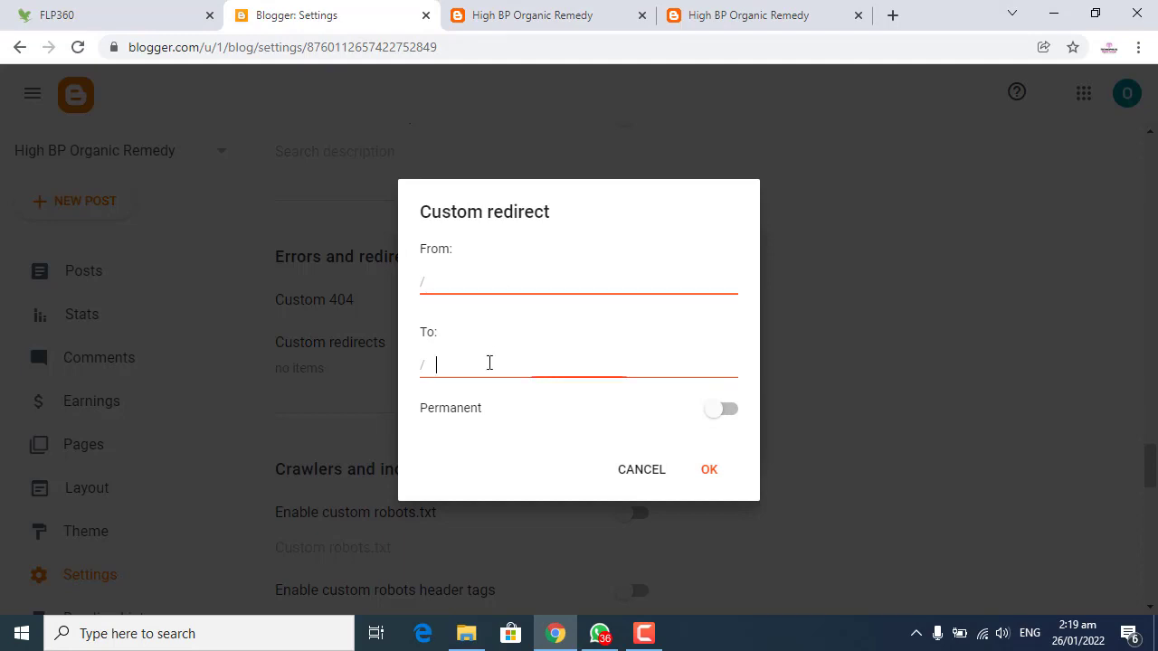
pyautogui.click(456, 281)
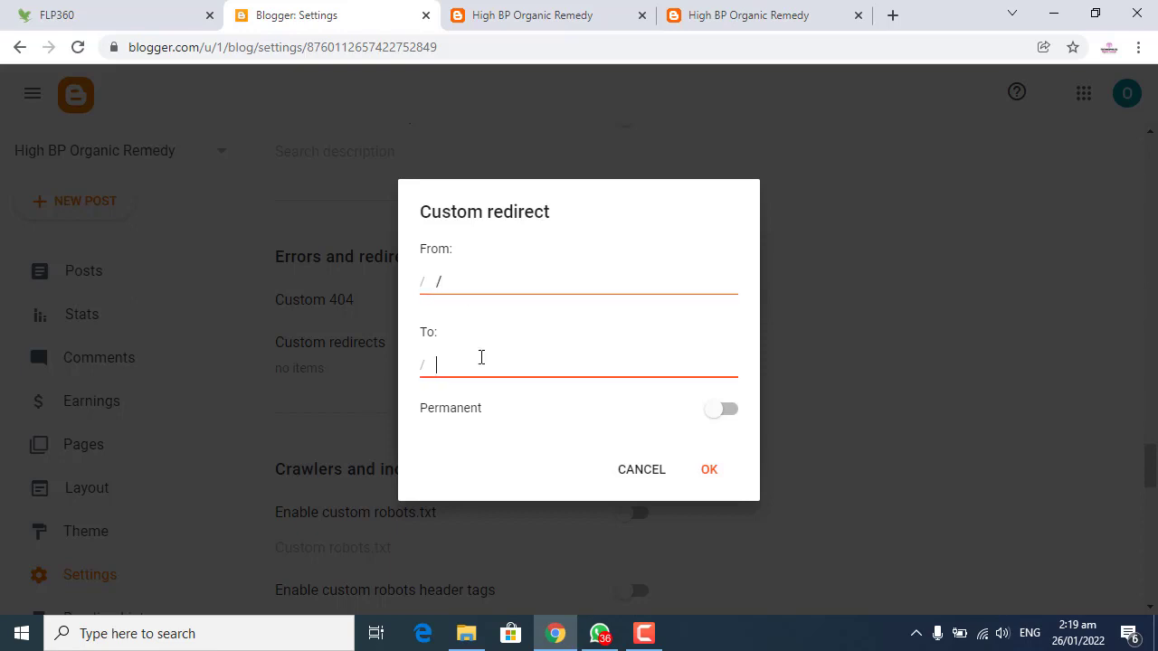
# - Set the redirect's To path to "p/welcome-to-high-bp-organic-we-have.html" from the welcome page's copied address and make the redirect permanent
pyautogui.click(561, 17)
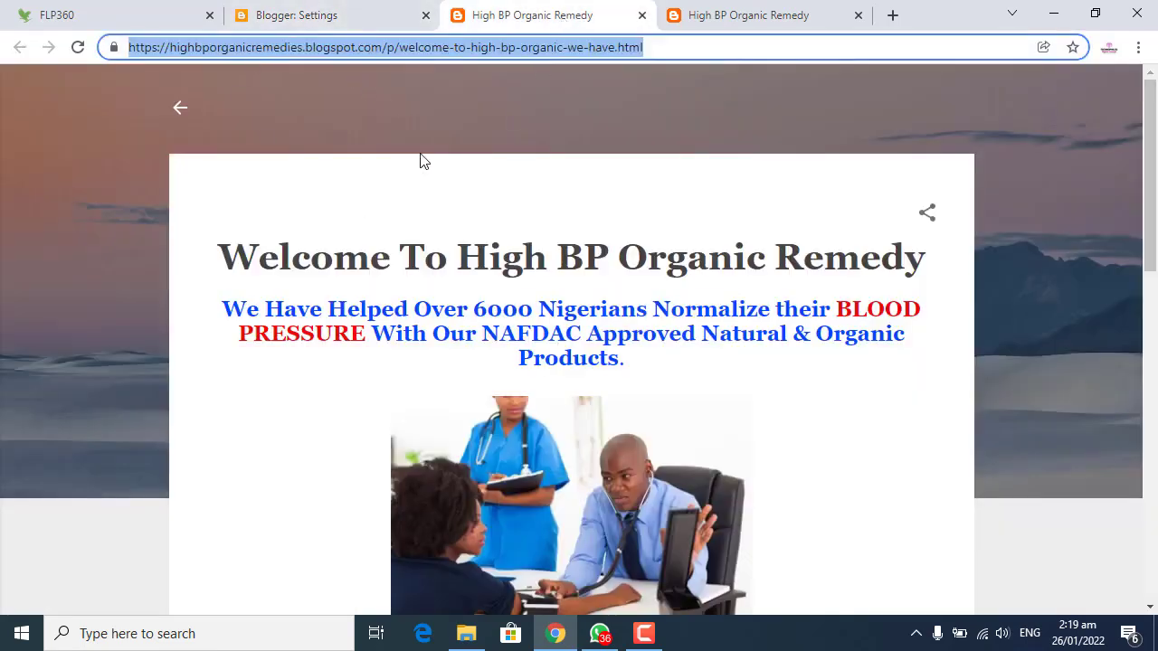
pyautogui.rightClick(273, 50)
pyautogui.click(315, 153)
pyautogui.click(357, 16)
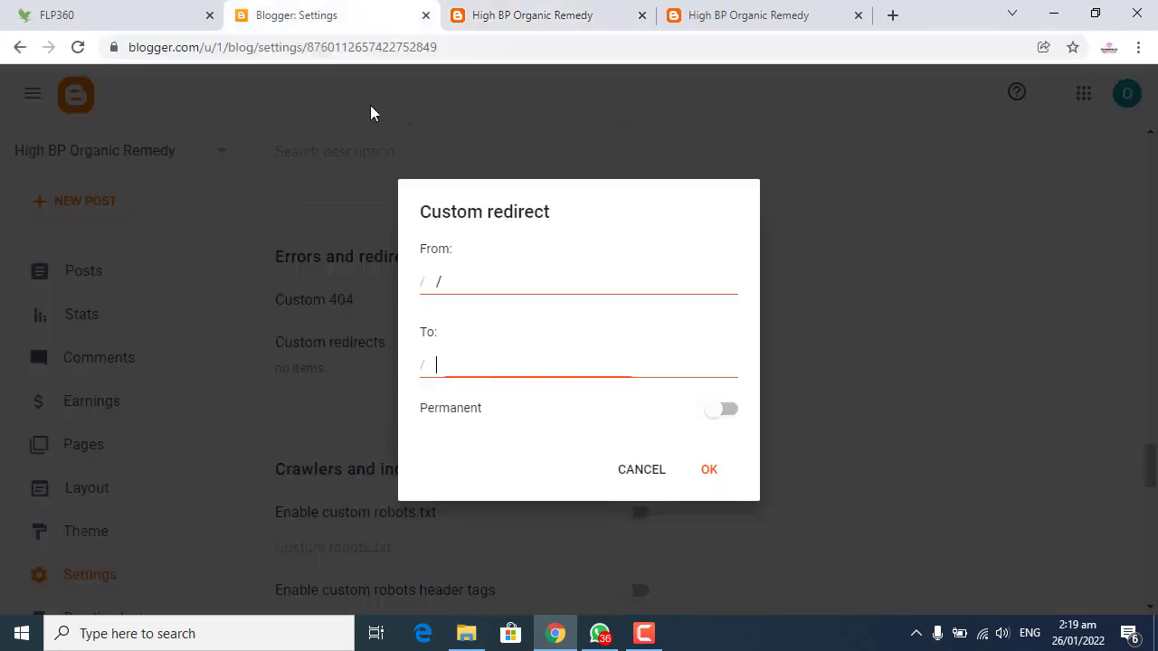
pyautogui.hotkey('ctrl', 'v')
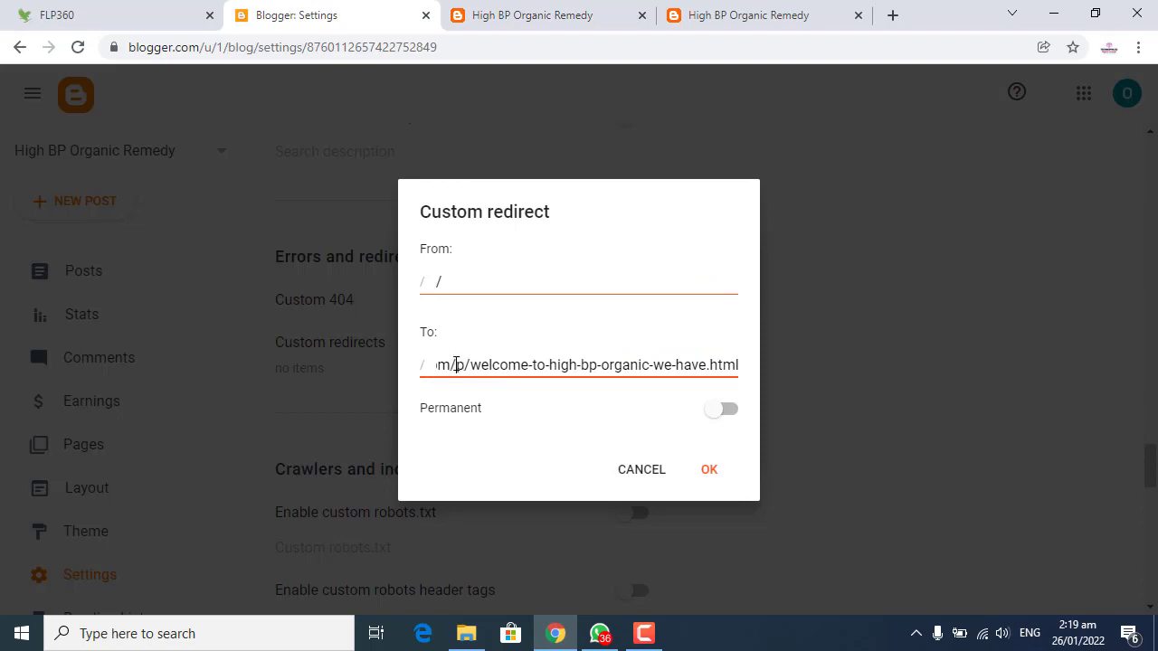
pyautogui.moveTo(444, 363); pyautogui.dragTo(472, 364)
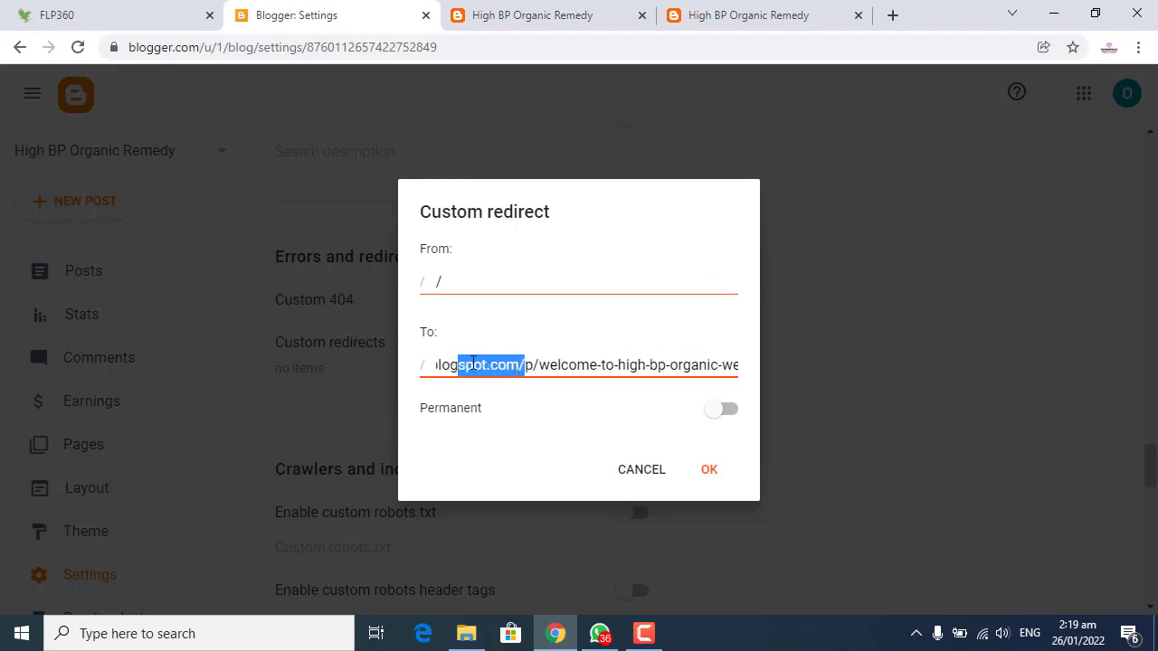
pyautogui.click(522, 366)
pyautogui.moveTo(525, 364); pyautogui.dragTo(0, 342)
pyautogui.press('BackSpace')
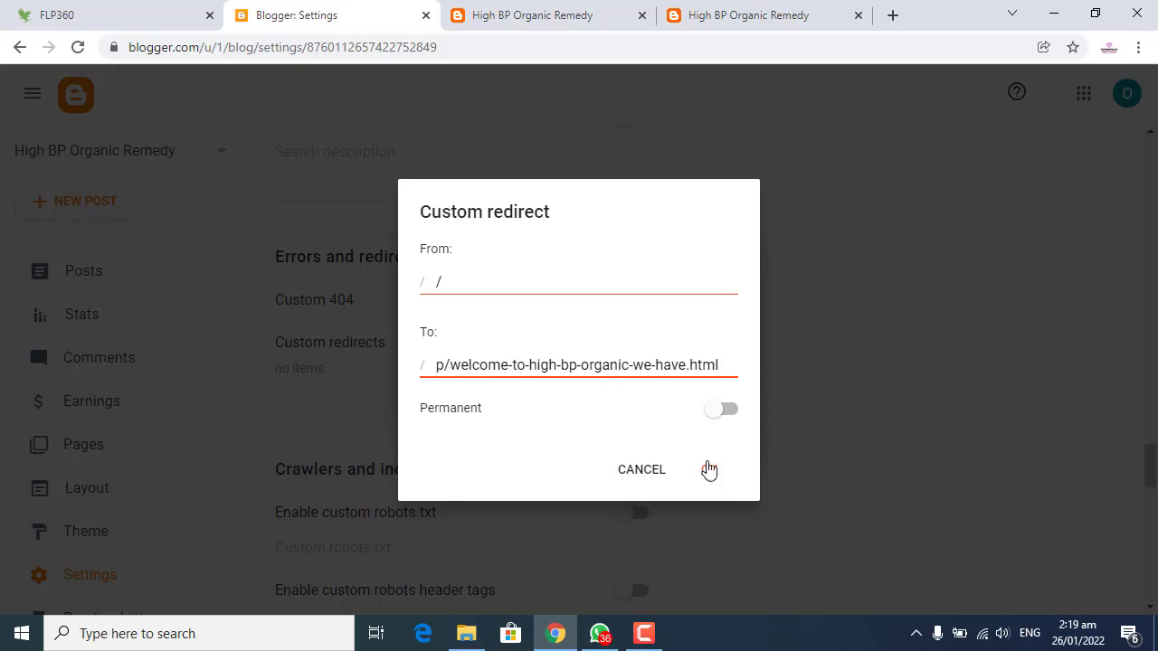
pyautogui.click(729, 414)
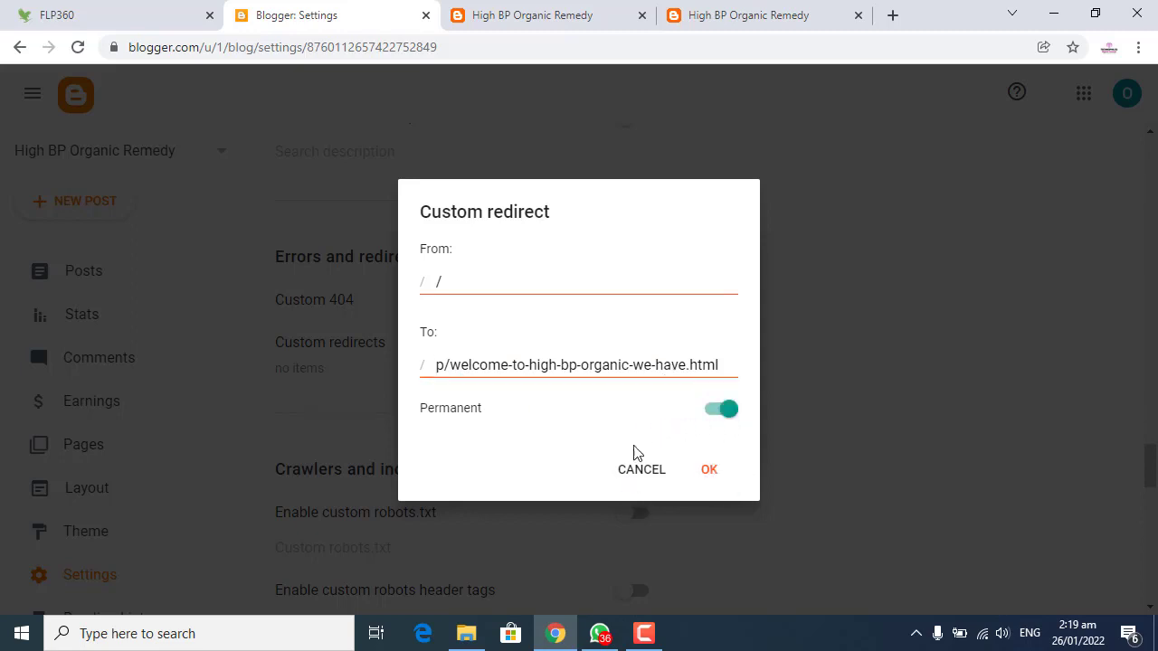
pyautogui.click(710, 482)
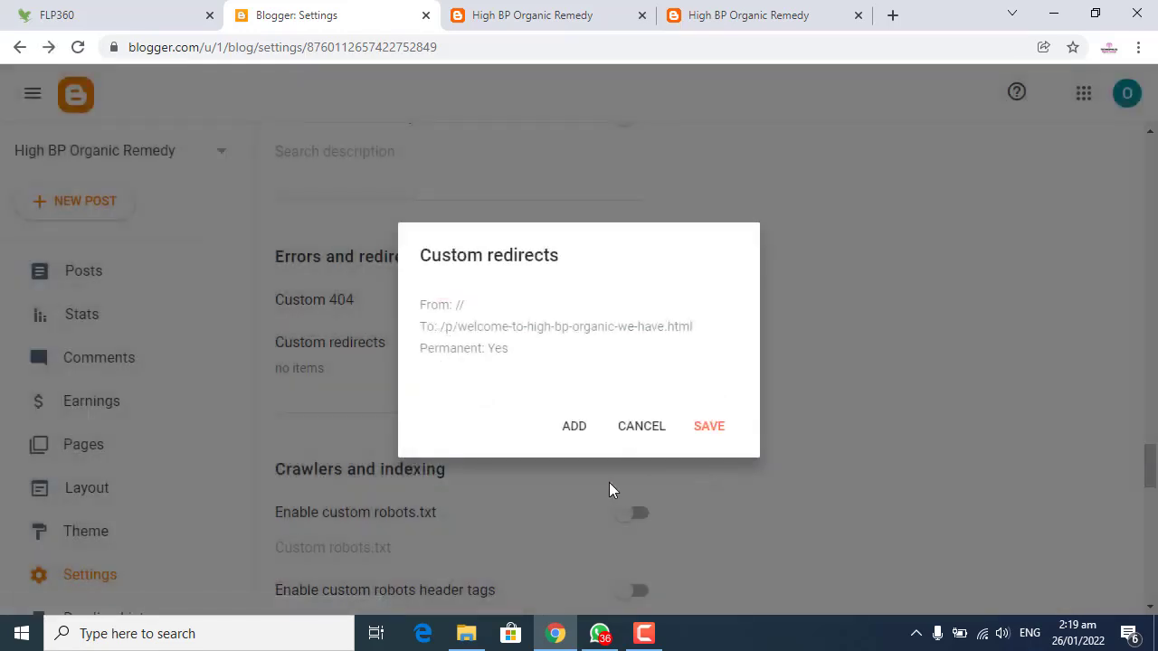
# - Correct the redirect's From path to a single "/" and save the custom redirects
pyautogui.click(456, 324)
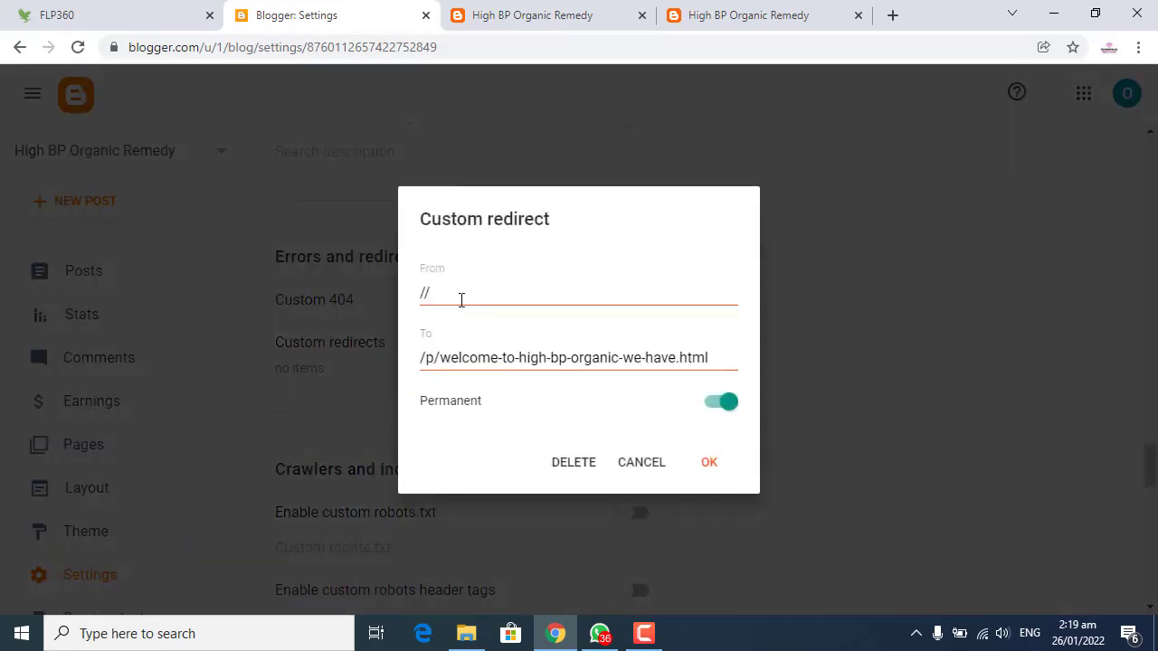
pyautogui.click(456, 297)
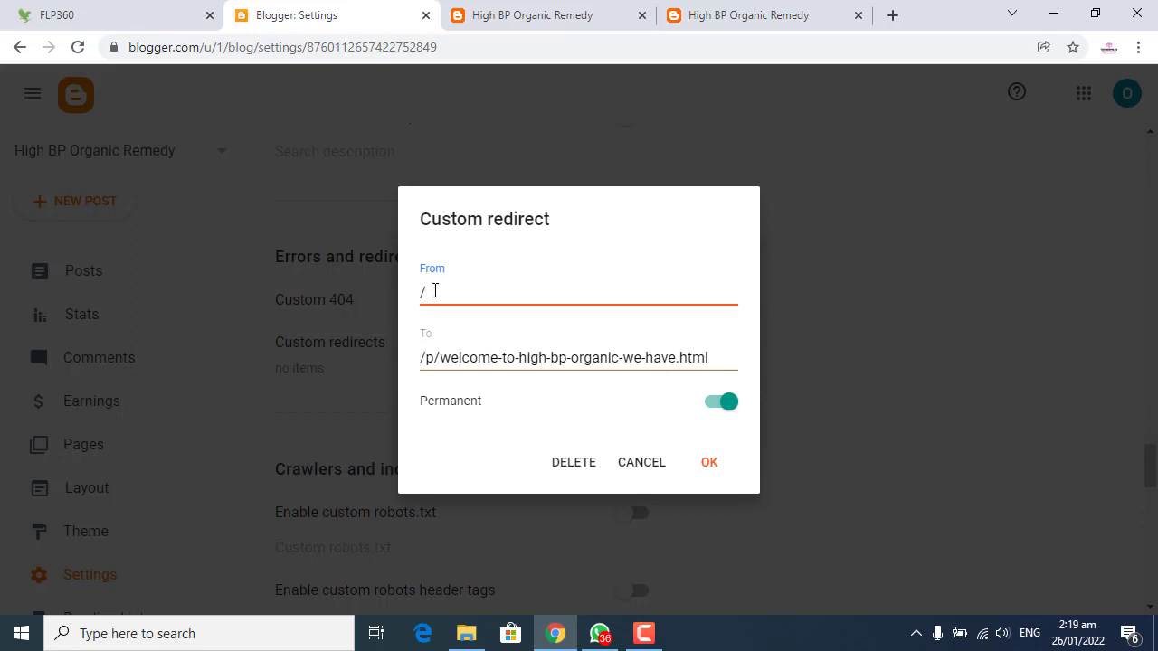
pyautogui.click(705, 464)
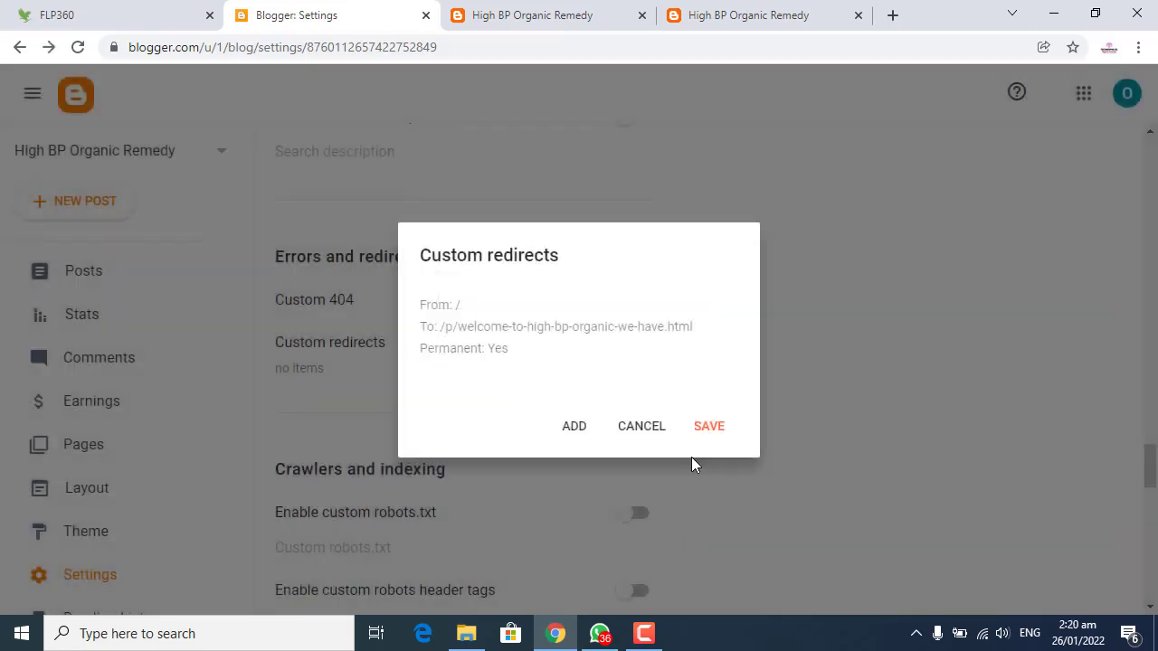
pyautogui.click(720, 432)
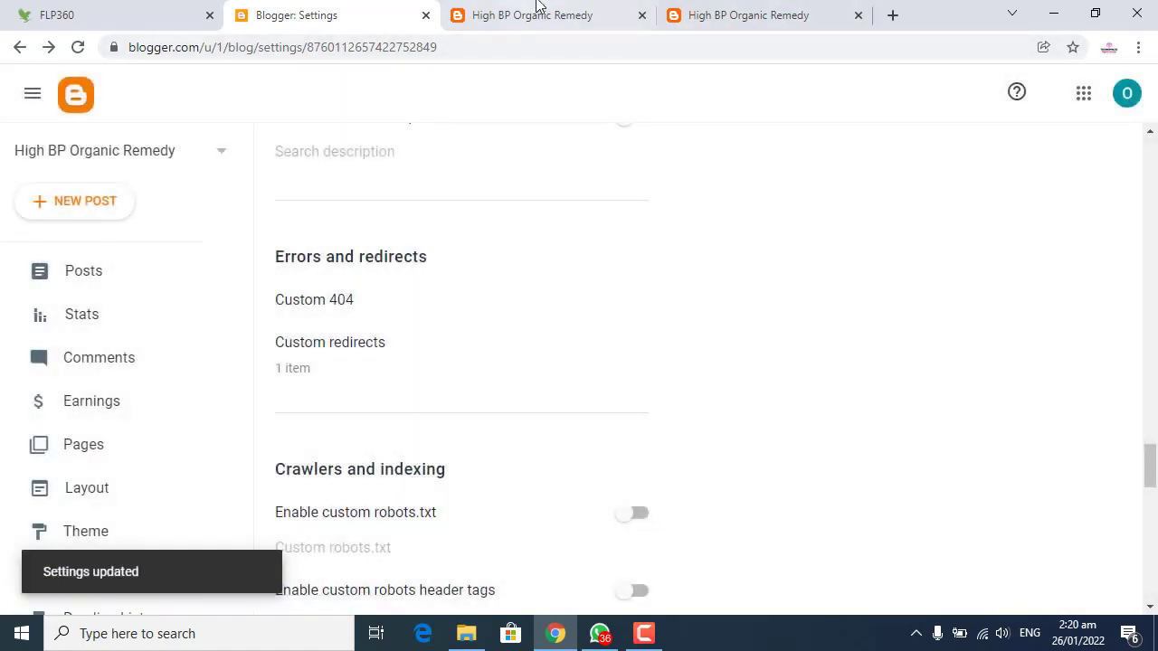
# - View the live blog to test the homepage redirect, and review the landing page down to its footer, including the Learn More, call and WhatsApp images
pyautogui.click(532, 12)
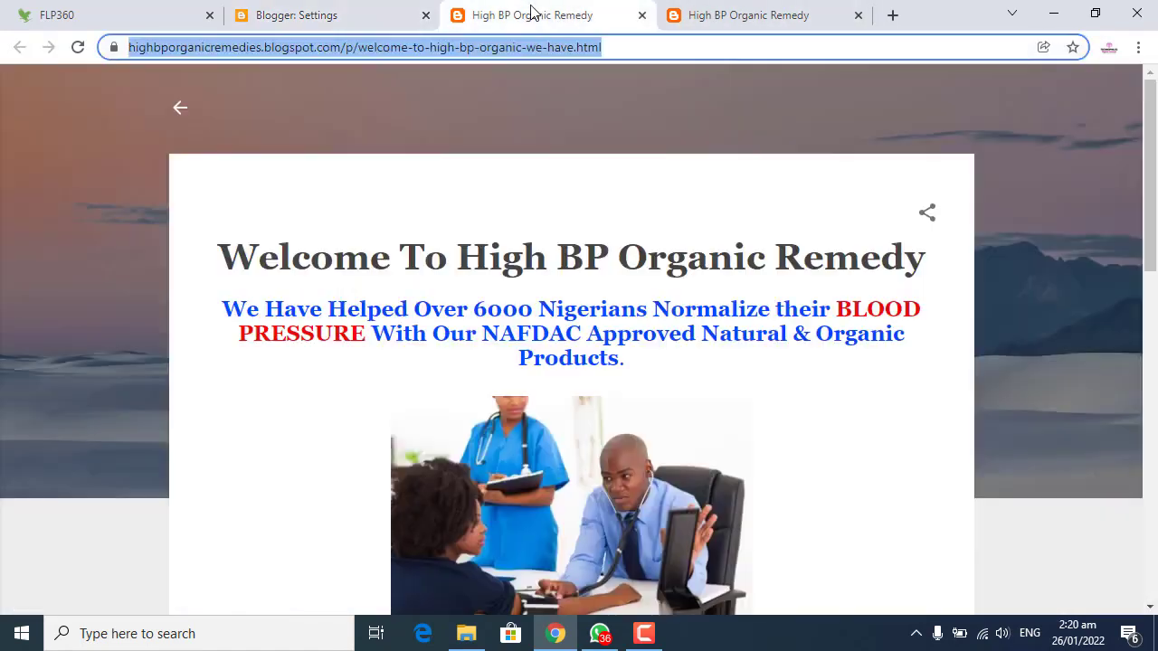
pyautogui.click(328, 12)
pyautogui.scroll(-3, 103, 491)
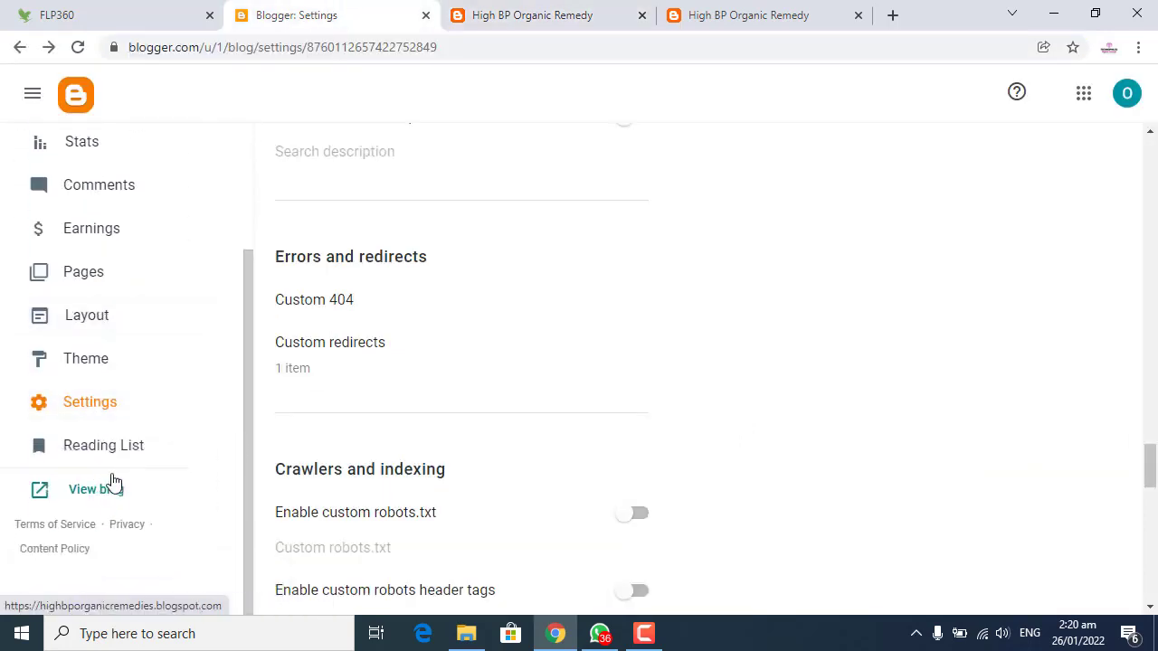
pyautogui.click(116, 496)
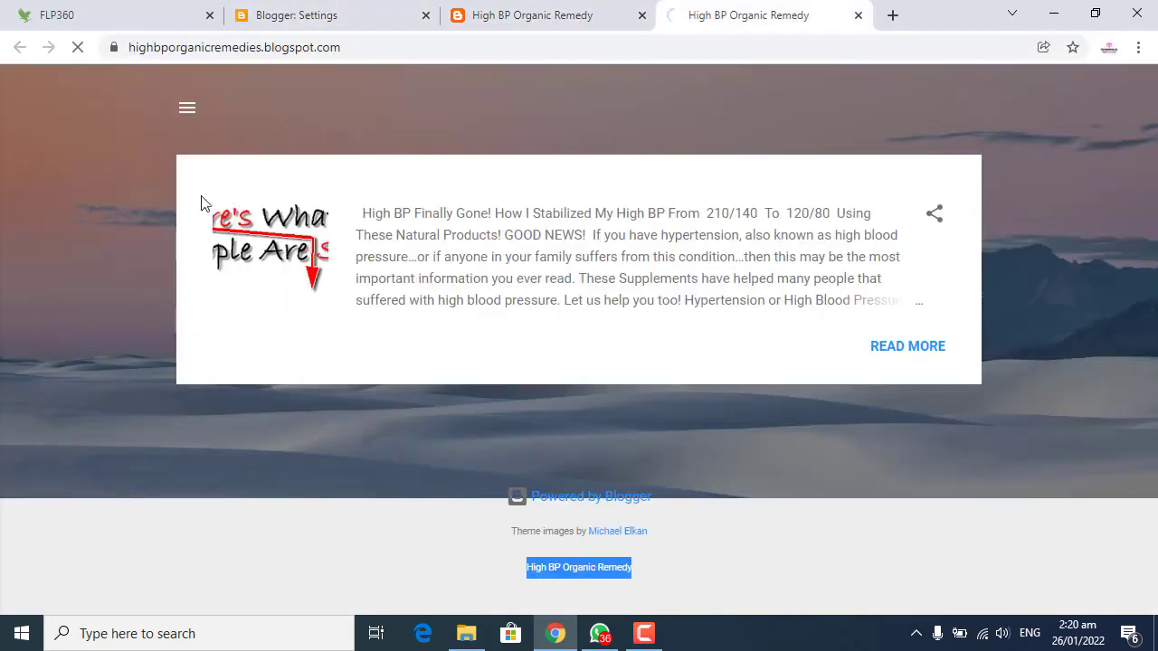
pyautogui.scroll(-10, 512, 311)
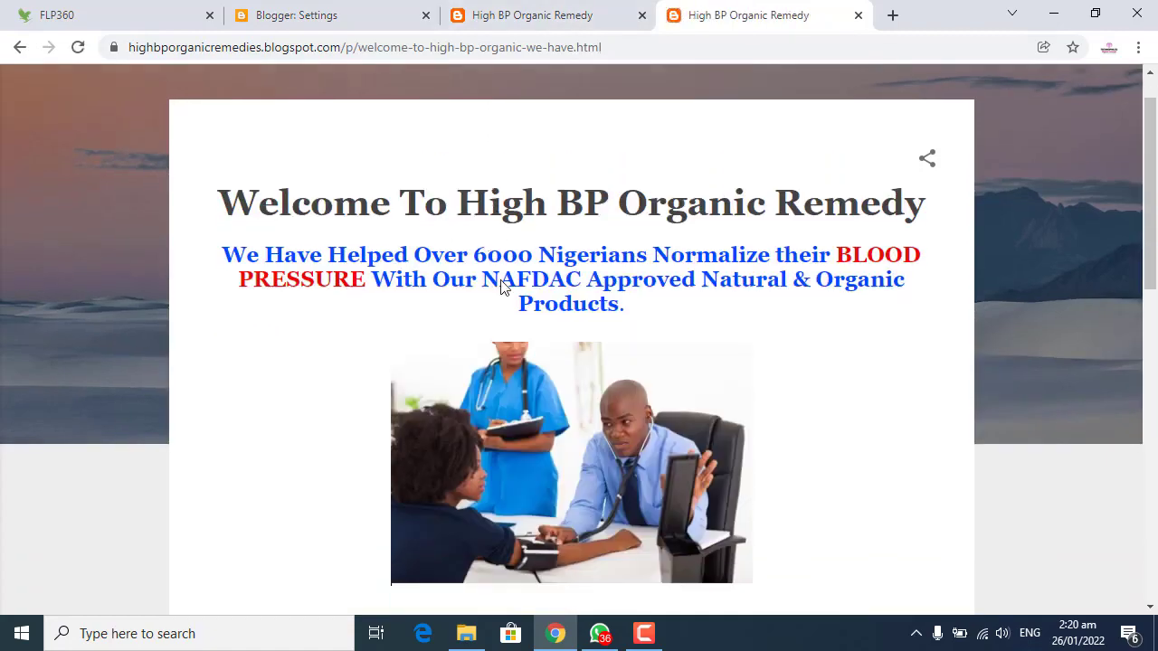
pyautogui.scroll(-12, 543, 317)
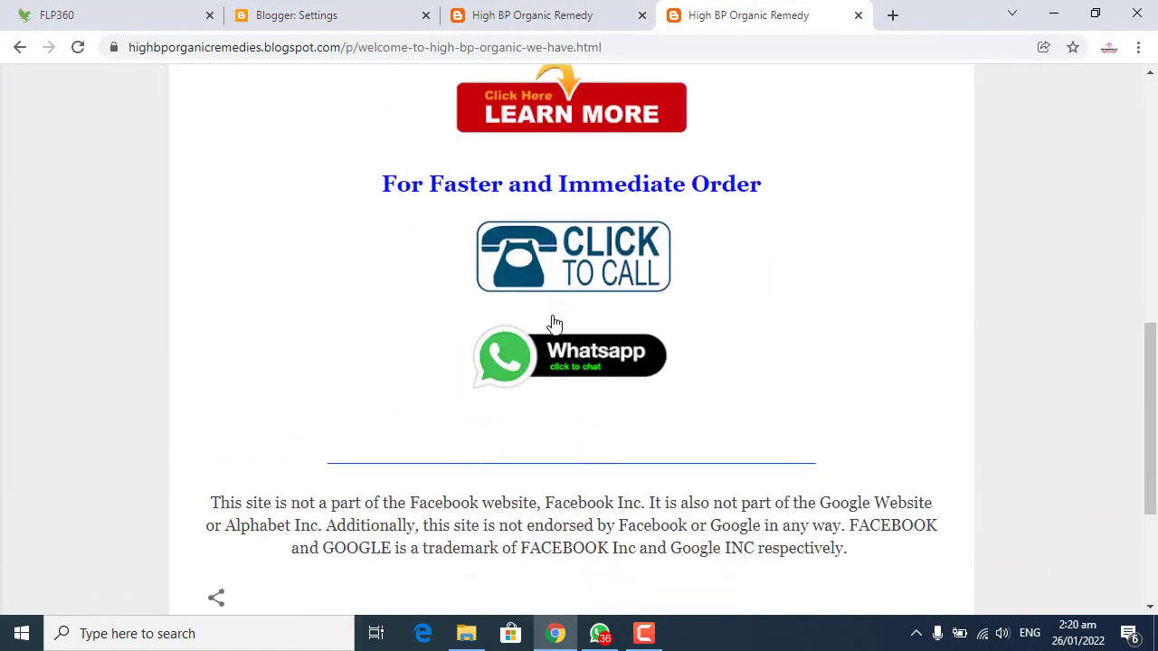
pyautogui.scroll(-10, 534, 319)
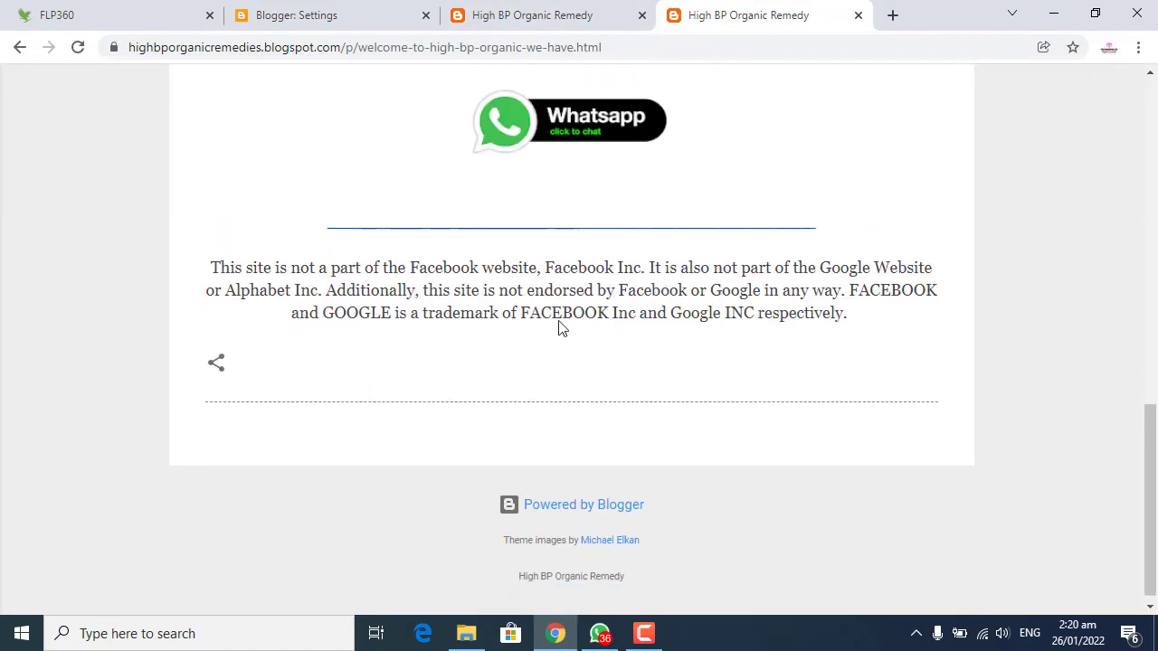
pyautogui.scroll(2, 552, 326)
pyautogui.scroll(-10, 569, 383)
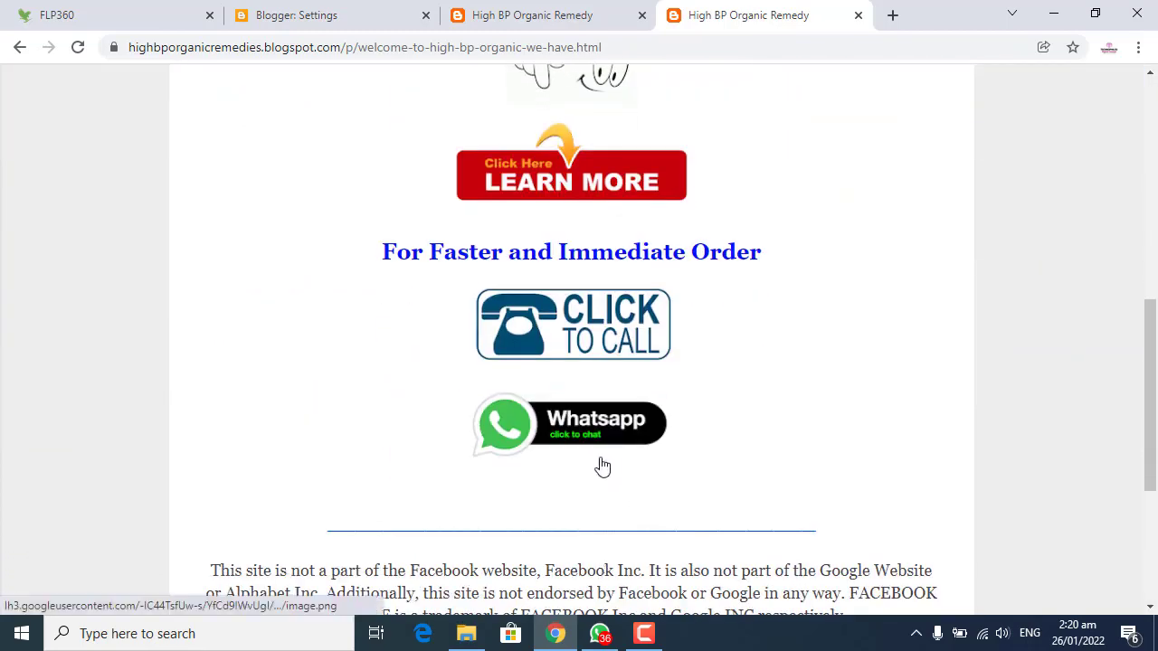
pyautogui.scroll(1, 469, 450)
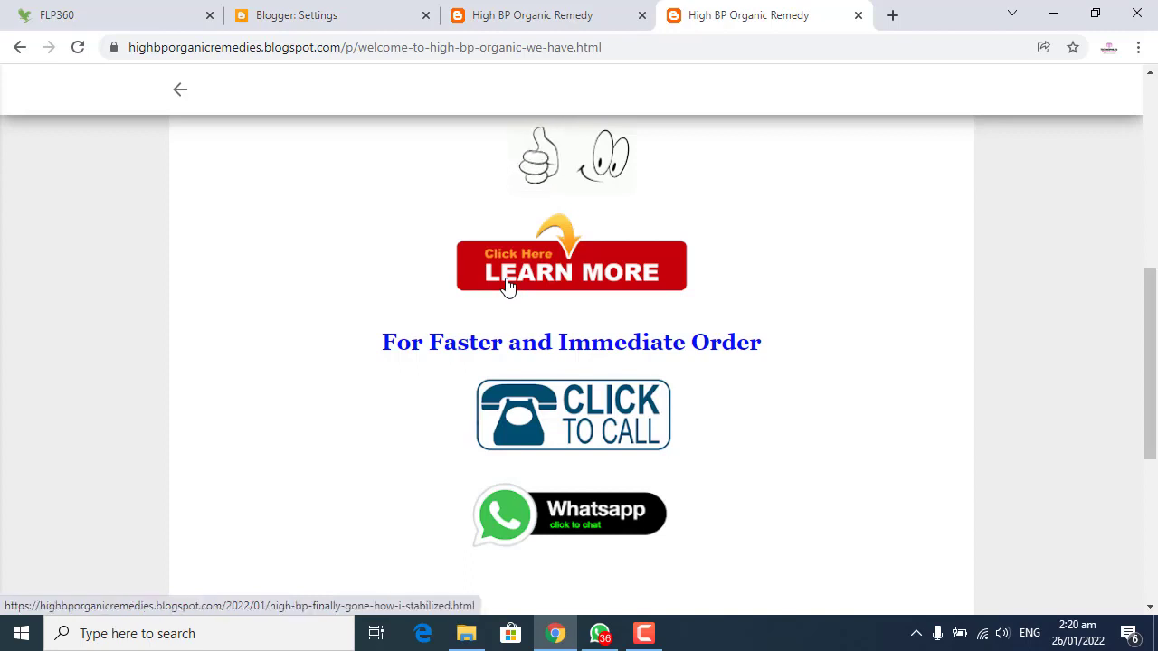
pyautogui.click(644, 633)
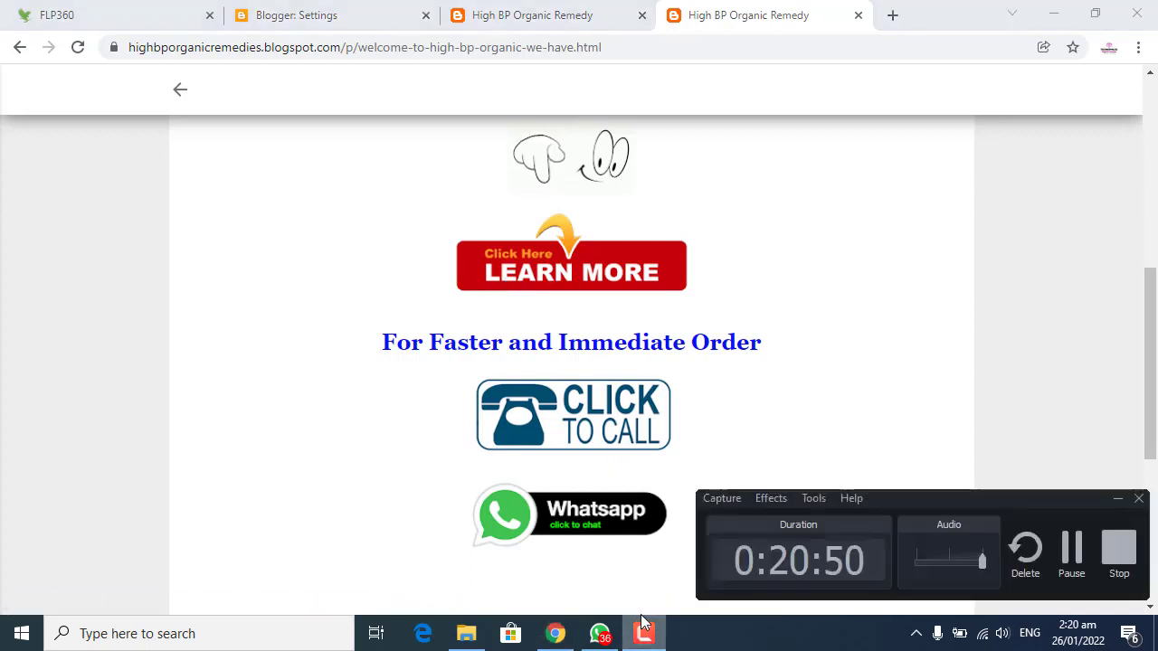